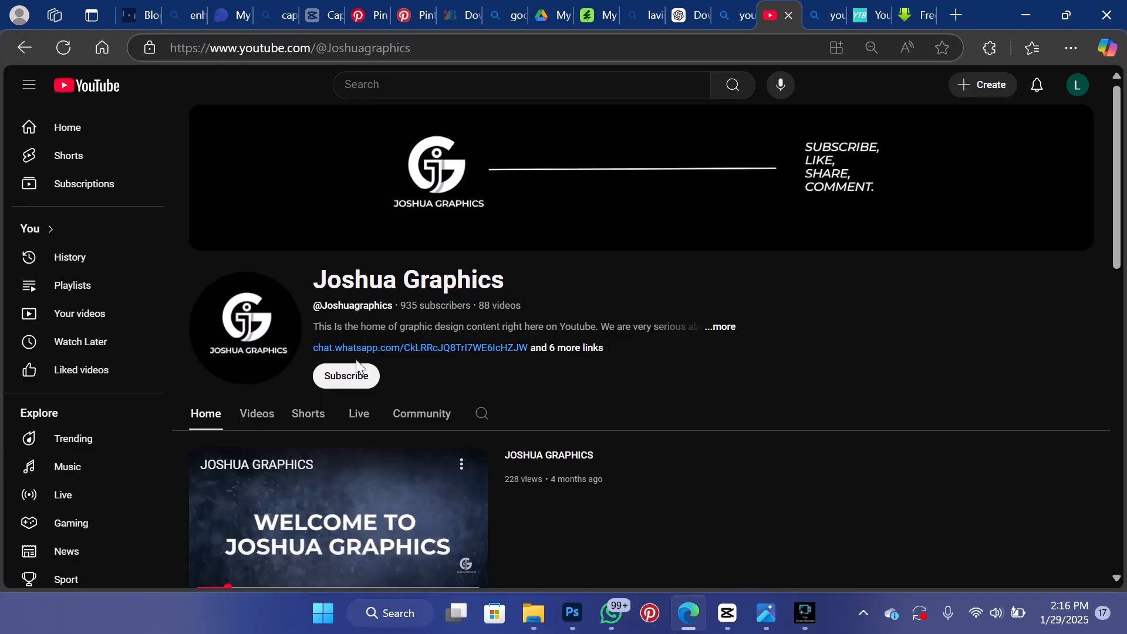
Step: Subscribe to the Joshua Graphics YouTube channel and choose a notification preference for it
left_click(350, 382)
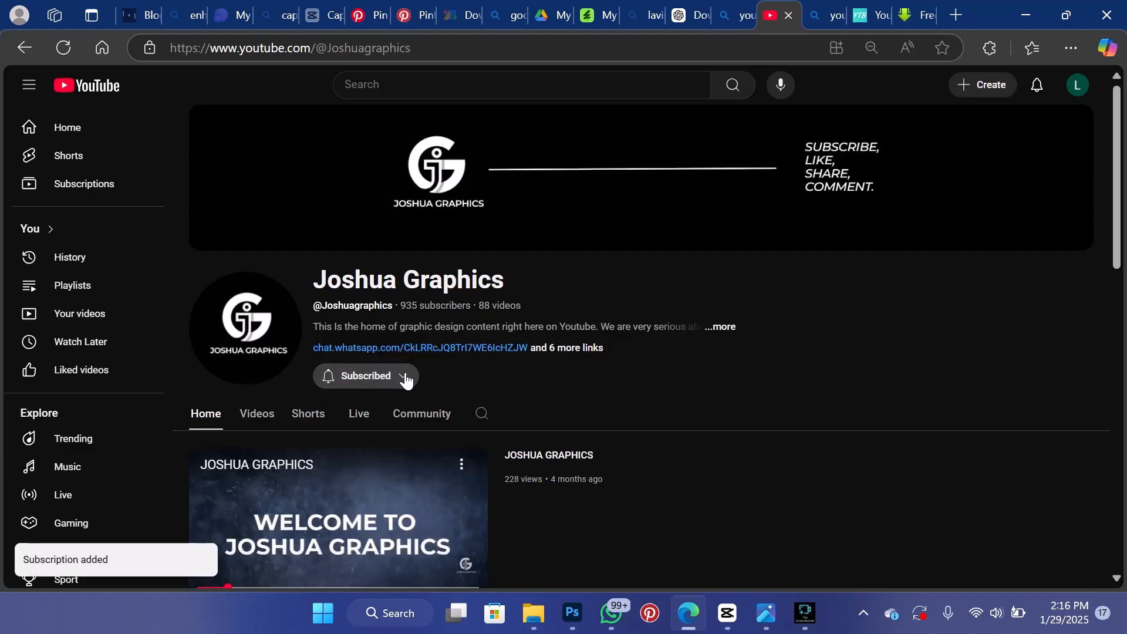
left_click(404, 378)
left_click(412, 402)
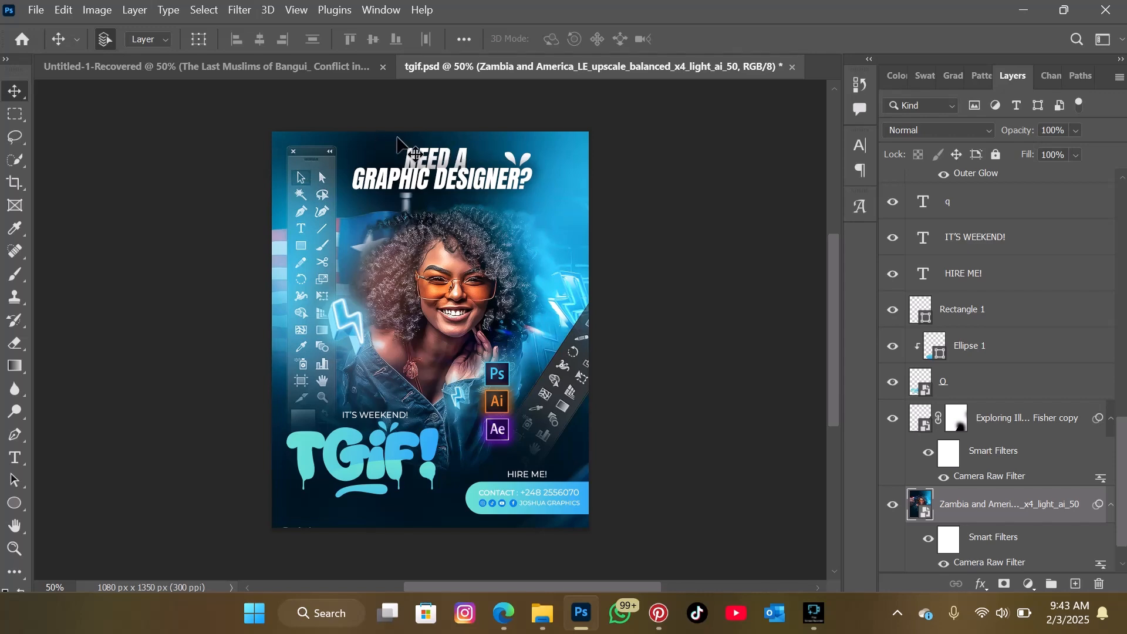
Step: Switch to Photoshop, create a portrait 1080 x 1350 pixel document at 300 pixels/inch, and unlock its background layer
left_click(44, 11)
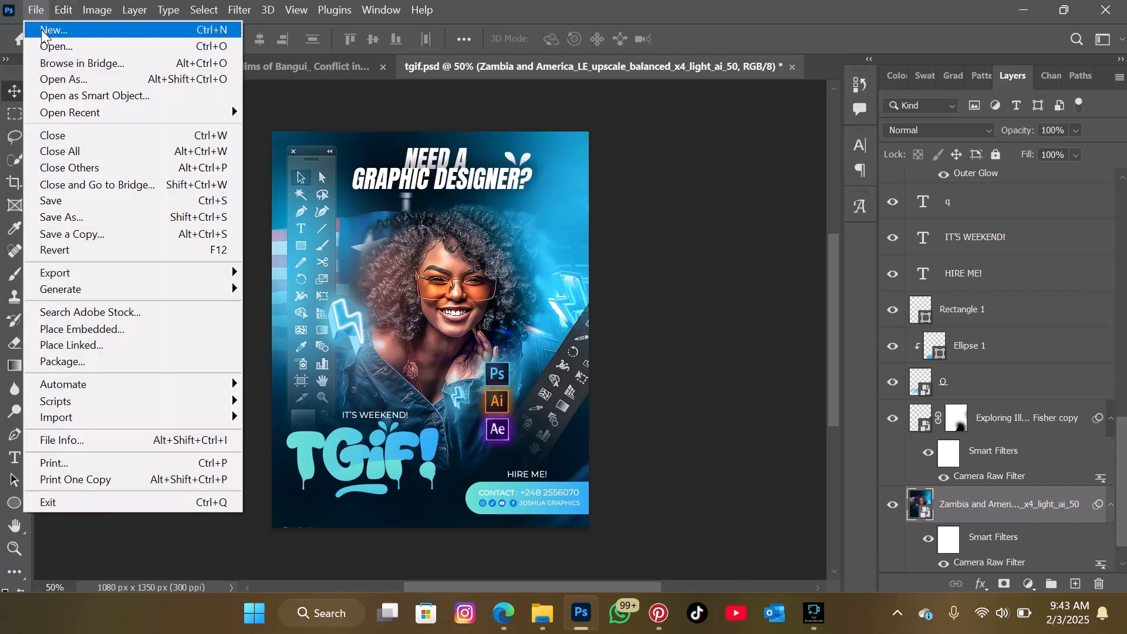
left_click(41, 29)
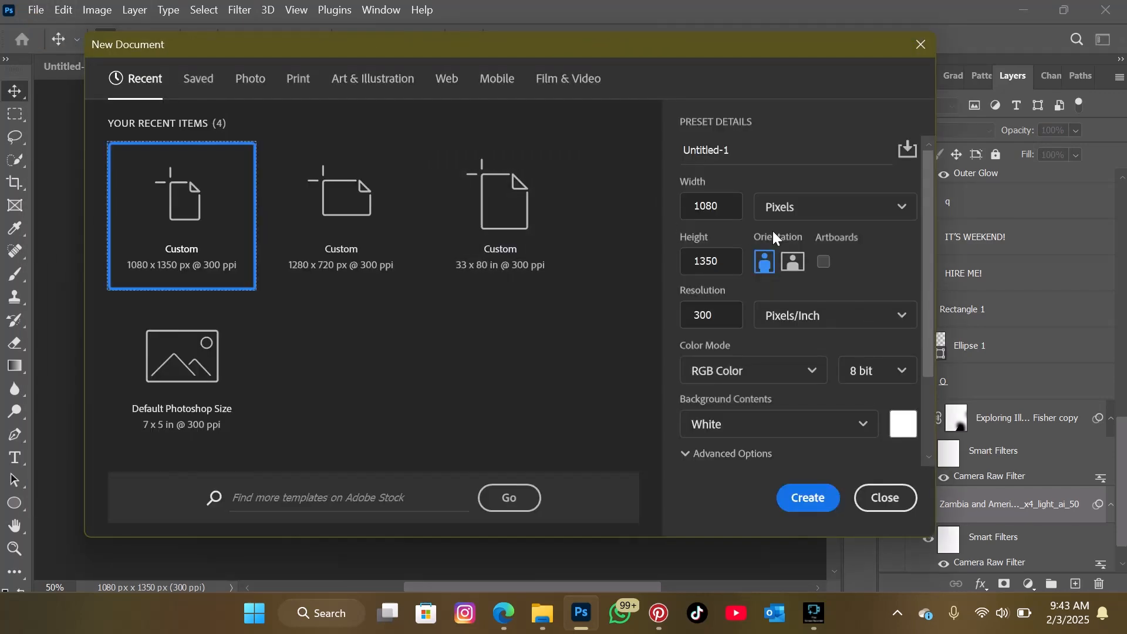
left_click(682, 203)
left_click(682, 260)
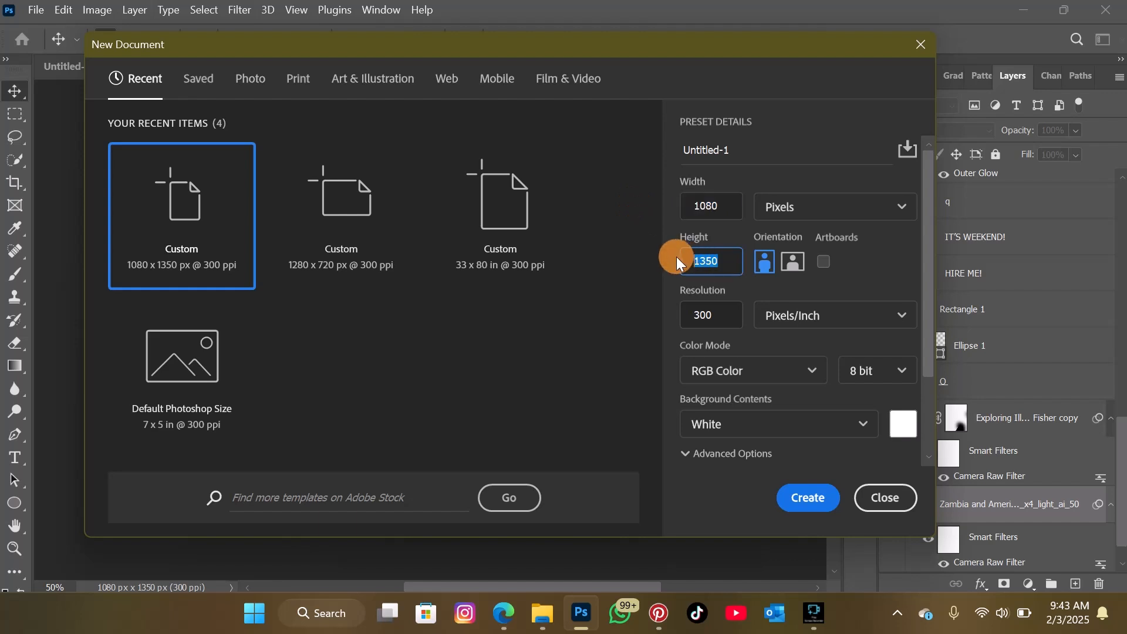
left_click(751, 158)
left_click(808, 211)
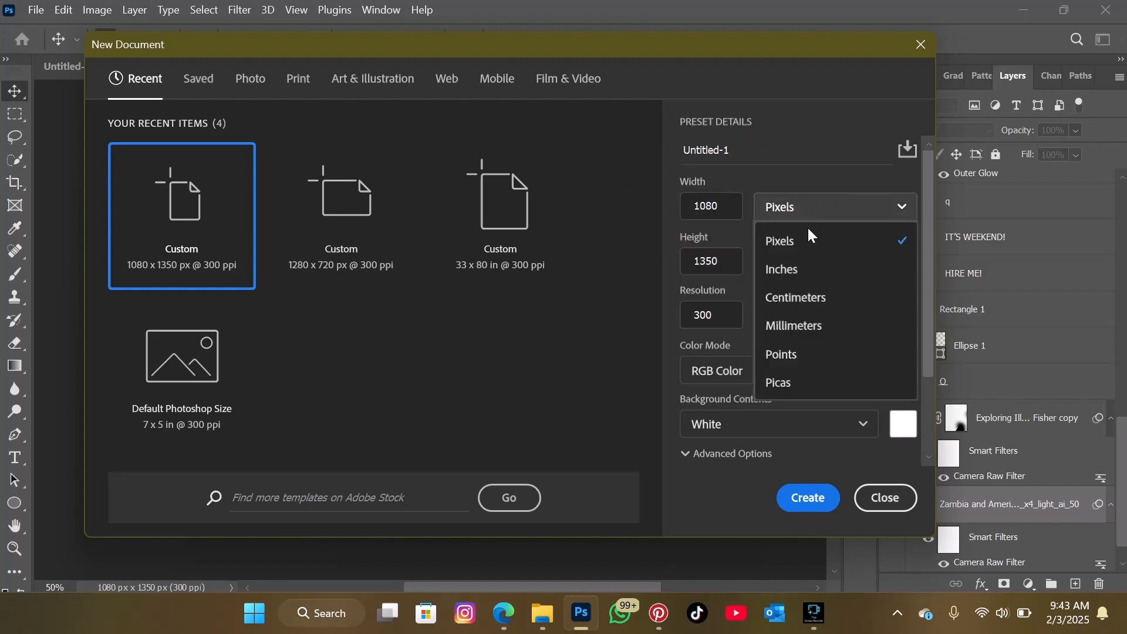
left_click(803, 246)
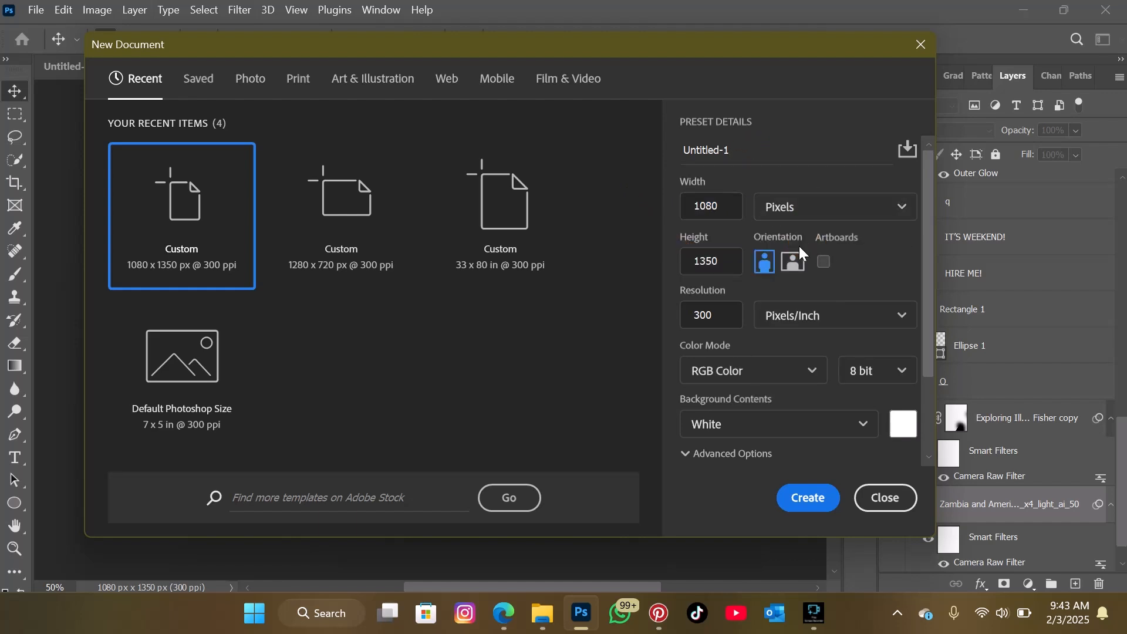
left_click(763, 269)
left_click(808, 497)
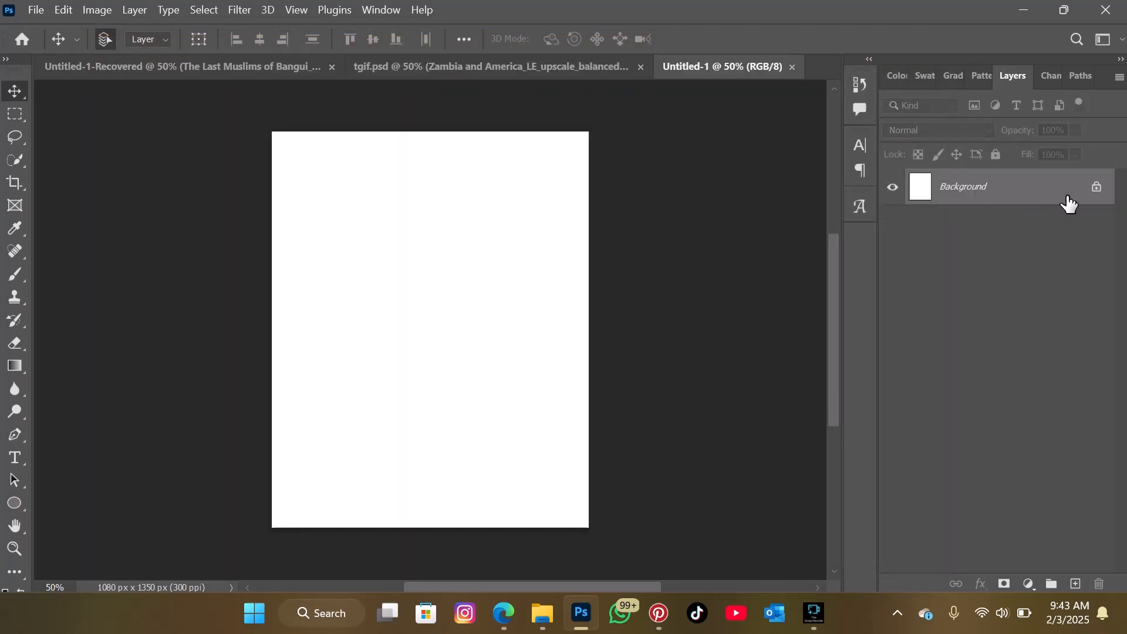
left_click(1097, 188)
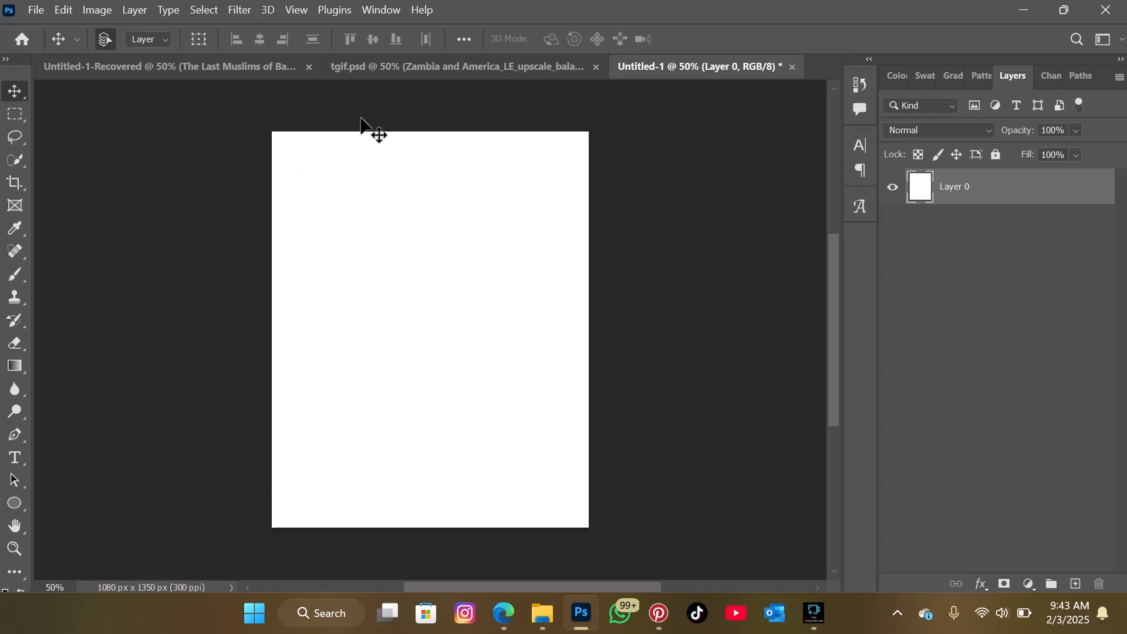
Step: Place the Zambia and America image from the HireMe folder into the new document, using the tgif.psd flyer as reference
left_click(438, 73)
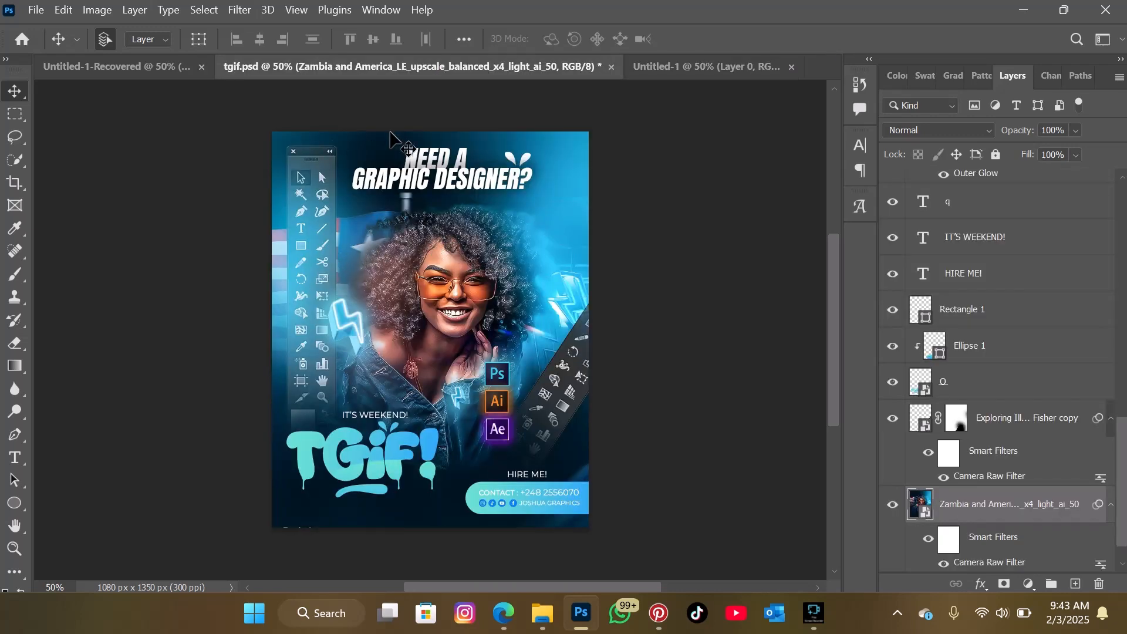
left_click(676, 69)
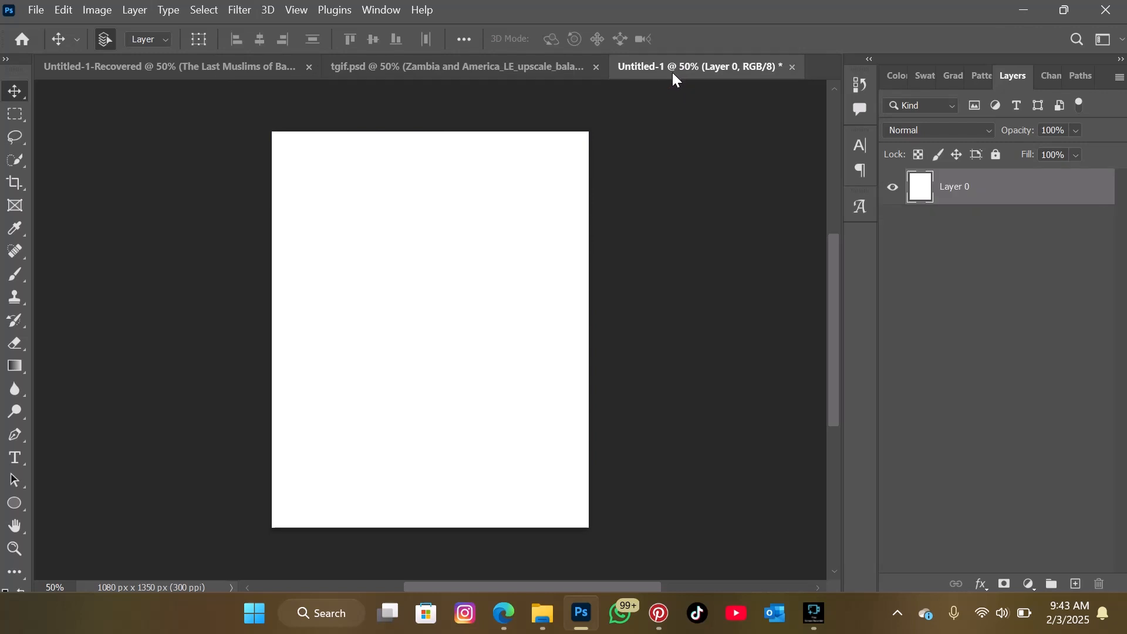
left_click(546, 613)
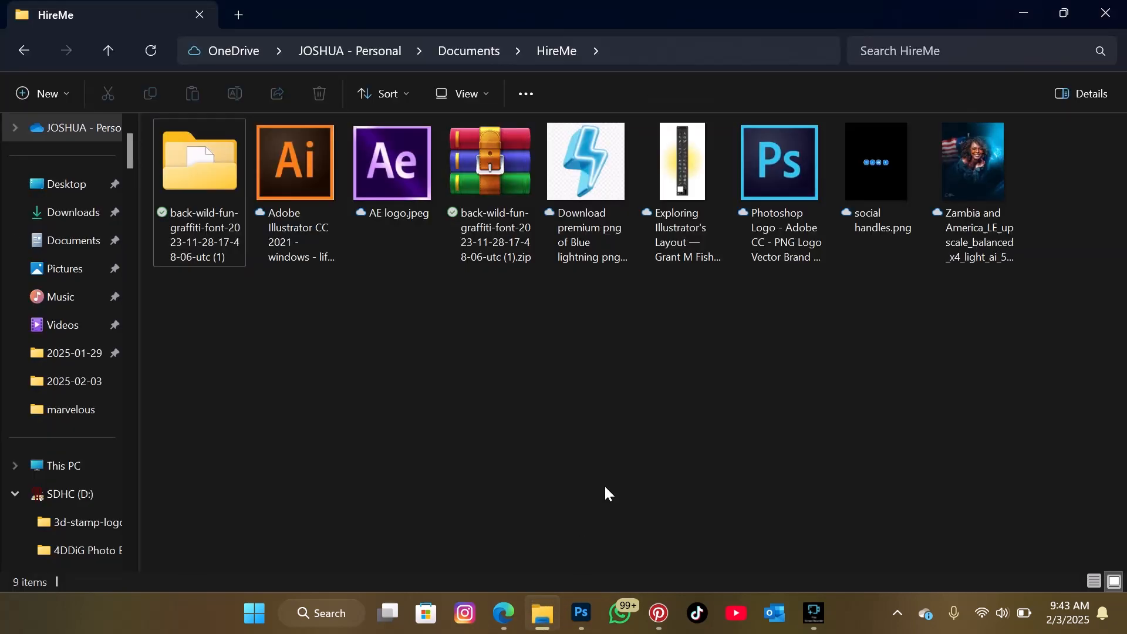
left_click_drag(967, 193, 455, 272)
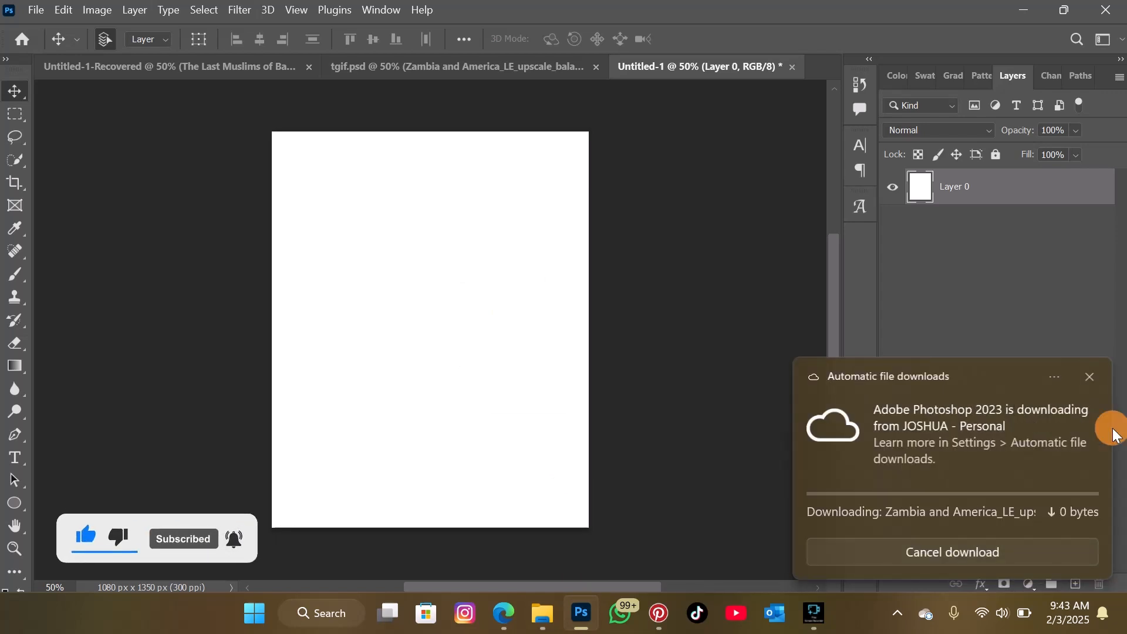
left_click(1091, 378)
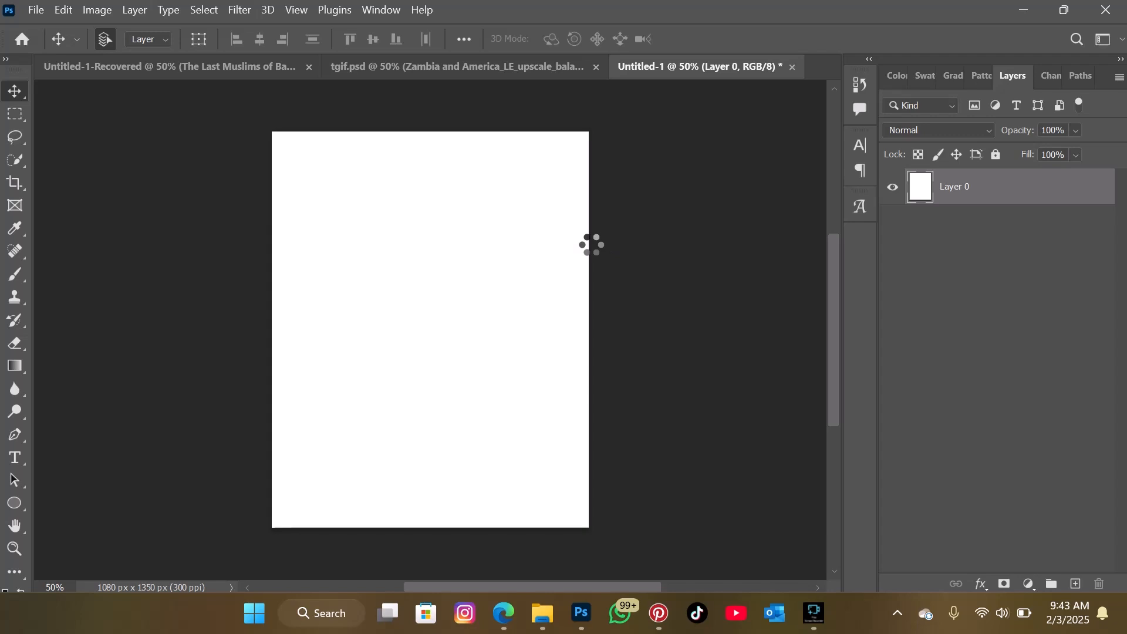
Step: Scale the placed Zambia and America image to about 9.64% and position it to cover the whole canvas
left_click_drag(588, 329, 592, 329)
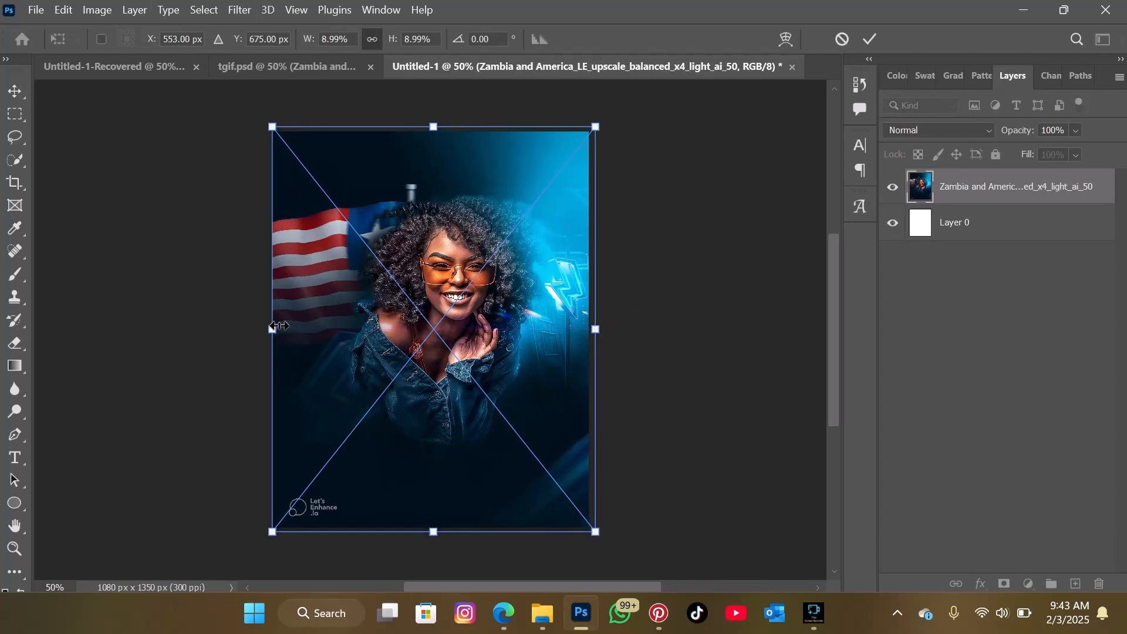
left_click_drag(270, 326, 260, 326)
left_click_drag(416, 301, 418, 320)
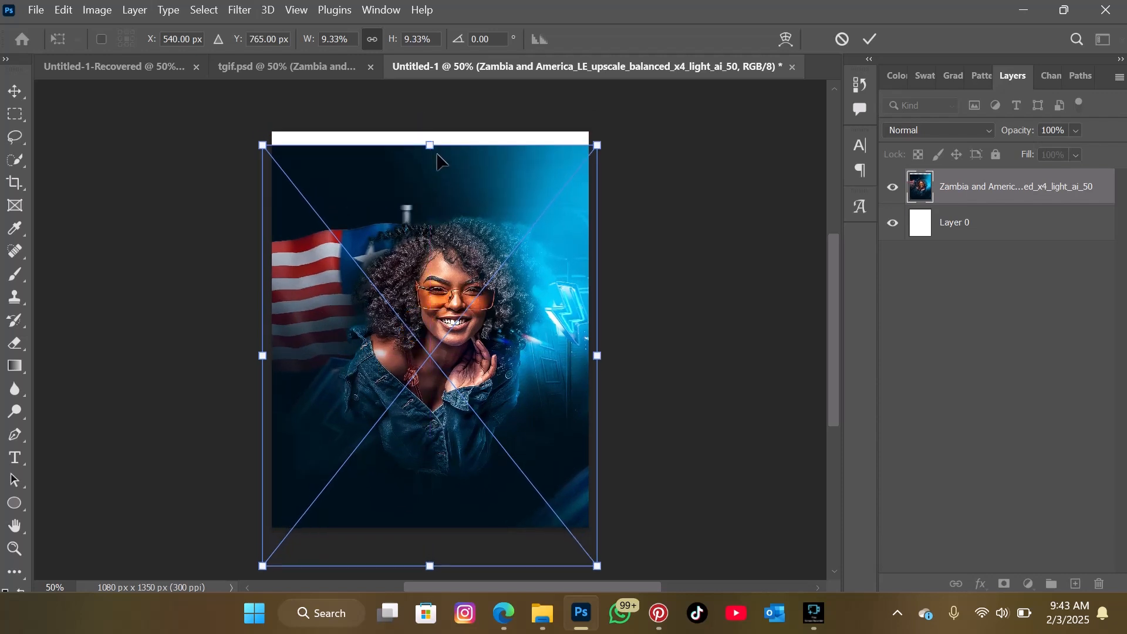
left_click_drag(431, 141, 430, 134)
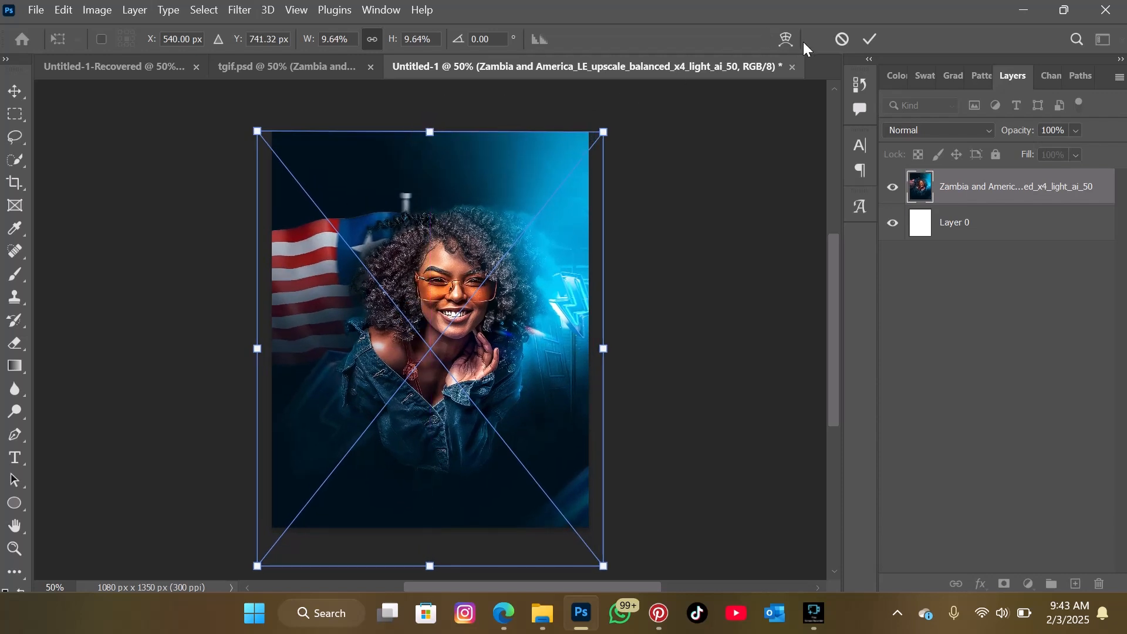
left_click(870, 40)
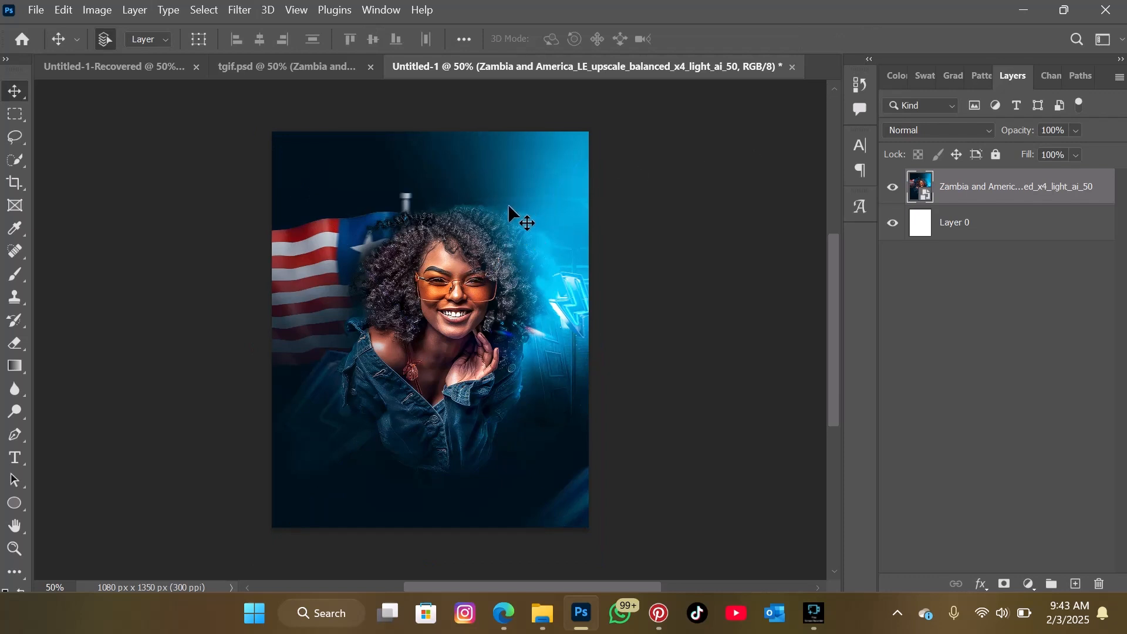
Step: Place the Exploring Illustrator's Layout toolbar image from the HireMe folder above the woman's image at its fitted size
left_click(291, 60)
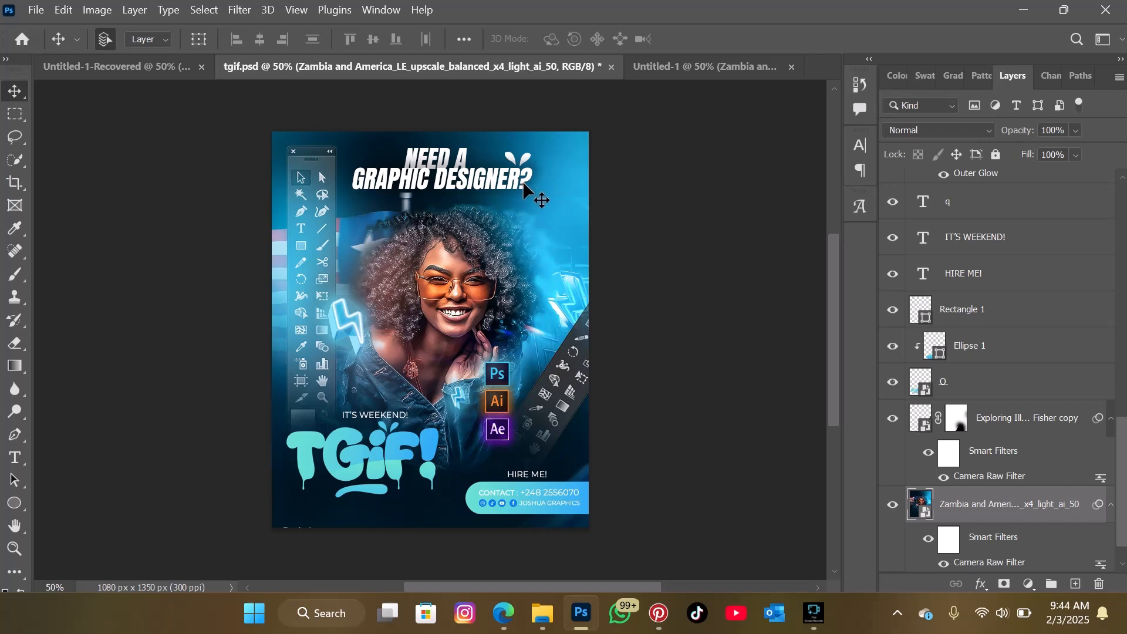
left_click(668, 72)
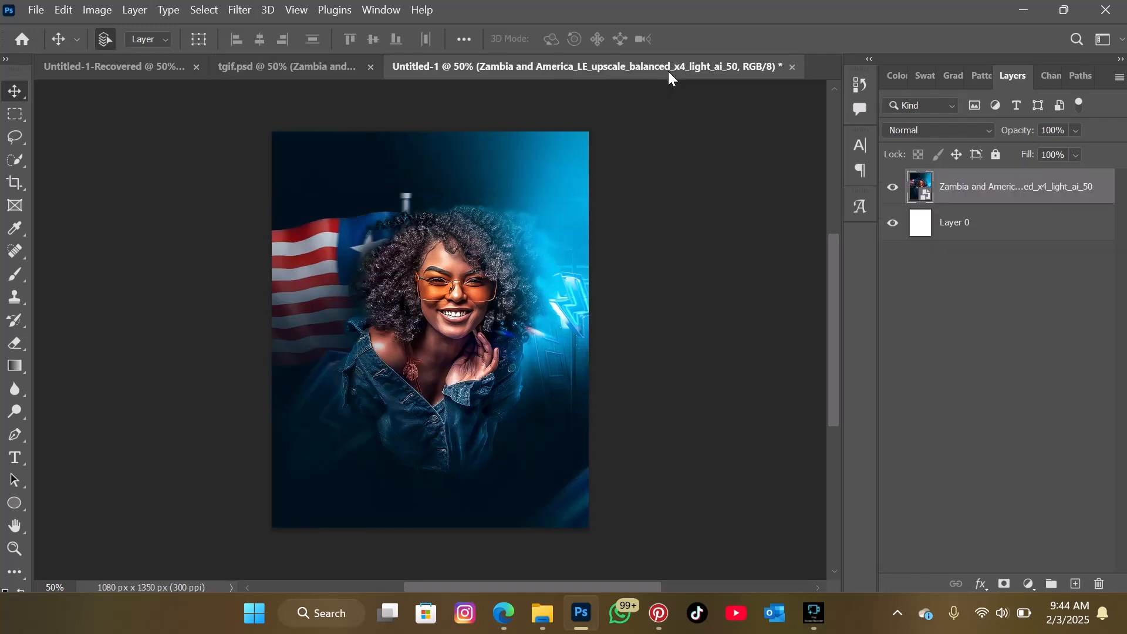
left_click(542, 613)
left_click_drag(682, 163, 474, 340)
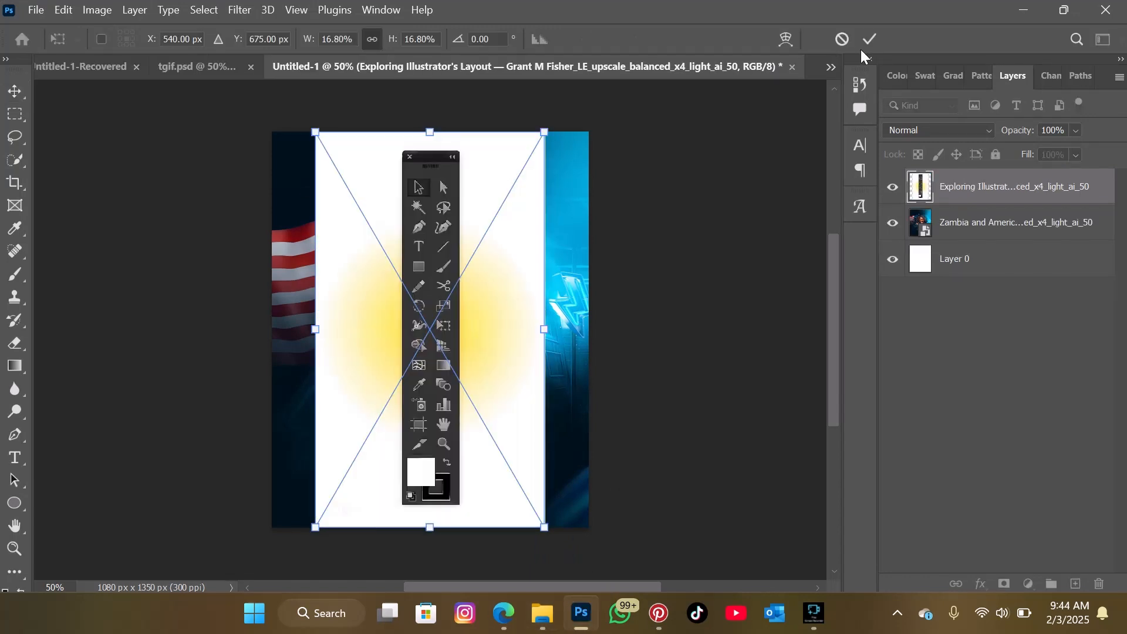
left_click(871, 39)
Step: Cut the toolbar out of its background with Select Subject and a layer mask, and convert the layer to a smart object
left_click(15, 160)
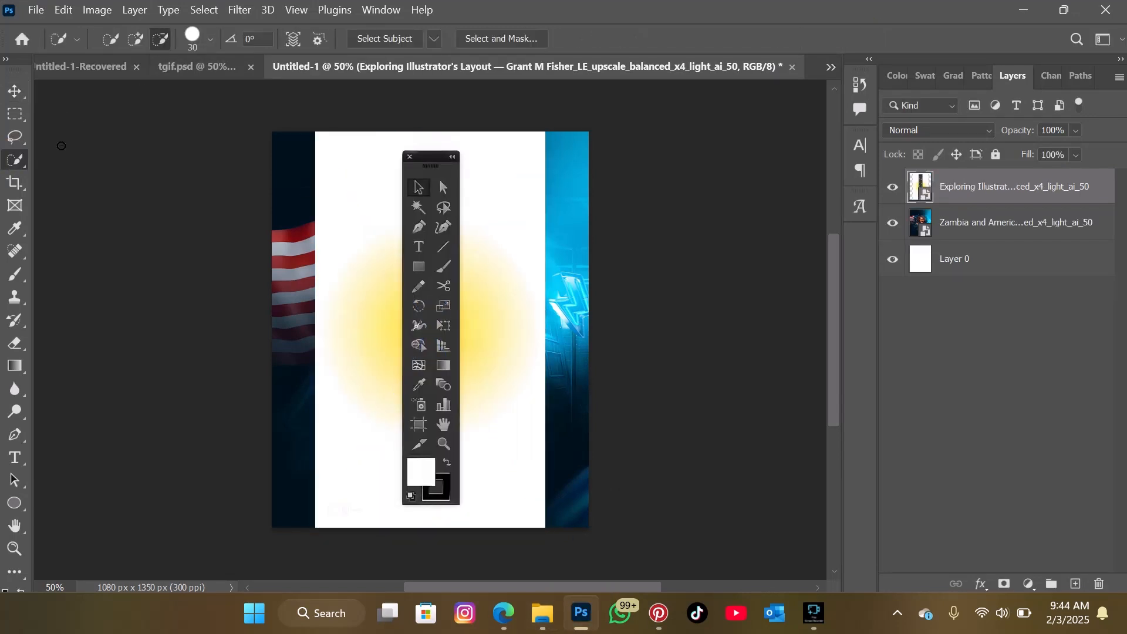
left_click(386, 38)
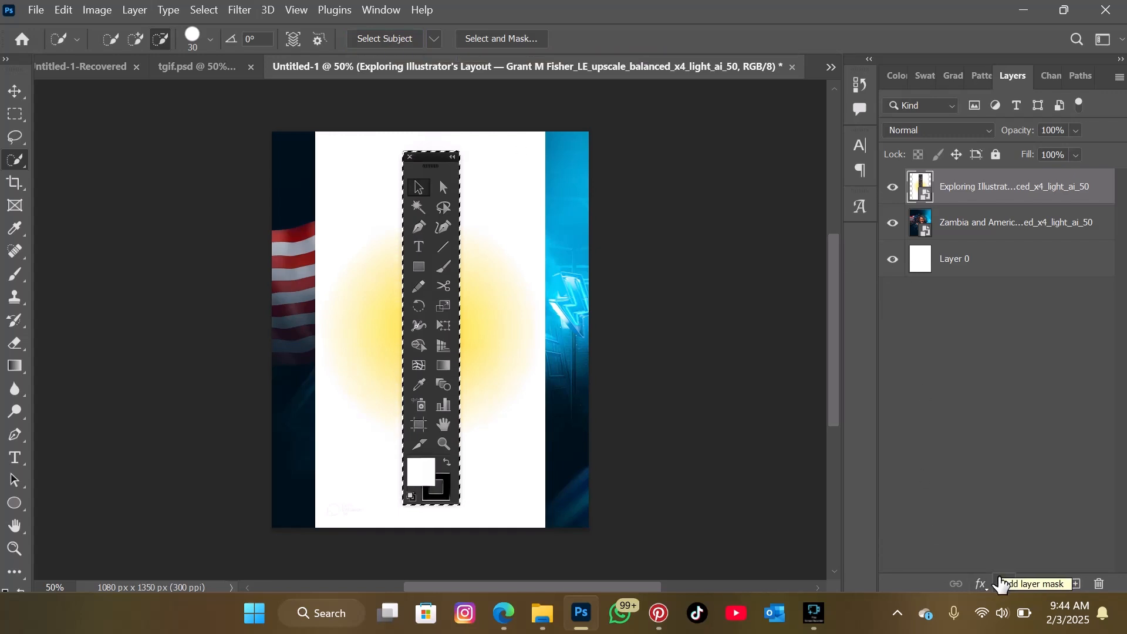
left_click(1006, 584)
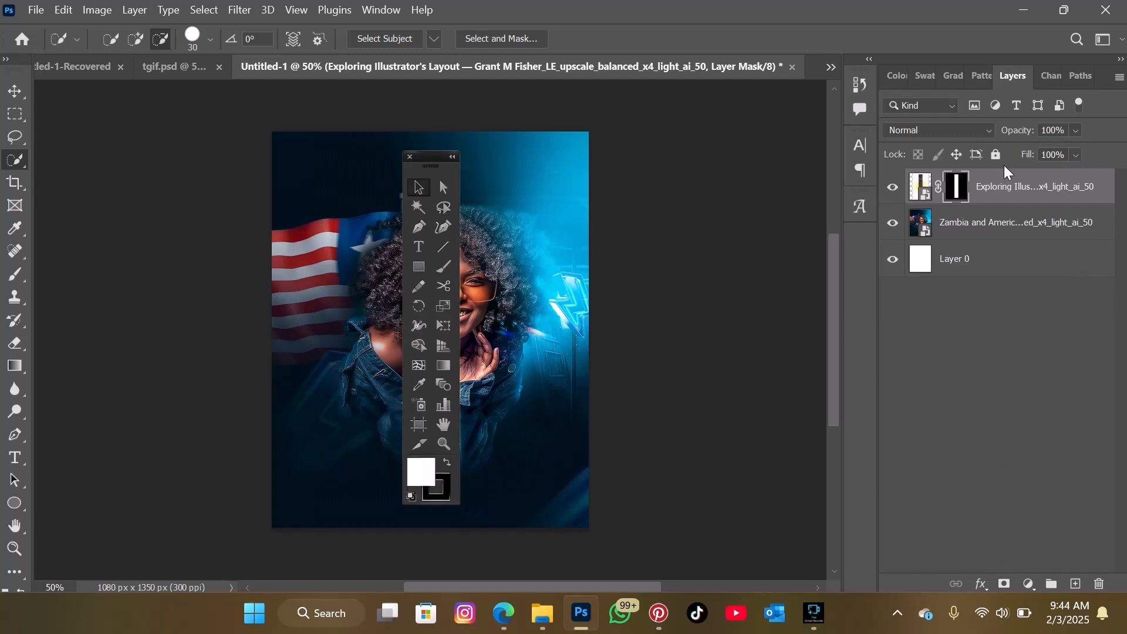
right_click(1010, 193)
left_click(891, 212)
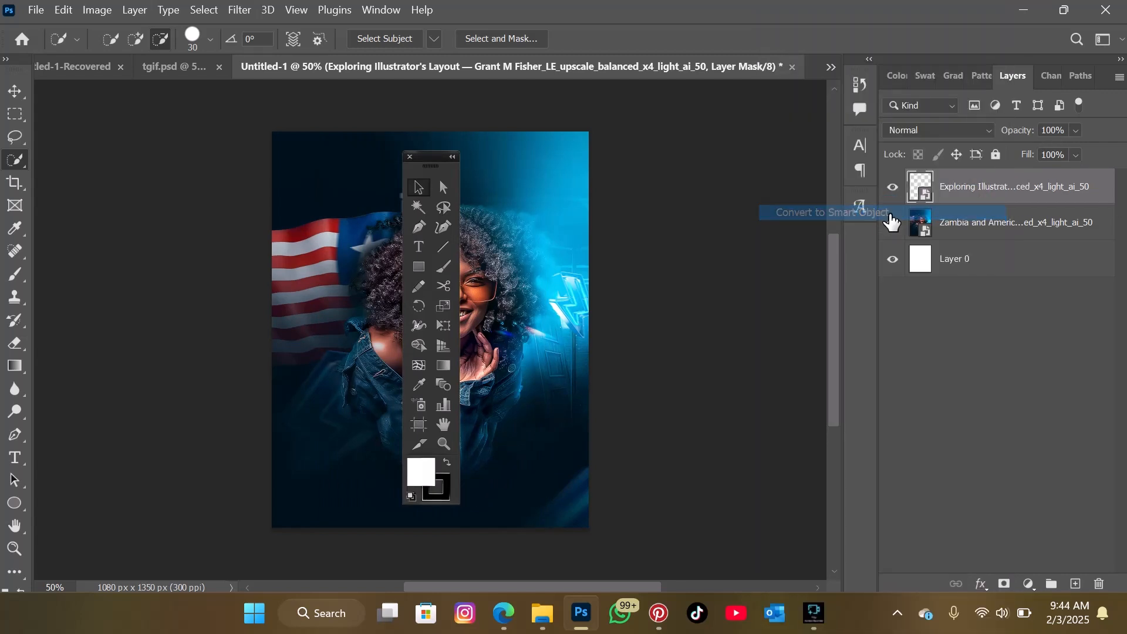
Step: Move the toolbar cutout over the flag on the canvas's left side and scale it to about 84%, following the tgif.psd layout
left_click(26, 92)
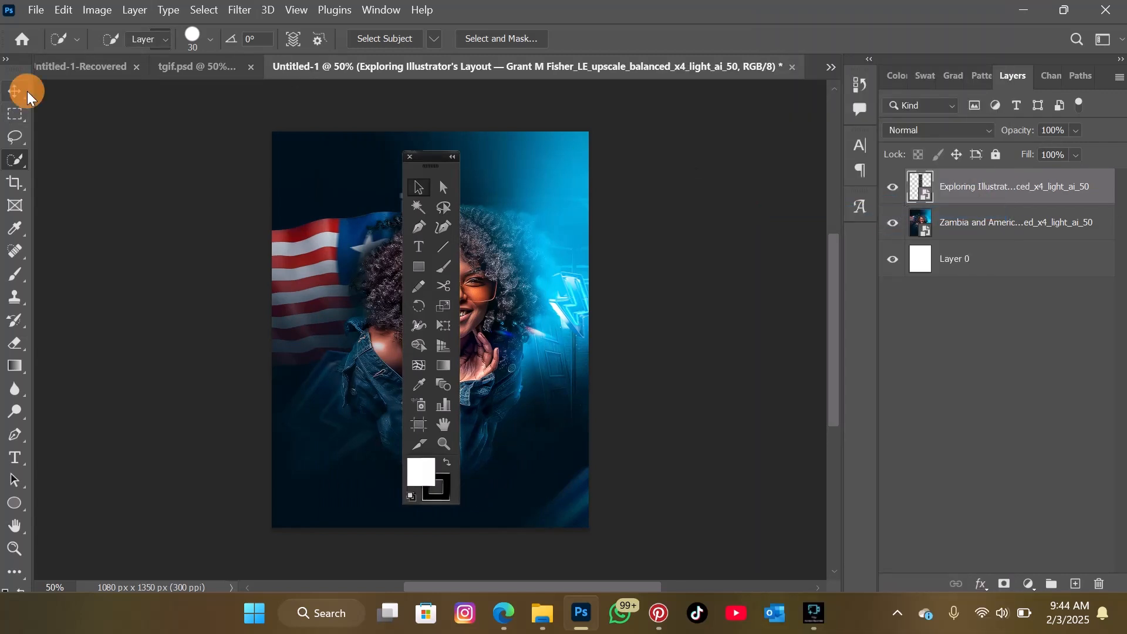
left_click_drag(446, 244, 338, 234)
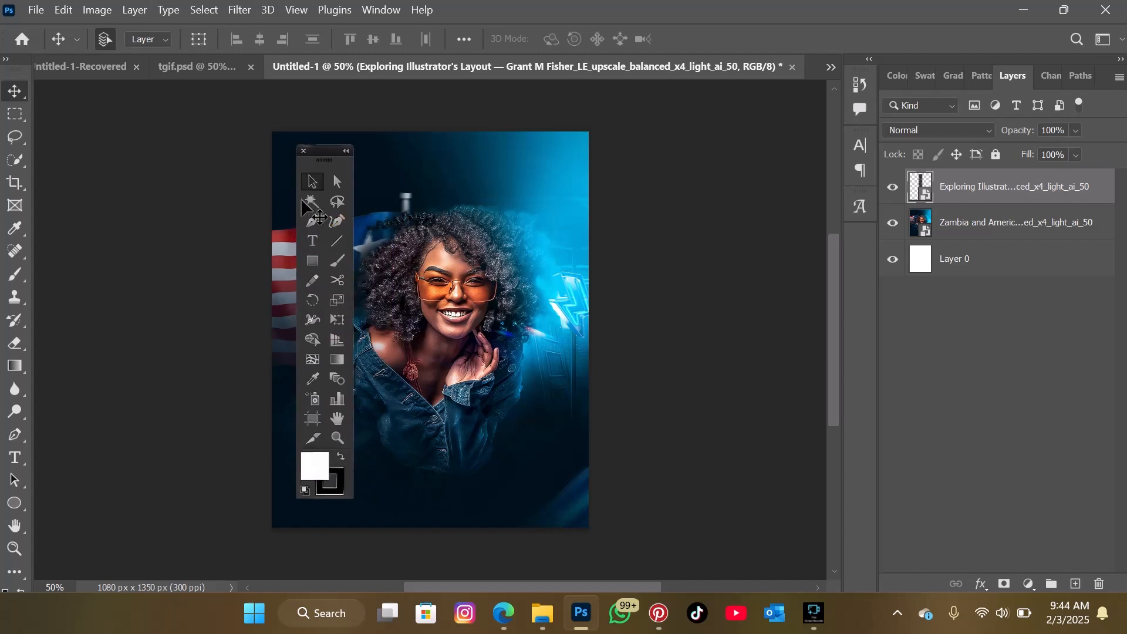
left_click(216, 68)
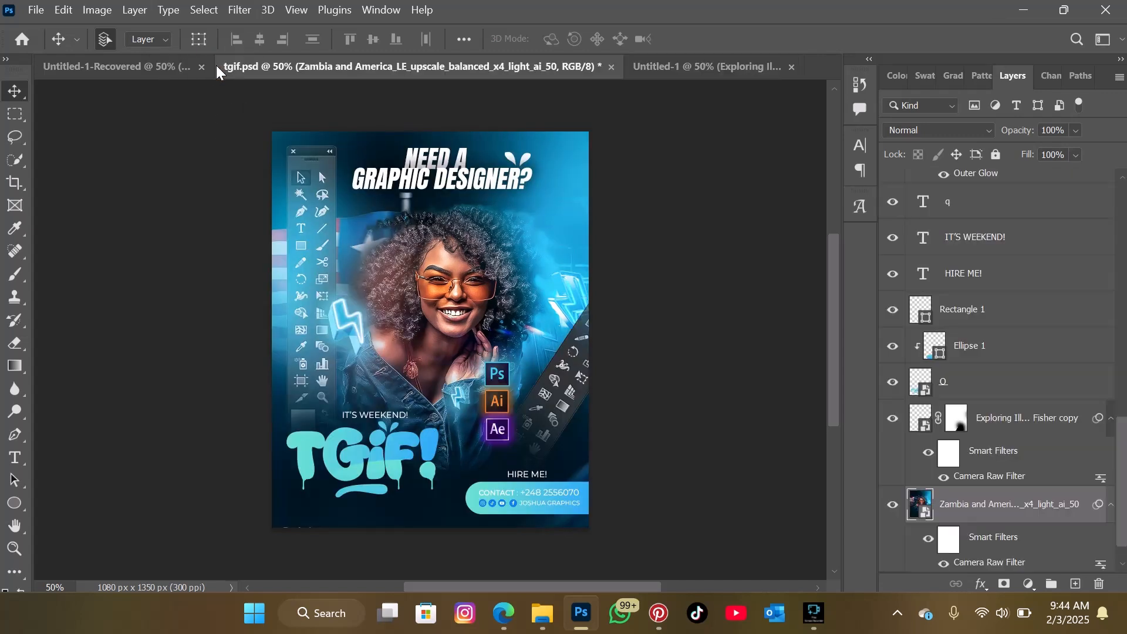
left_click(675, 68)
left_click_drag(455, 235, 455, 235)
key("ctrl+t")
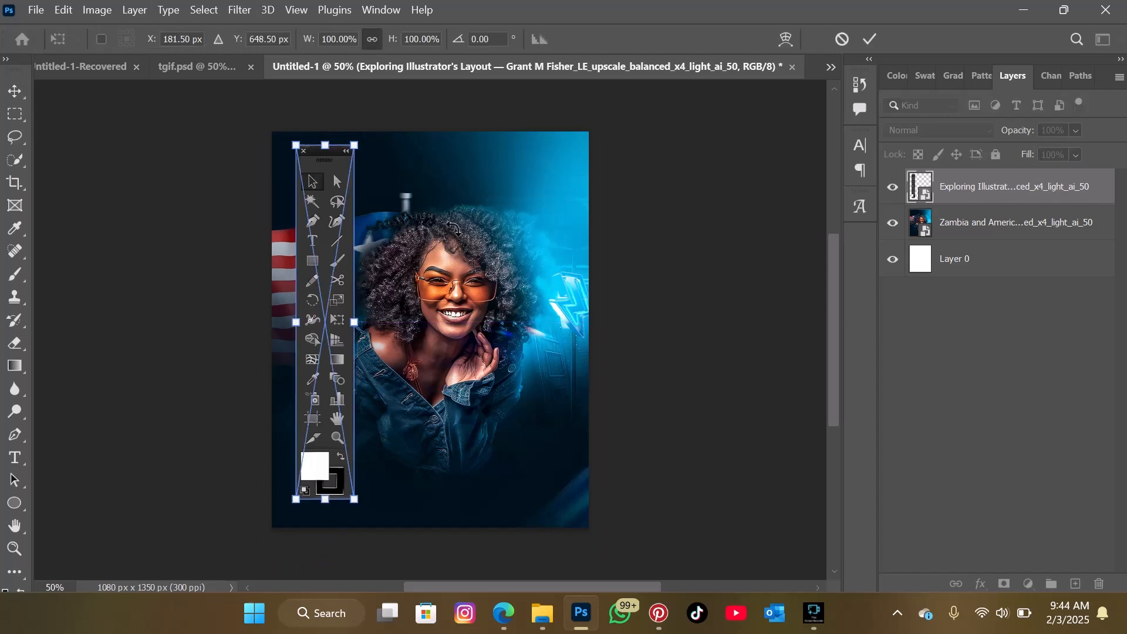
left_click_drag(360, 139, 315, 186)
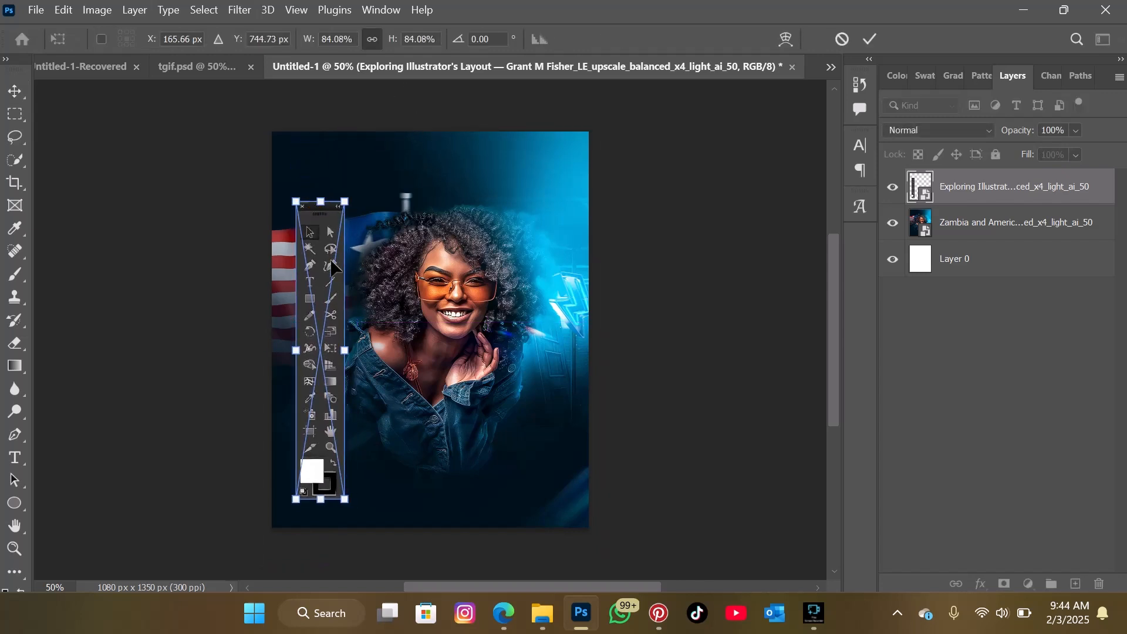
left_click_drag(331, 262, 324, 218)
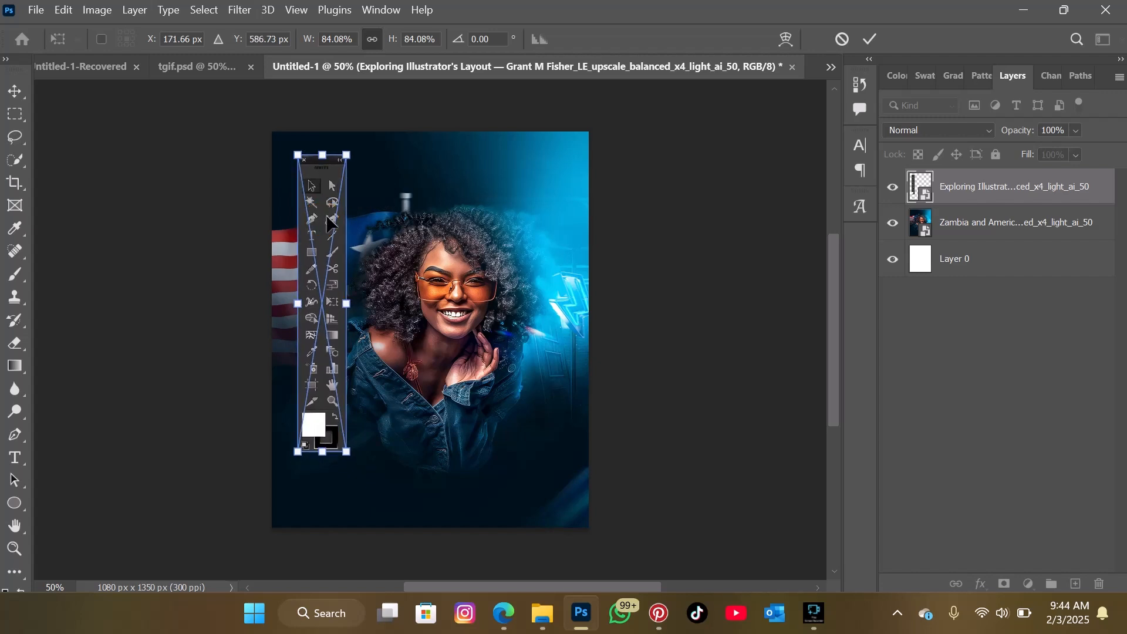
left_click(871, 39)
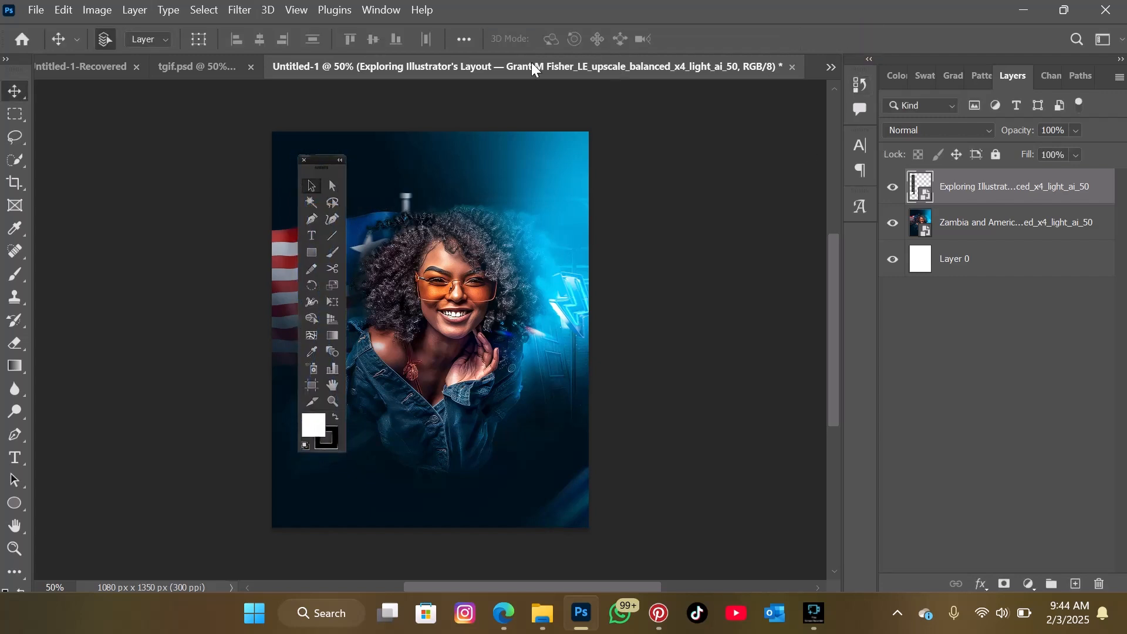
Step: Check the toolbar's look in the tgif.psd reference and add a layer mask to the toolbar layer in the new document
left_click(228, 65)
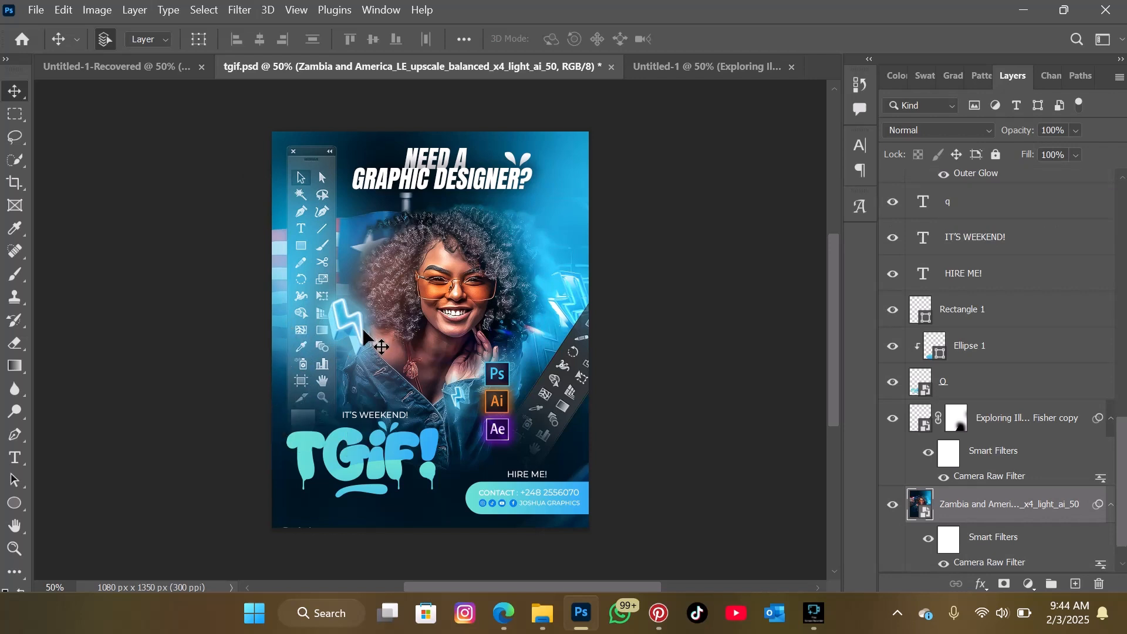
left_click(711, 72)
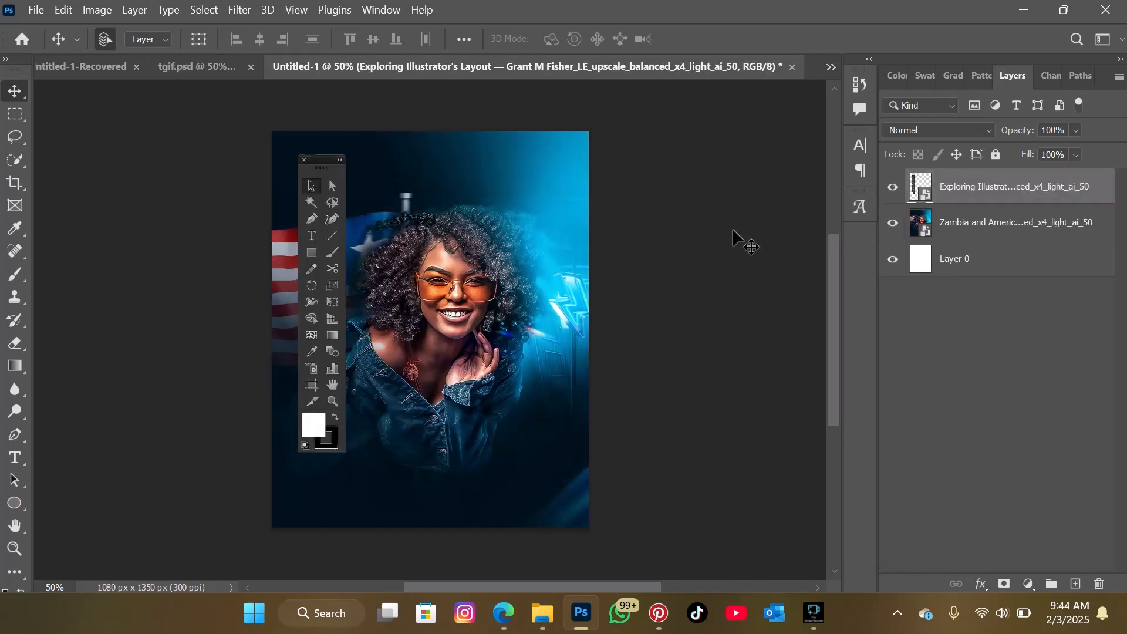
left_click(1005, 584)
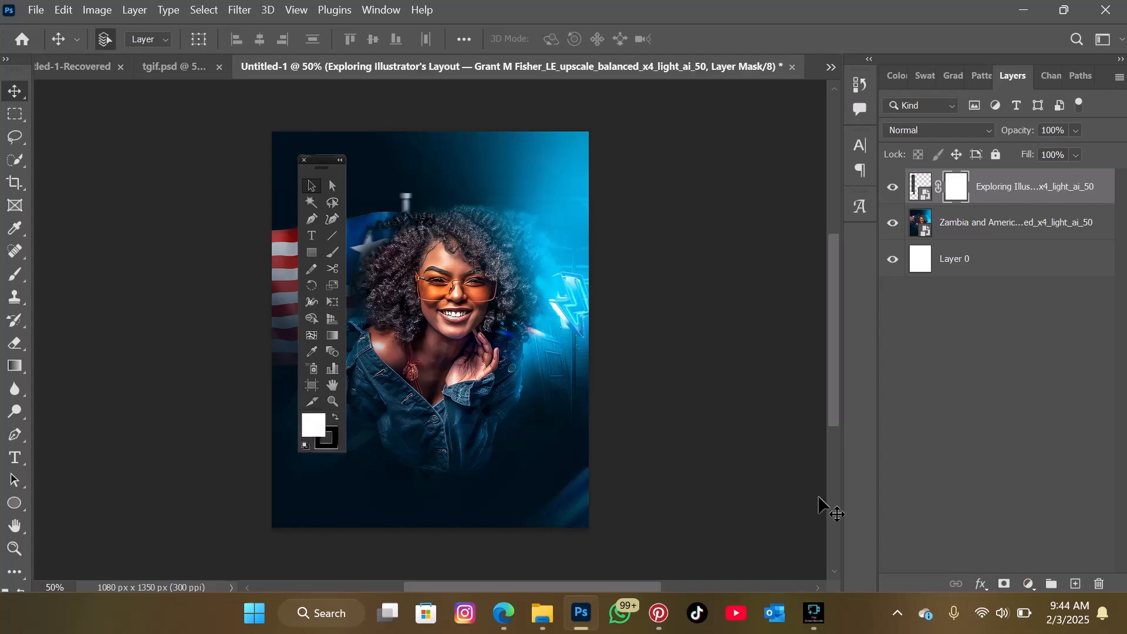
Step: Fade out the lower end of the toolbar cutout on its layer mask with a soft brush, and compare it with tgif.psd
left_click(16, 274)
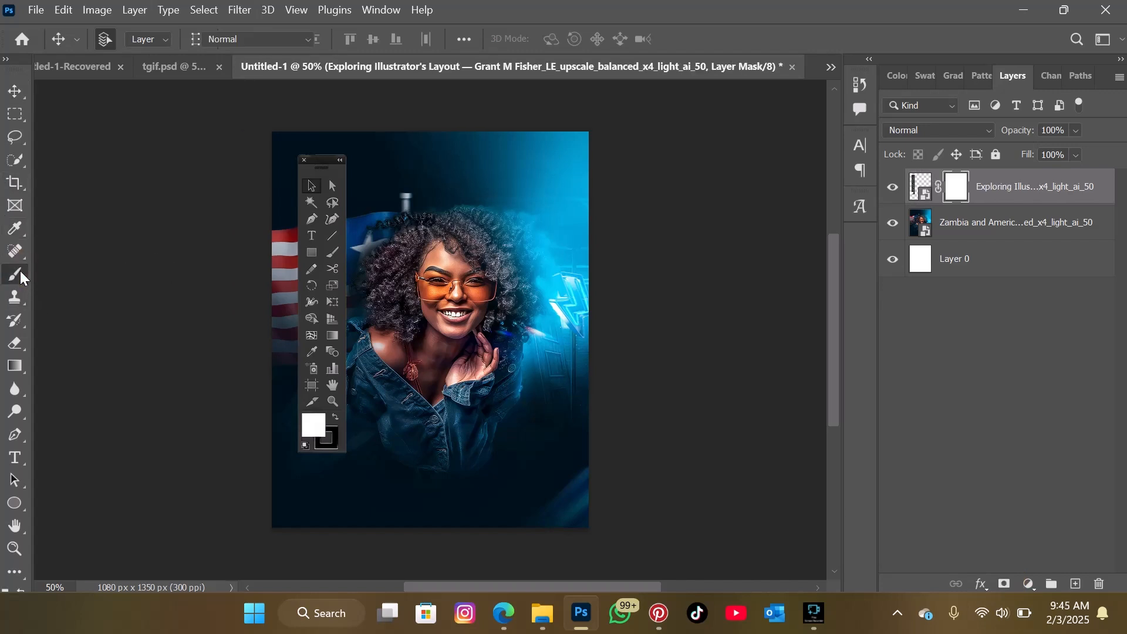
left_click(309, 468)
mouse_move(310, 468)
left_mouse_down()
mouse_move(322, 476)
mouse_move(313, 481)
left_mouse_up()
left_click(343, 491)
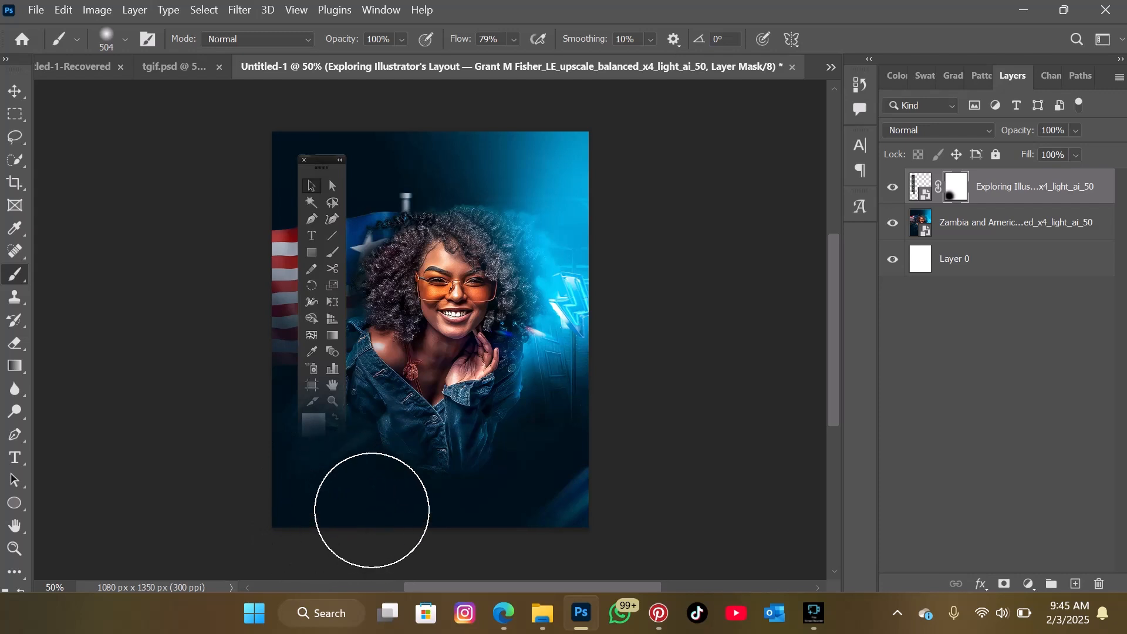
left_click(357, 528)
left_click(354, 520)
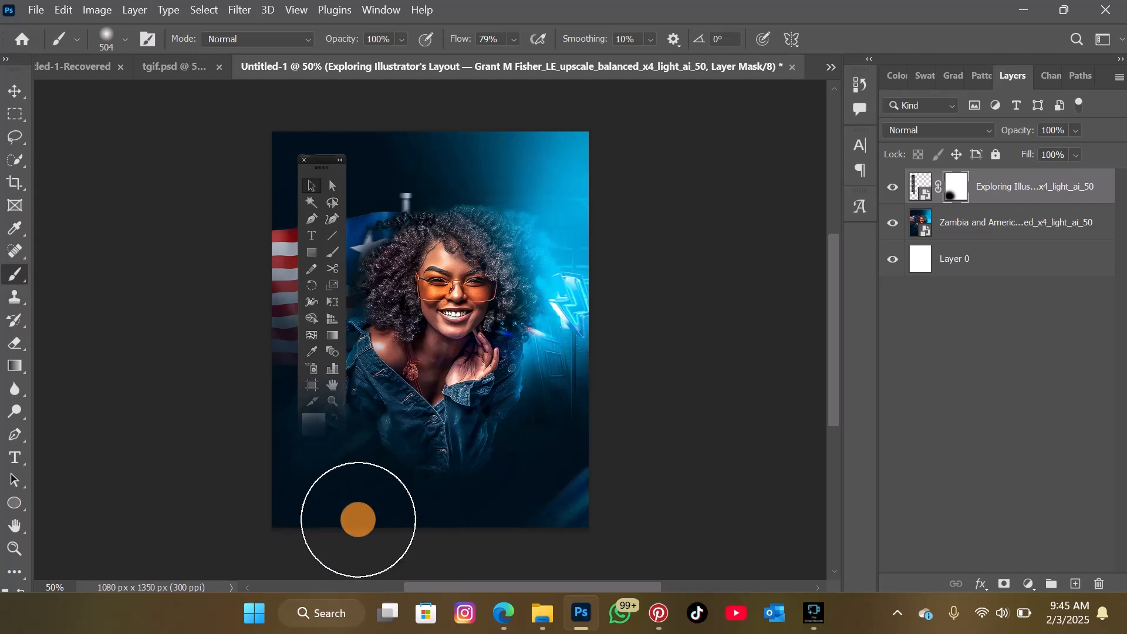
left_click(175, 66)
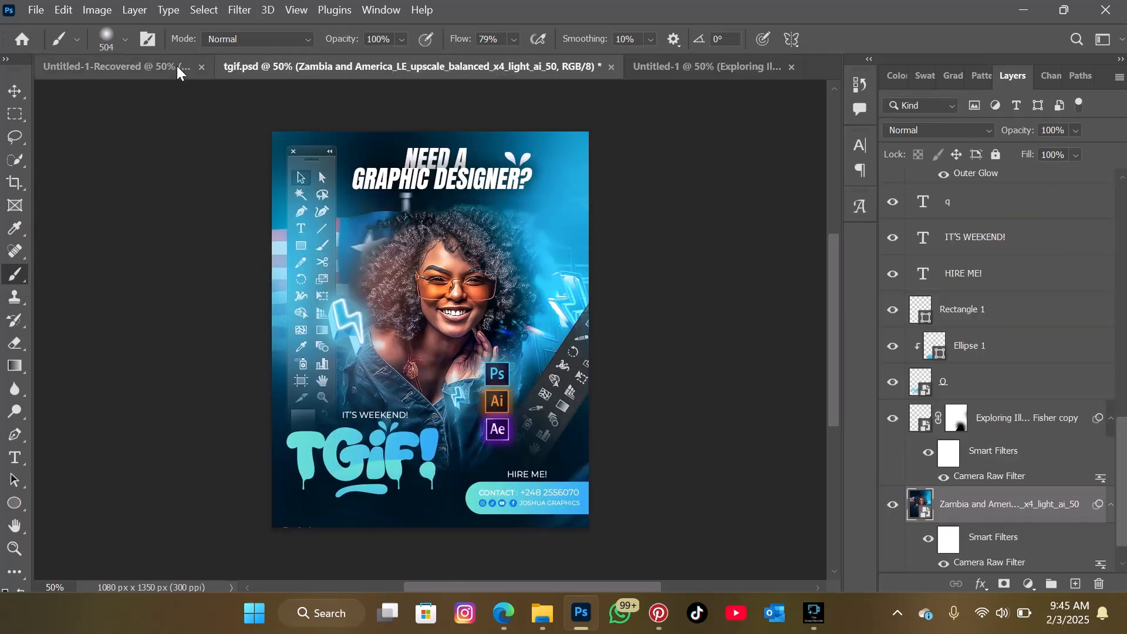
left_click(677, 67)
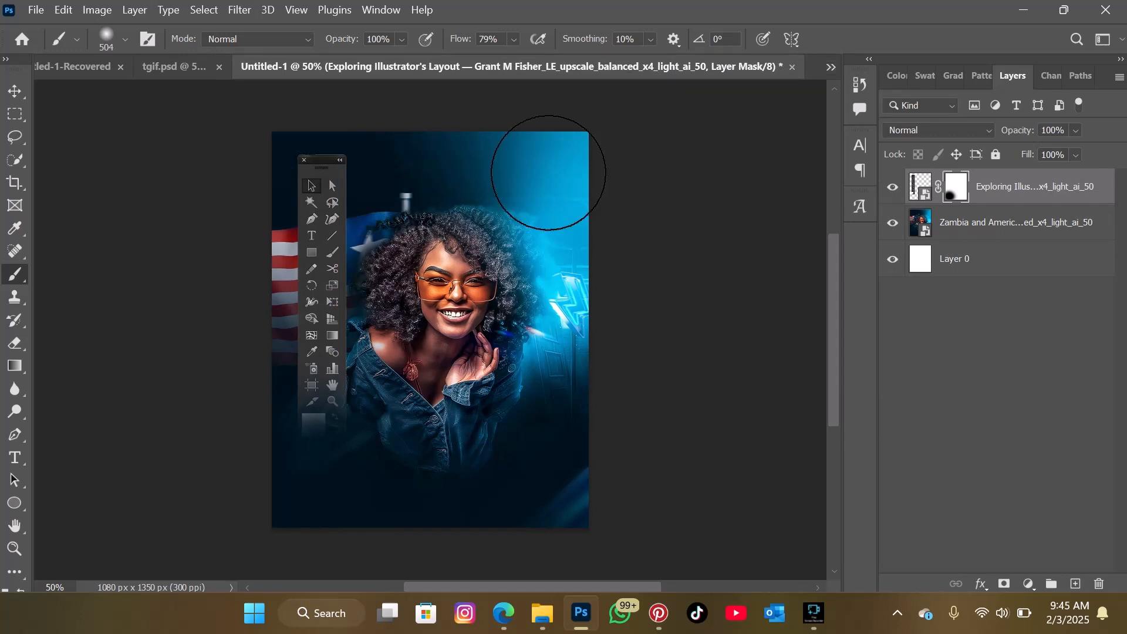
Step: Place the blue lightning image from the HireMe folder above the toolbar layer at its fitted size
left_click(15, 91)
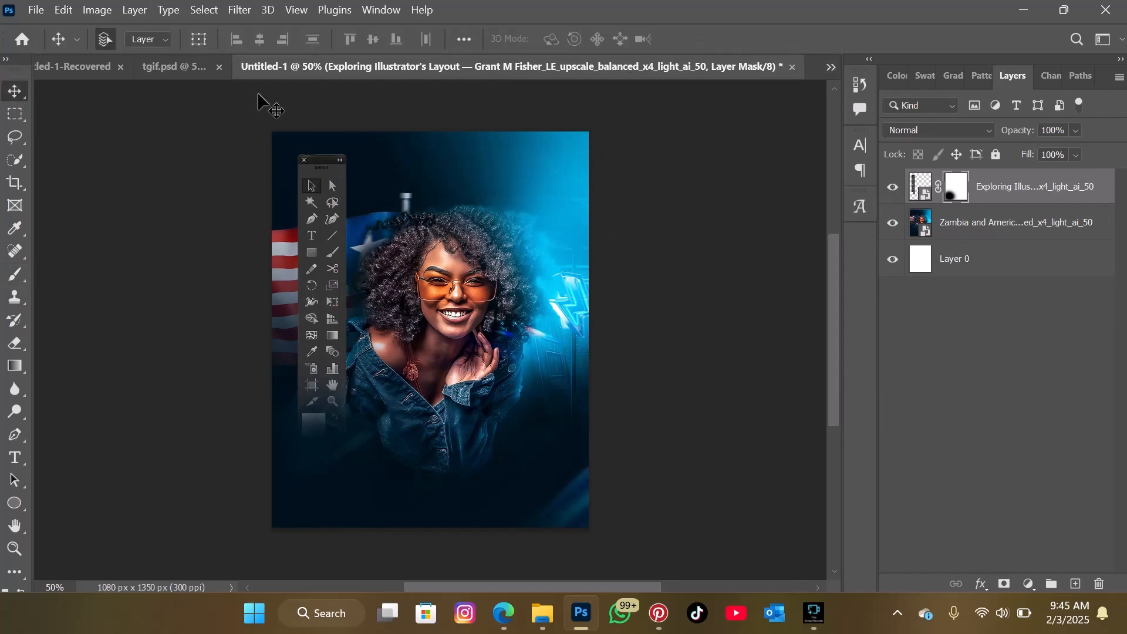
left_click(186, 65)
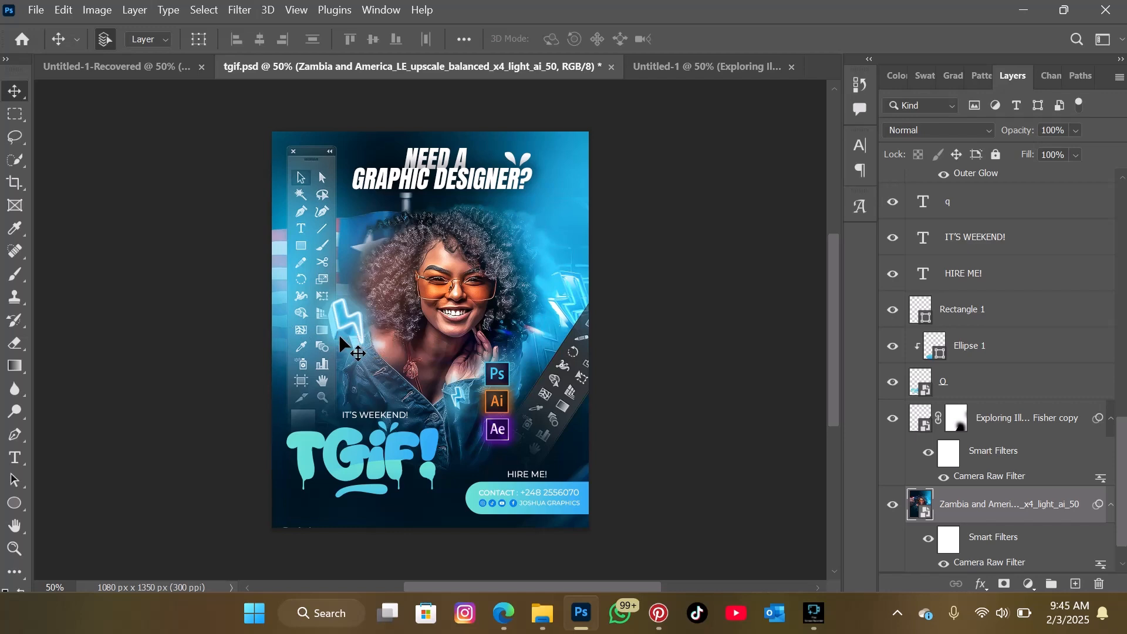
left_click(660, 70)
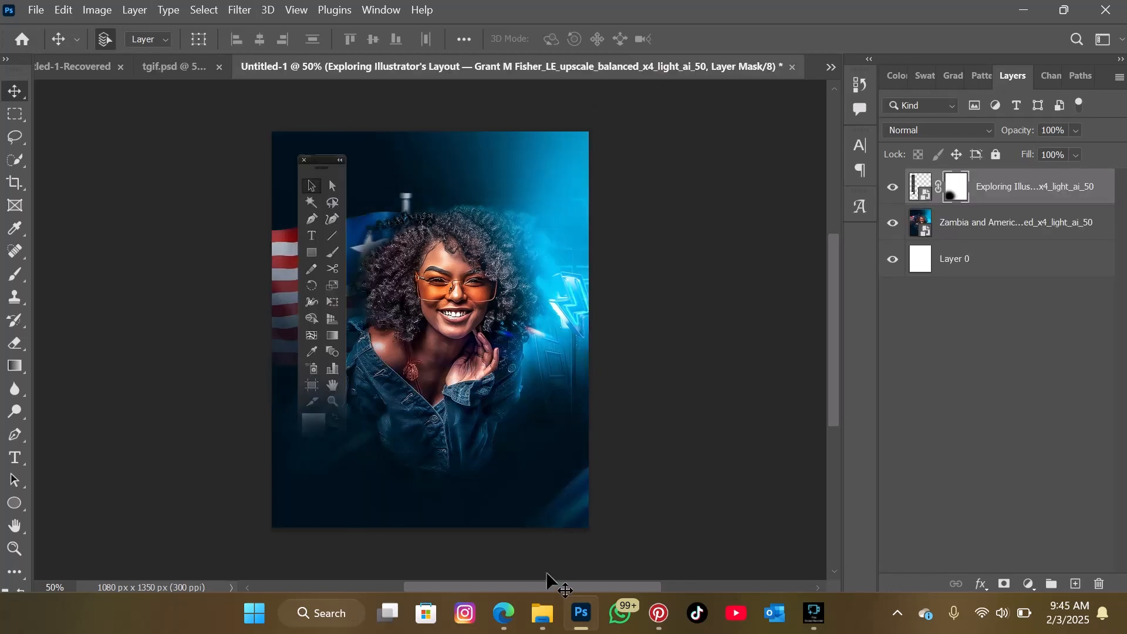
left_click(543, 614)
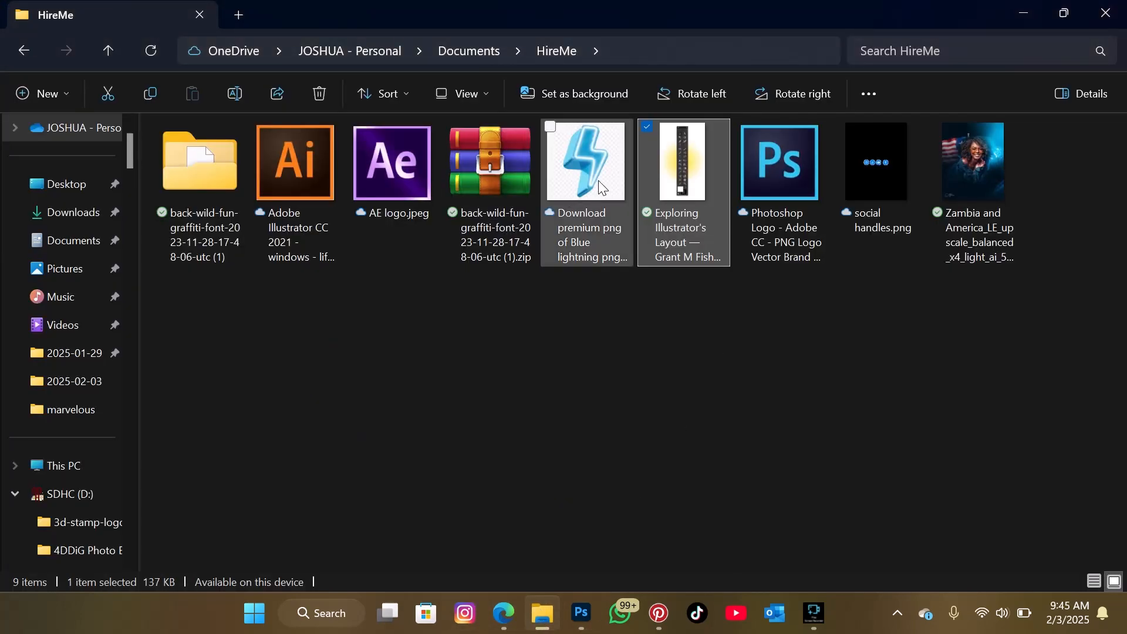
left_click_drag(600, 186, 433, 477)
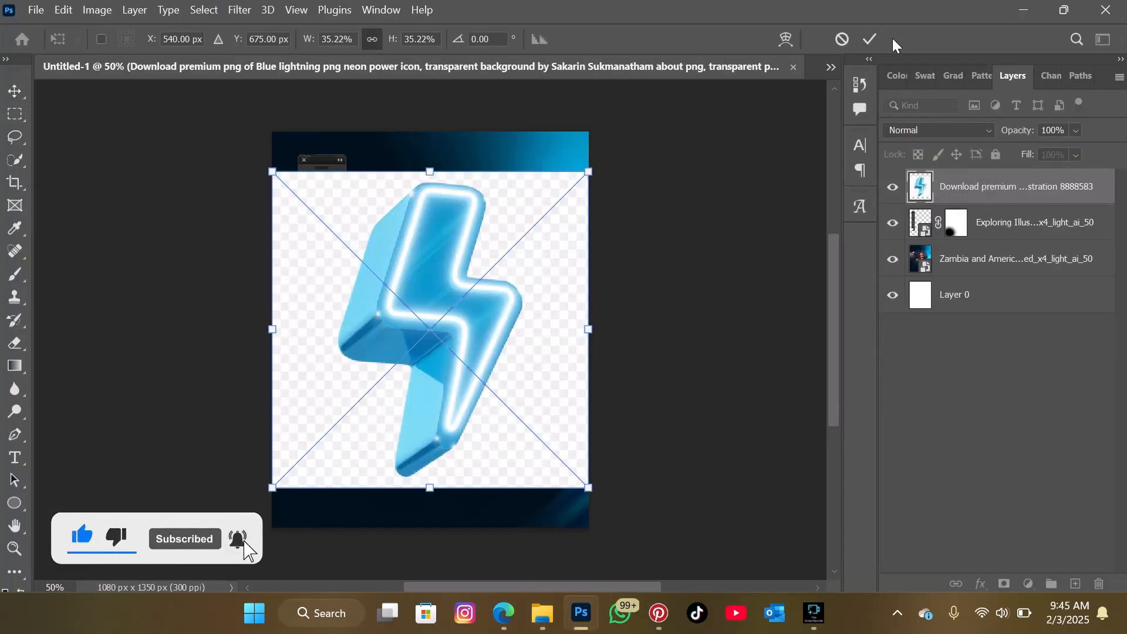
left_click(869, 39)
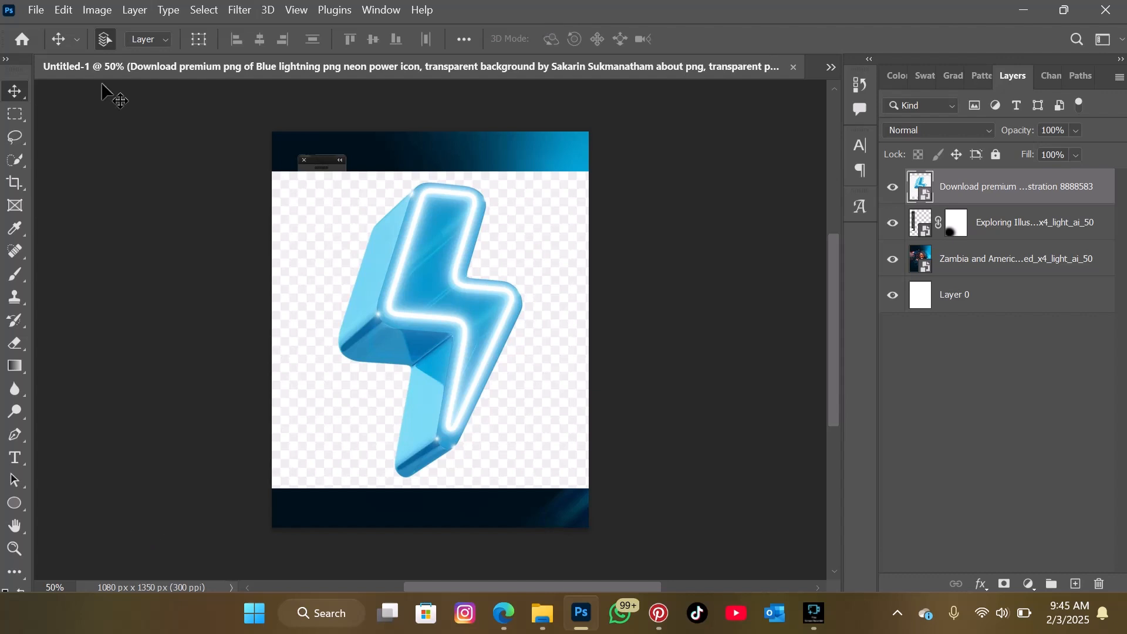
Step: Cut the lightning bolt out of its background with Select Subject and a layer mask, and convert the layer to a smart object
left_click(3, 162)
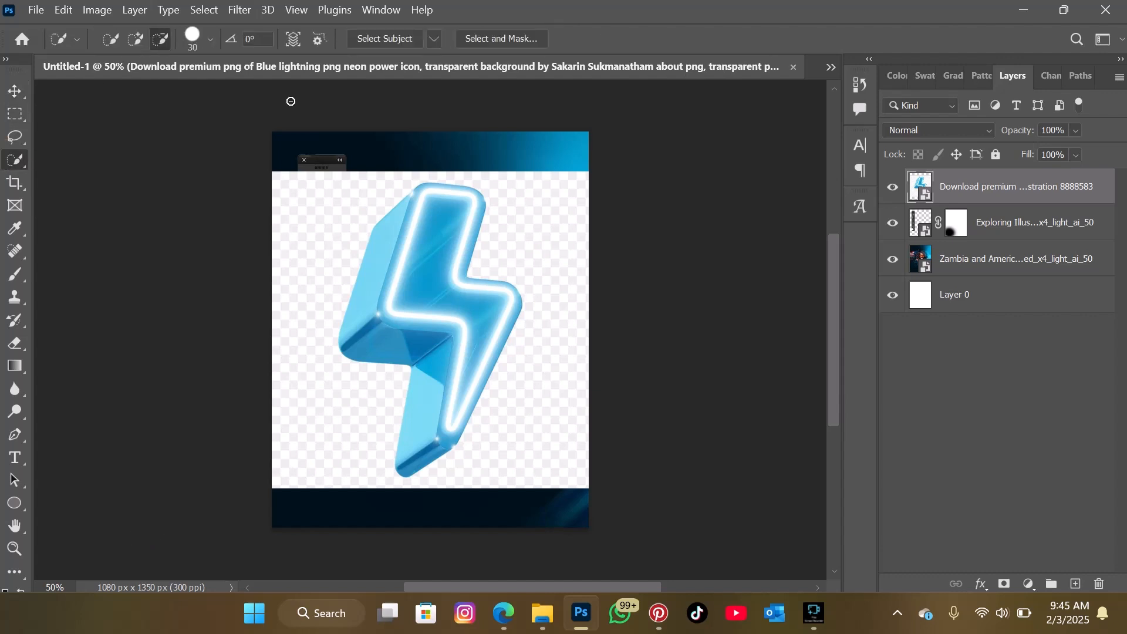
left_click(387, 41)
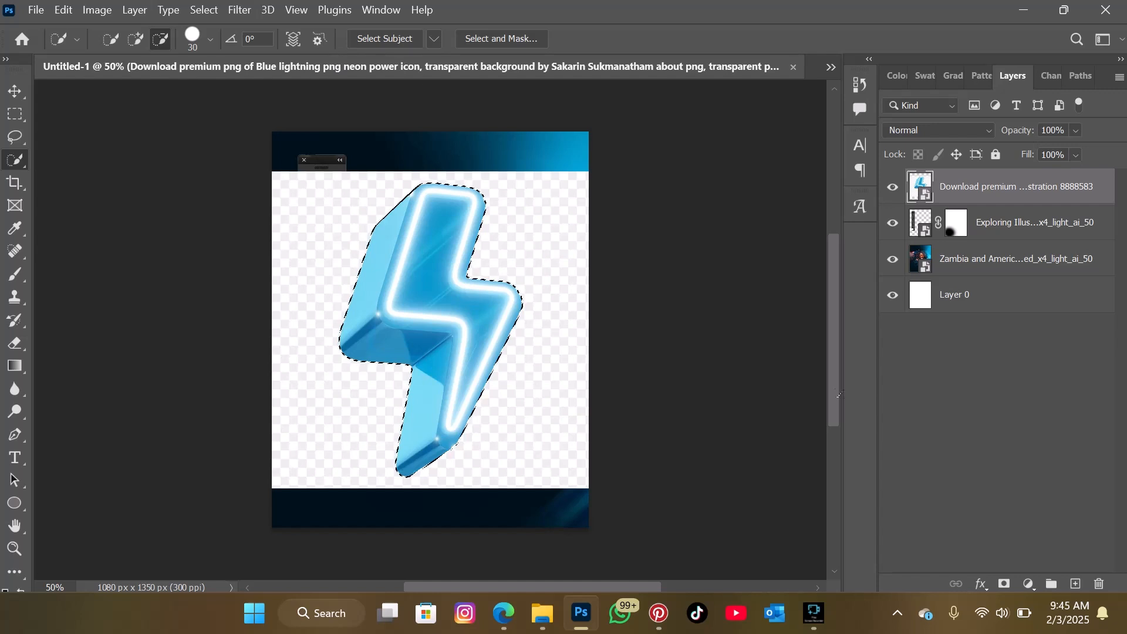
left_click(1005, 584)
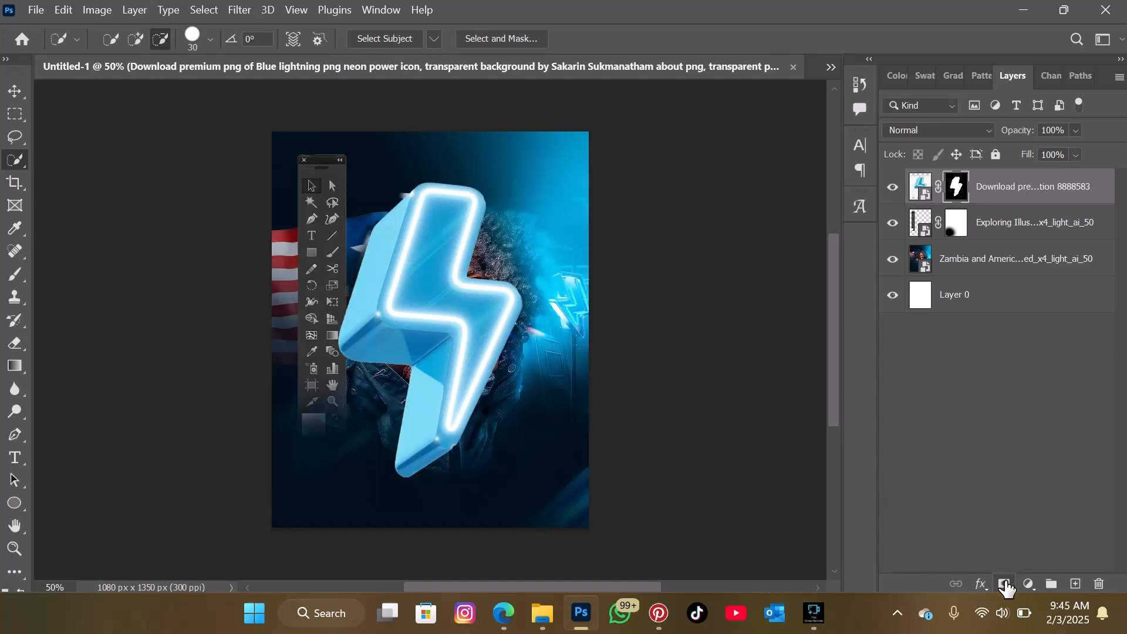
right_click(1036, 197)
left_click(874, 211)
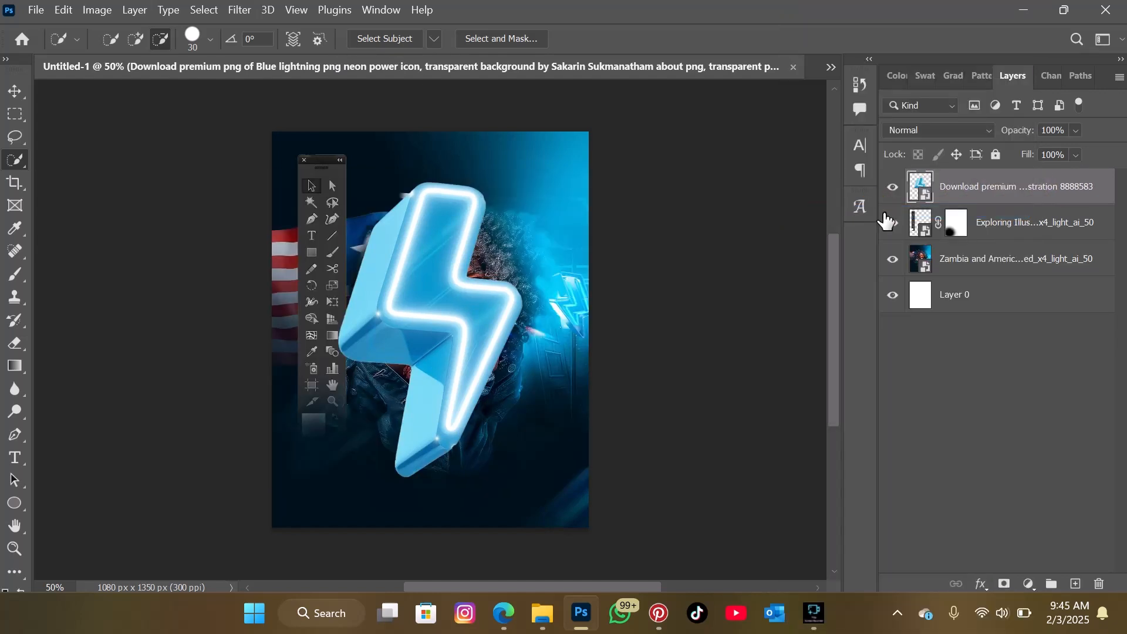
Step: Scale the lightning bolt to about 23%, rotate it to about -14°, and position it beside the toolbar's lower end over the woman's sleeve
left_click(7, 90)
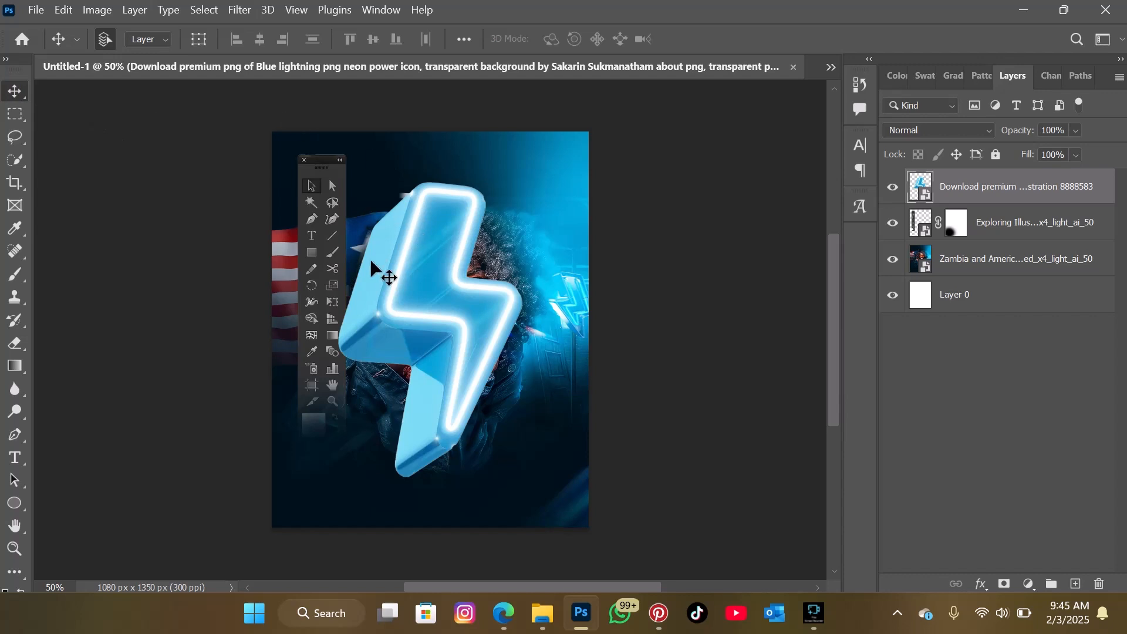
left_click_drag(425, 292, 411, 310)
key("ctrl+t")
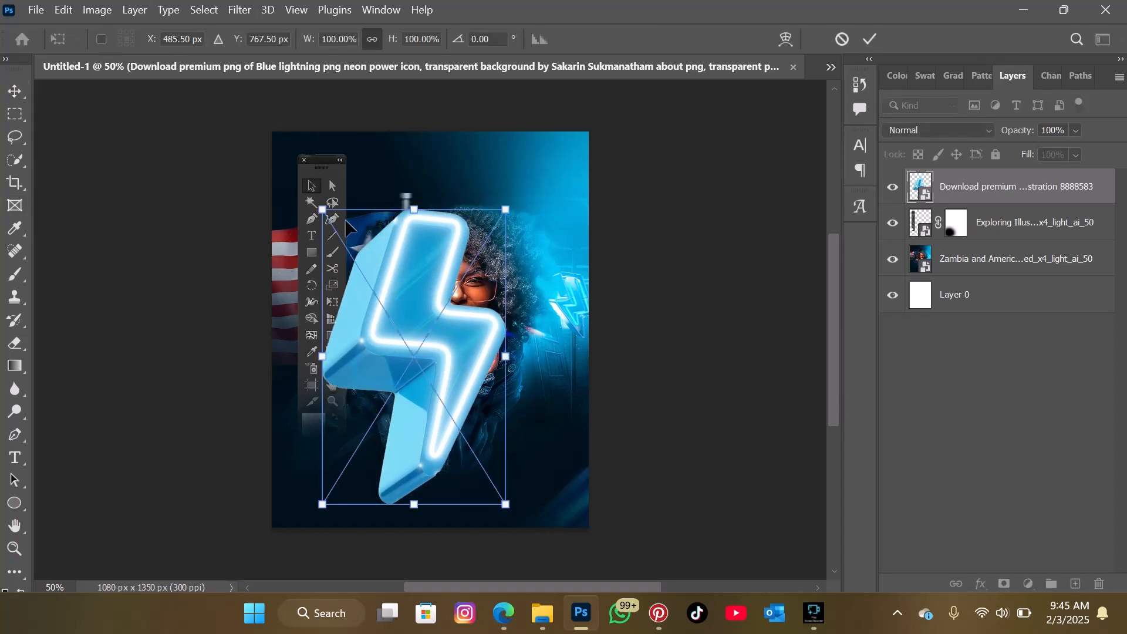
left_click_drag(321, 209, 375, 380)
left_click_drag(360, 426, 359, 414)
left_click(869, 41)
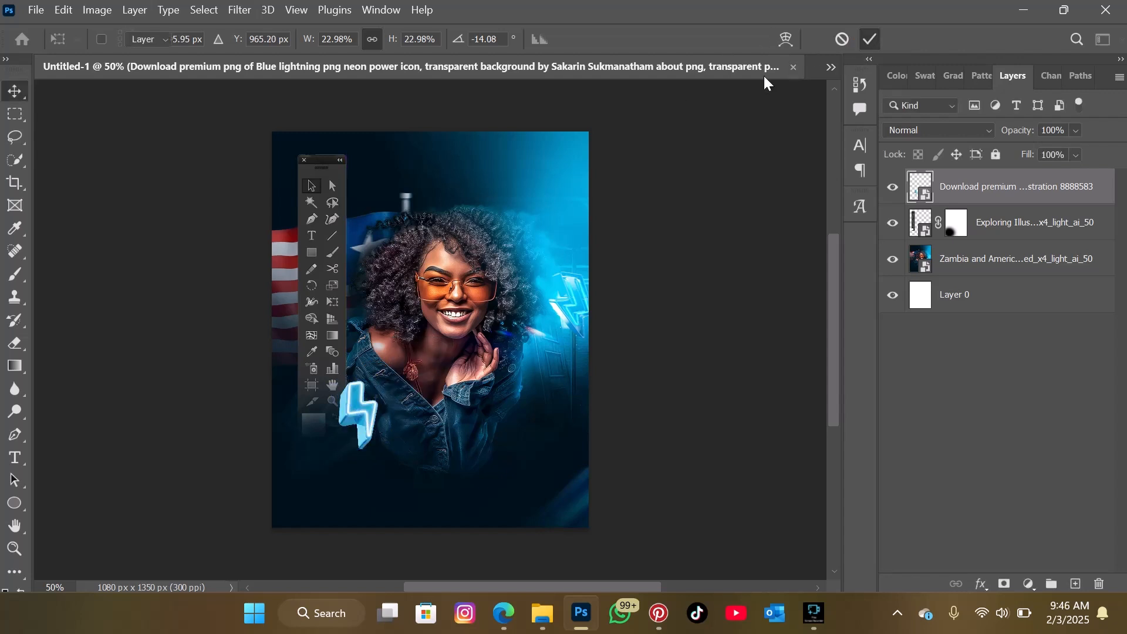
left_click_drag(353, 398, 360, 385)
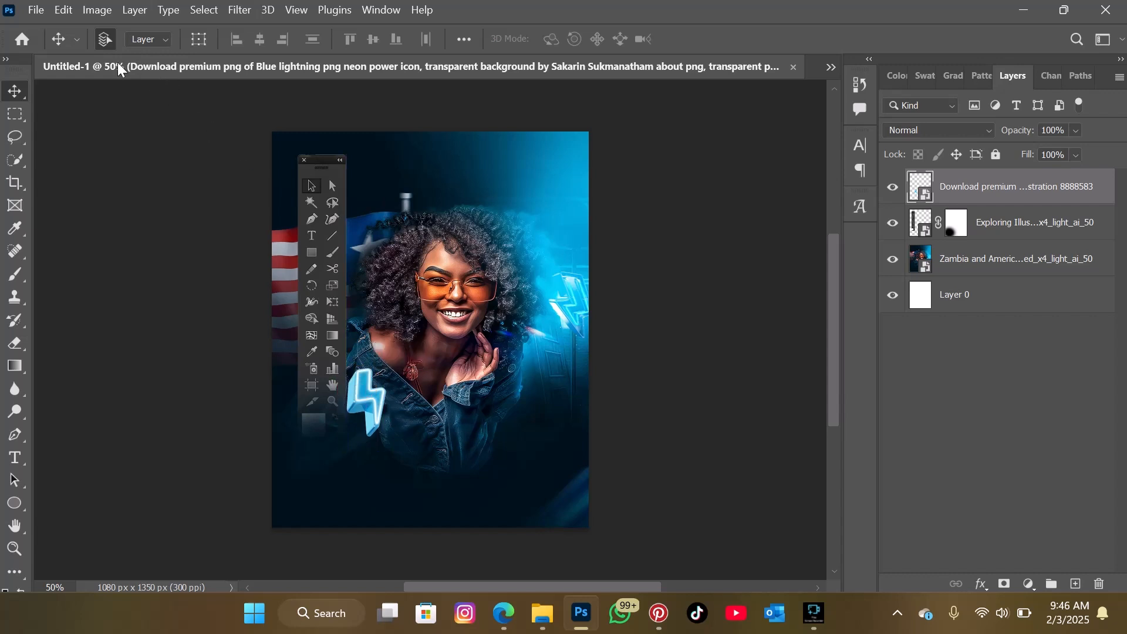
Step: Duplicate the toolbar layer and move the copy to the flyer's right edge, following the tgif.psd layout
left_click(830, 65)
left_click(876, 93)
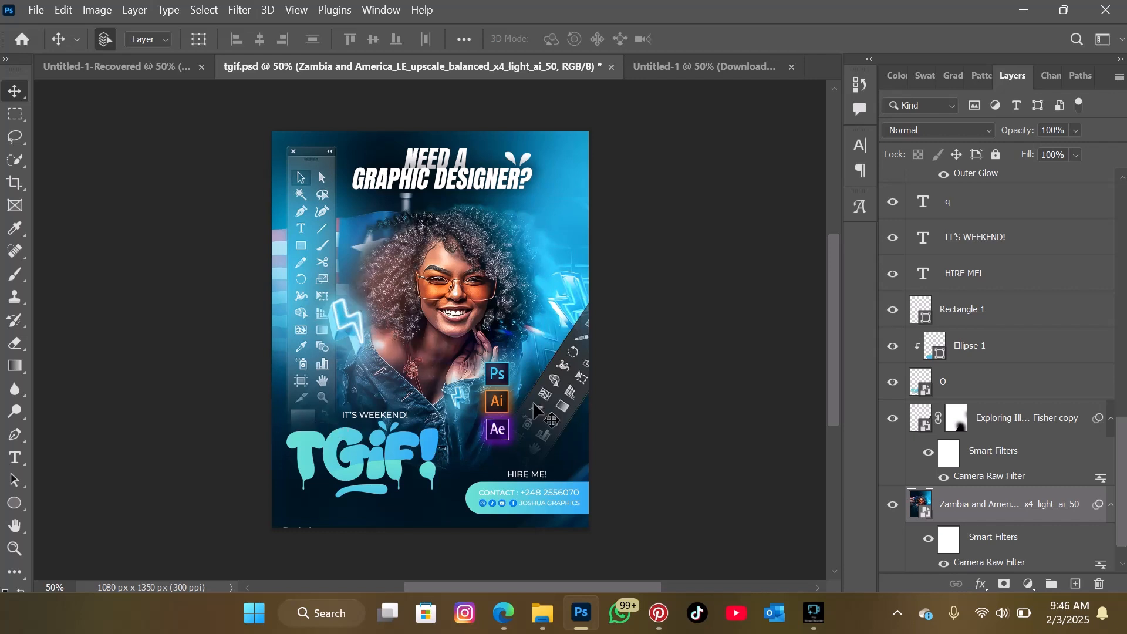
left_click(694, 71)
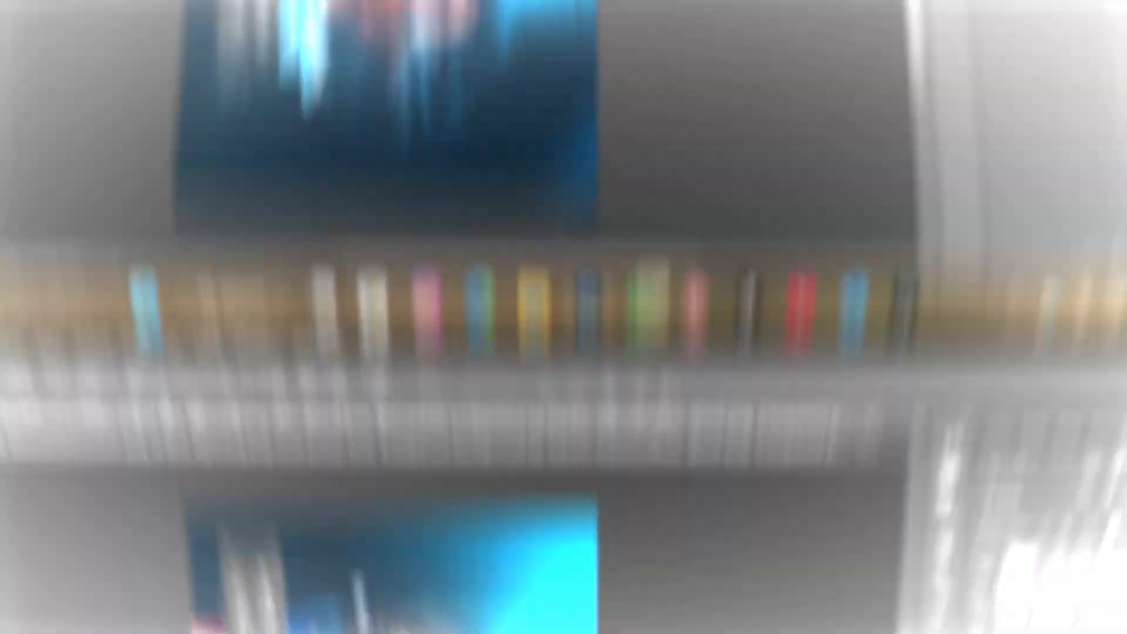
left_click(322, 205)
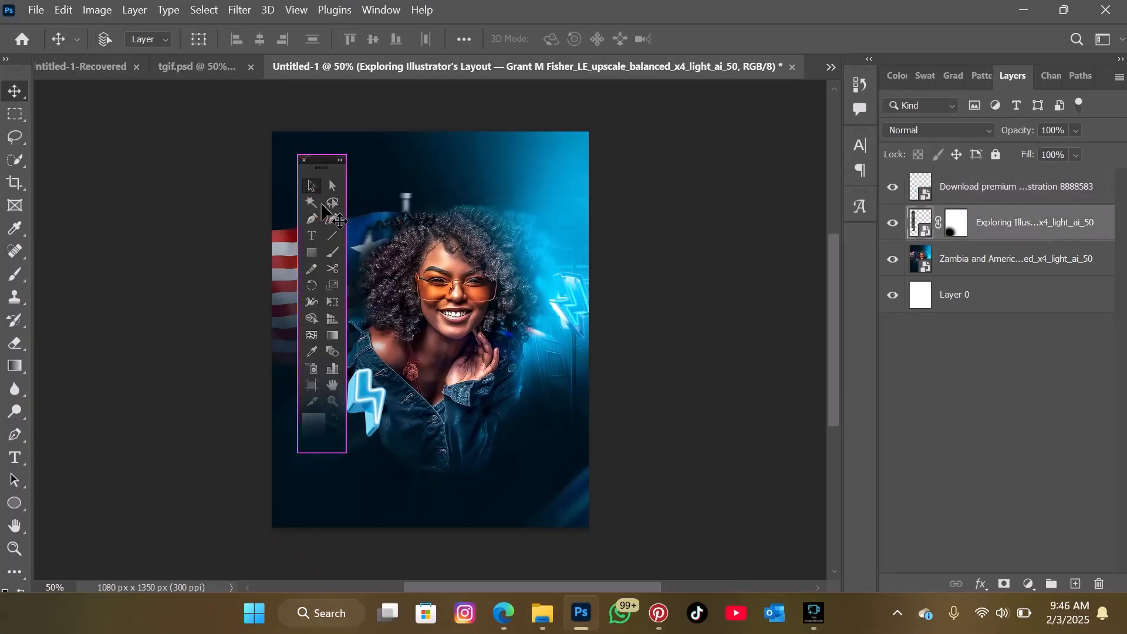
key("ctrl+j")
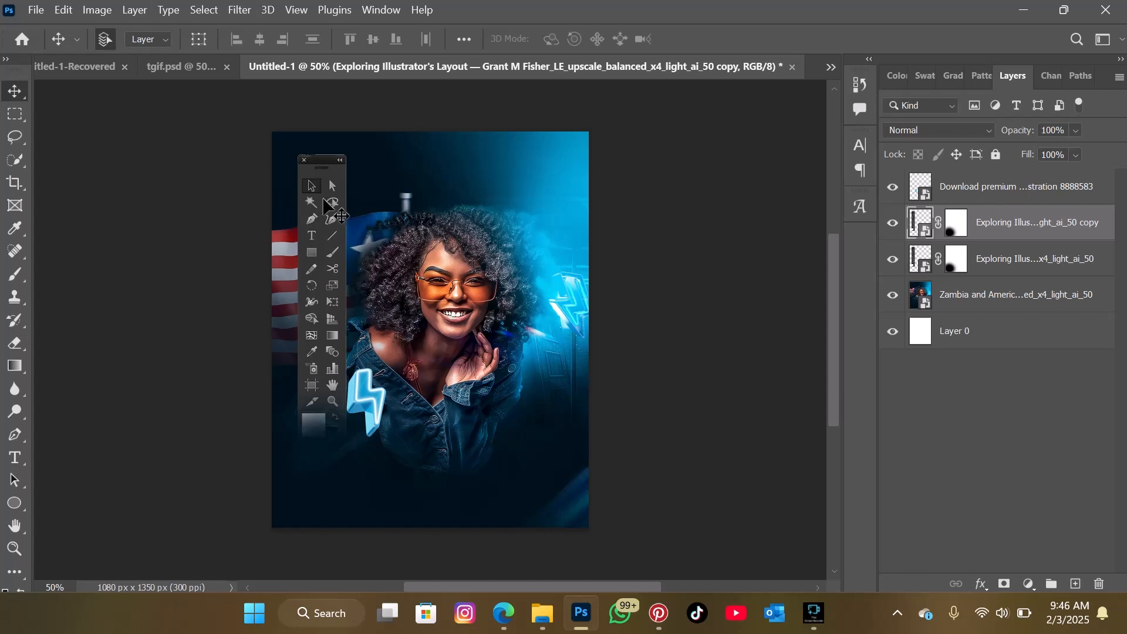
left_click_drag(323, 201, 597, 253)
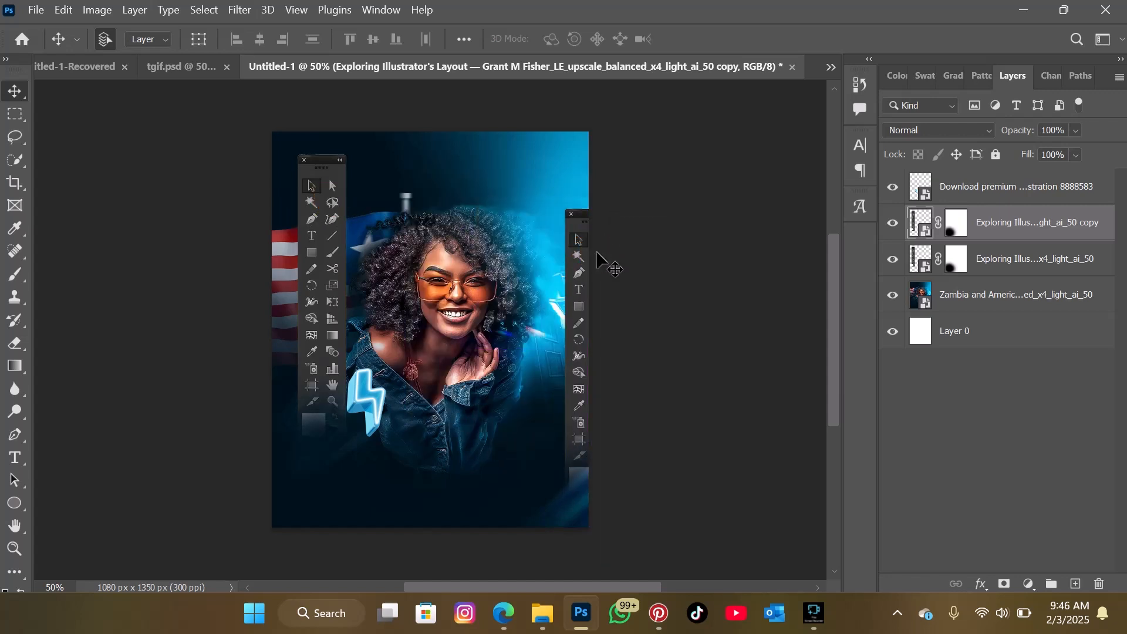
Step: Rotate the toolbar copy to about 35.7° and position it across the flyer's lower right edge, as in tgif.psd
key("ctrl+t")
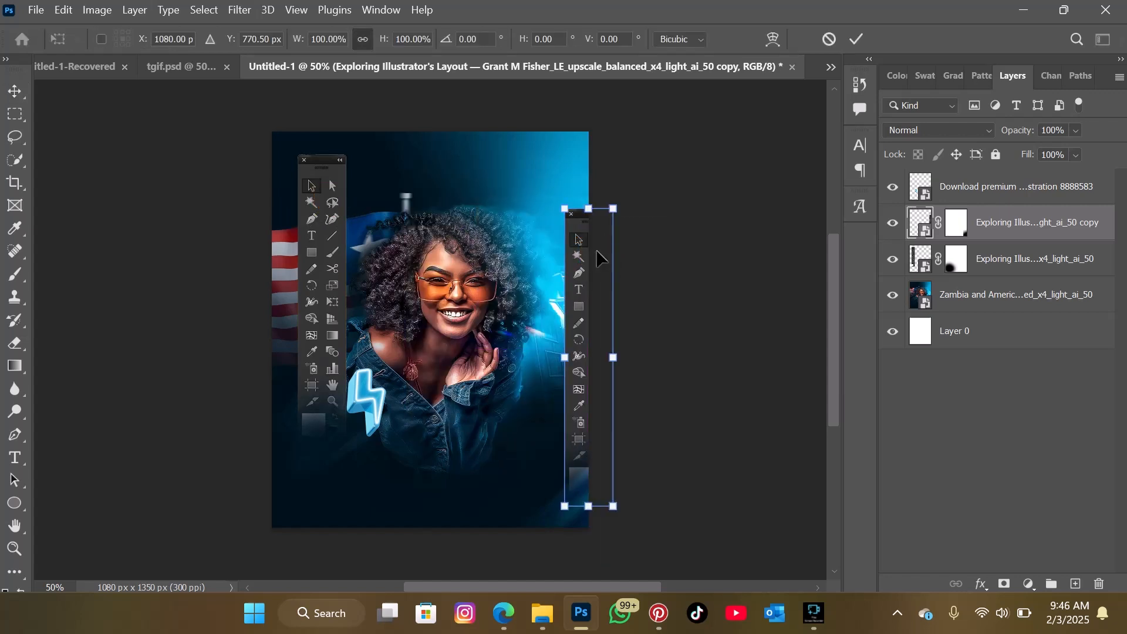
left_click_drag(631, 191, 724, 247)
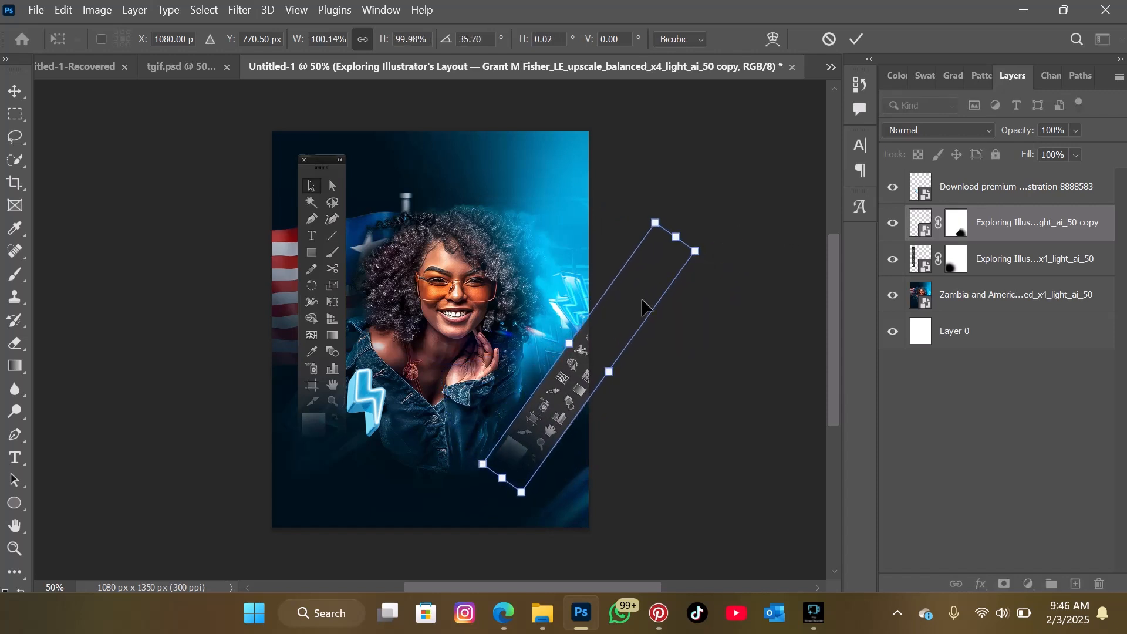
left_click_drag(633, 297, 604, 331)
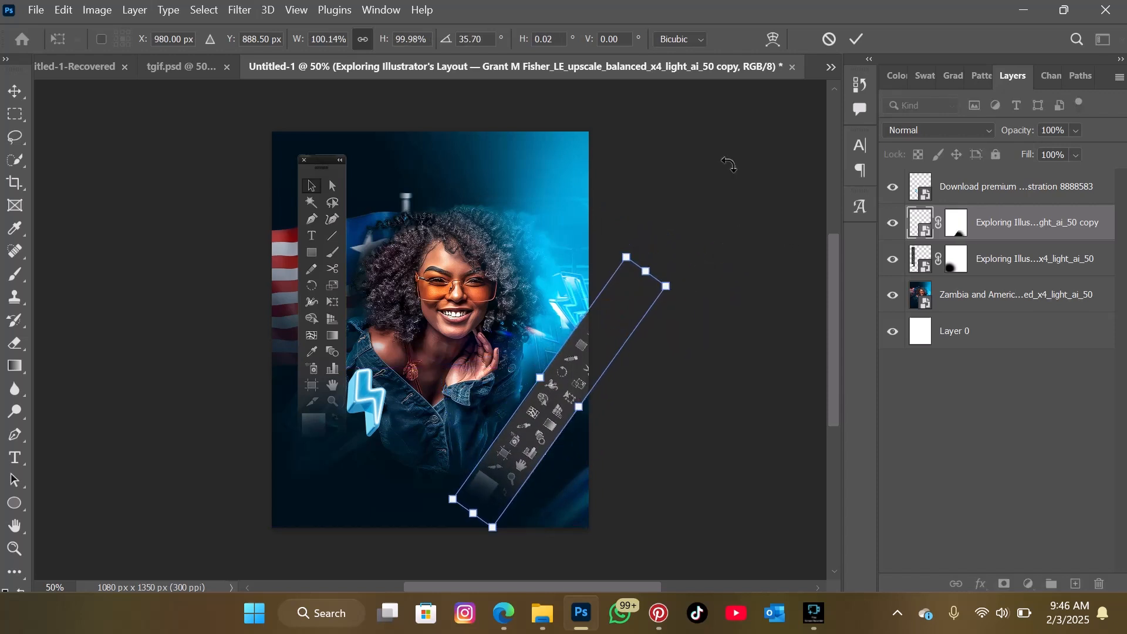
left_click(856, 46)
left_click(178, 61)
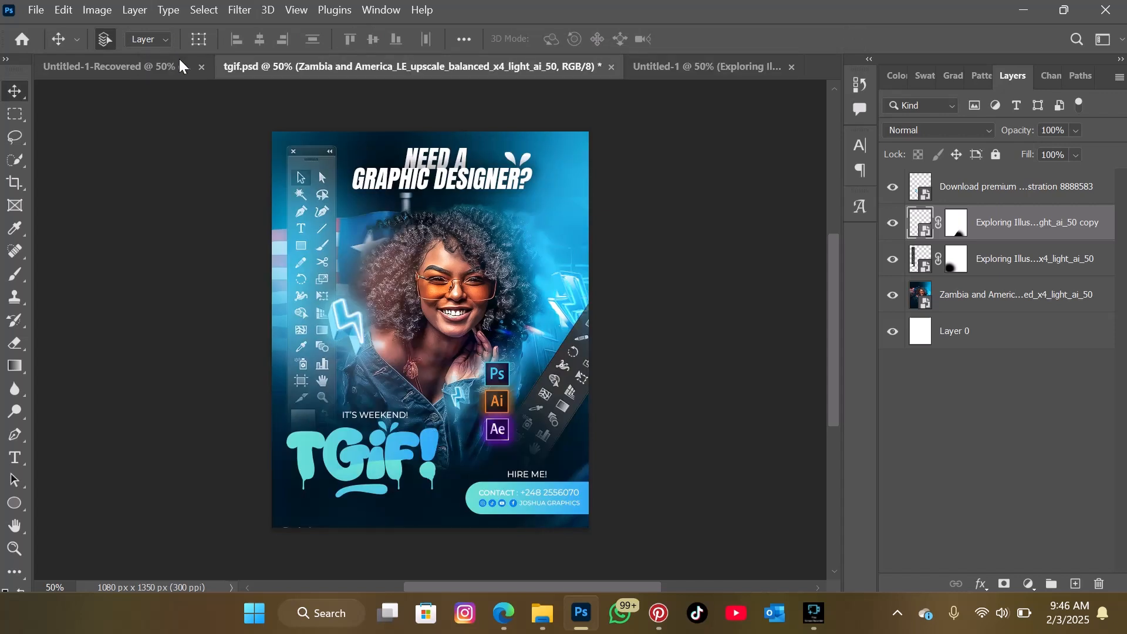
left_click(748, 74)
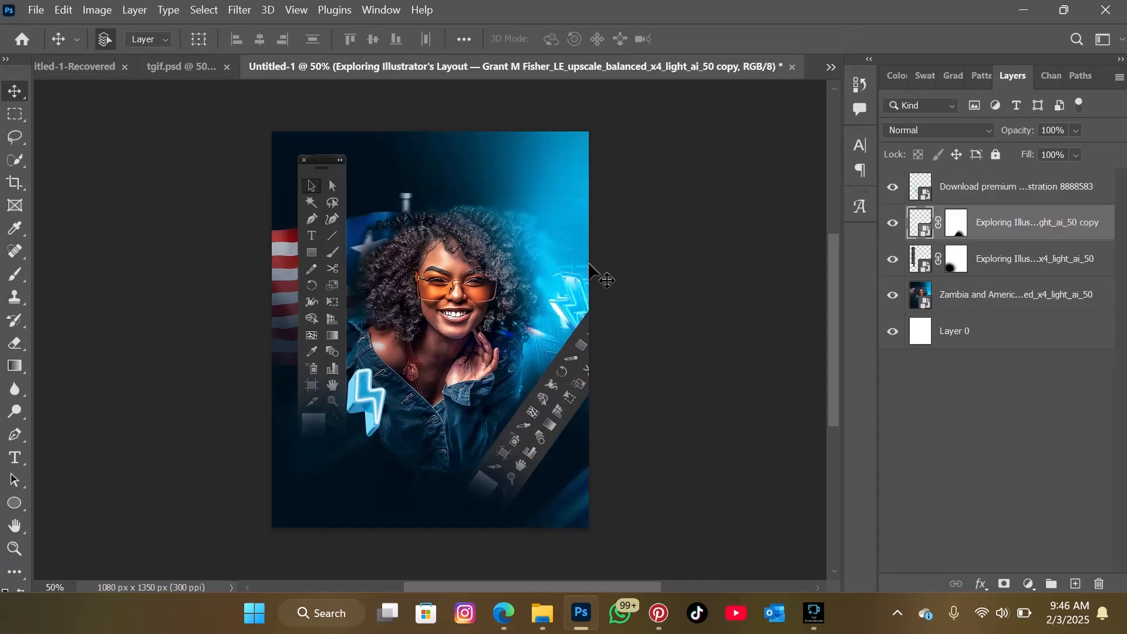
mouse_move(567, 361)
left_mouse_down()
mouse_move(583, 344)
mouse_move(558, 352)
left_mouse_up()
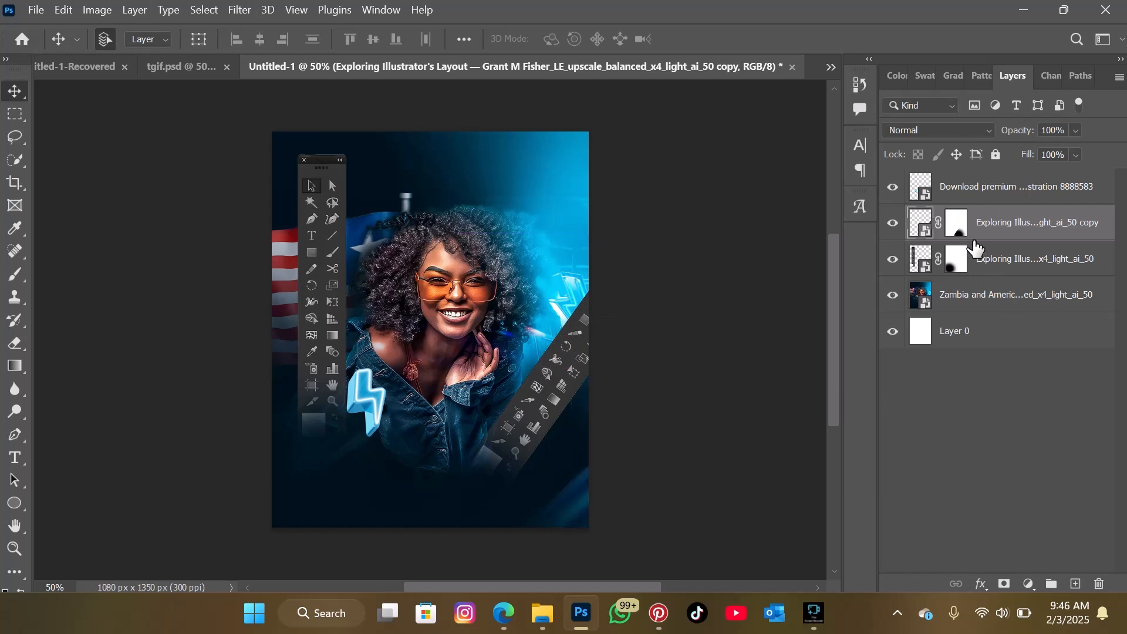
Step: Fade out the lower end of the tilted toolbar copy on its layer mask with a soft brush, and shift the copy slightly down
left_click(958, 237)
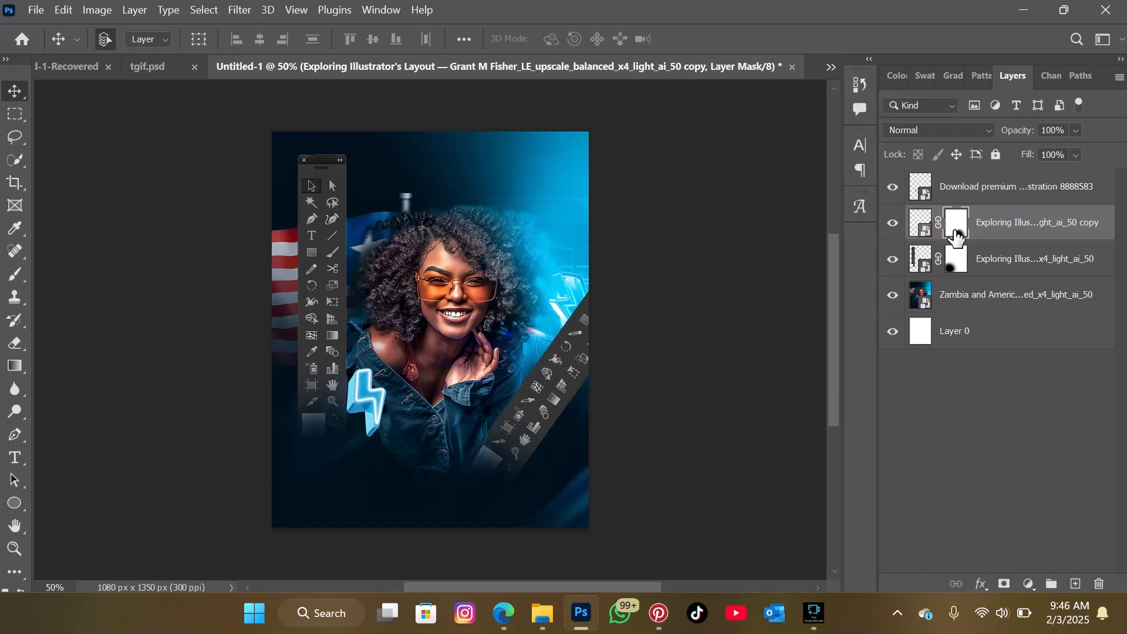
left_click(15, 274)
mouse_move(536, 478)
left_mouse_down()
mouse_move(461, 487)
mouse_move(463, 471)
mouse_move(445, 483)
mouse_move(457, 459)
mouse_move(481, 495)
mouse_move(499, 467)
mouse_move(472, 492)
mouse_move(484, 465)
mouse_move(489, 489)
left_mouse_up()
mouse_move(500, 473)
left_mouse_down()
mouse_move(455, 500)
mouse_move(470, 499)
left_mouse_up()
mouse_move(494, 418)
left_mouse_down()
mouse_move(500, 405)
mouse_move(473, 452)
left_mouse_up()
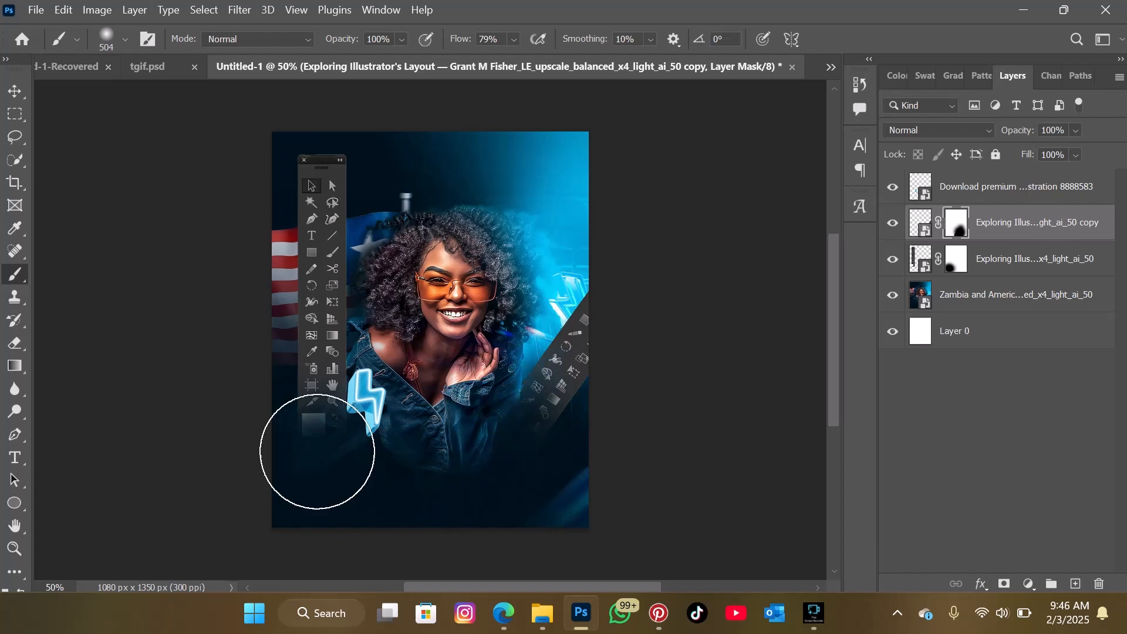
left_click(15, 91)
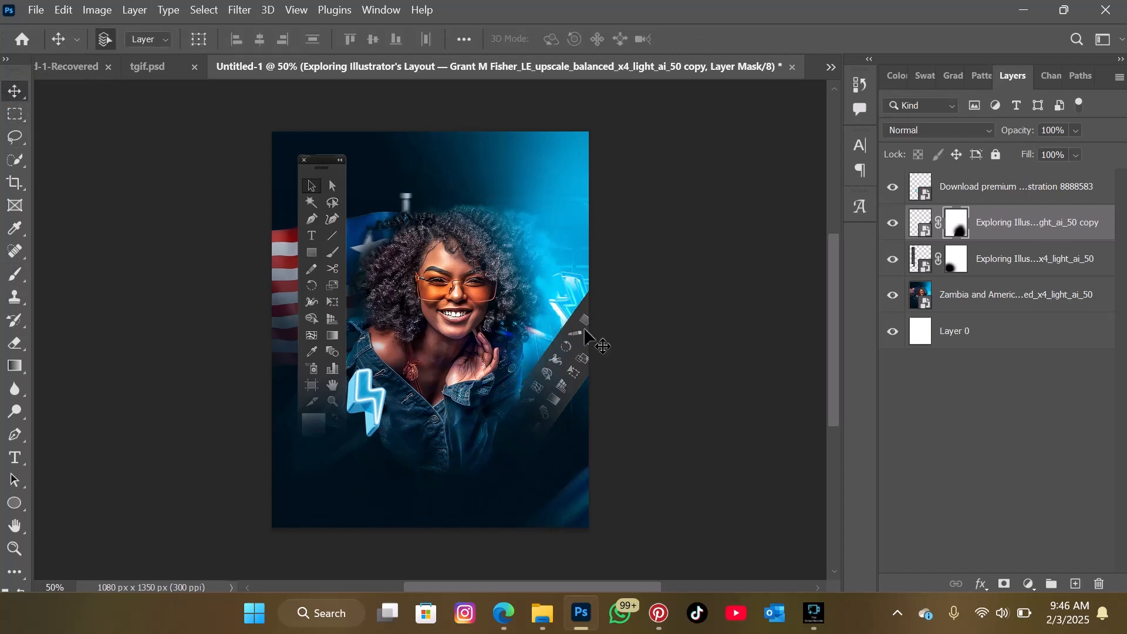
left_click_drag(568, 345, 578, 370)
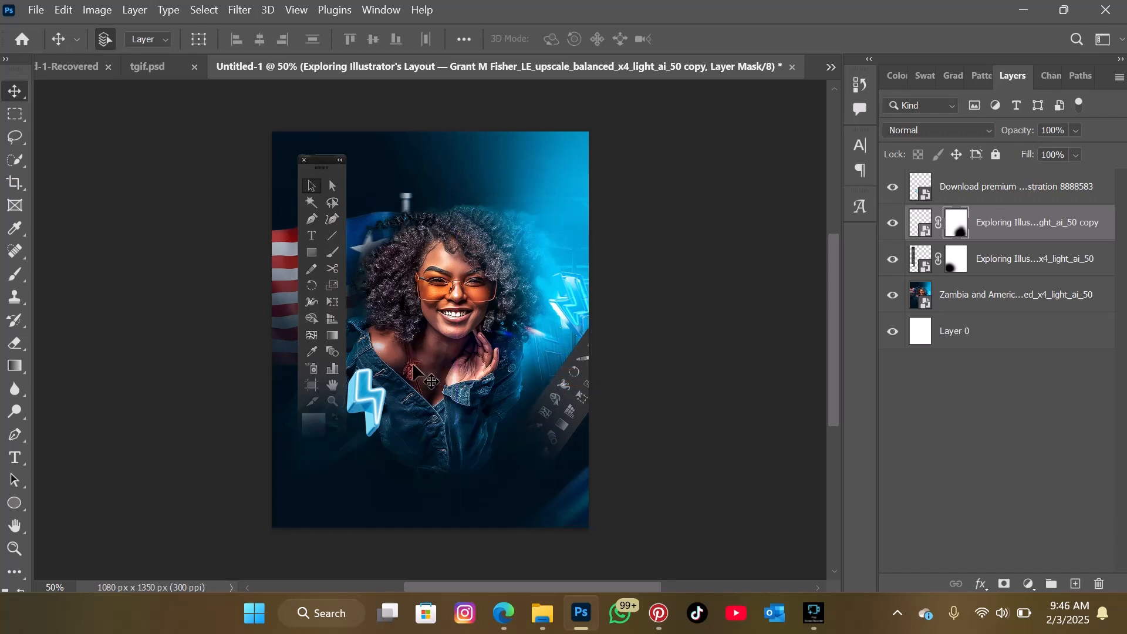
Step: Duplicate the lightning bolt, flip the copy horizontally, scale it to about 9%, and position it over the jacket's lower right side
left_click_drag(371, 382, 486, 401)
key("ctrl+j")
key("ctrl+t")
right_click(459, 411)
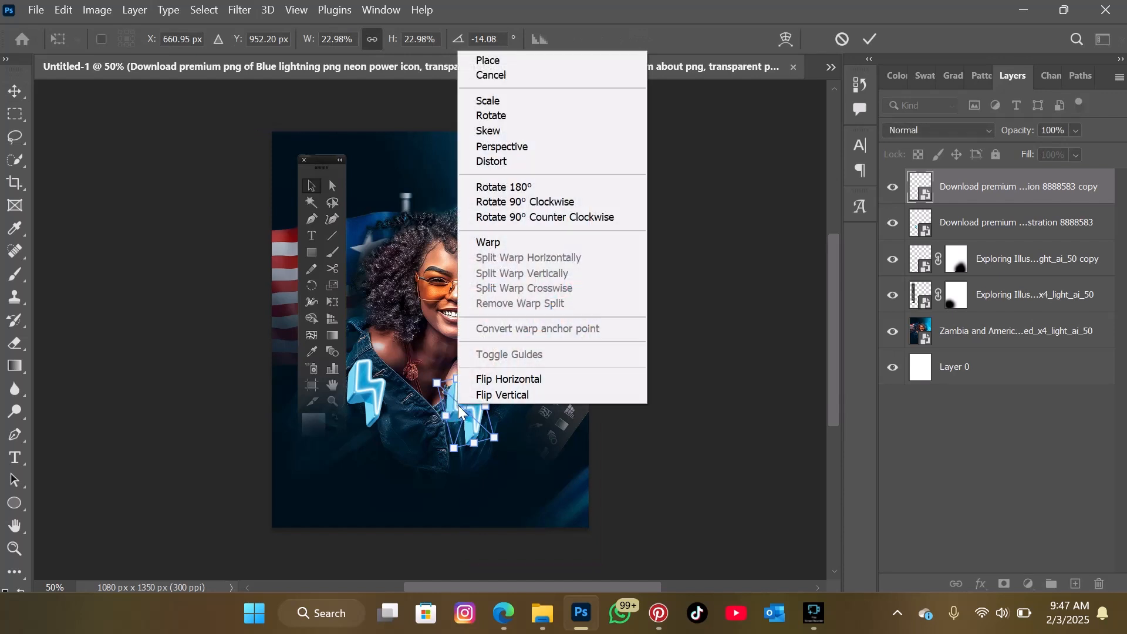
left_click(496, 379)
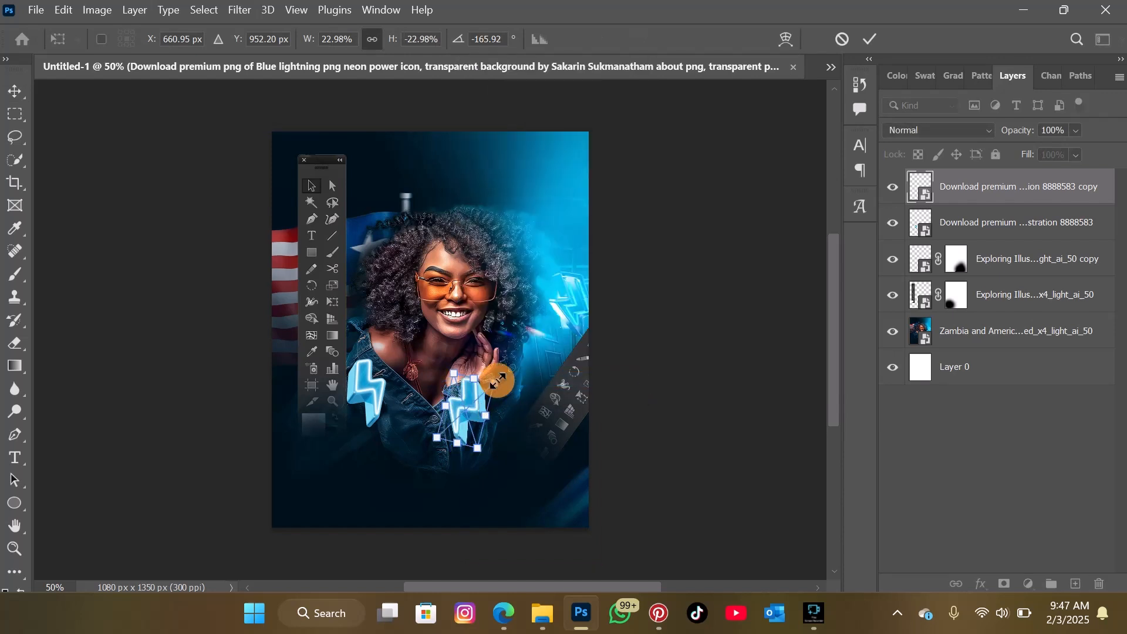
left_click_drag(498, 381, 508, 431)
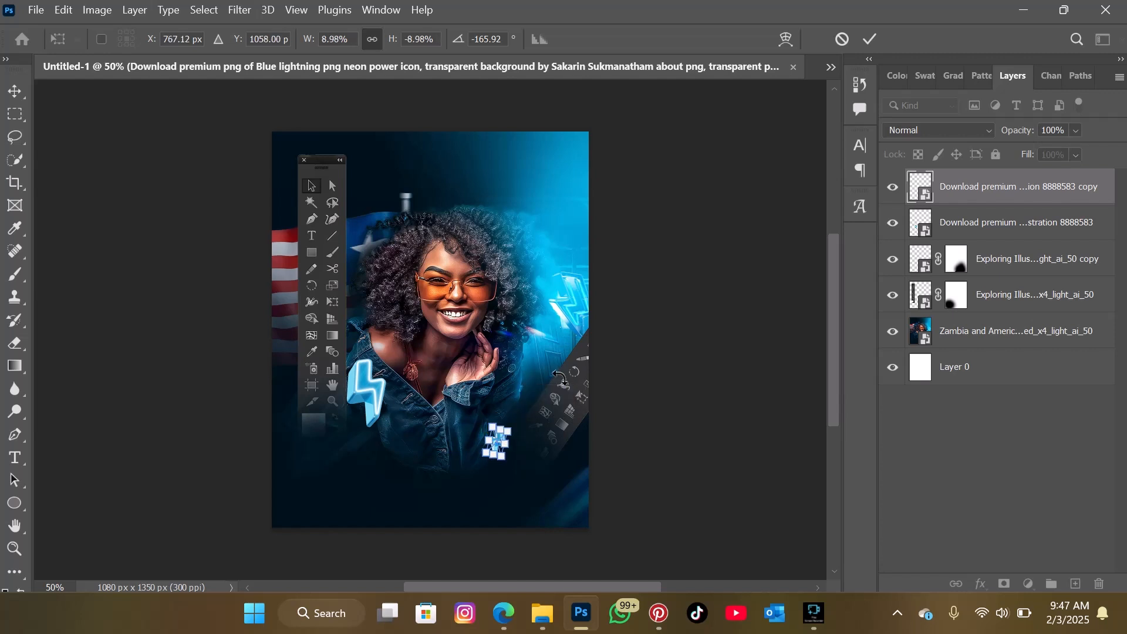
left_click(866, 40)
Step: Move the small lightning bolt left on the jacket, following the tgif.psd layout
left_click(830, 66)
left_click(869, 93)
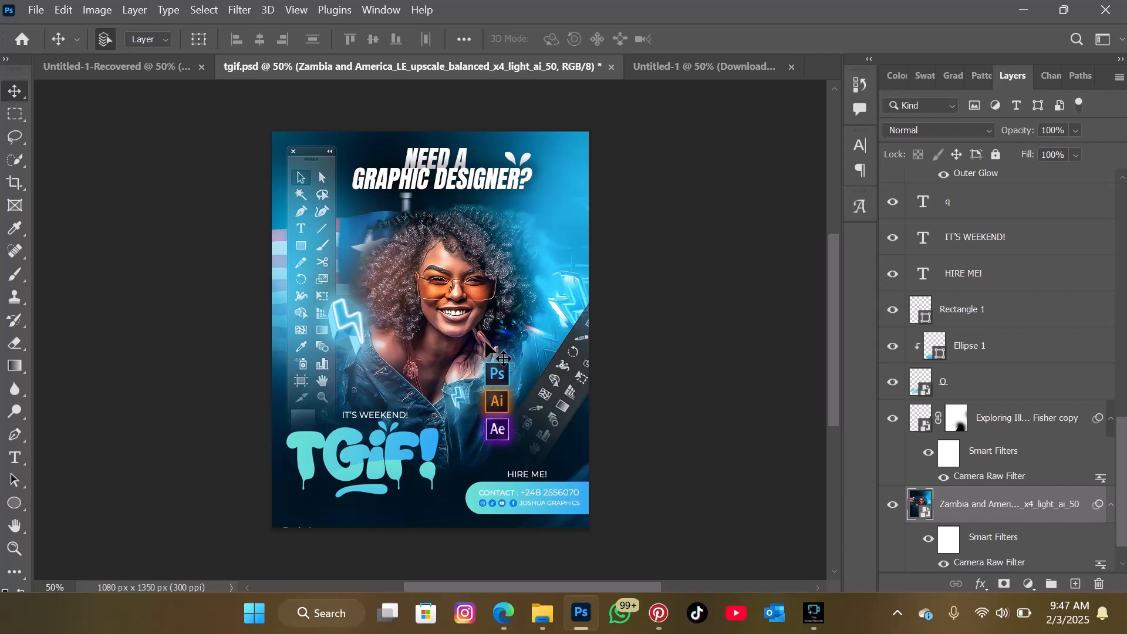
left_click(668, 68)
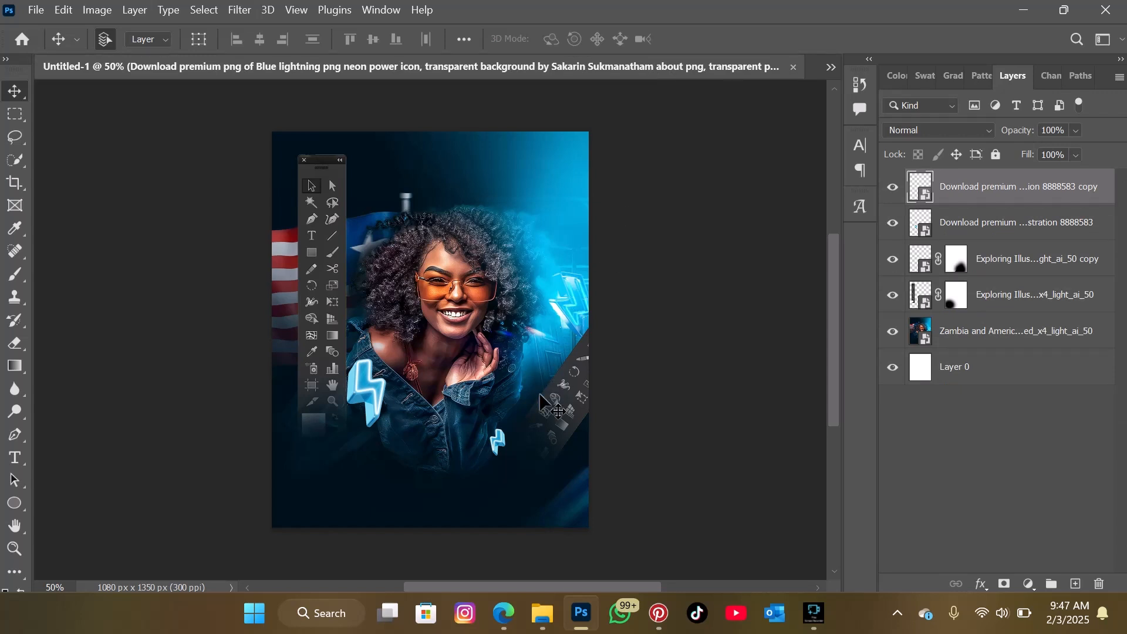
left_click_drag(540, 396, 481, 445)
Step: Place the Photoshop logo from the HireMe folder, shrink it to a small icon, and position it above and right of the small bolt
left_click(539, 624)
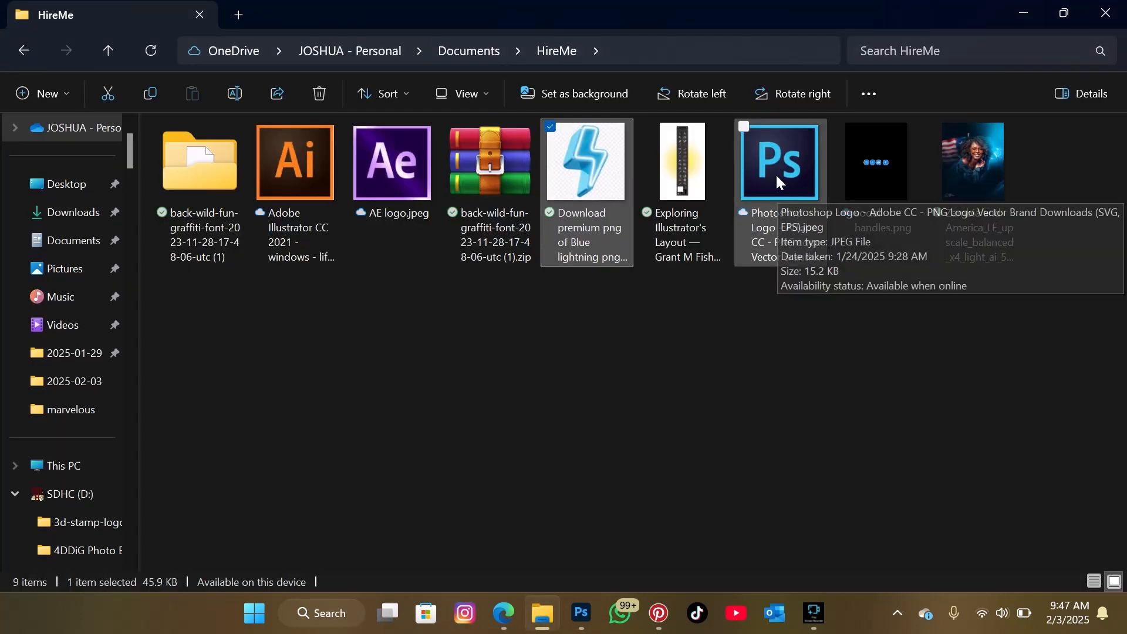
left_click_drag(774, 174, 572, 564)
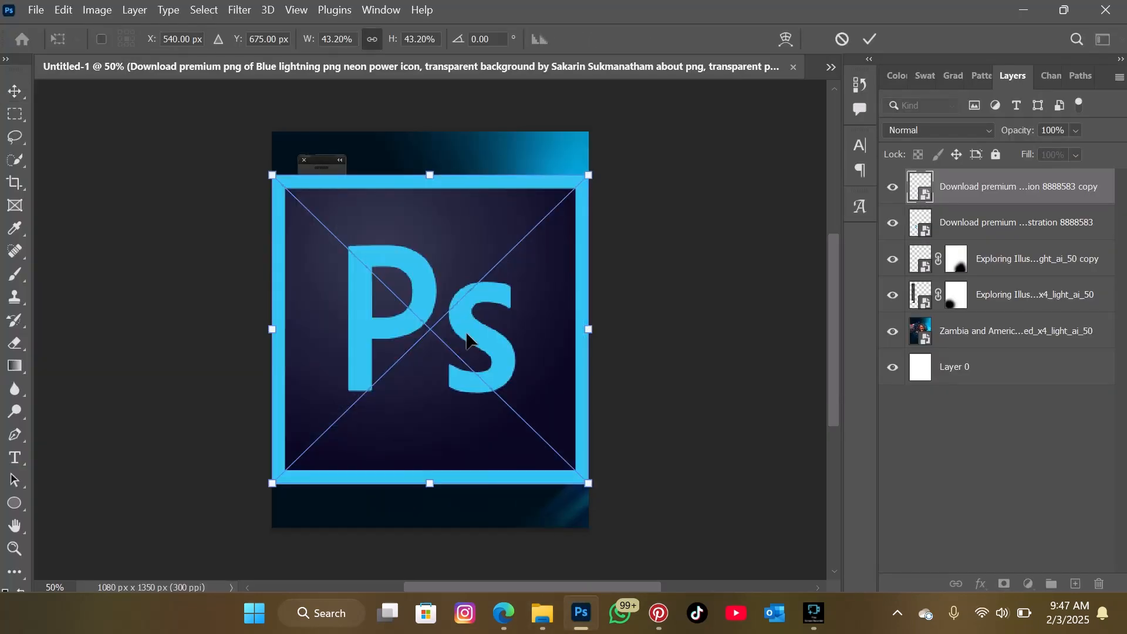
left_click_drag(267, 176, 468, 438)
left_click(871, 39)
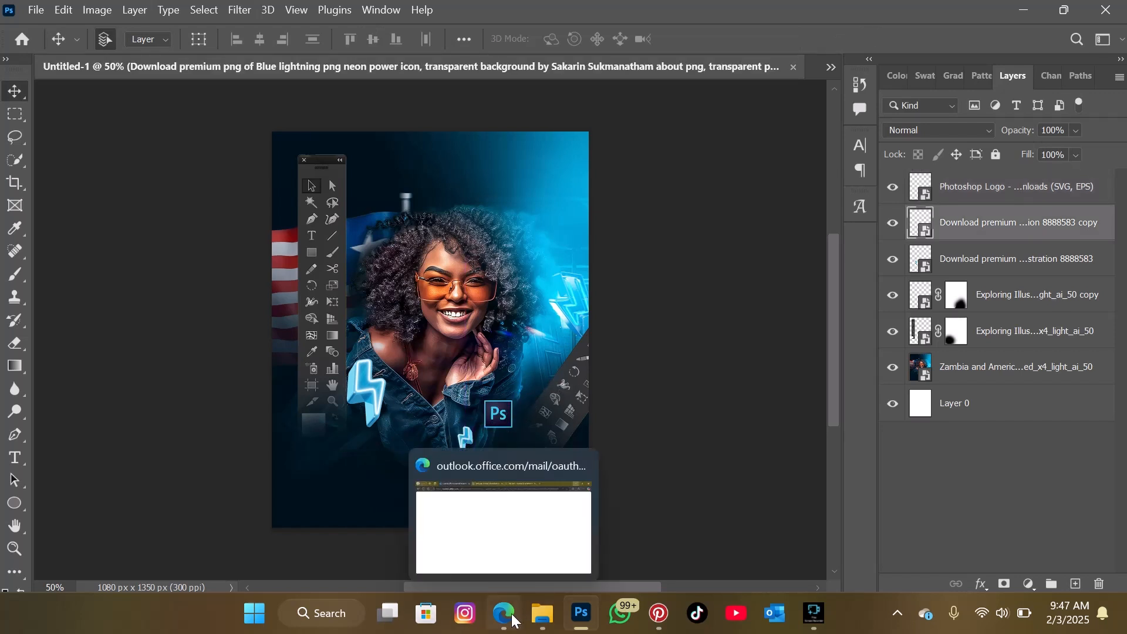
Step: Find the Illustrator and After Effects logos in the HireMe folder and check the logo arrangement in tgif.psd
left_click(543, 613)
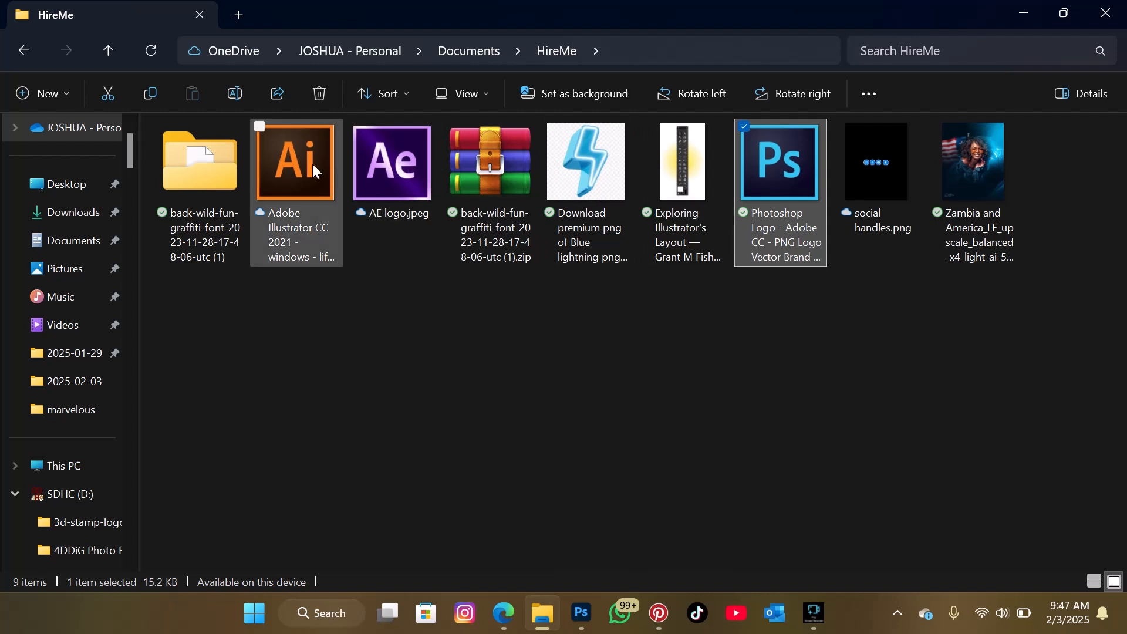
left_click(309, 196)
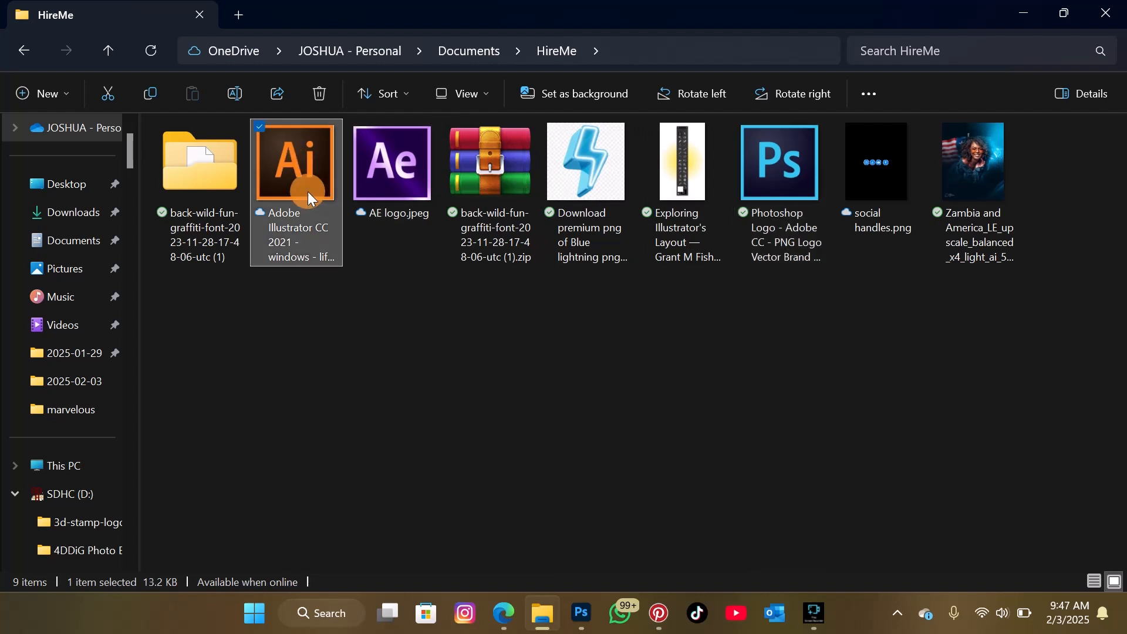
left_click(377, 150)
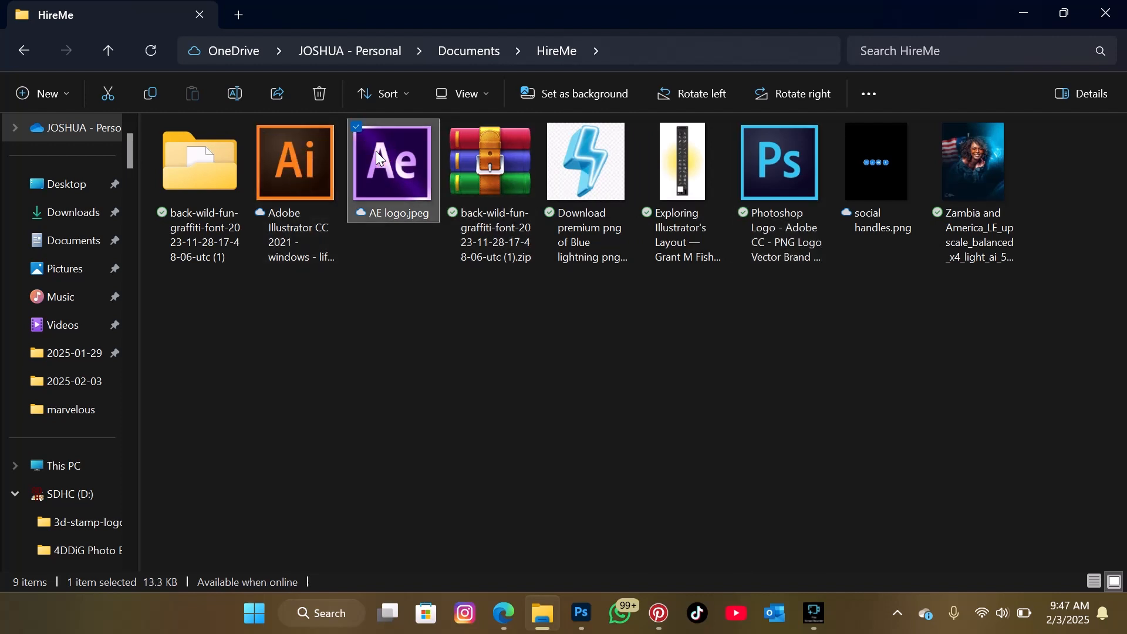
left_click(581, 614)
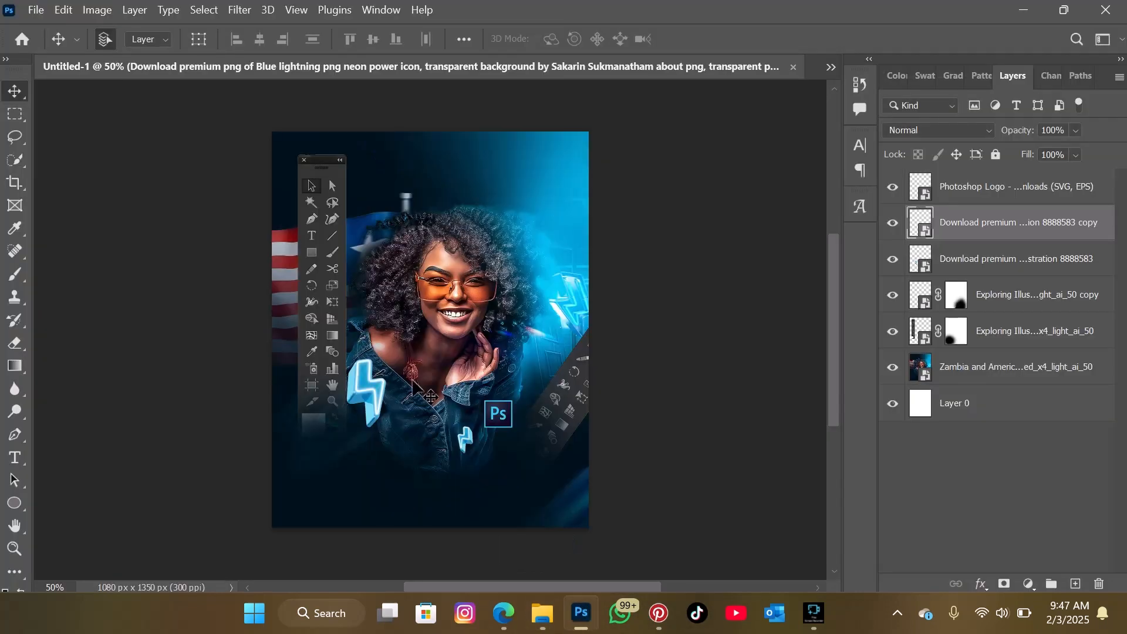
left_click(831, 68)
left_click(887, 94)
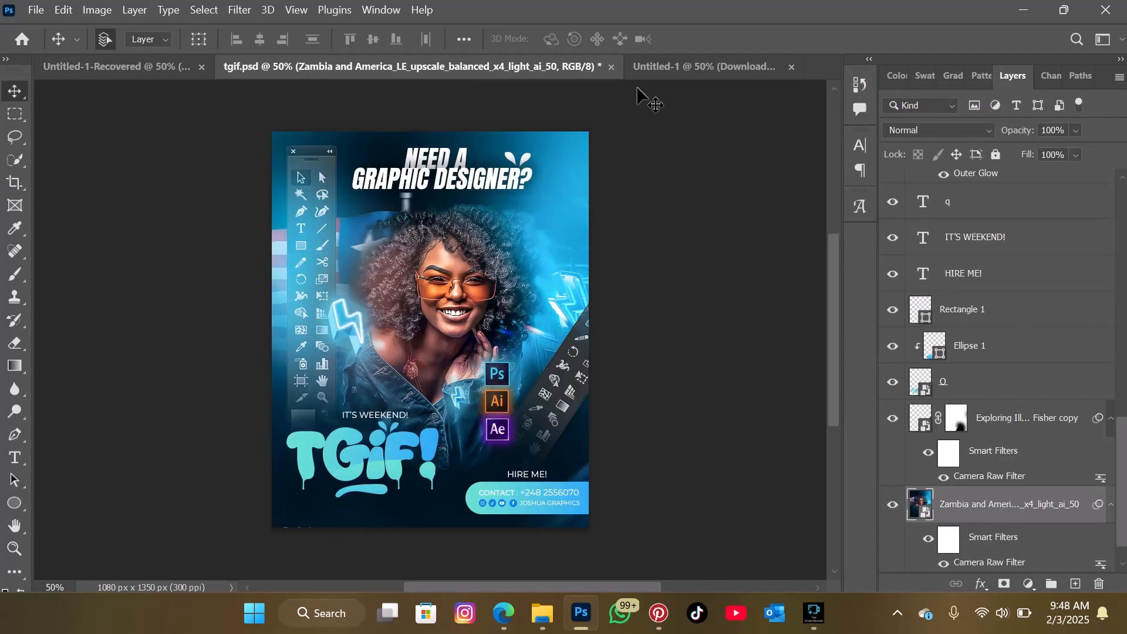
left_click(671, 68)
Step: Place the Adobe Illustrator logo from the HireMe folder, scale it to about 4.55%, and position it just below the Photoshop logo
left_click(542, 613)
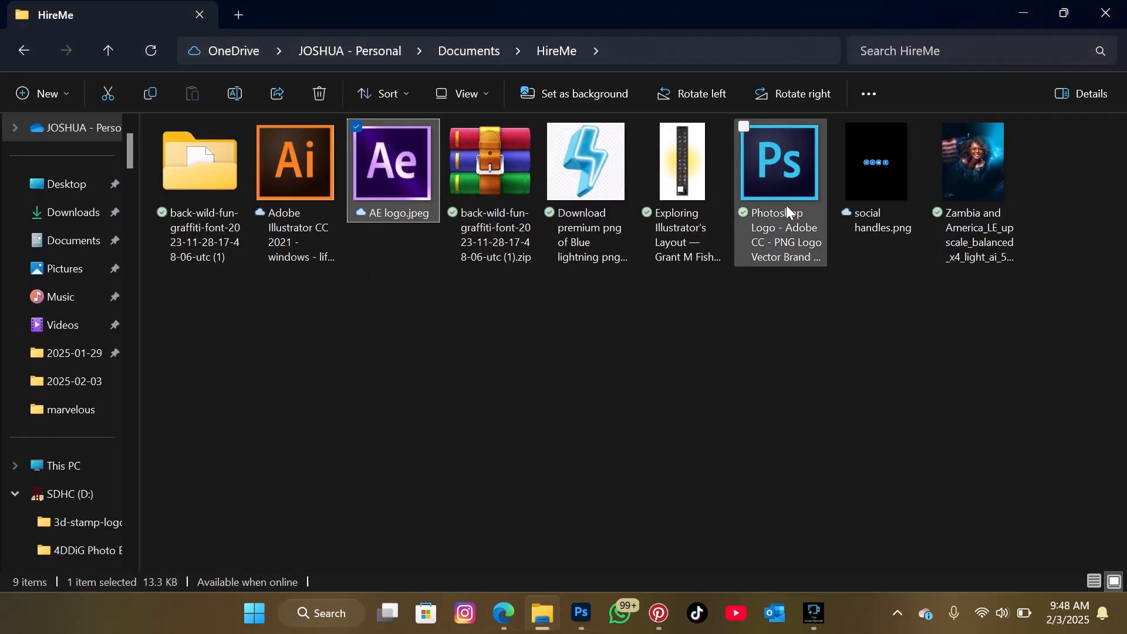
left_click_drag(300, 162, 460, 422)
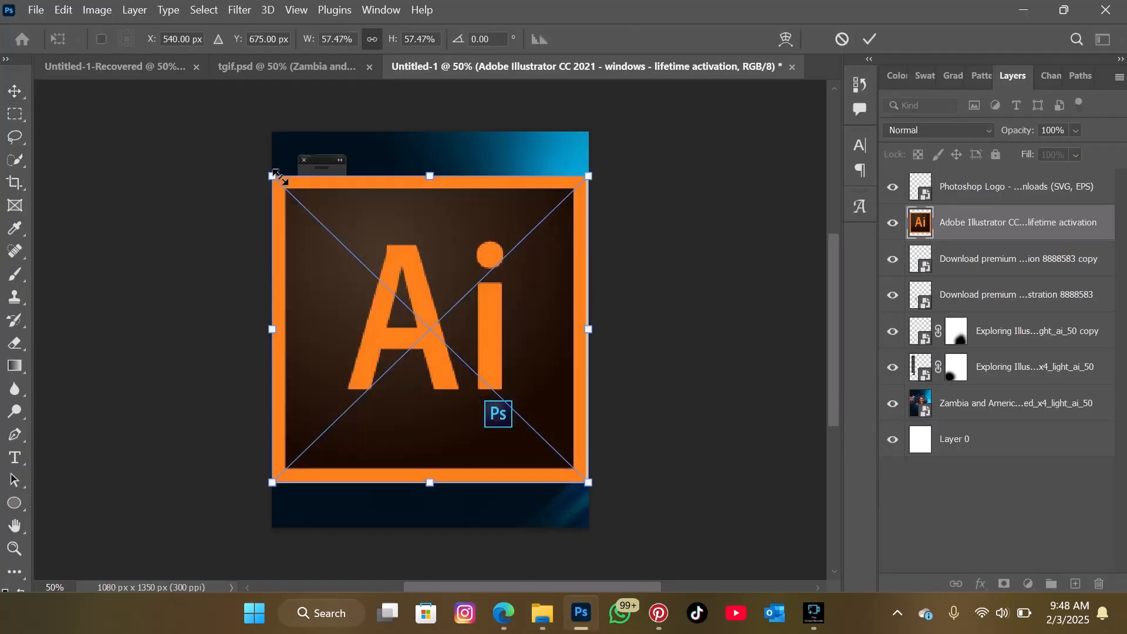
left_click_drag(277, 176, 509, 442)
key("Up")
key("Up")
key("Up")
key("Up")
key("Up")
key("Up")
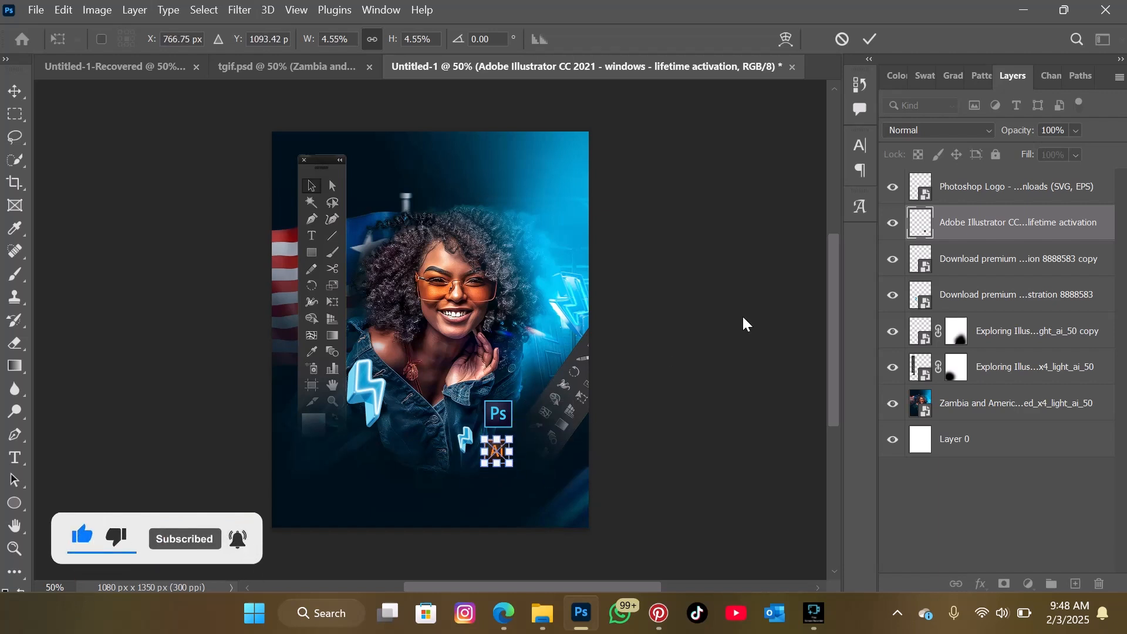
key("Up")
key("Up")
key("Up")
key("Up")
key("Up")
key("Up")
key("Up")
key("Up")
key("Up")
key("Up")
key("Up")
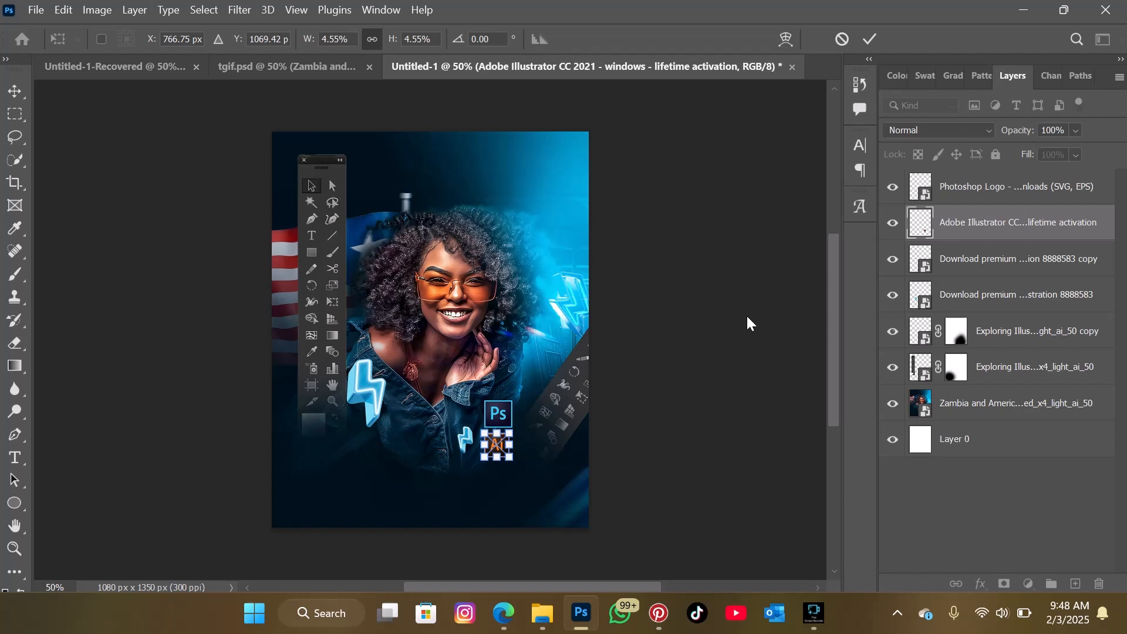
left_click(871, 40)
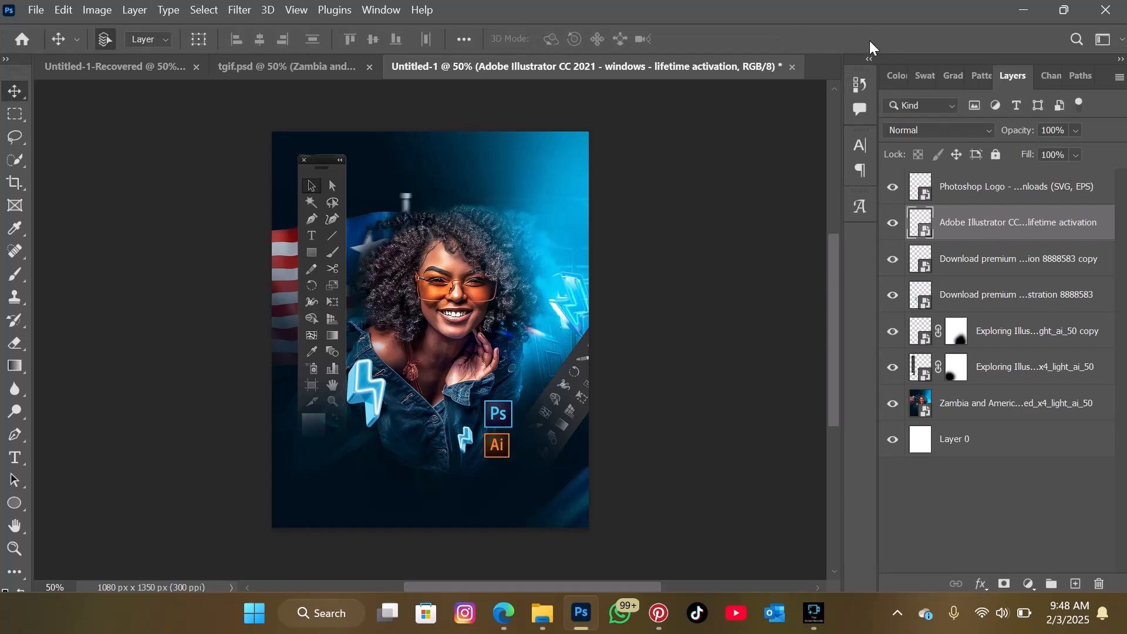
Step: Resize the Illustrator logo slightly so its edges line up with the Photoshop logo
key("ctrl+t")
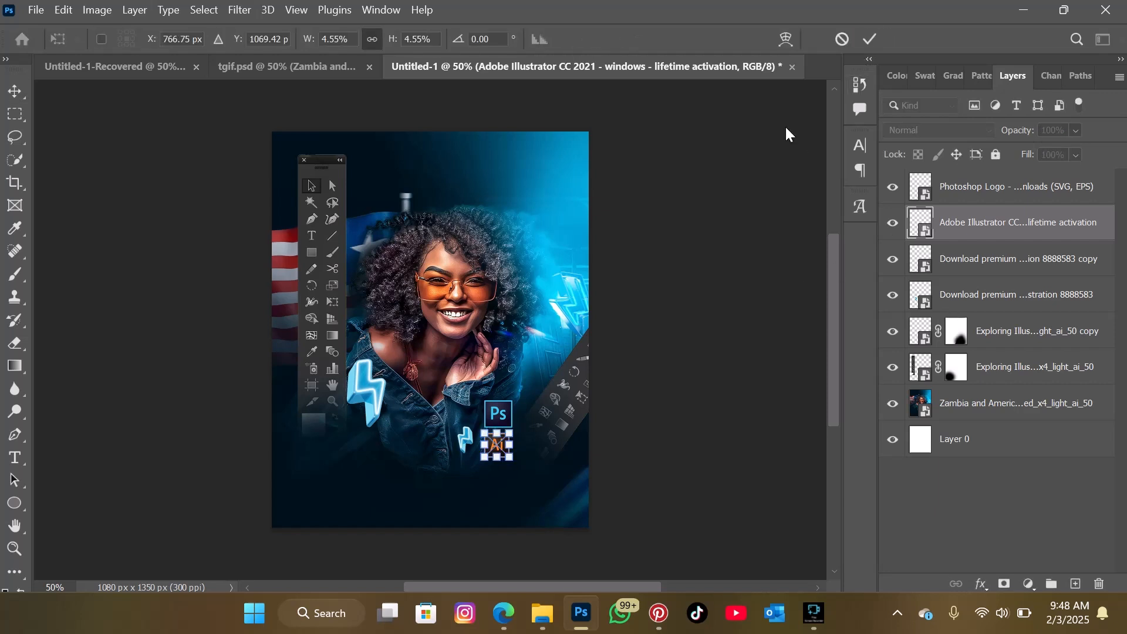
mouse_move(512, 426)
left_mouse_down()
mouse_move(517, 435)
mouse_move(510, 429)
left_mouse_up()
left_click(870, 44)
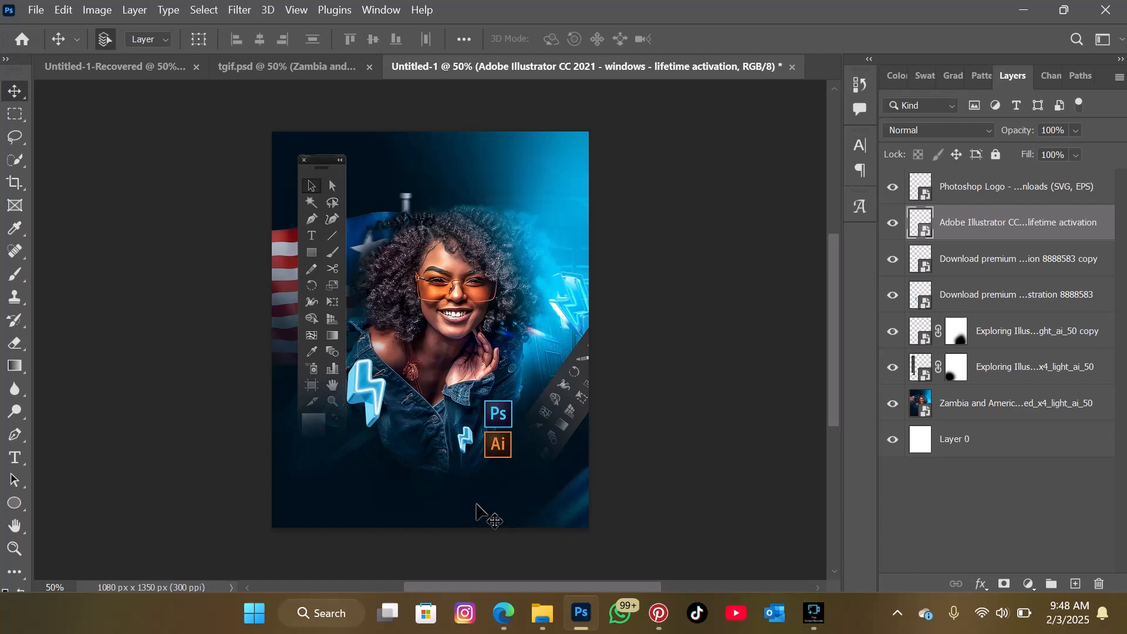
Step: Place the AE logo from the HireMe folder, scale it to about 4.76%, and position it just below the Illustrator logo
left_click(540, 620)
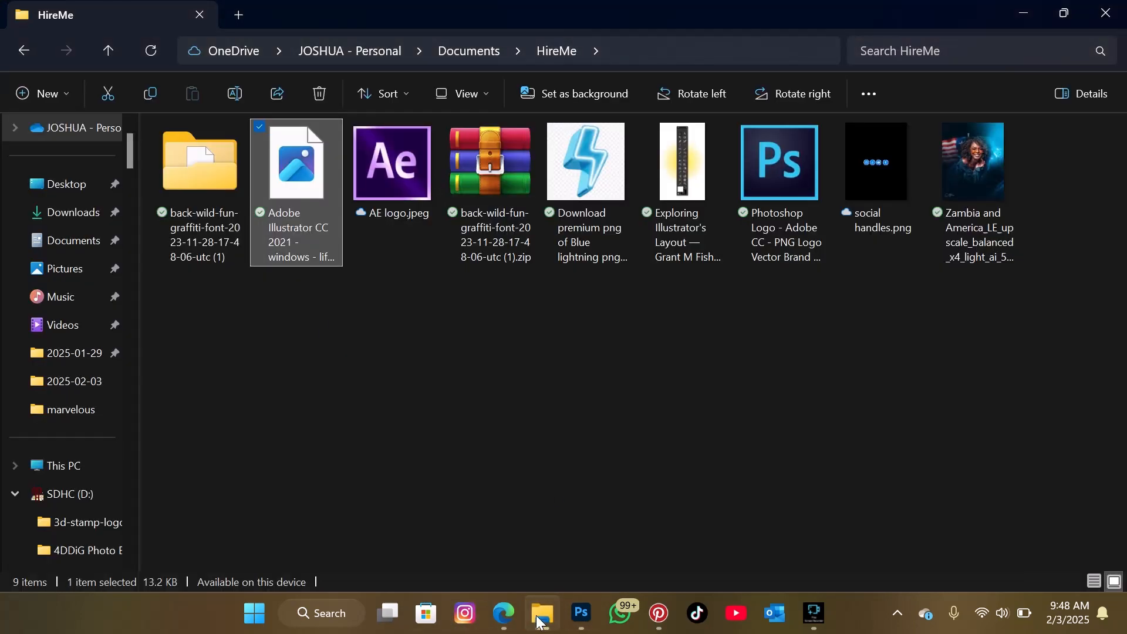
left_click_drag(403, 178, 484, 439)
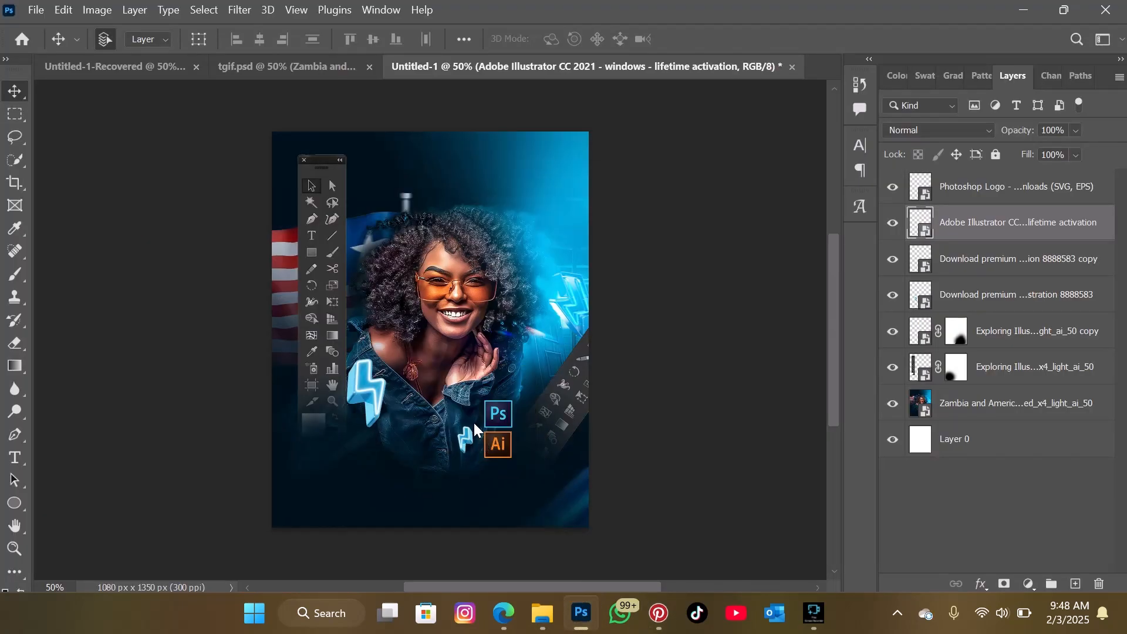
left_click_drag(262, 171, 499, 480)
left_click_drag(513, 464, 509, 468)
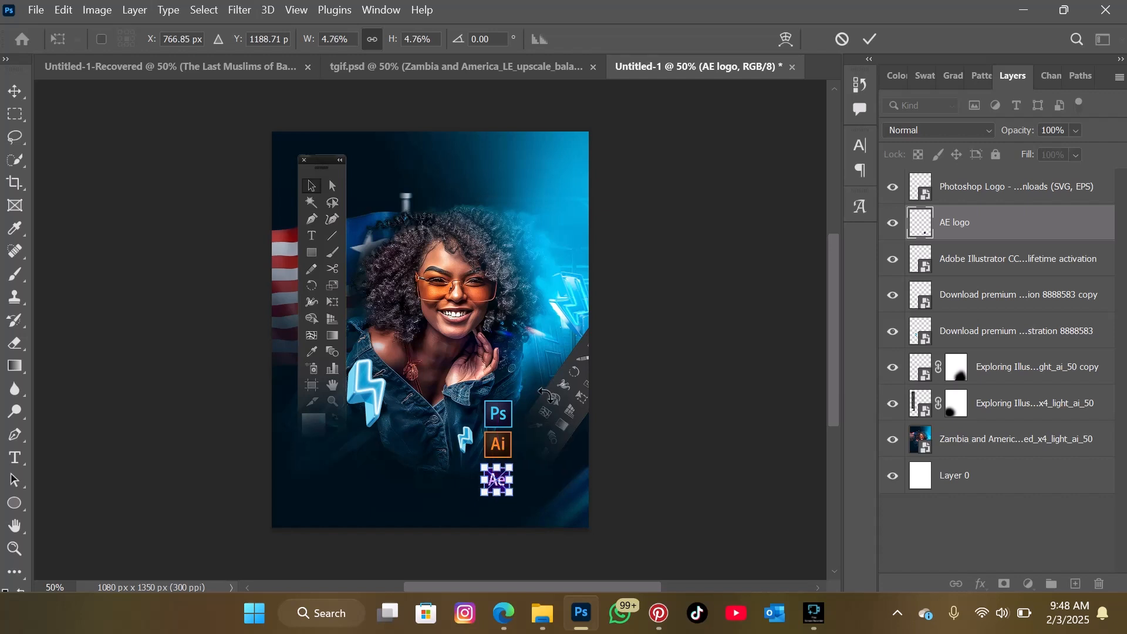
key("Up")
key("Up")
key("Up")
key("Up")
key("Up")
key("Up")
key("Up")
key("Up")
key("Up")
key("Up")
key("Up")
key("Up")
key("Up")
key("Up")
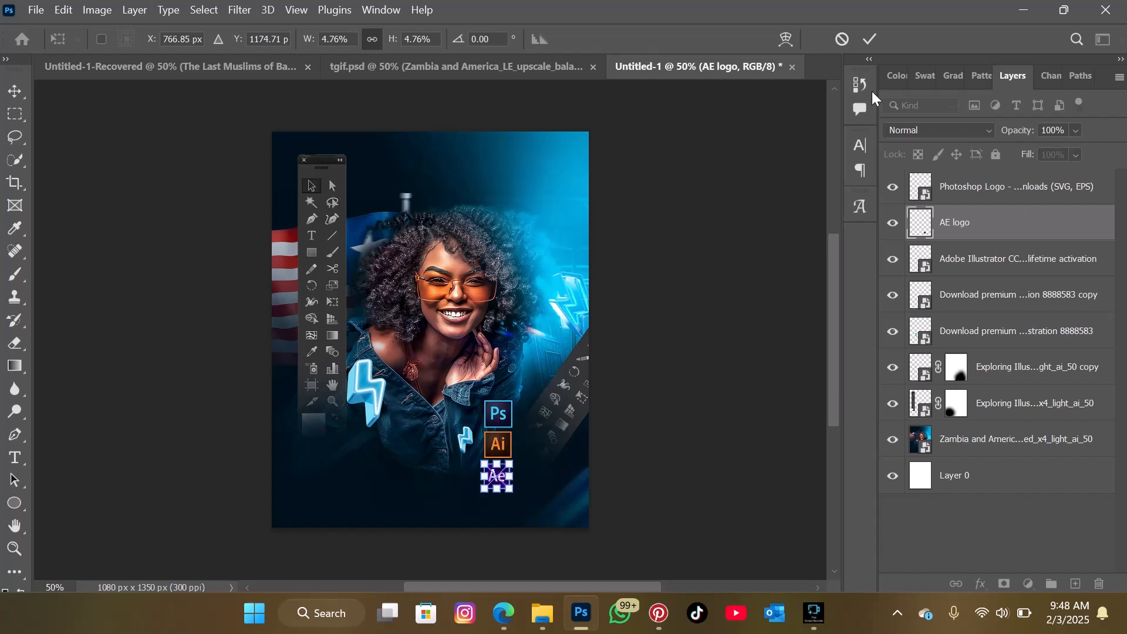
left_click(870, 40)
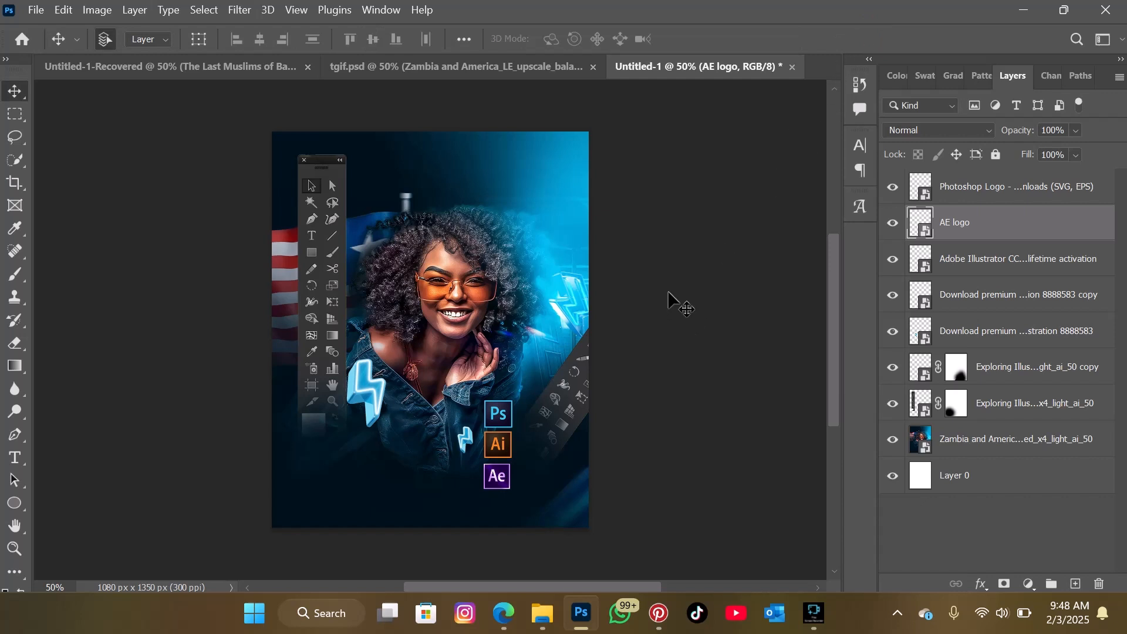
Step: Compare the layout with tgif.psd and shift the tilted toolbar copy slightly up along the flyer's right edge
left_click(443, 75)
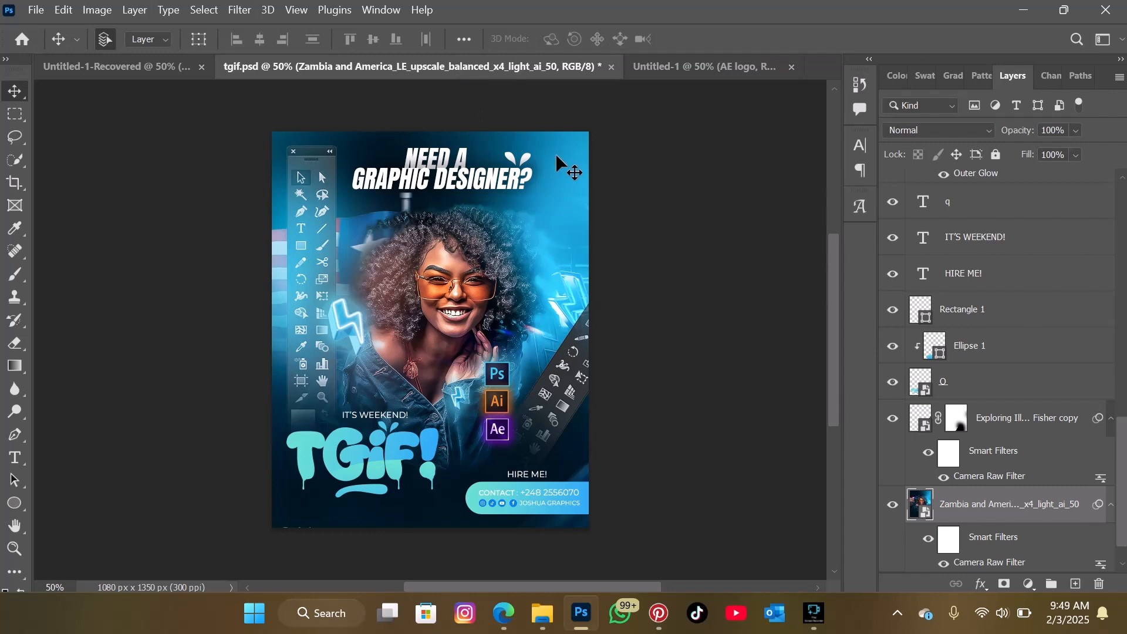
left_click(749, 69)
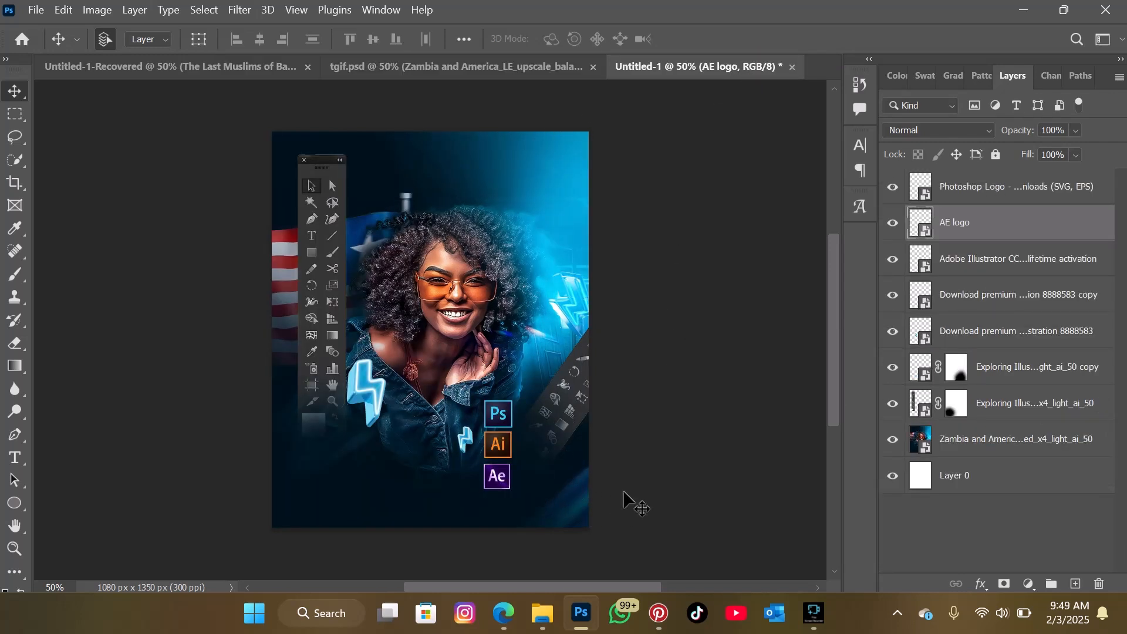
left_click(522, 68)
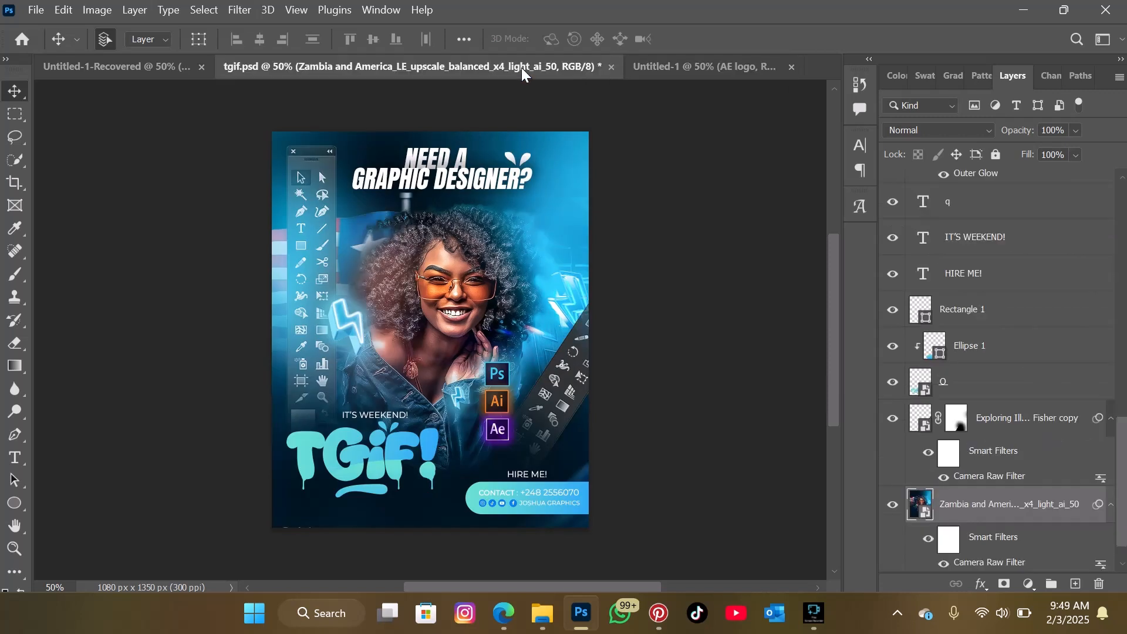
left_click(686, 65)
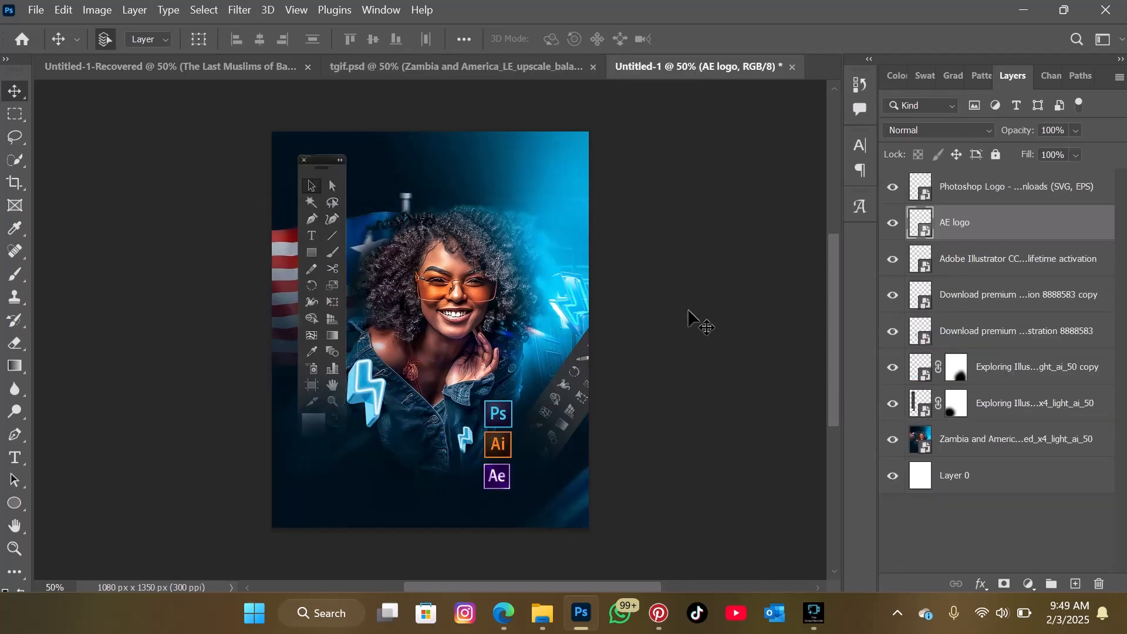
left_click_drag(572, 368, 576, 345)
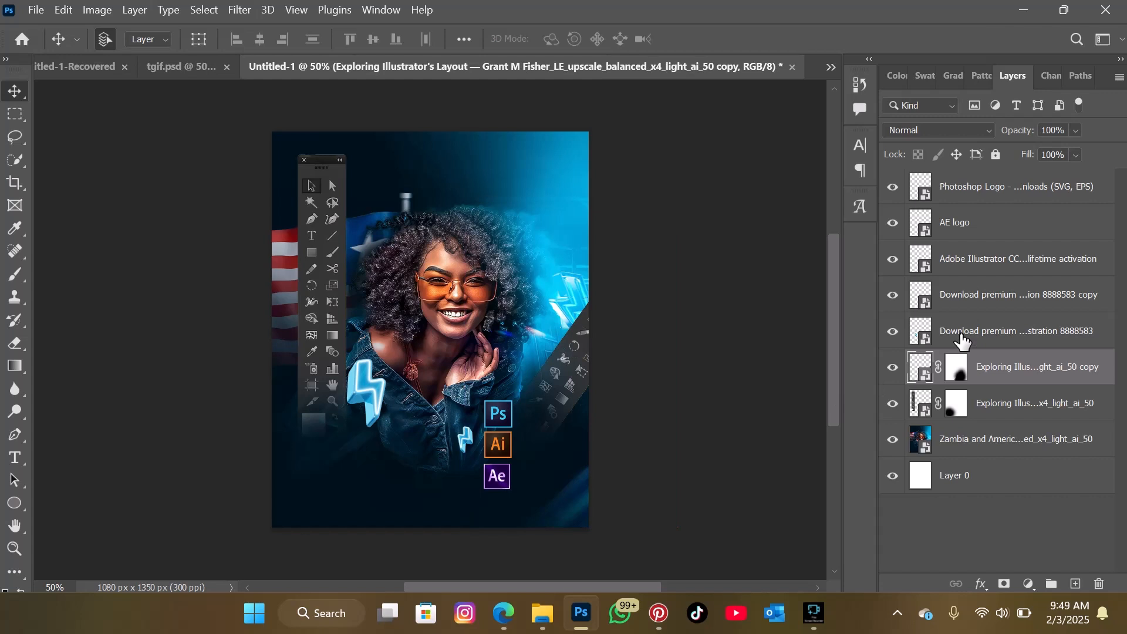
Step: Select the Photoshop, Illustrator and AE logo layers together and move them up and slightly left to about X 761 px, Y 1011.5 px
left_click(965, 332)
left_click(500, 417)
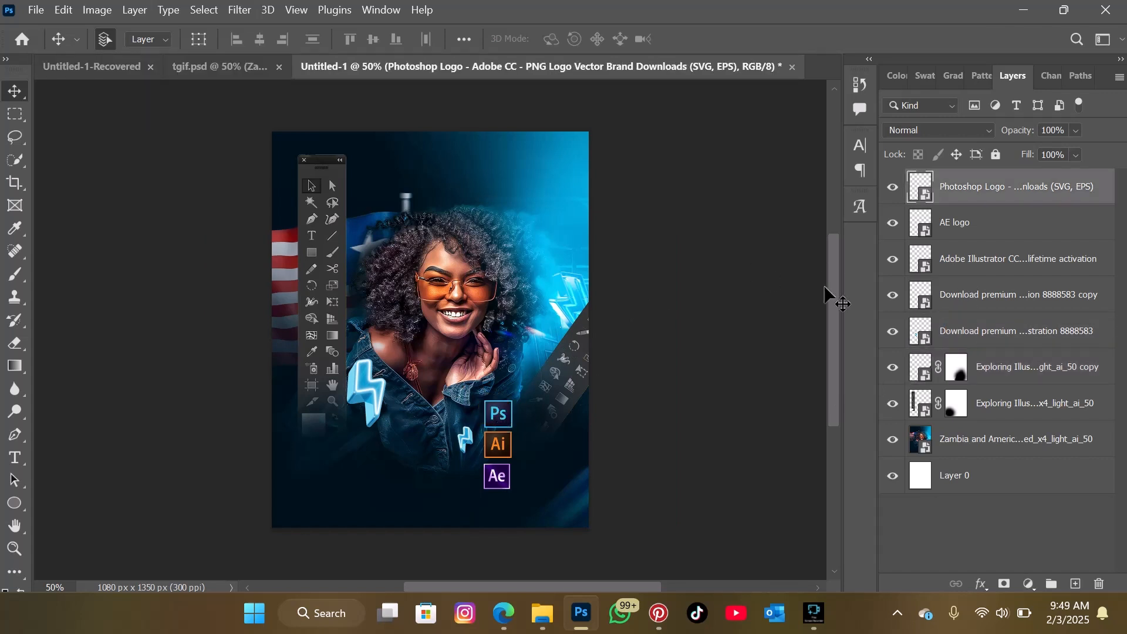
left_click(1007, 267, "shift")
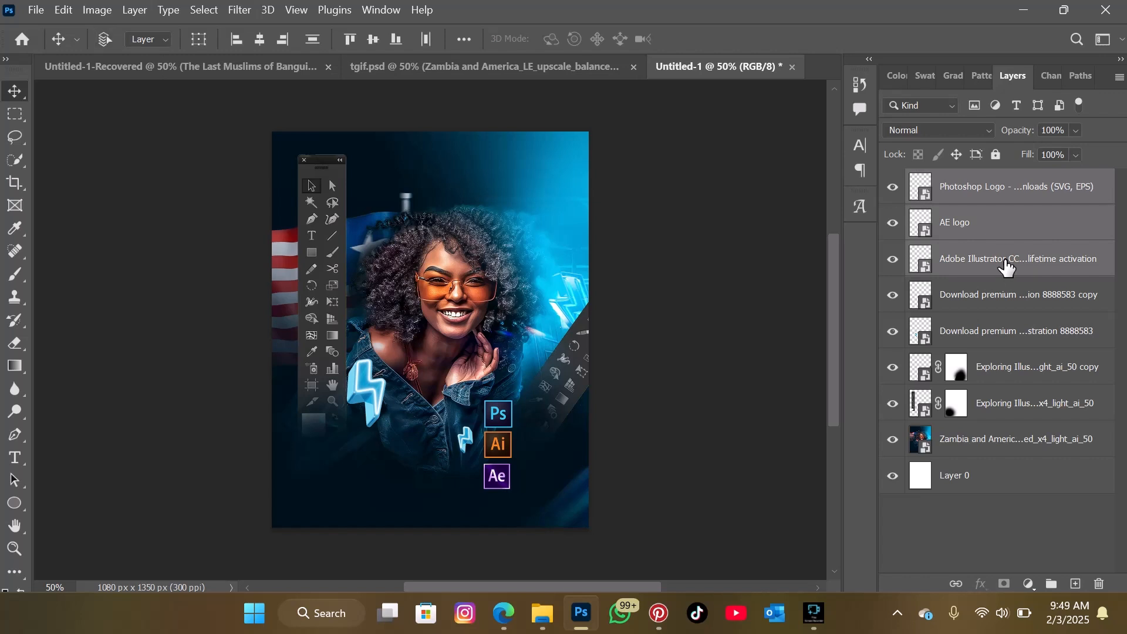
key("ctrl+t")
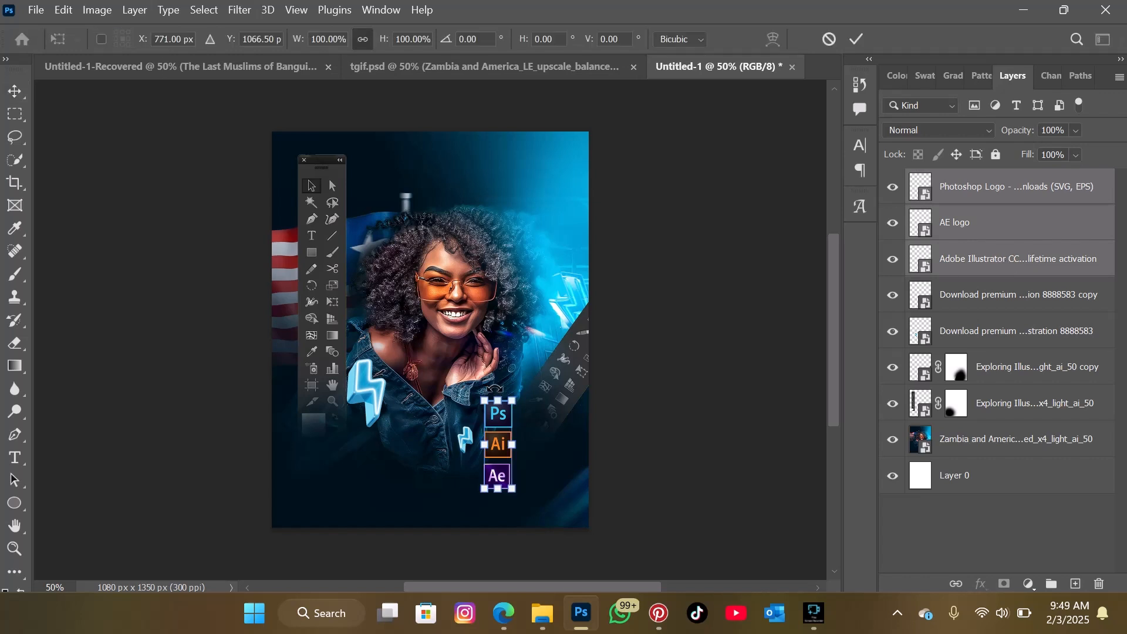
left_click_drag(492, 466, 491, 437)
key("Down")
key("Down")
key("Down")
key("Down")
key("Down")
key("Down")
key("Down")
key("Down")
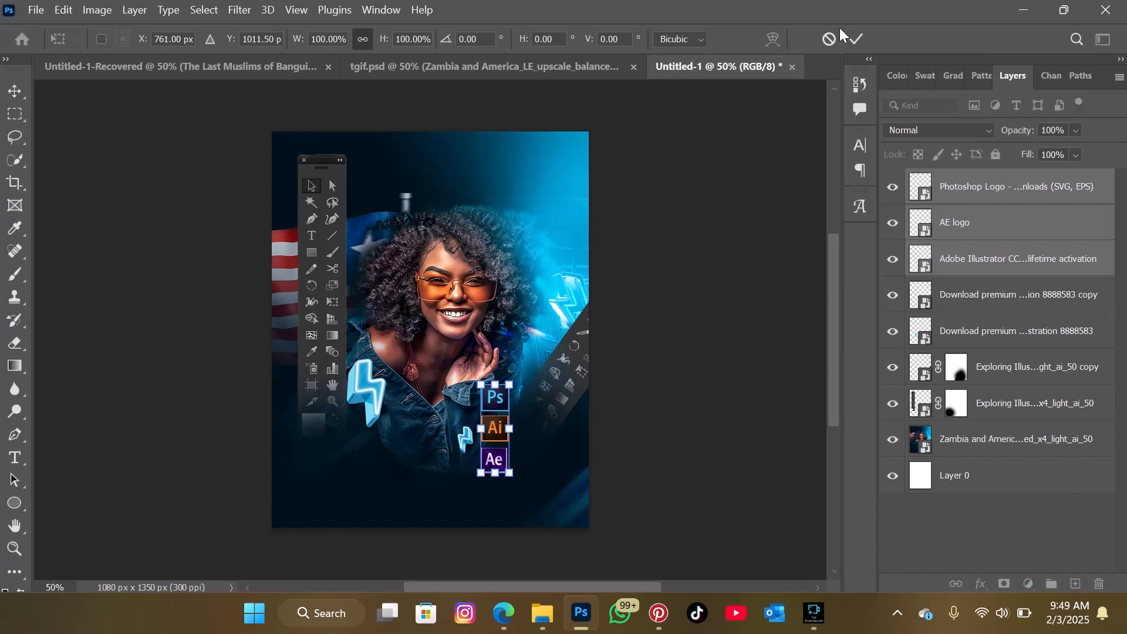
left_click(854, 38)
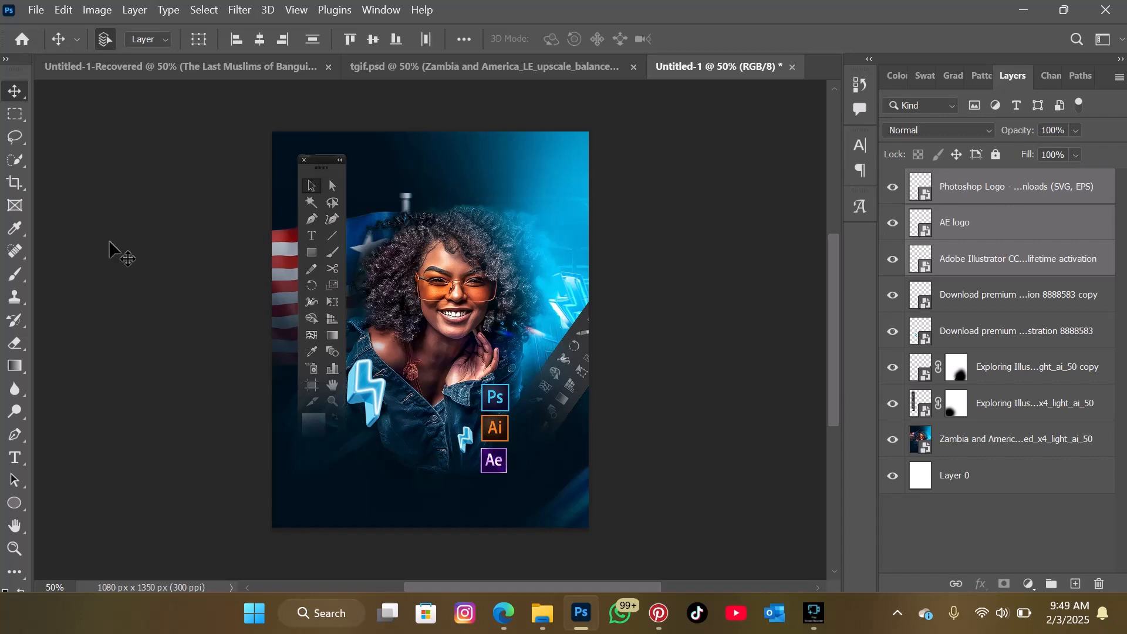
Step: Start a text layer in the flyer's lower left, sized 34 pt in the Back Wild Regular font
left_click(15, 457)
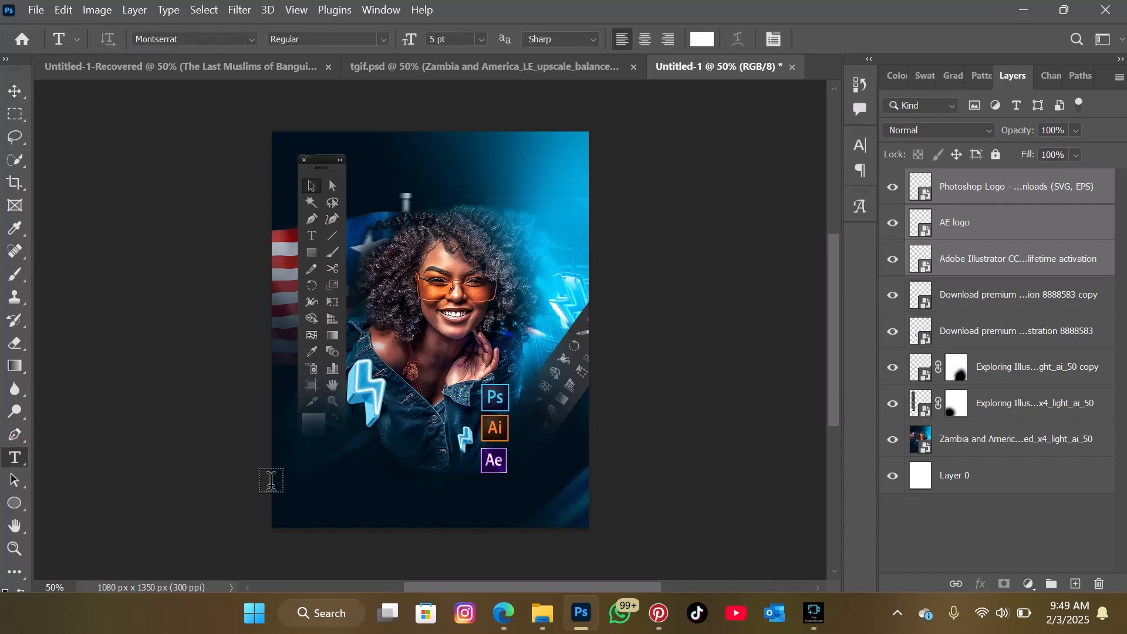
left_click(317, 459)
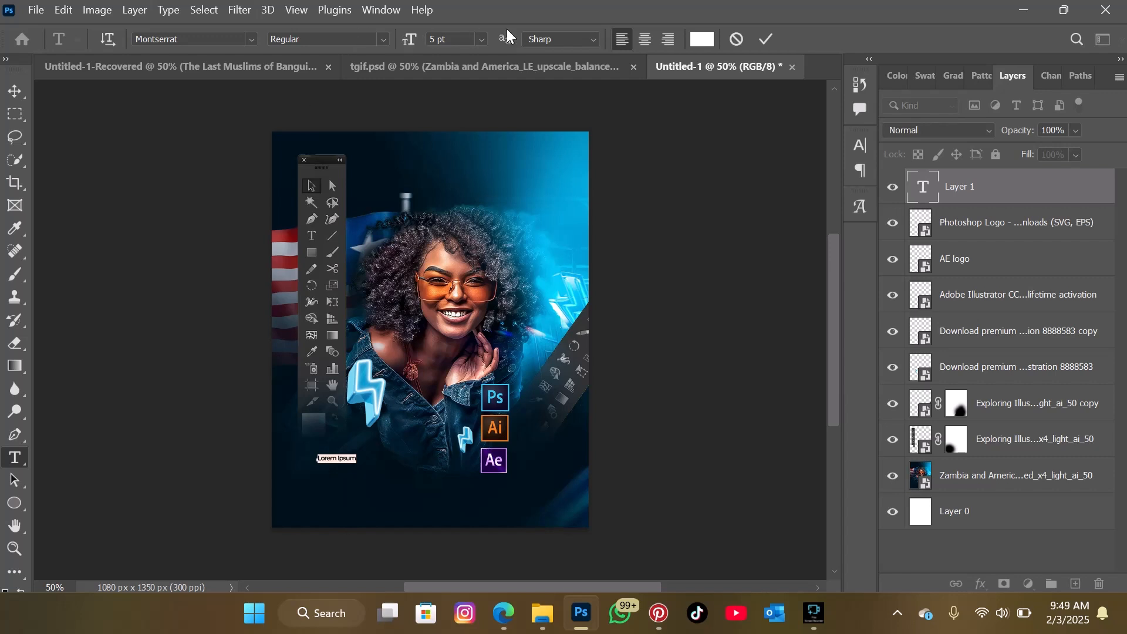
left_click_drag(413, 39, 493, 284)
left_click_drag(604, 508, 580, 522)
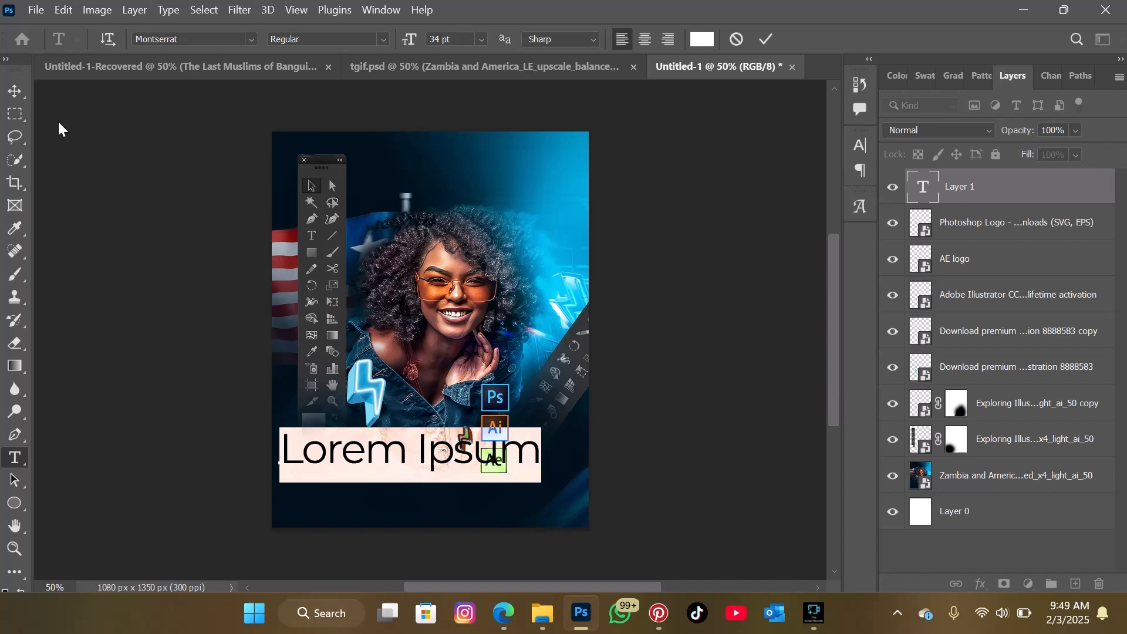
left_click(182, 38)
type("b")
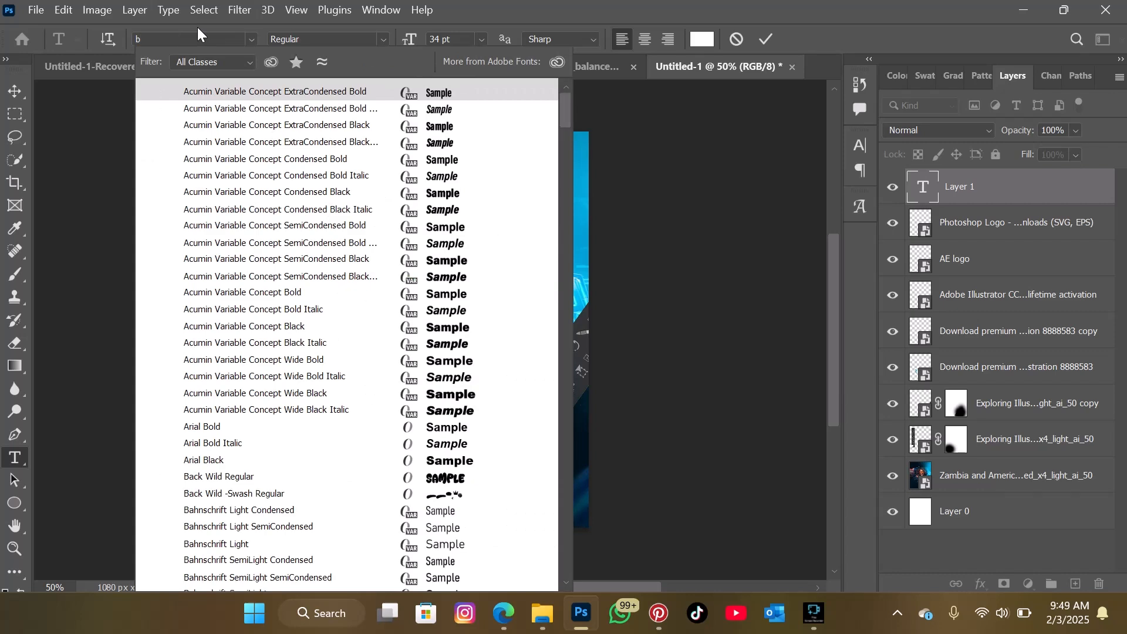
type("ack Wild")
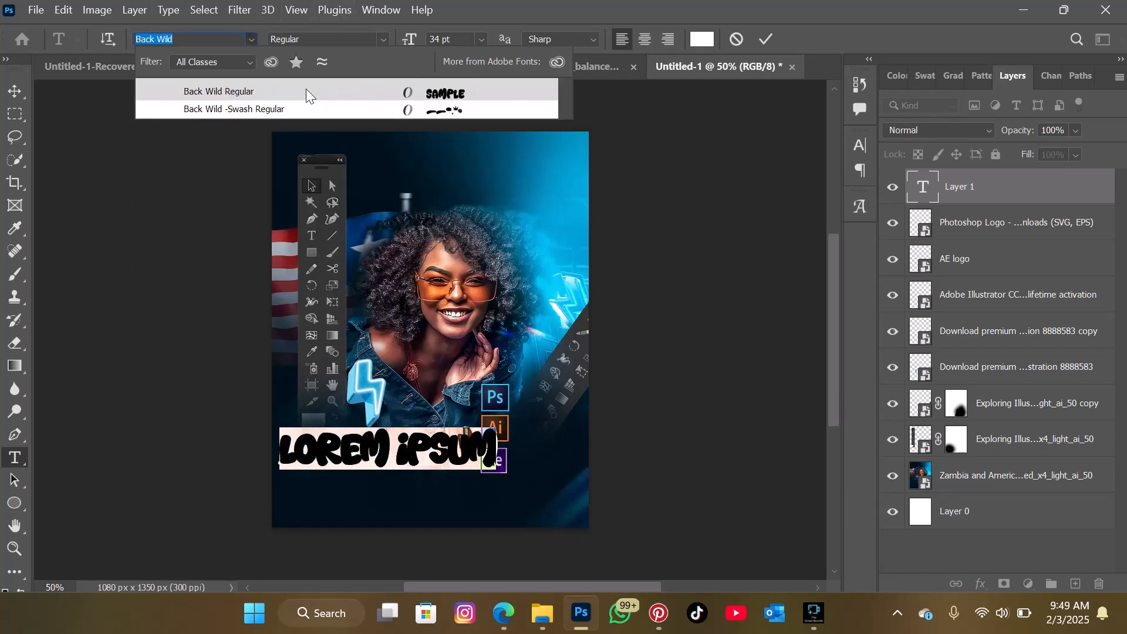
left_click(305, 89)
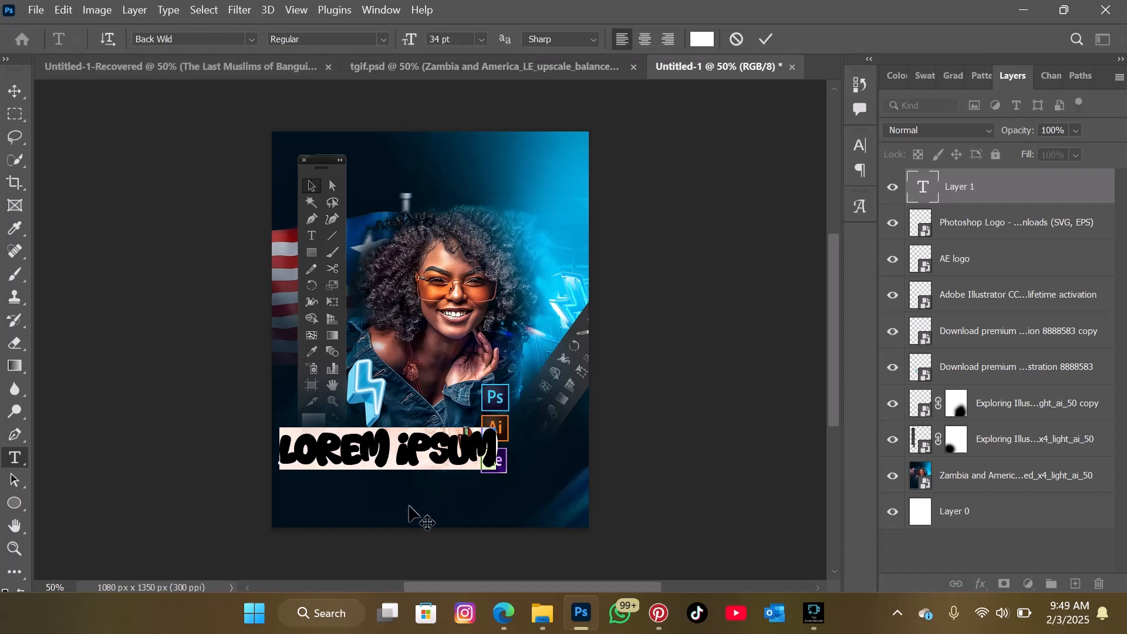
Step: Shift the placeholder text slightly right and down and replace it with the word TGIF
mouse_move(408, 509)
left_mouse_down()
mouse_move(433, 516)
mouse_move(418, 510)
left_mouse_up()
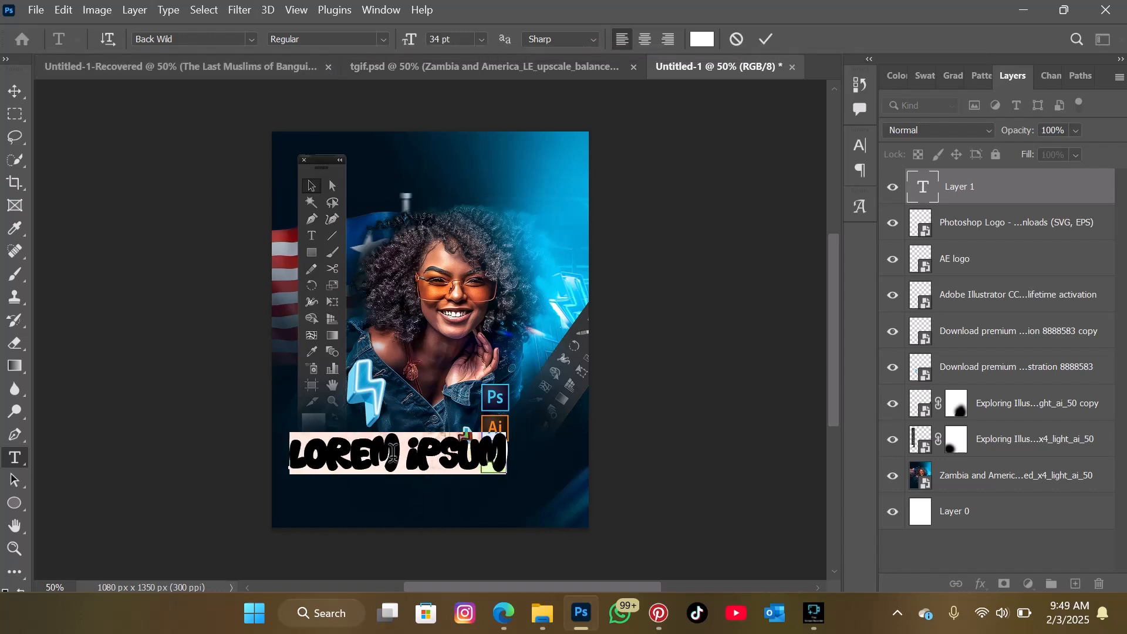
type("FG")
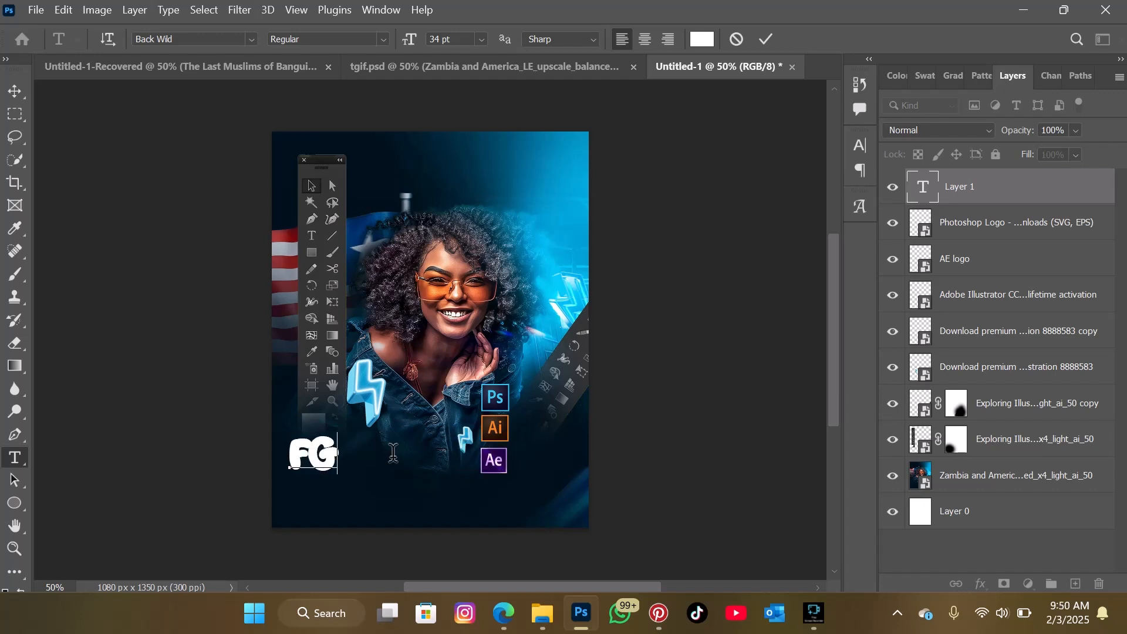
key("BackSpace")
key("BackSpace")
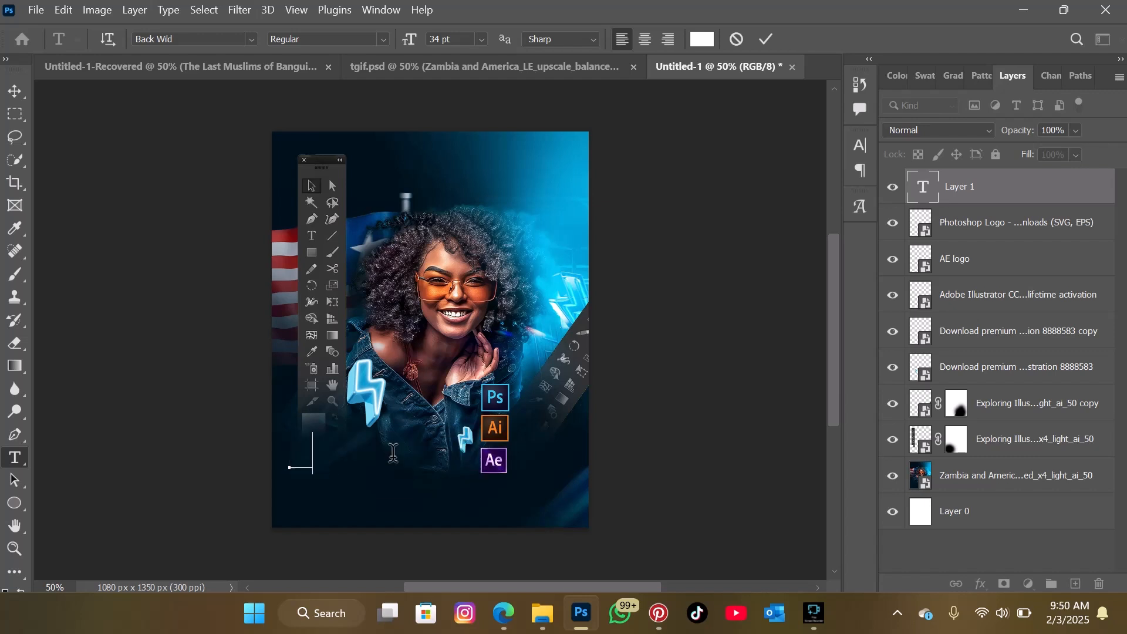
type("TGif")
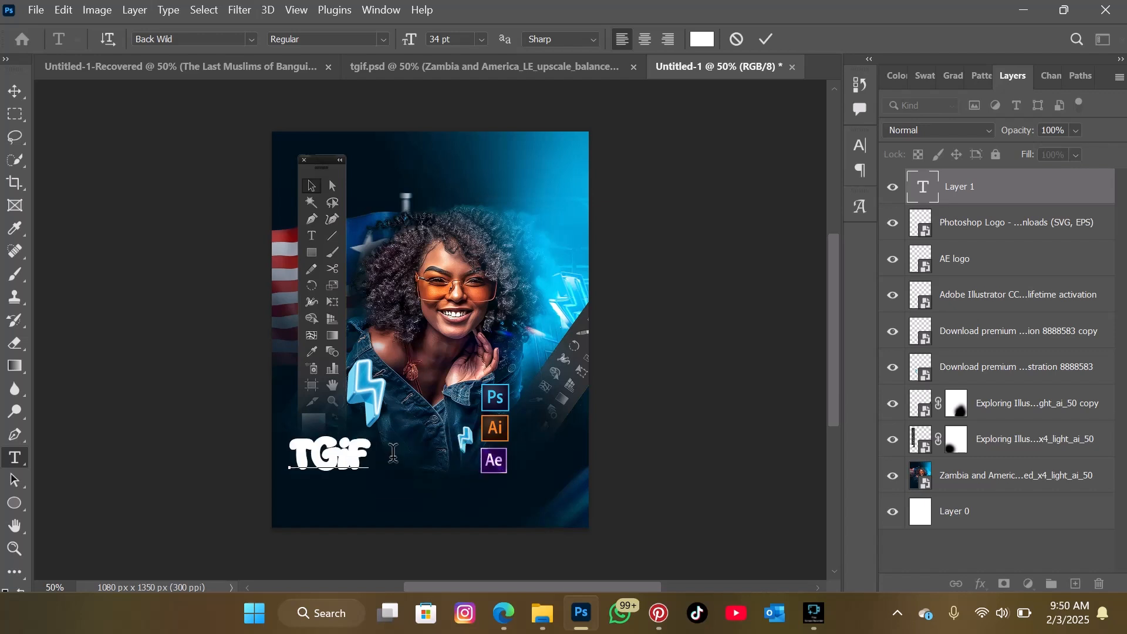
Step: Enlarge the TGIF text to 57 pt and move it slightly down, beside the Ae logo
left_click_drag(287, 440, 446, 480)
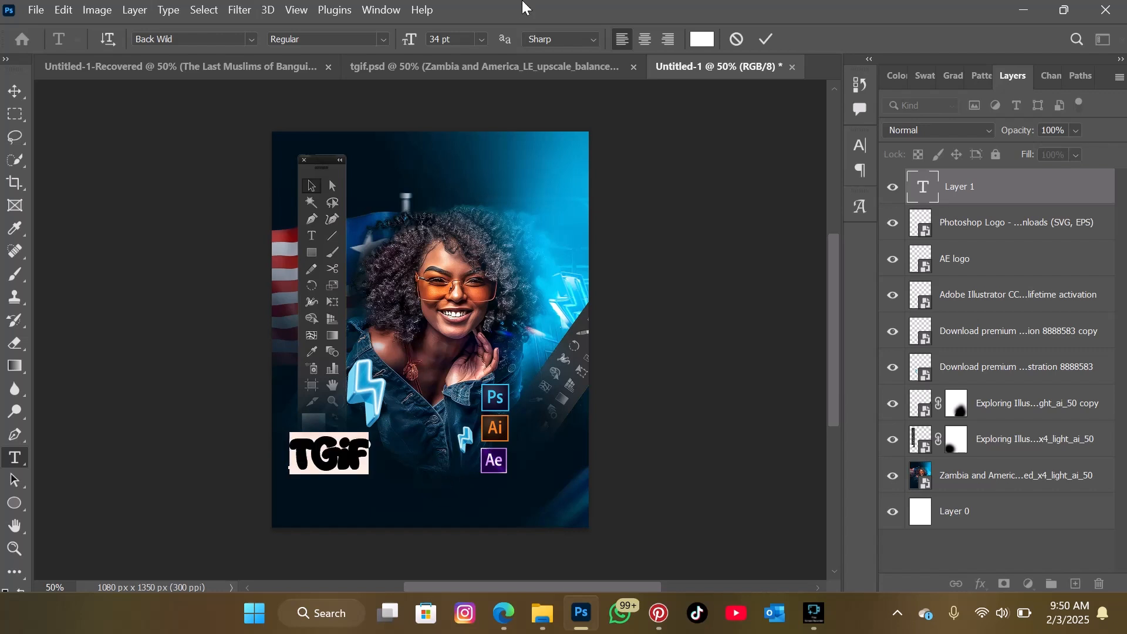
left_click_drag(405, 51, 438, 47)
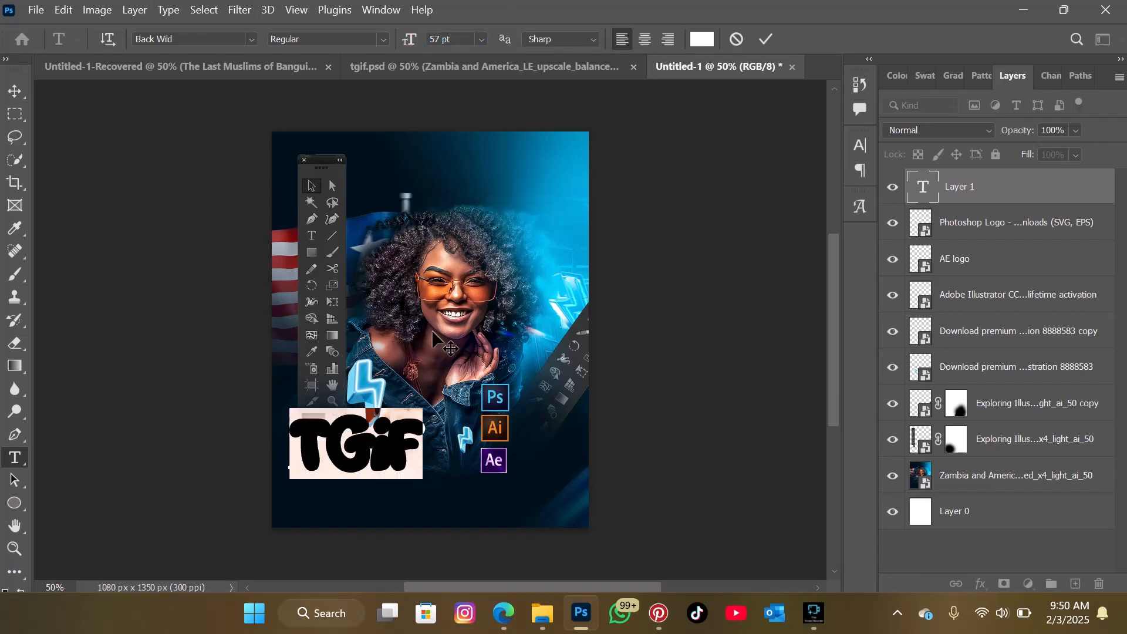
left_click(411, 409)
left_click_drag(471, 469, 475, 496)
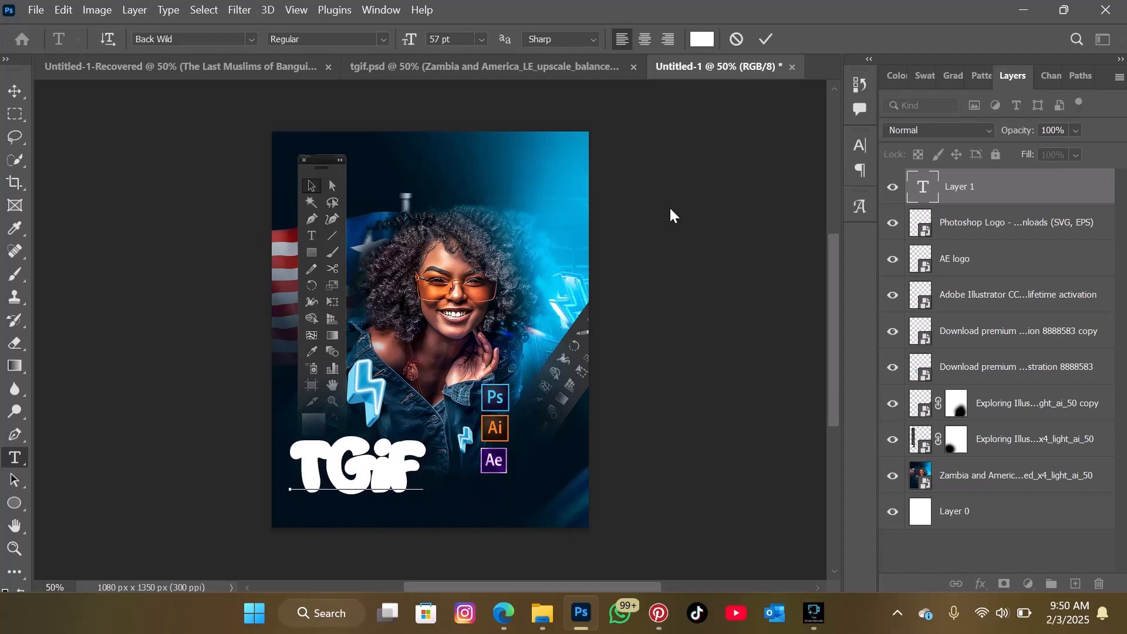
left_click(766, 40)
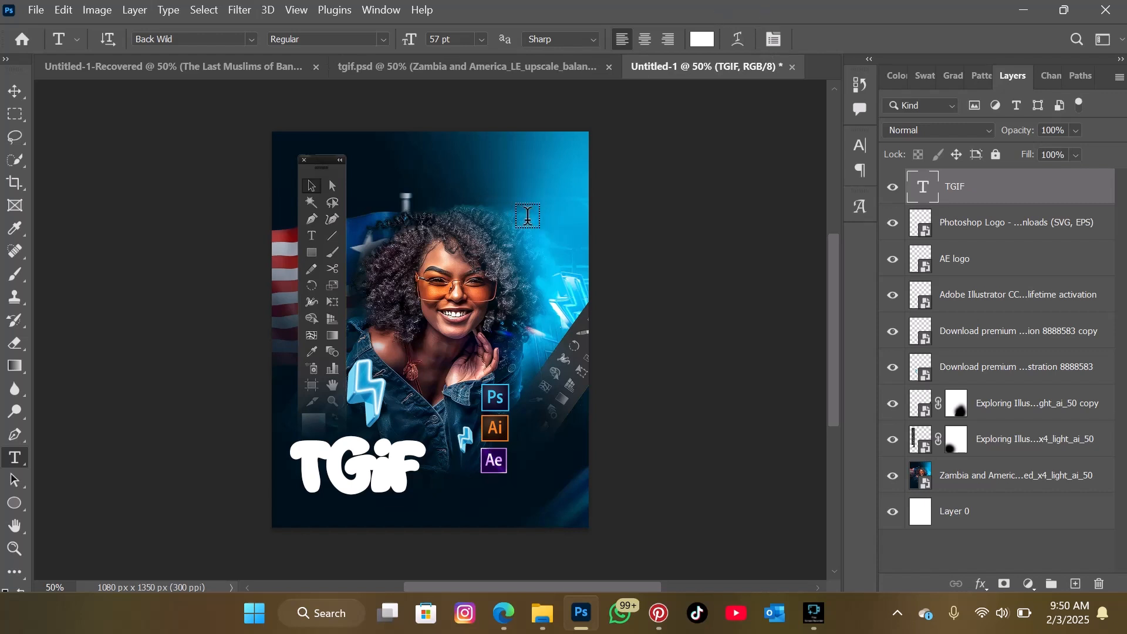
Step: Compare the layout with tgif.psd and nudge the TGIF text slightly up
left_click(449, 69)
left_click(731, 66)
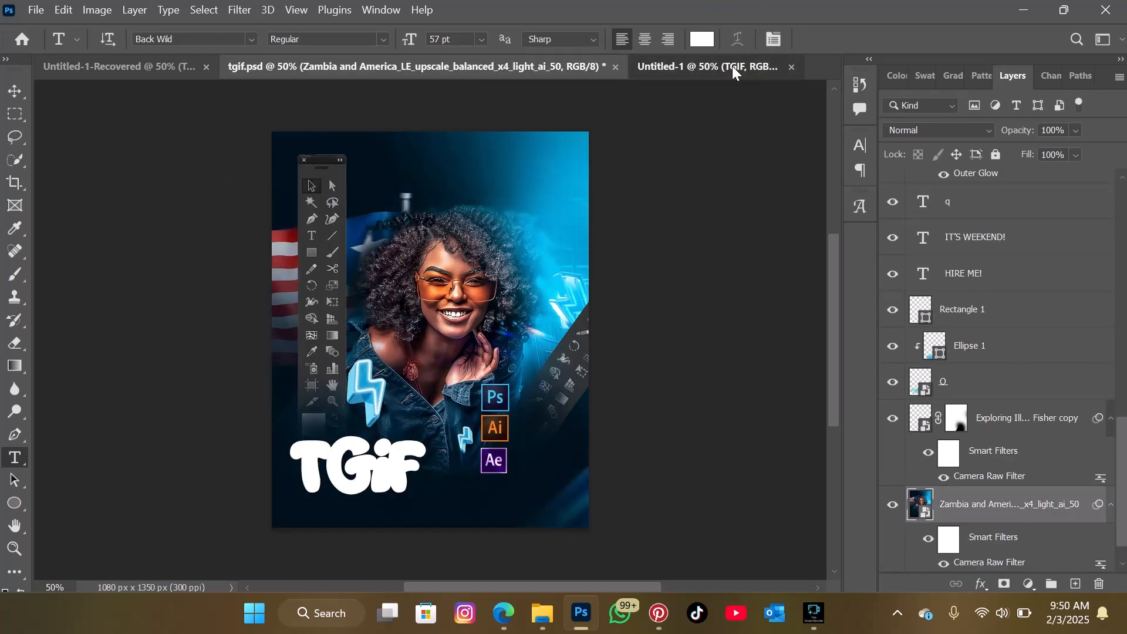
left_click(368, 460)
left_click_drag(440, 511, 441, 506)
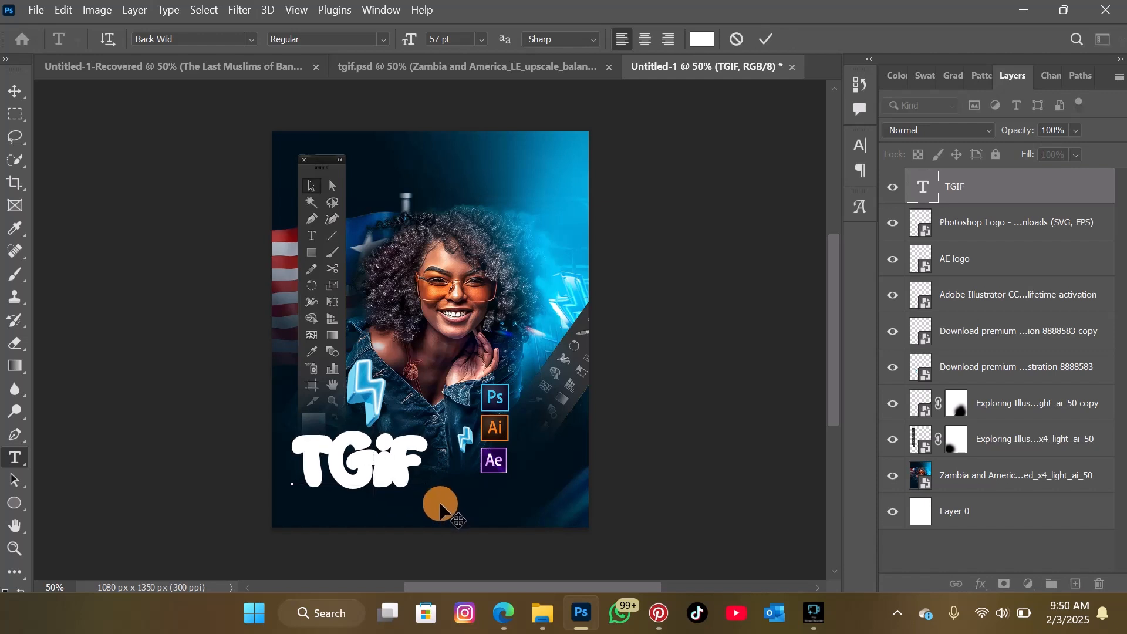
left_click(763, 40)
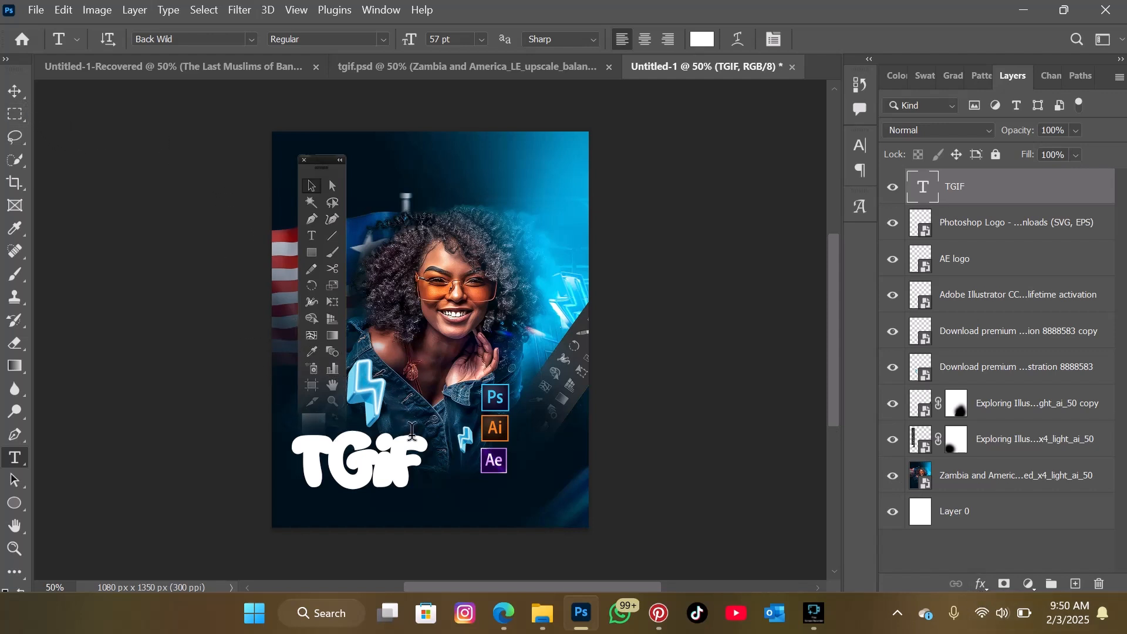
Step: Start another text layer over the portrait and set its font to Back Wild -Swash Regular
left_click(381, 313)
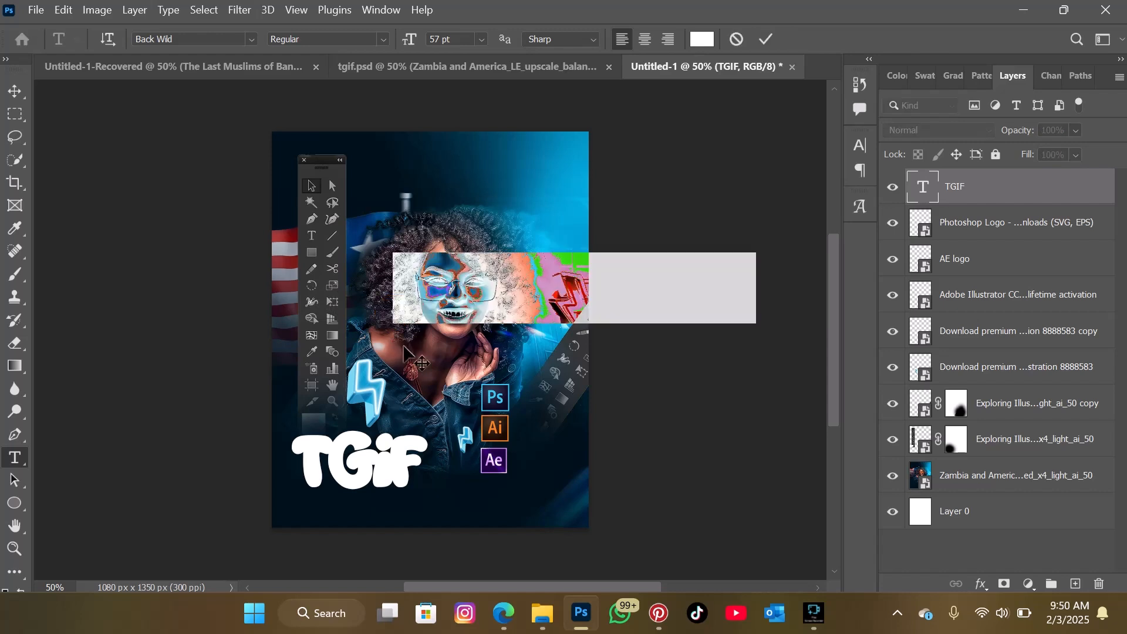
left_click_drag(533, 386, 478, 383)
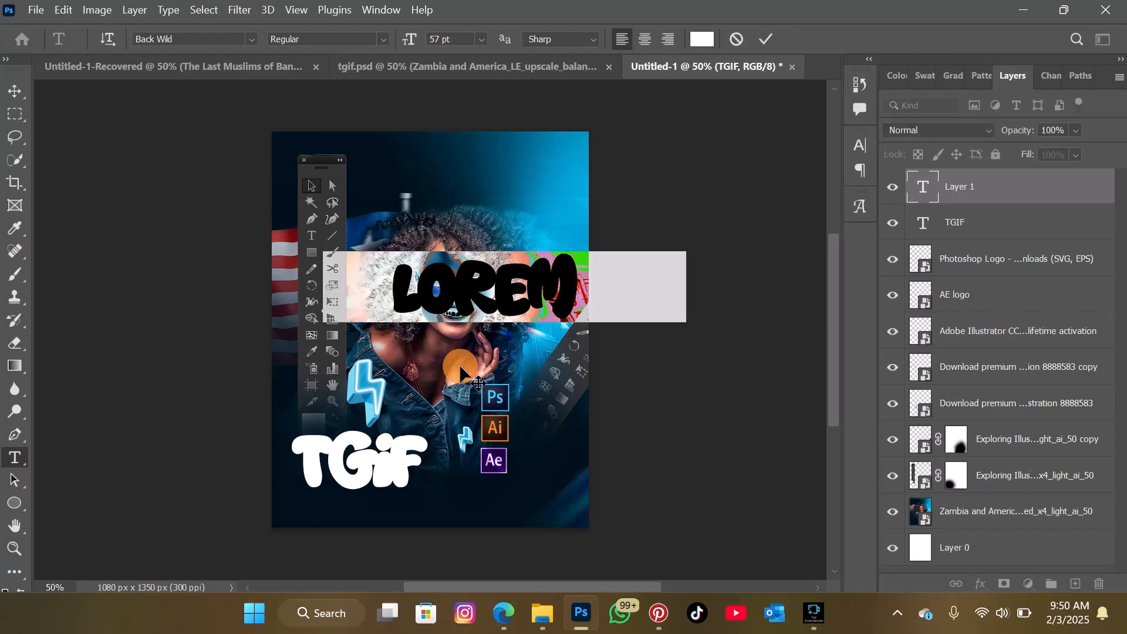
left_click(183, 36)
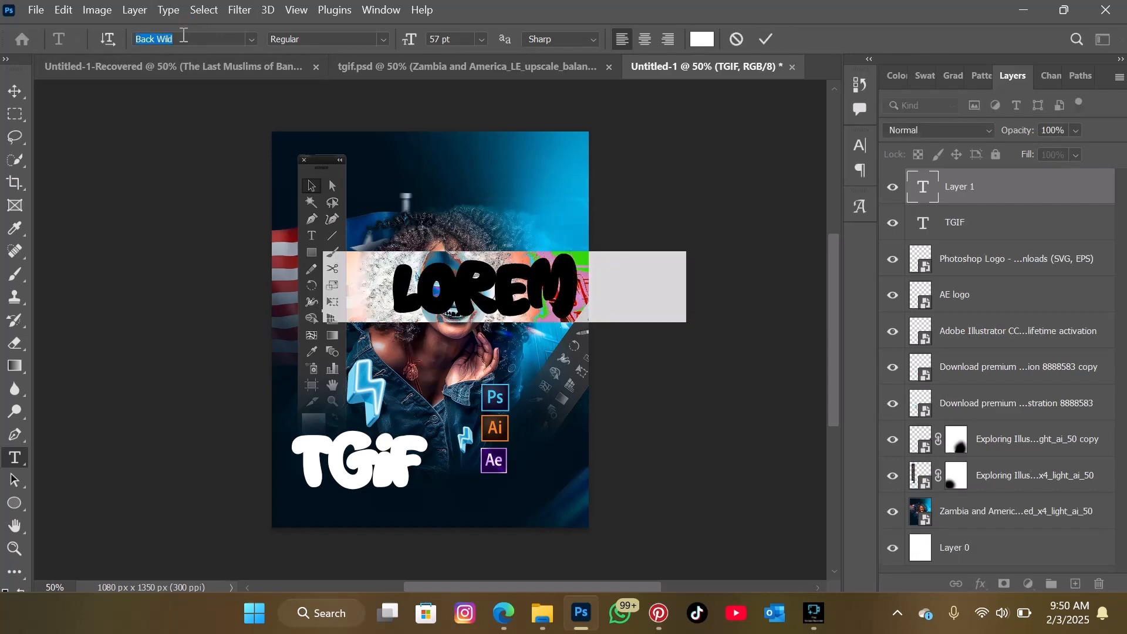
type("BA")
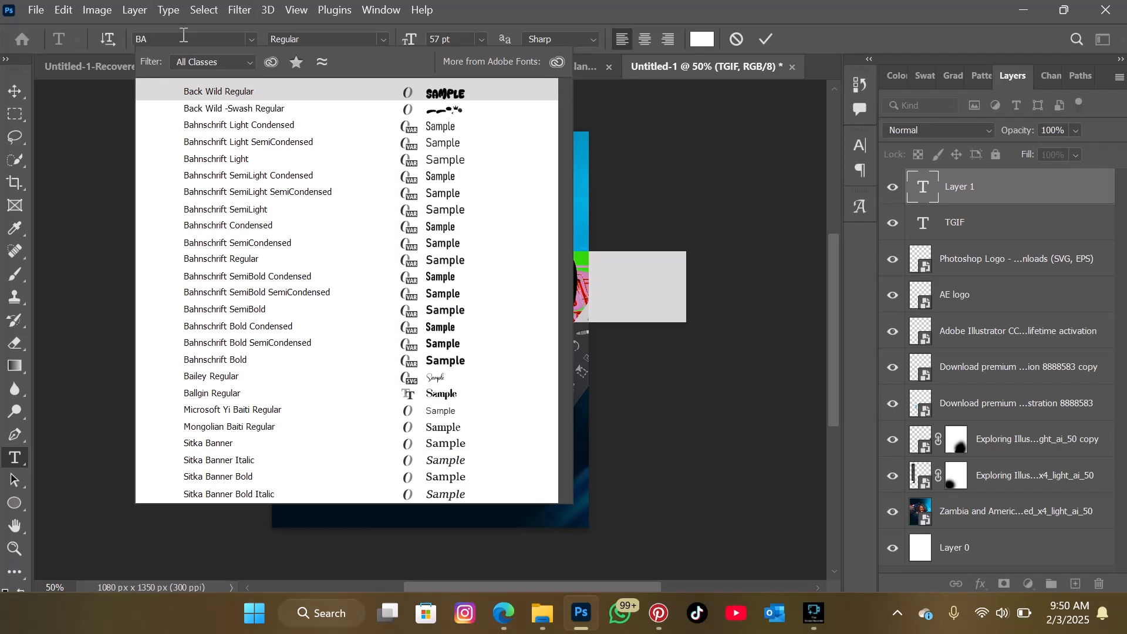
key("Down")
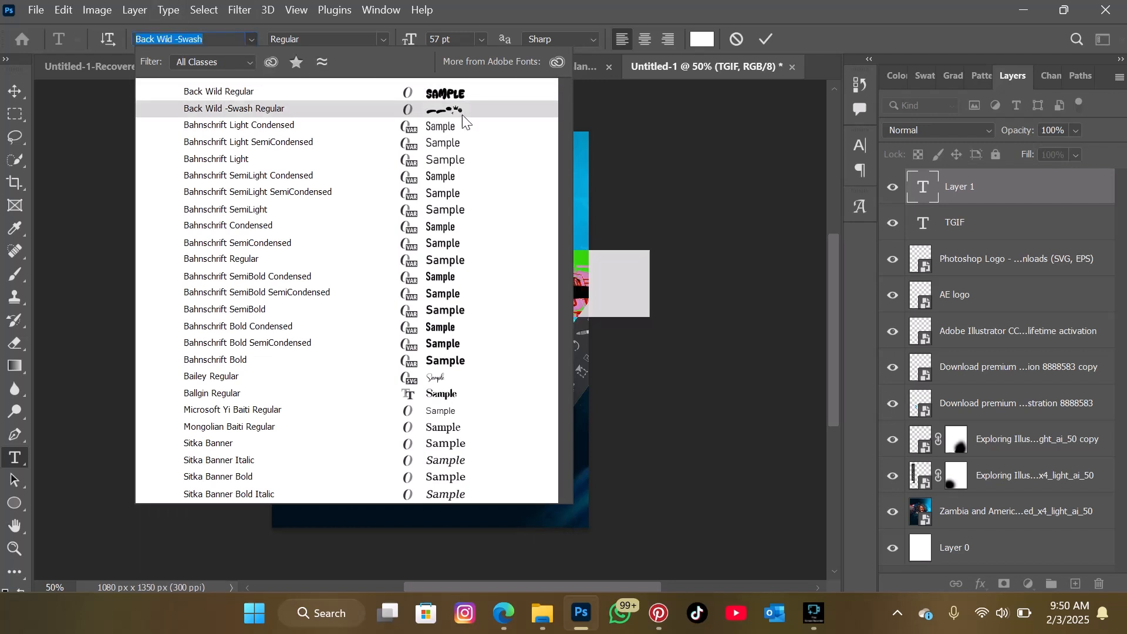
left_click(463, 113)
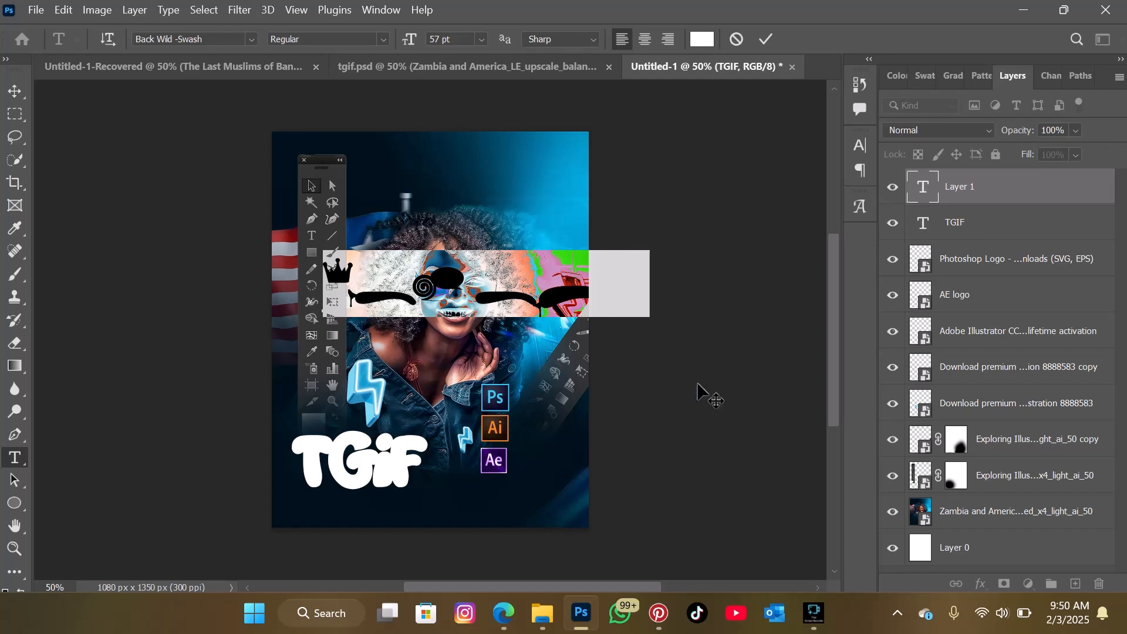
Step: Replace the swash placeholder with the letter P and place the resulting drip glyph under the F of TGIF
left_click_drag(702, 388, 611, 581)
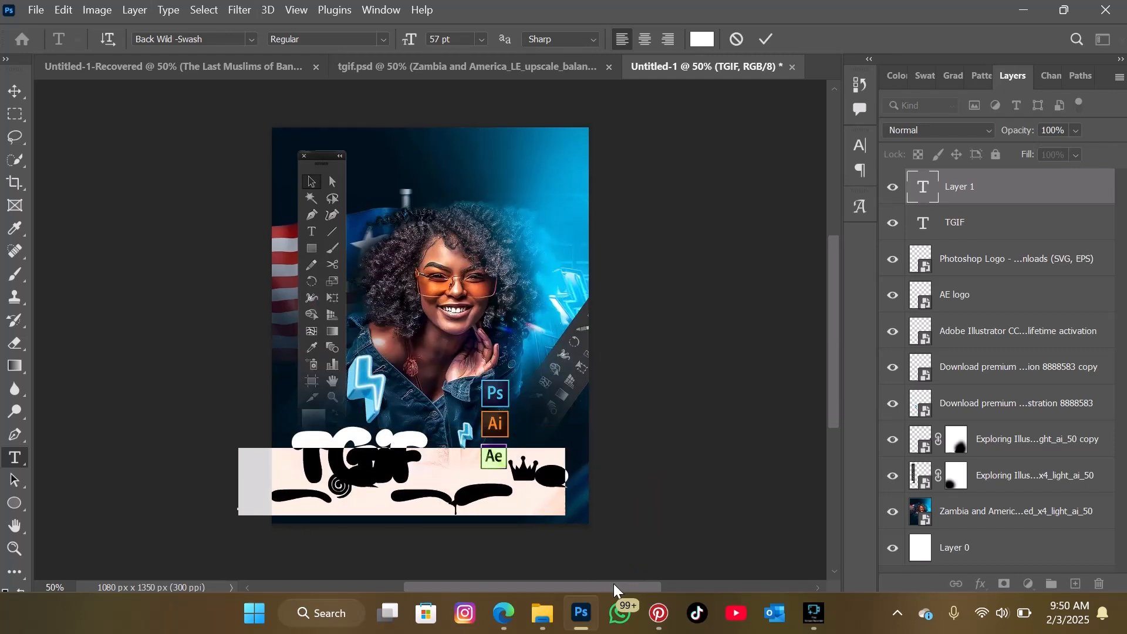
key("BackSpace")
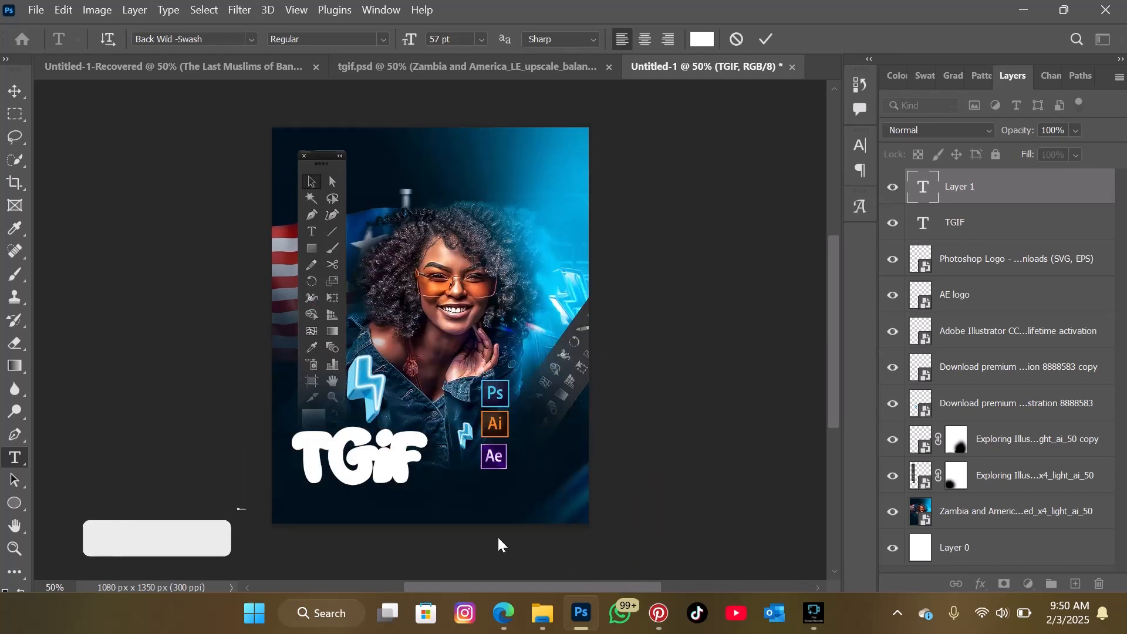
left_click_drag(410, 520, 551, 490)
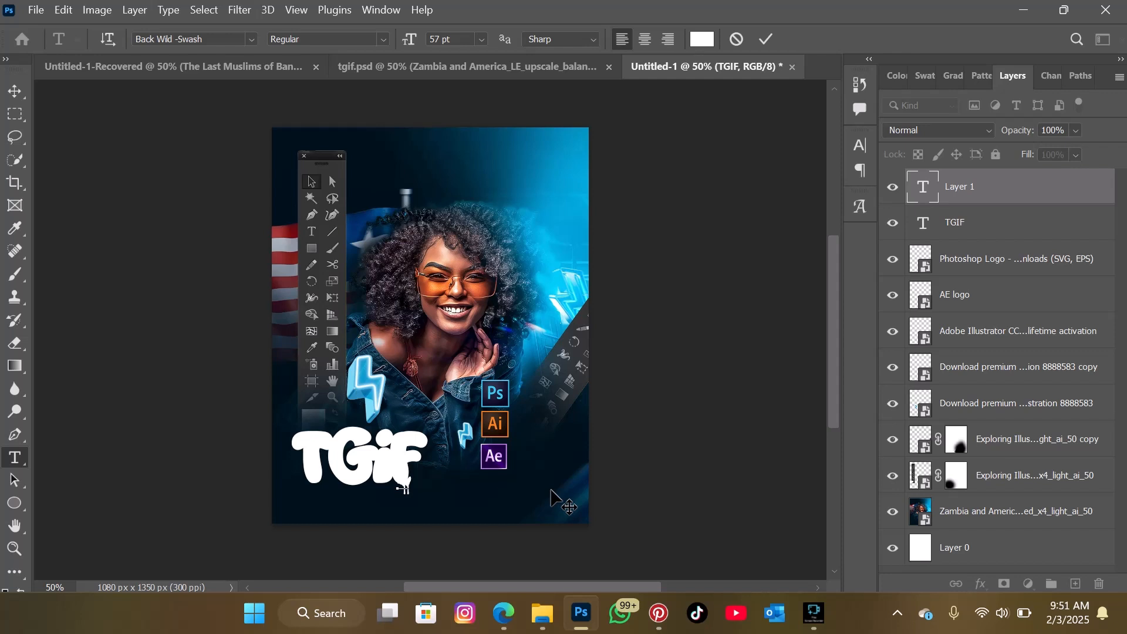
left_click_drag(500, 492, 497, 487)
left_click(763, 40)
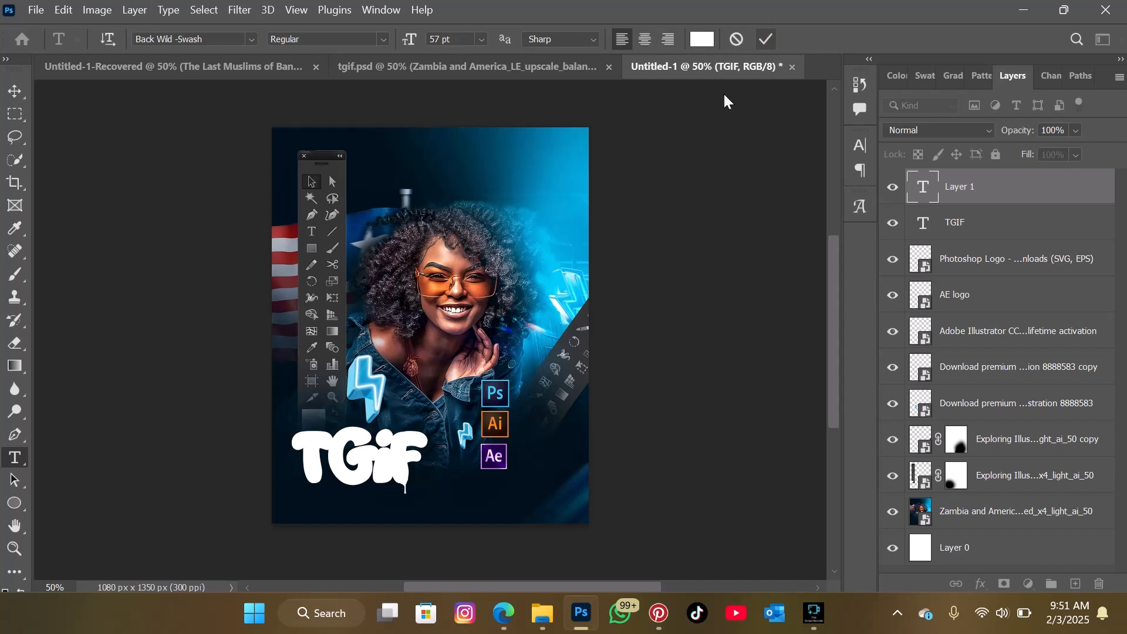
Step: Add the swash glyph O as a separate text layer and place its drip under the T of TGIF
left_click(462, 487)
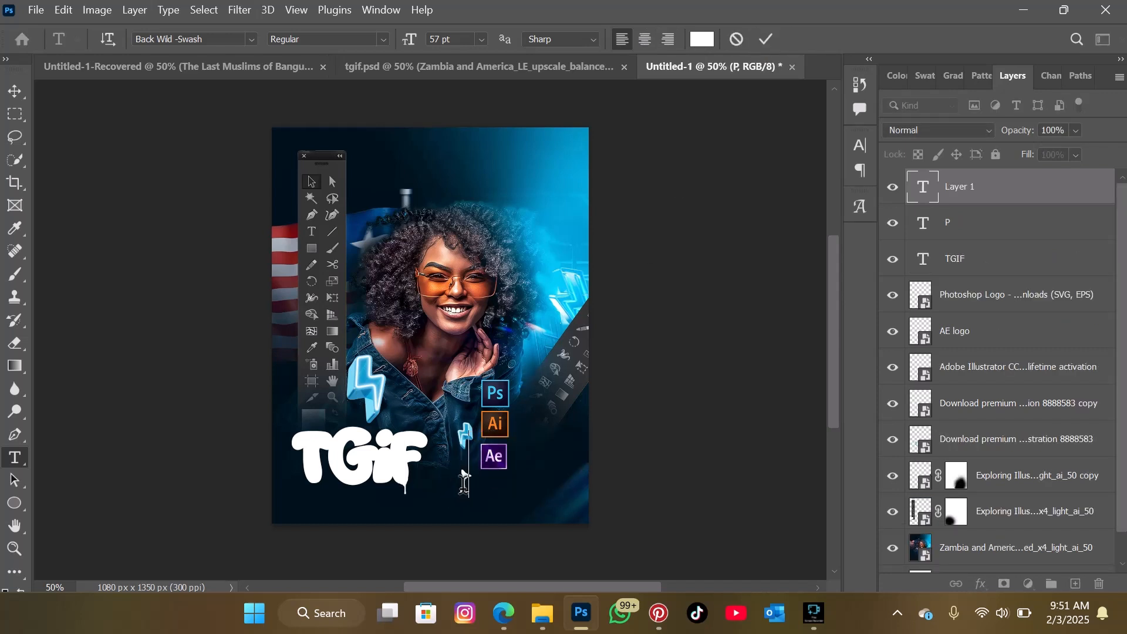
left_click_drag(552, 529, 393, 530)
left_click_drag(393, 527, 394, 527)
left_click(769, 41)
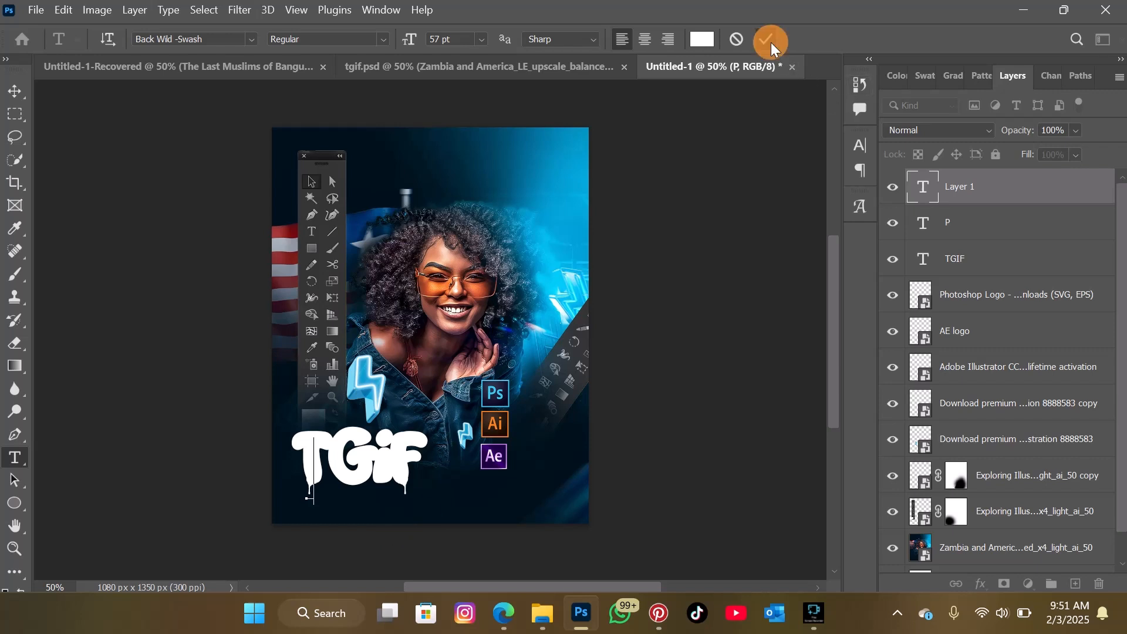
Step: Following tgif.psd, add another swash glyph P as its own text layer and place its drip under the i of TGIF
left_click(516, 62)
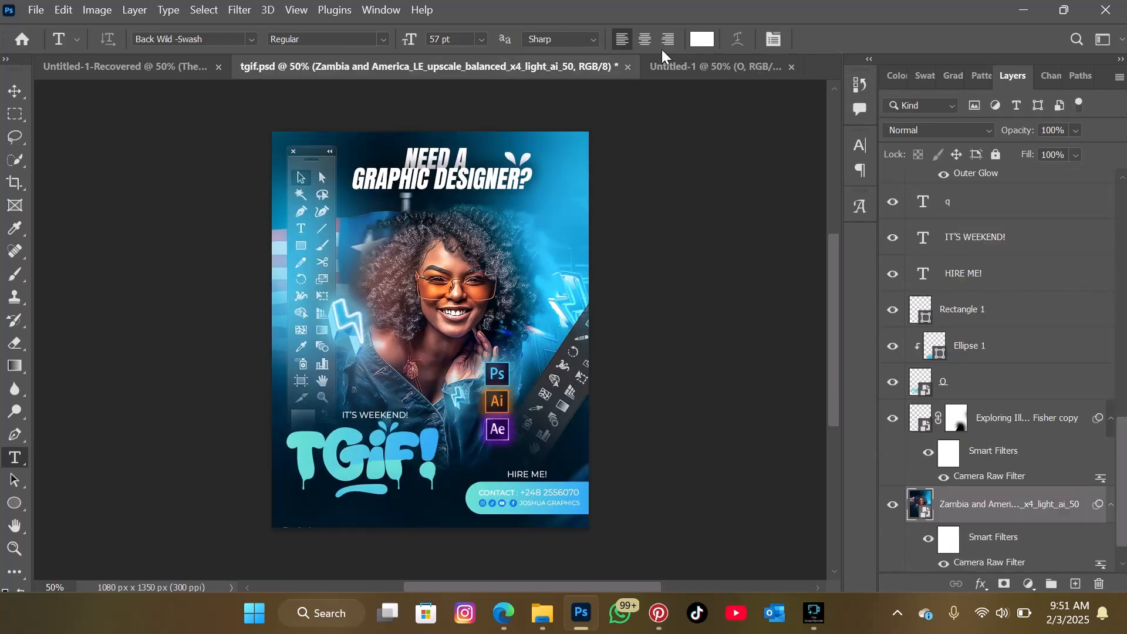
left_click(689, 65)
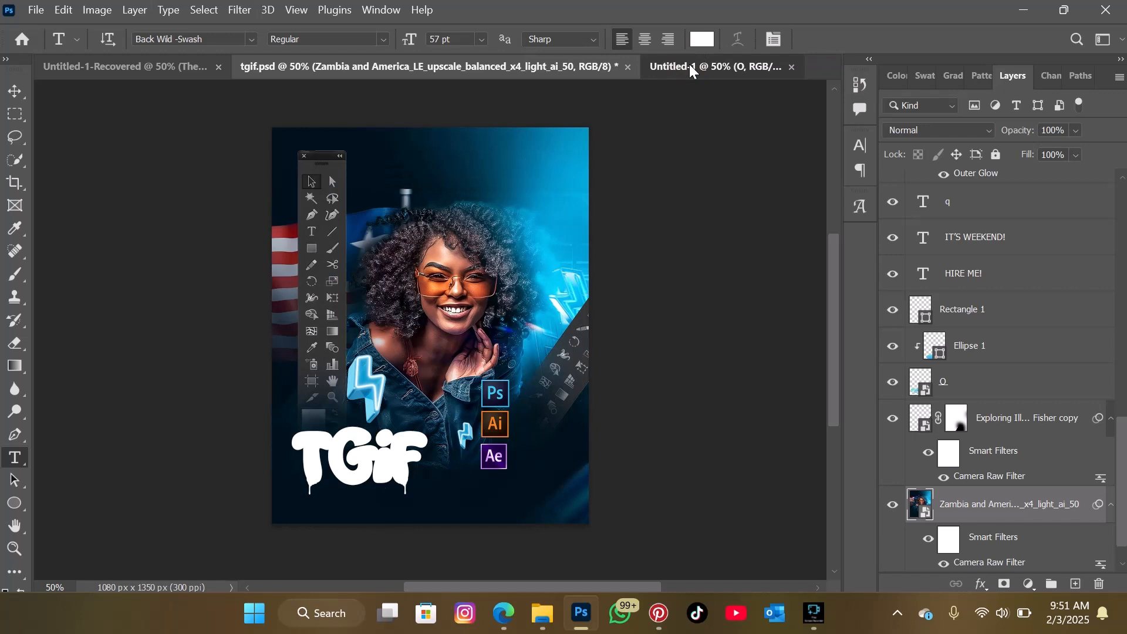
left_click(469, 478)
key("BackSpace")
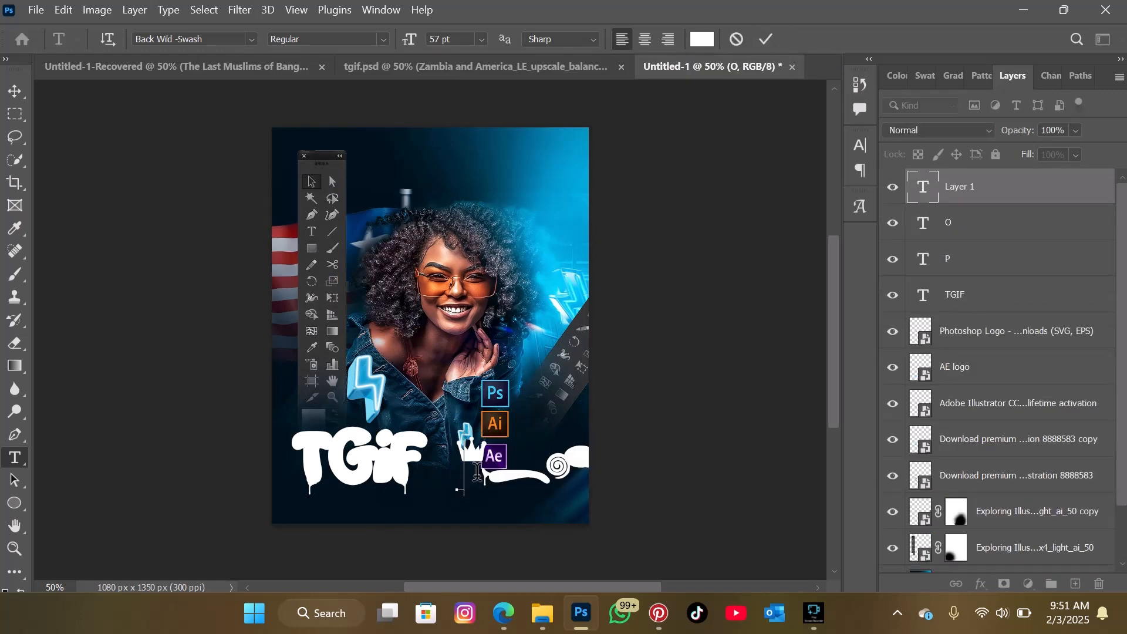
left_click_drag(515, 498, 434, 497)
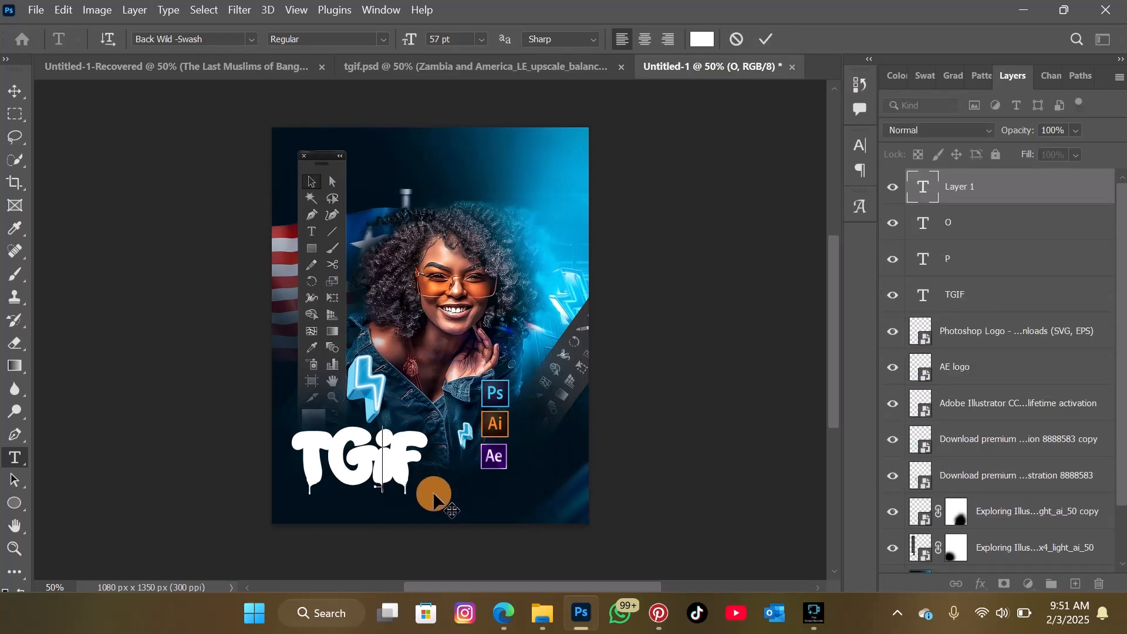
left_click(767, 40)
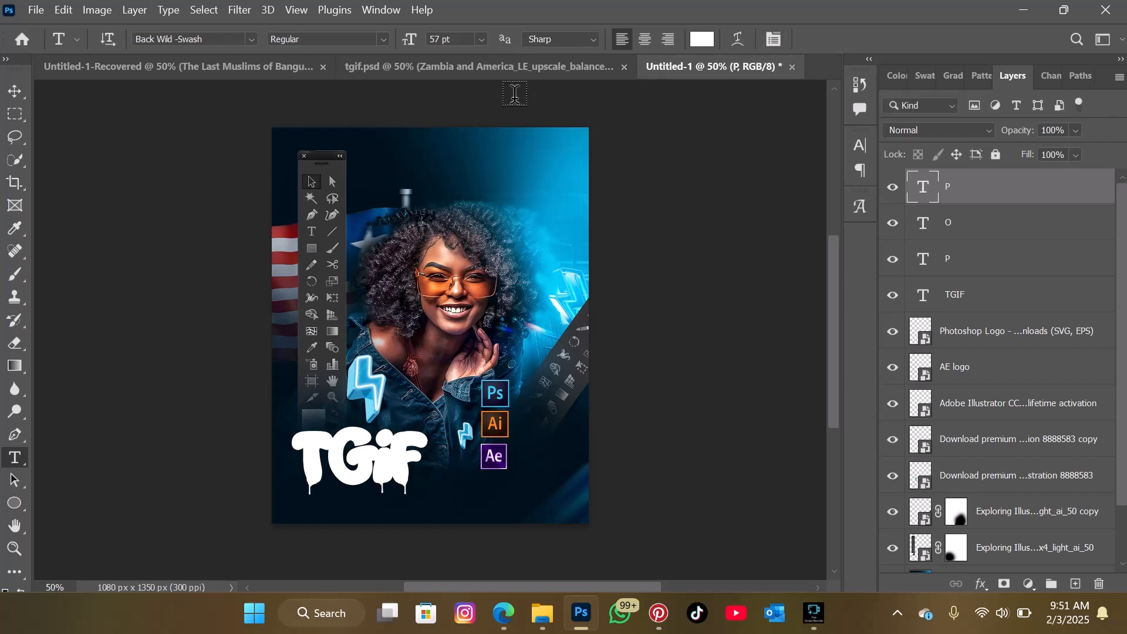
left_click(479, 68)
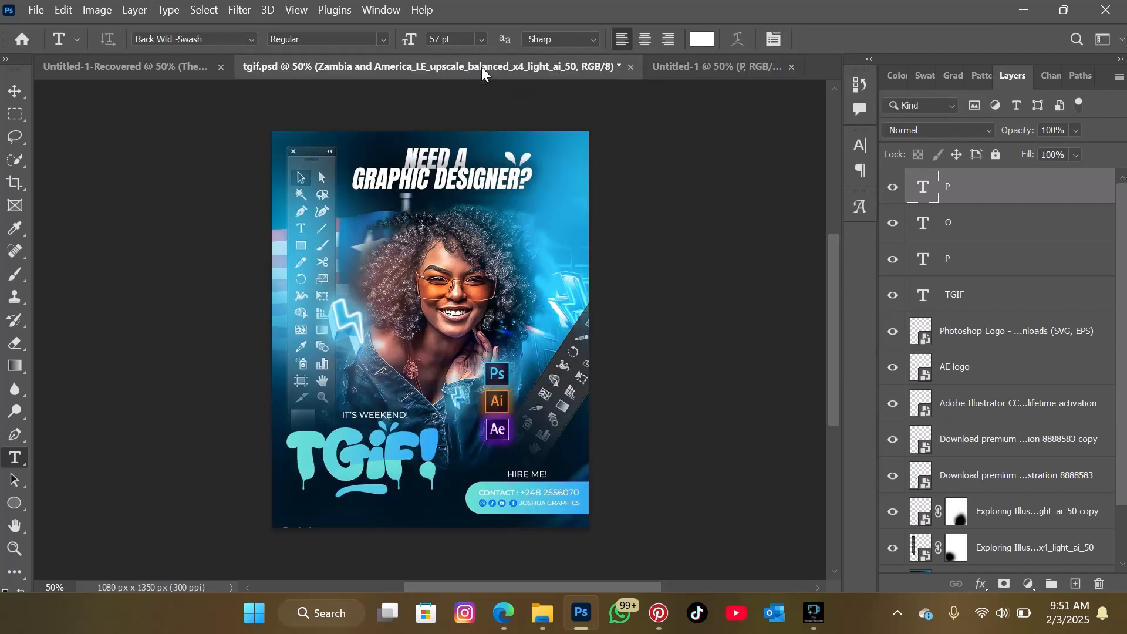
Step: Add the swash glyph I as a separate text layer in Untitled-1 and place its curved underline beneath the TGIF lettering
left_click(706, 61)
left_click(472, 496)
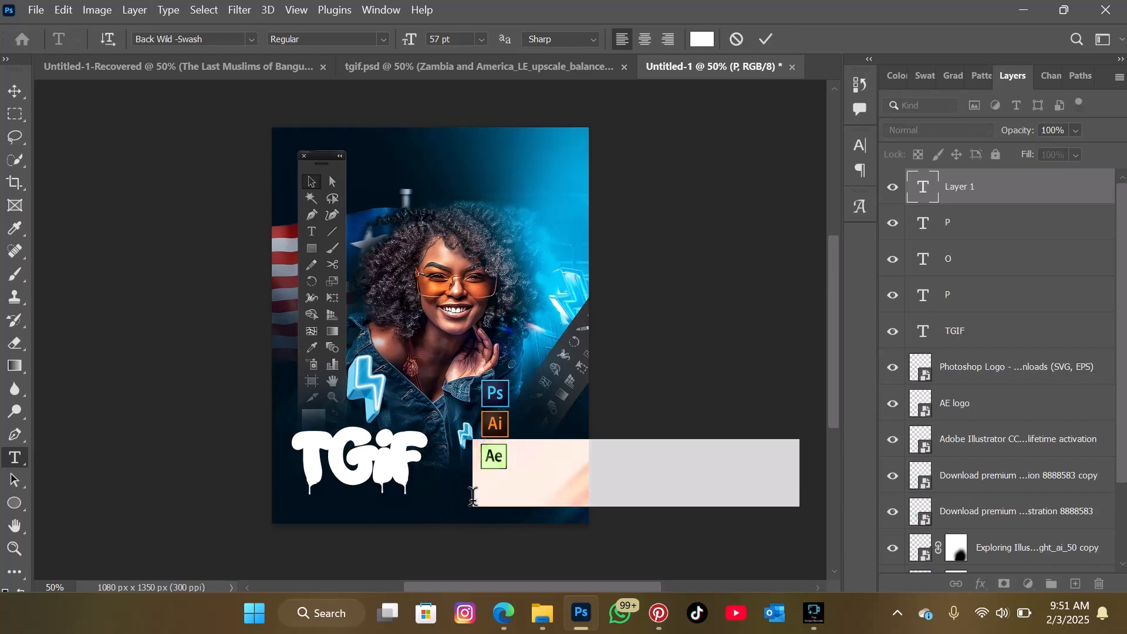
key("BackSpace")
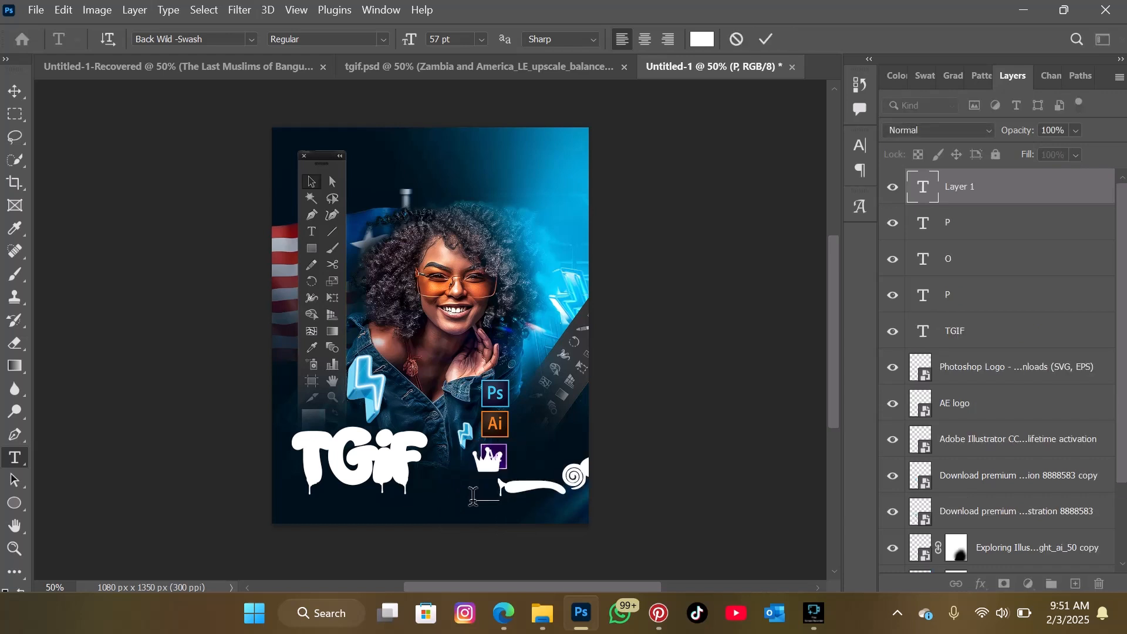
key("BackSpace")
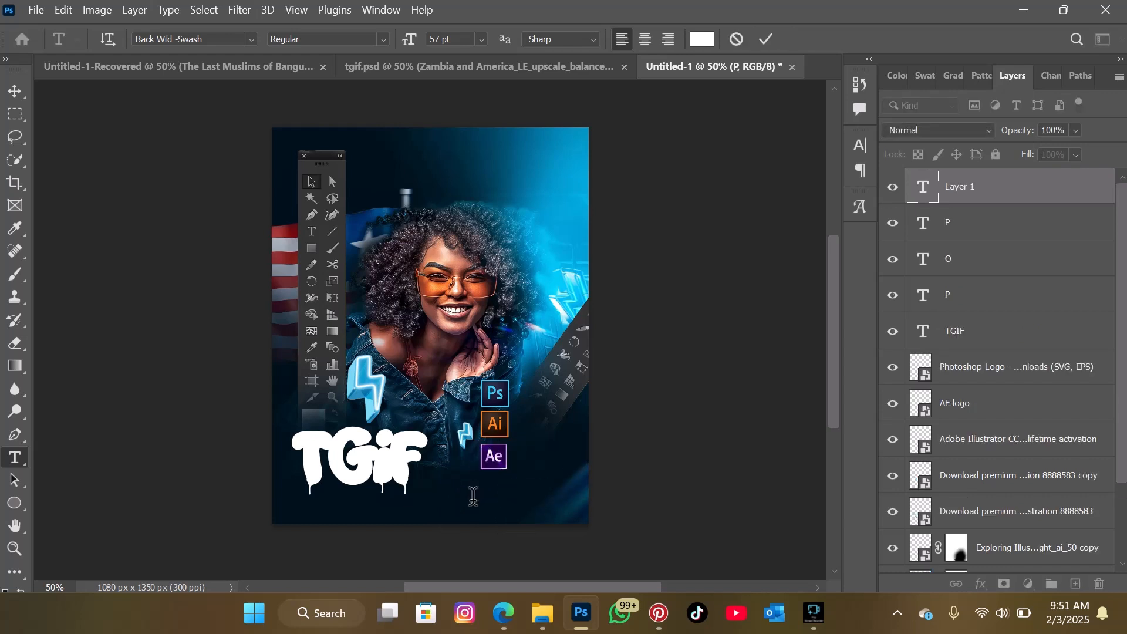
type("L")
key("BackSpace")
type("K")
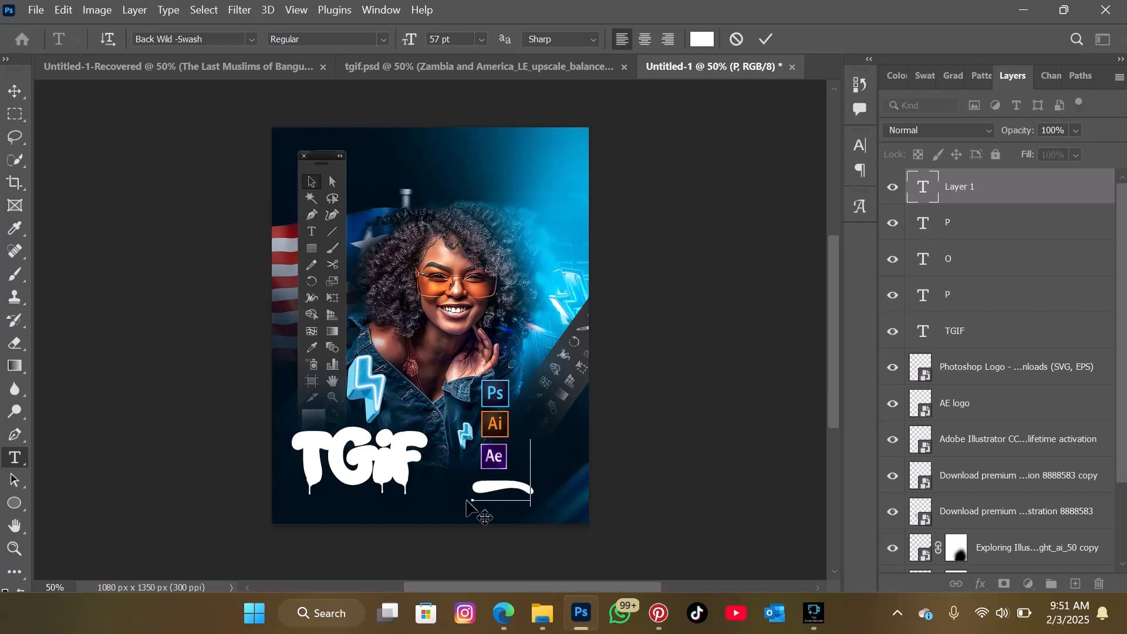
key("BackSpace")
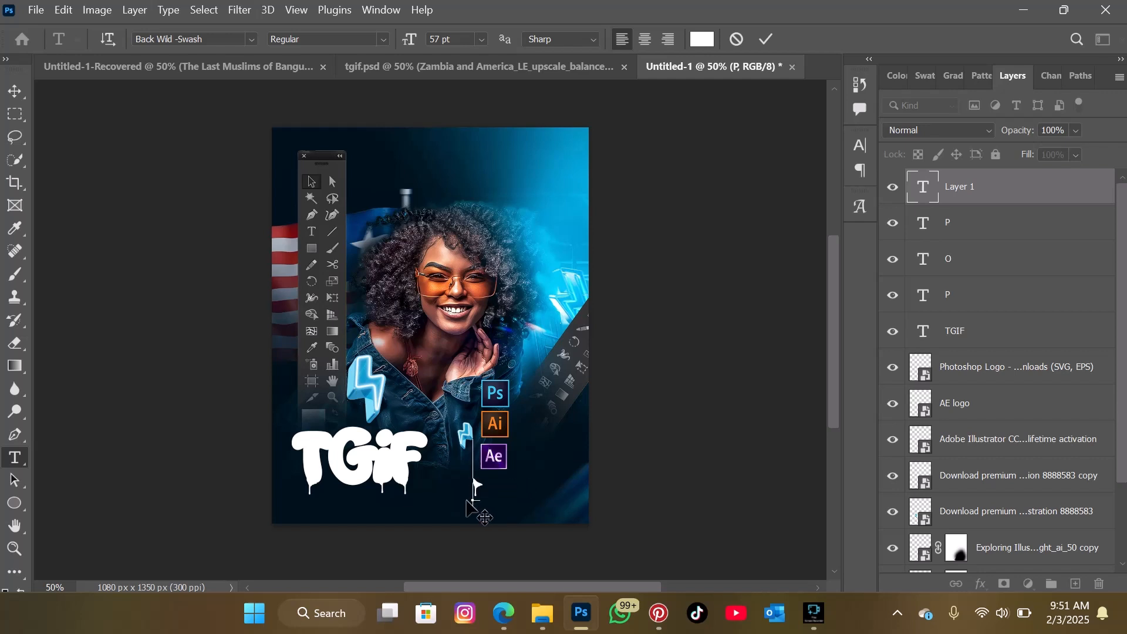
type("L")
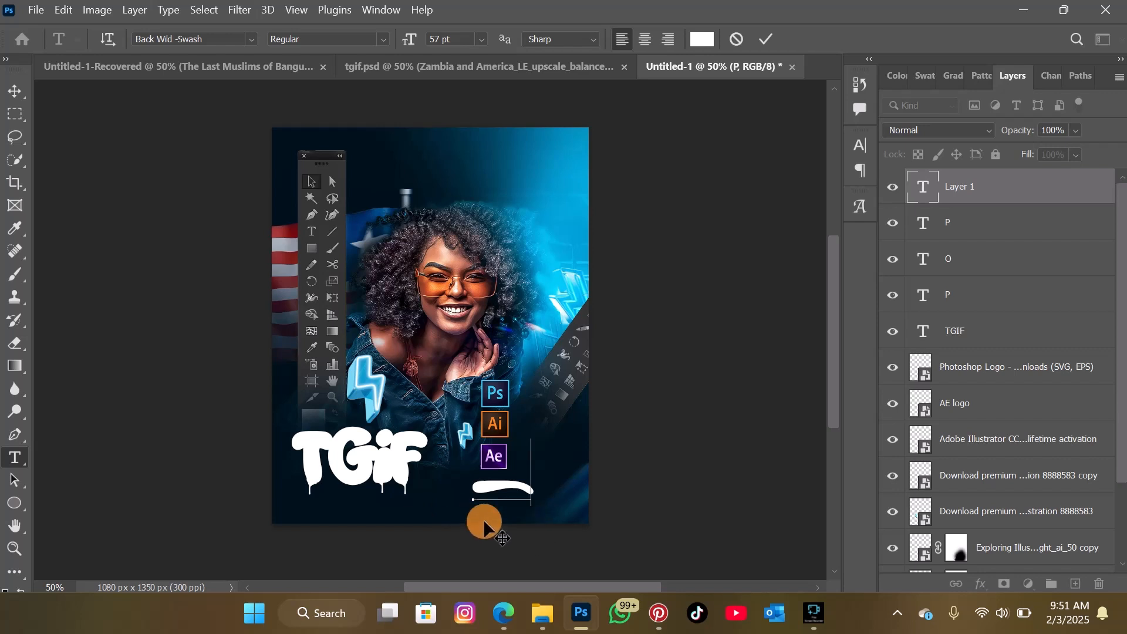
left_click_drag(402, 527, 375, 534)
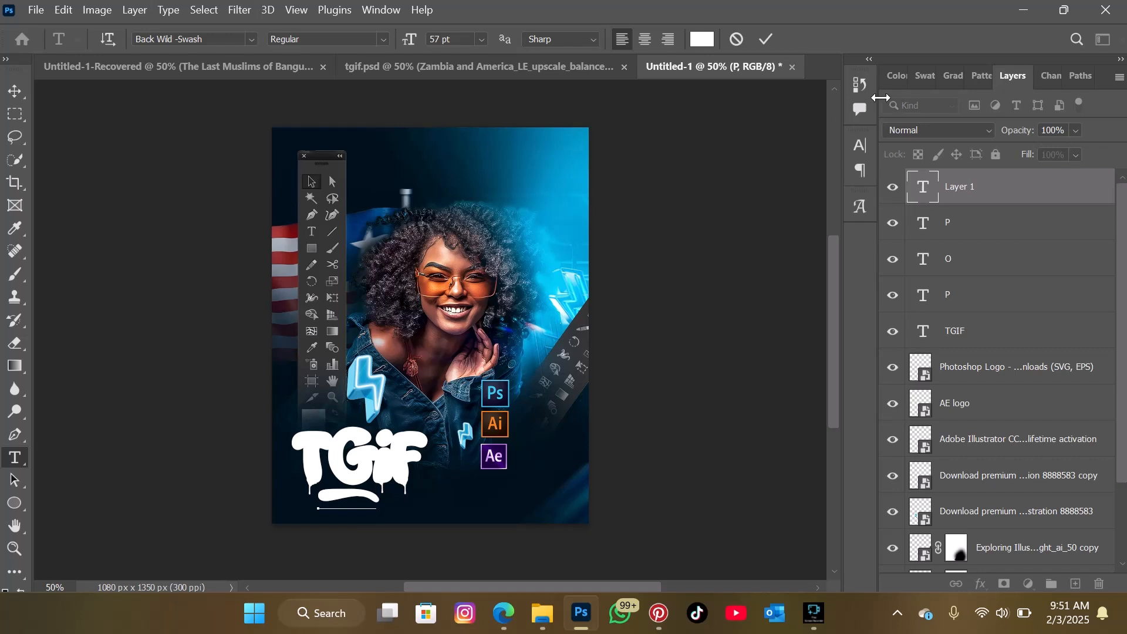
left_click(766, 37)
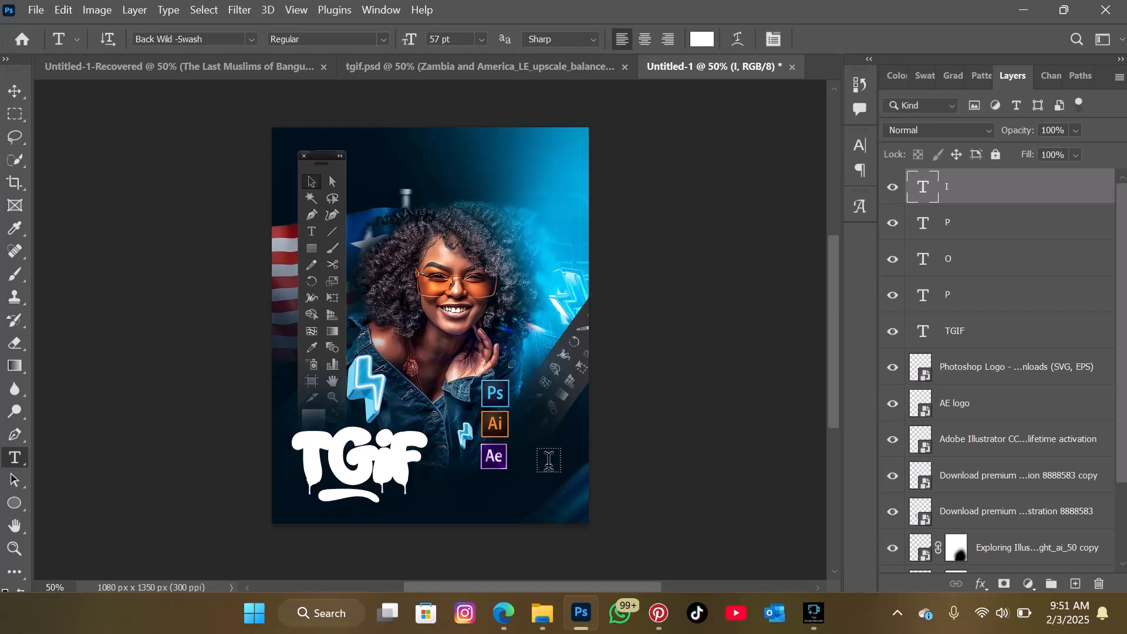
Step: Following tgif.psd, add the swash glyph Q as its own text layer and place its splash above the i of TGIF
left_click(488, 70)
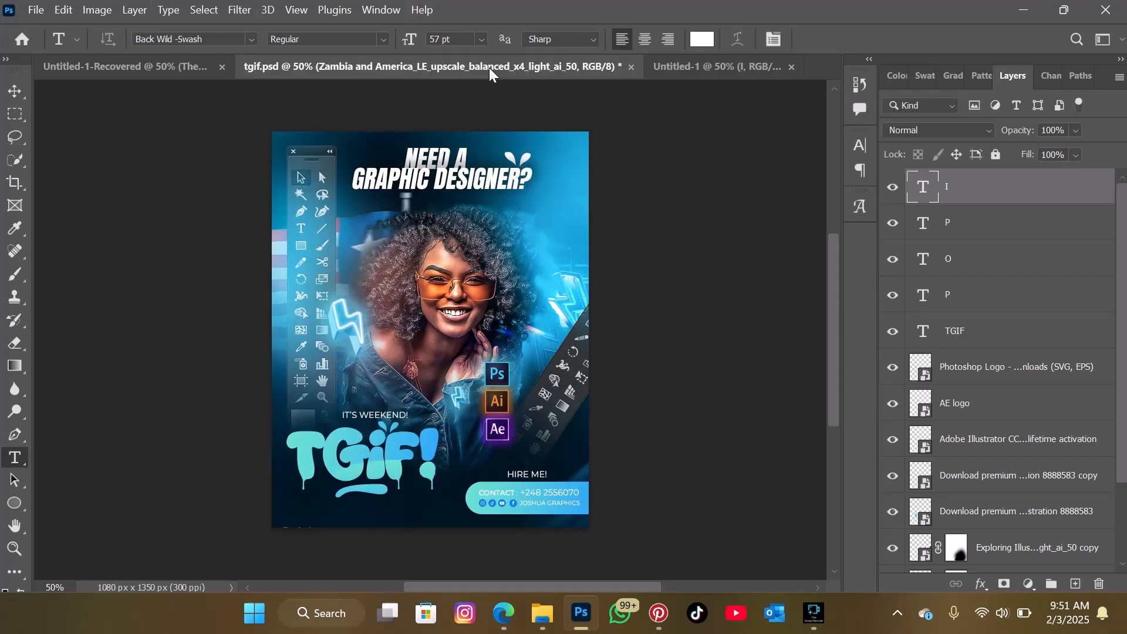
left_click(757, 63)
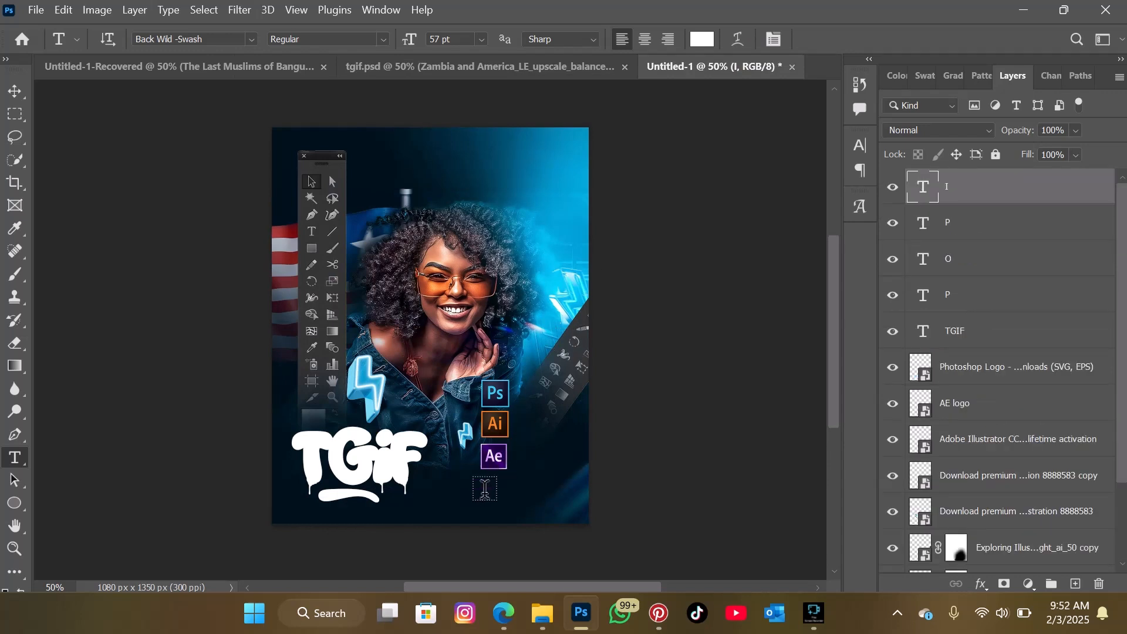
left_click(487, 505)
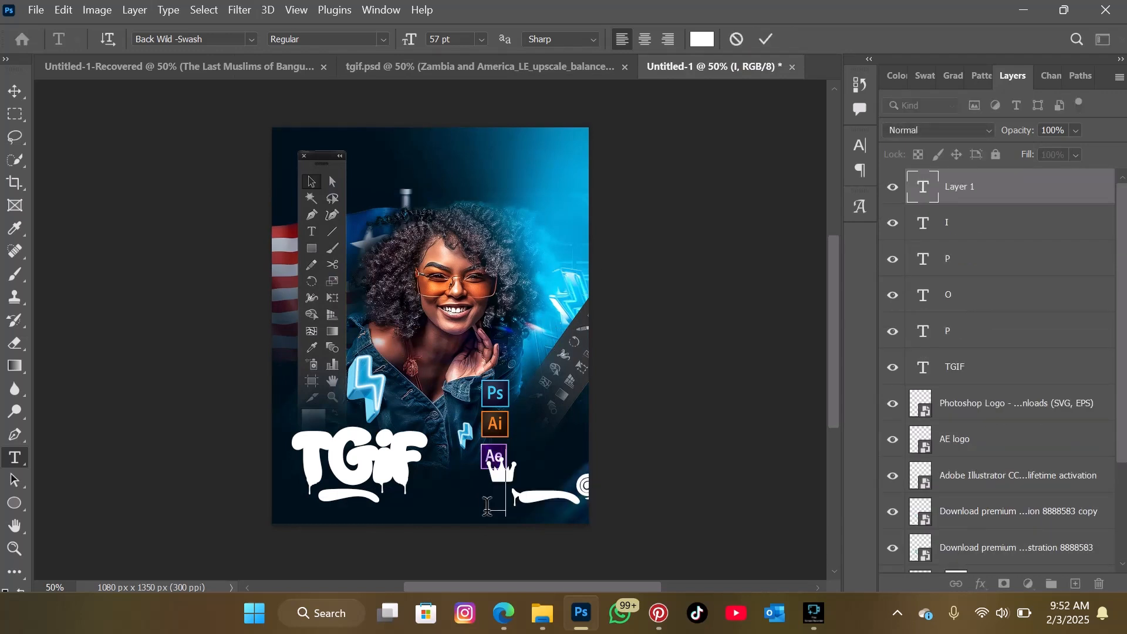
left_click_drag(535, 508, 449, 468)
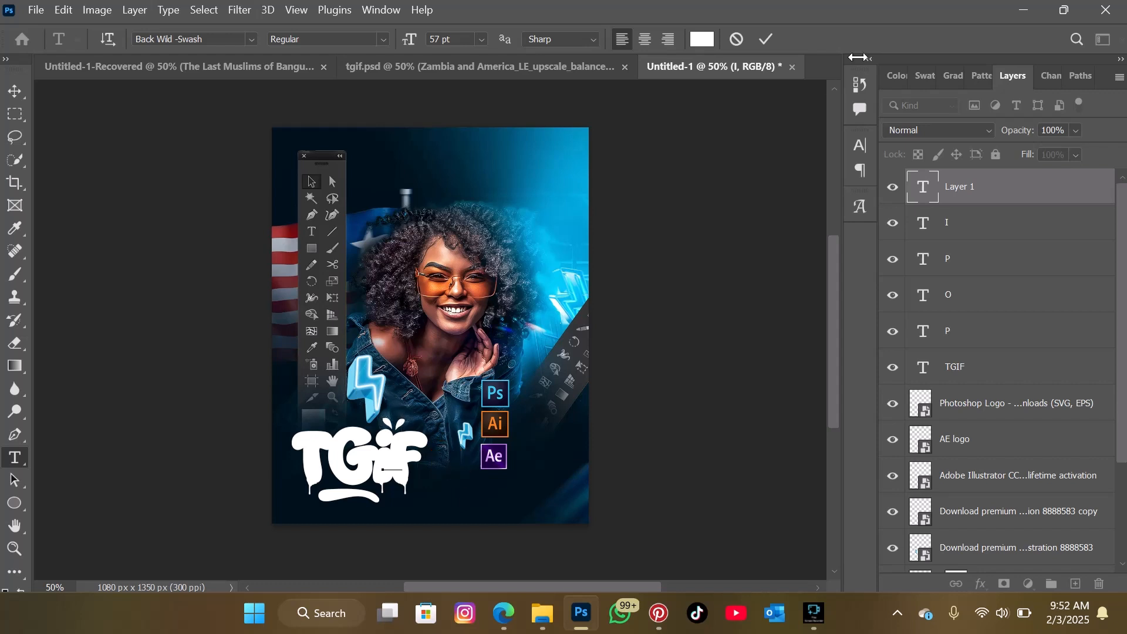
left_click(764, 40)
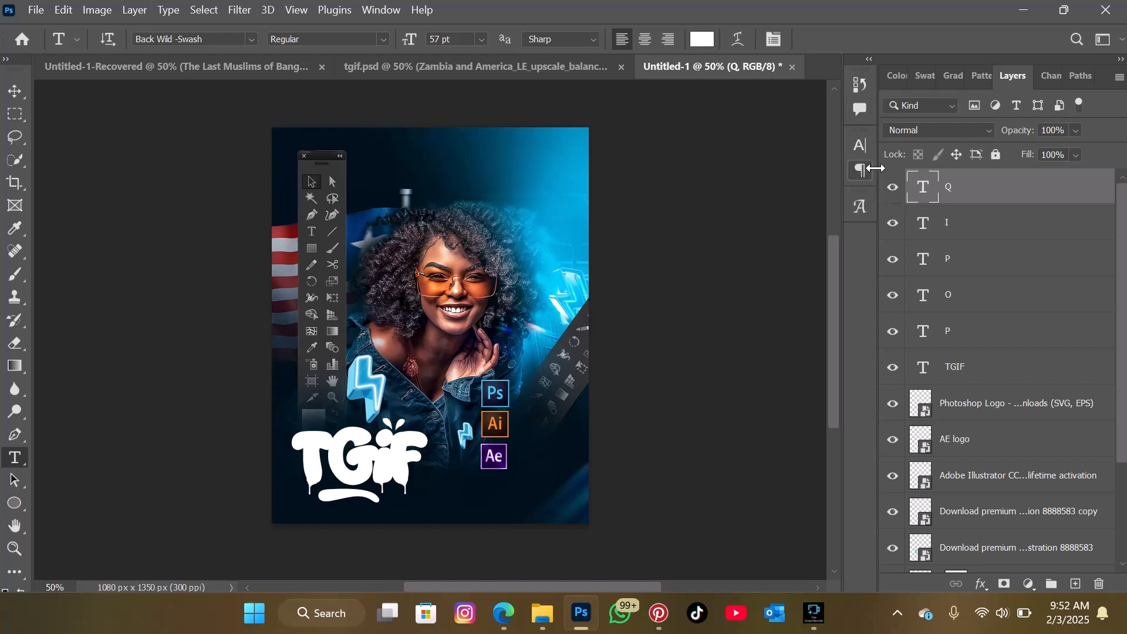
Step: Combine the TGIF text and its five swash layers into one smart object and shift the lettering slightly lower
left_click(1022, 368, "shift")
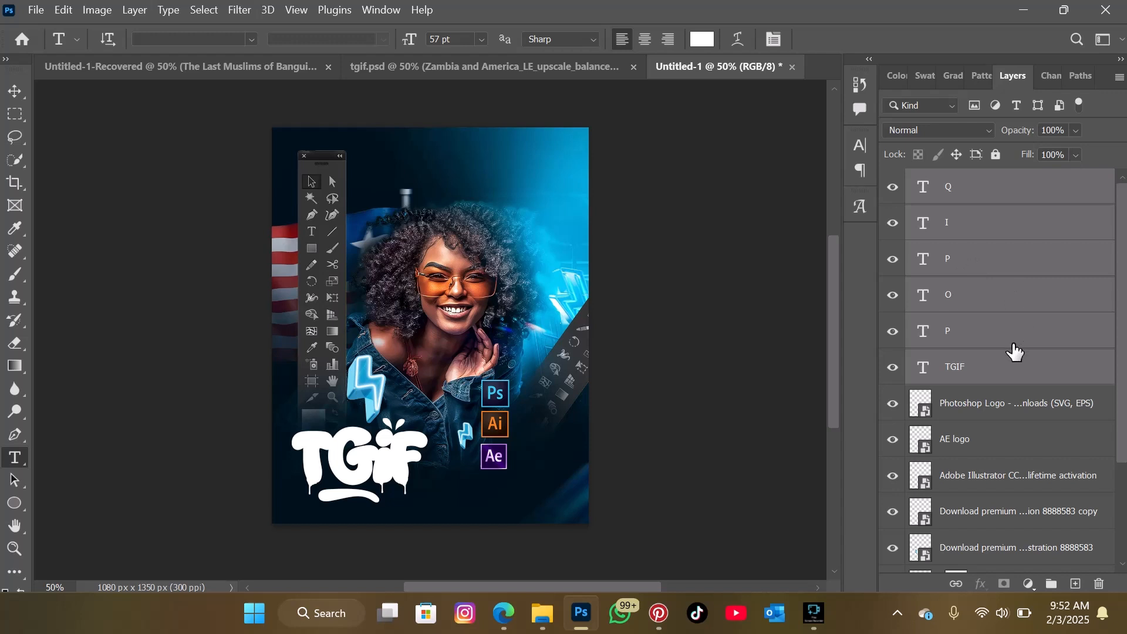
right_click(997, 347)
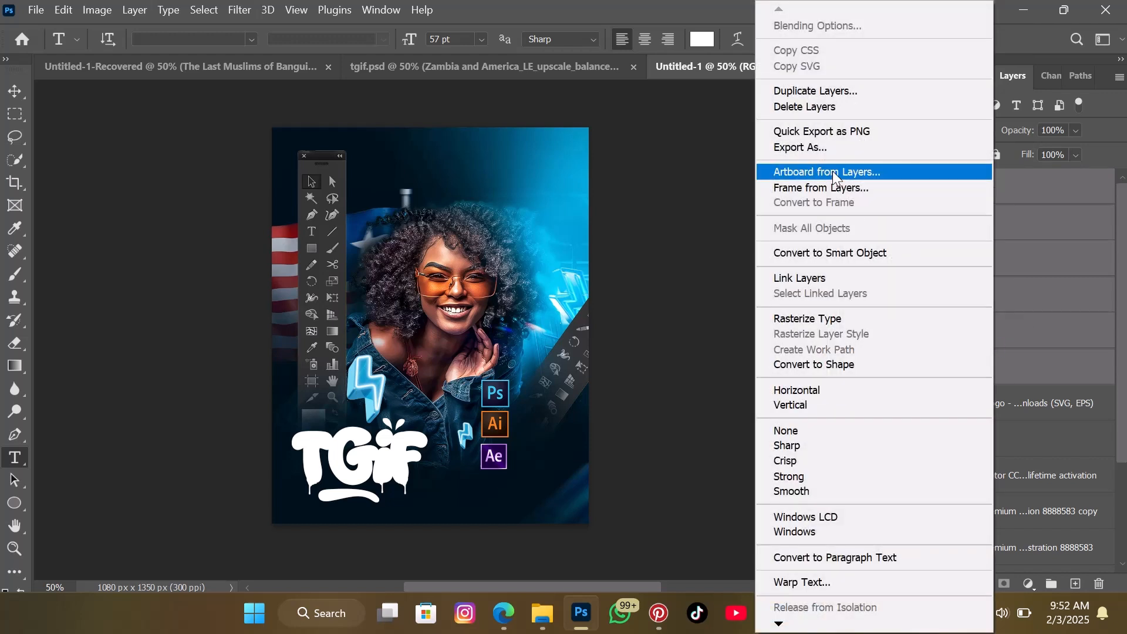
left_click(856, 256)
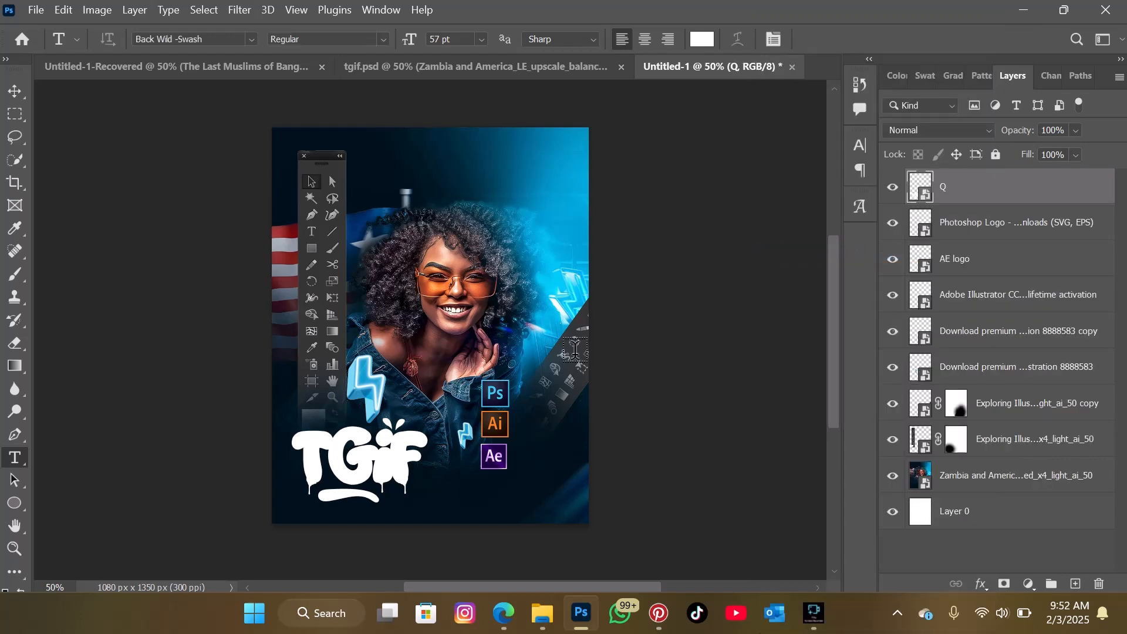
left_click(12, 94)
left_click(358, 450)
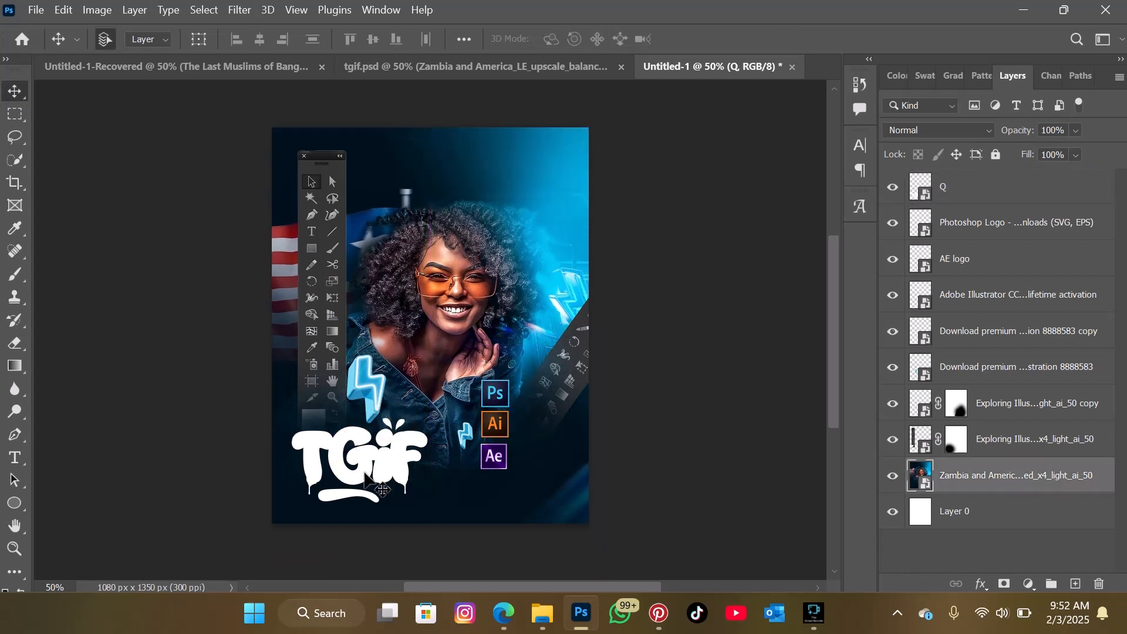
left_click(382, 466)
mouse_move(383, 468)
left_mouse_down()
mouse_move(376, 482)
mouse_move(382, 474)
left_mouse_up()
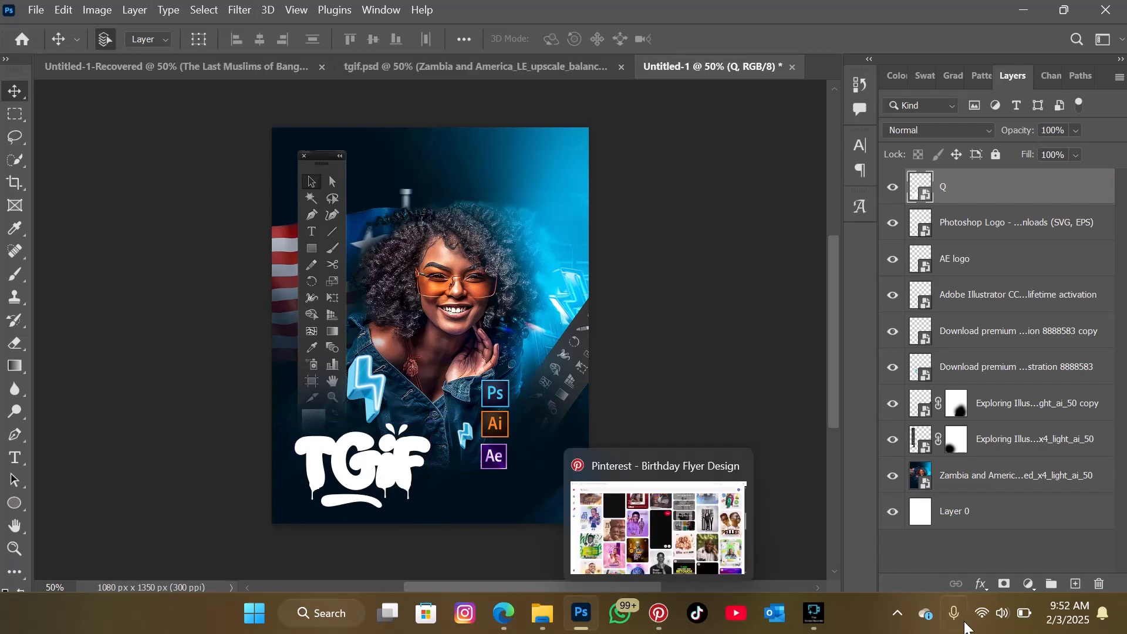
Step: Add a Gradient Overlay to the TGIF smart object using the Blue_16 preset from the Blues group
left_click(981, 584)
left_click(1014, 535)
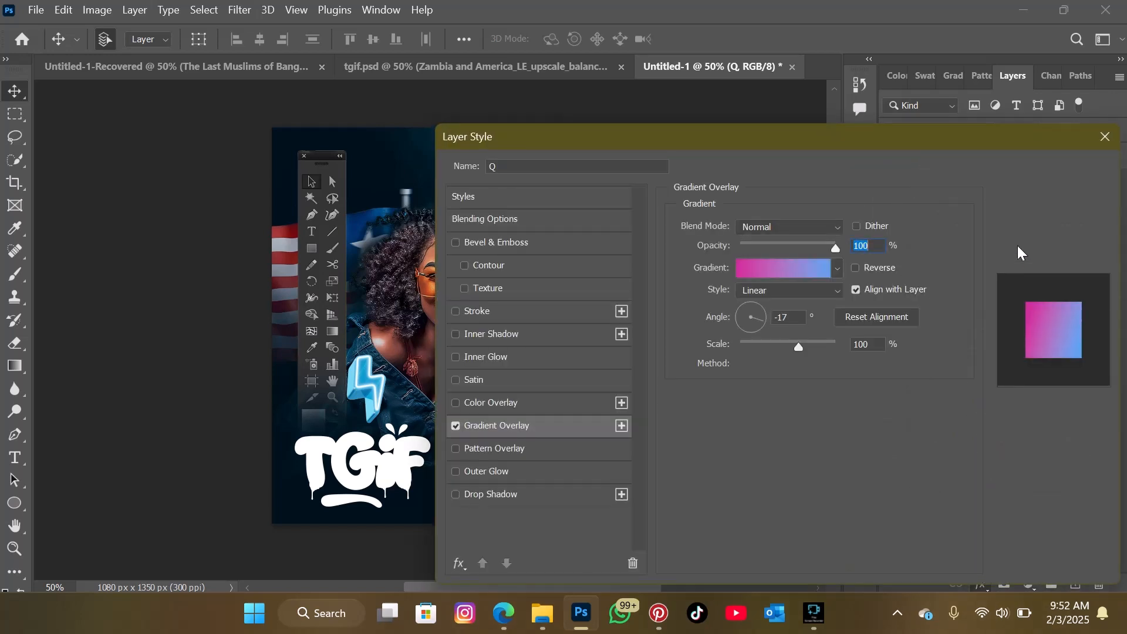
left_click(767, 268)
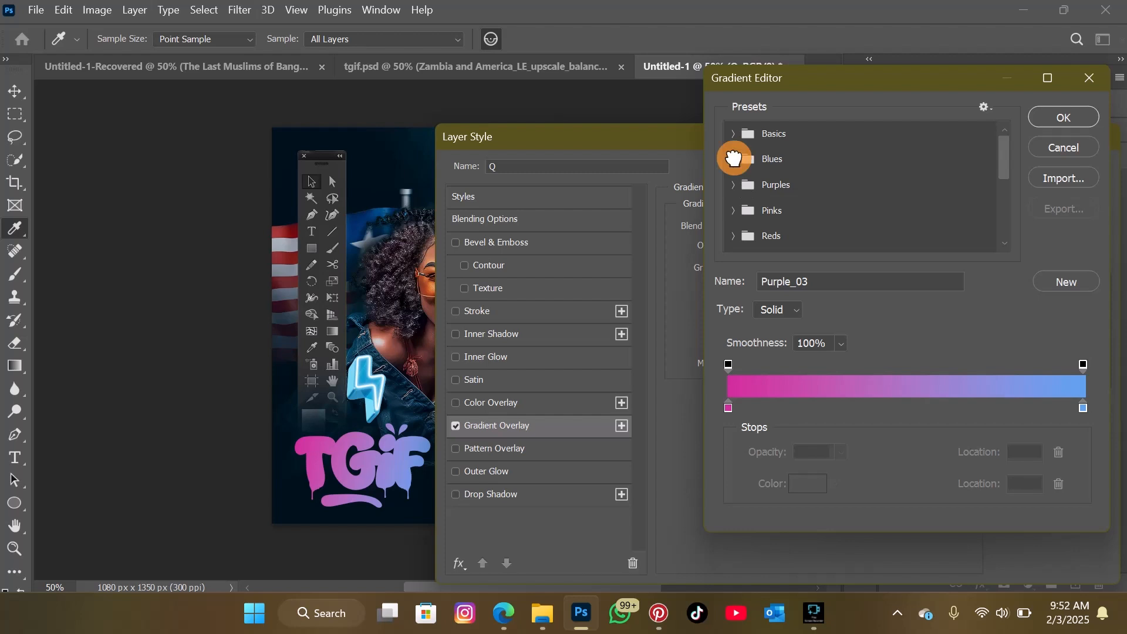
left_click(733, 158)
left_click(843, 205)
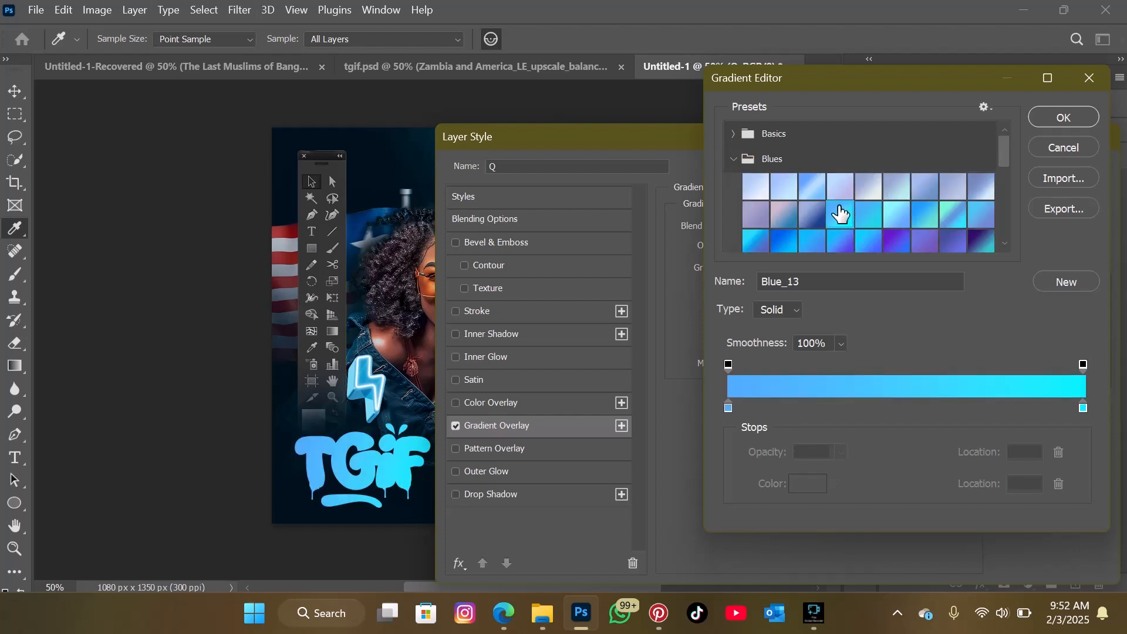
left_click(948, 216)
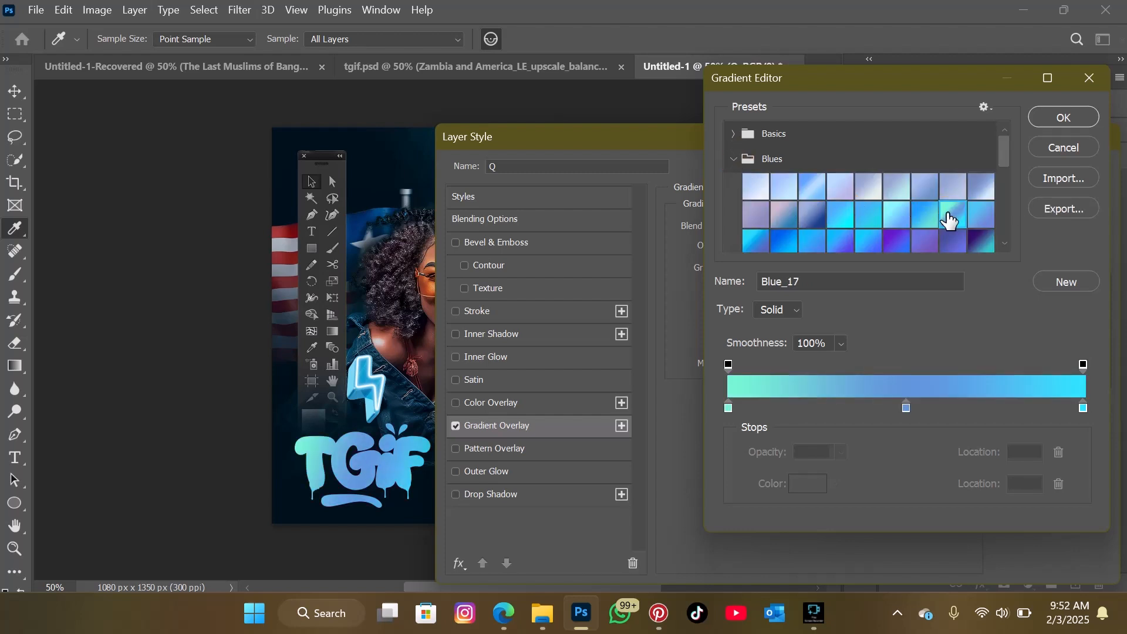
left_click(926, 214)
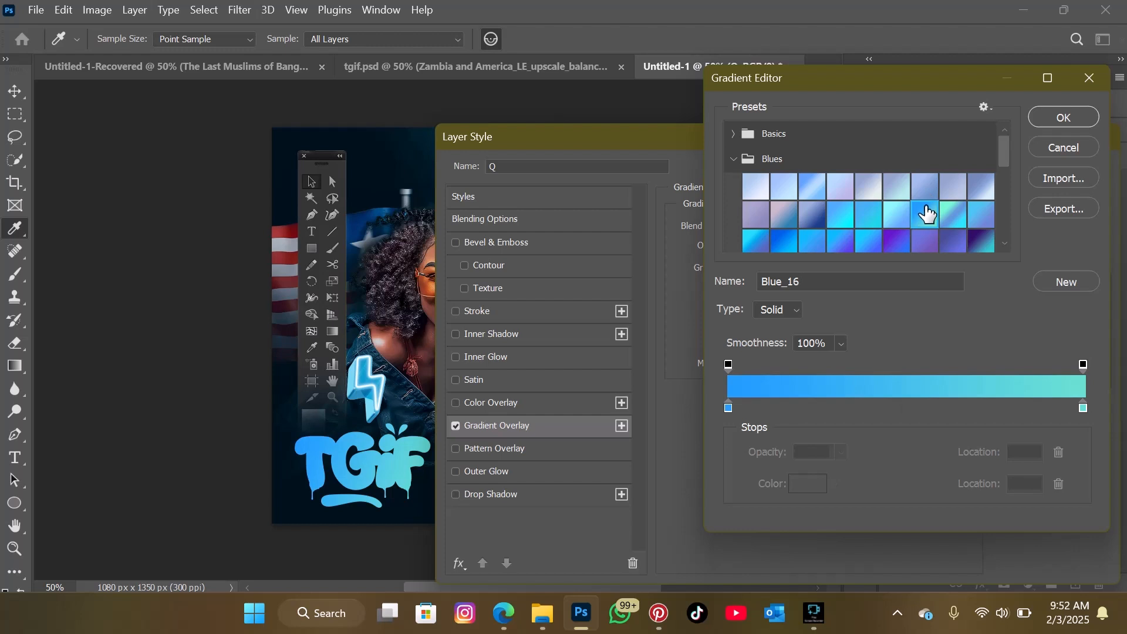
Step: Compare the Blue_13 and Blue_17 gradient presets on the TGIF lettering and return to Blue_16
left_click(841, 215)
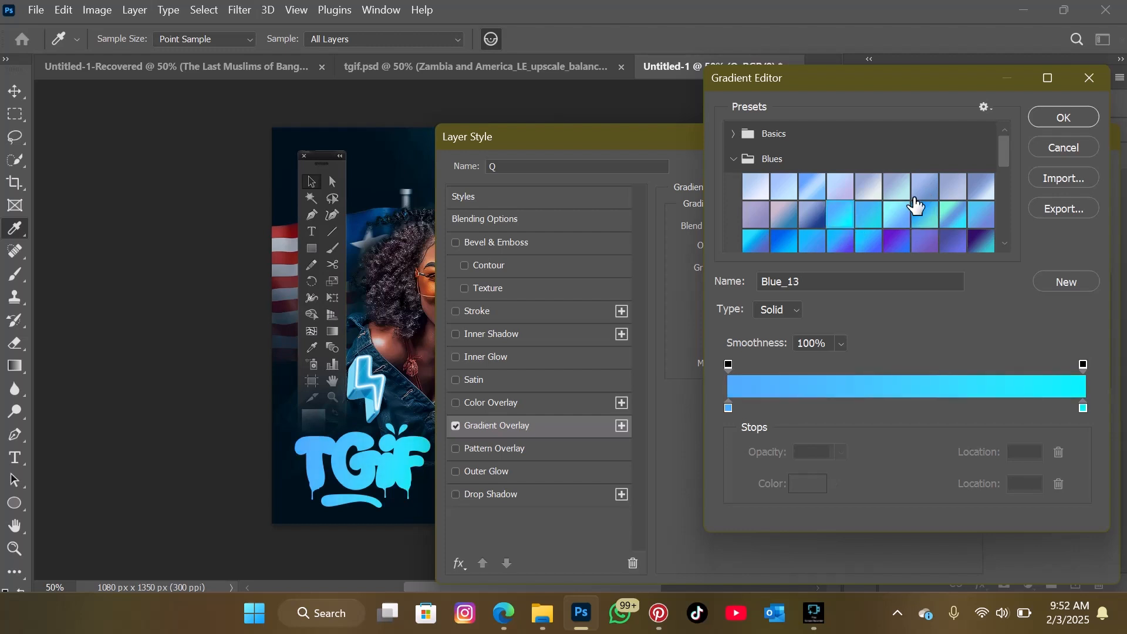
left_click(924, 218)
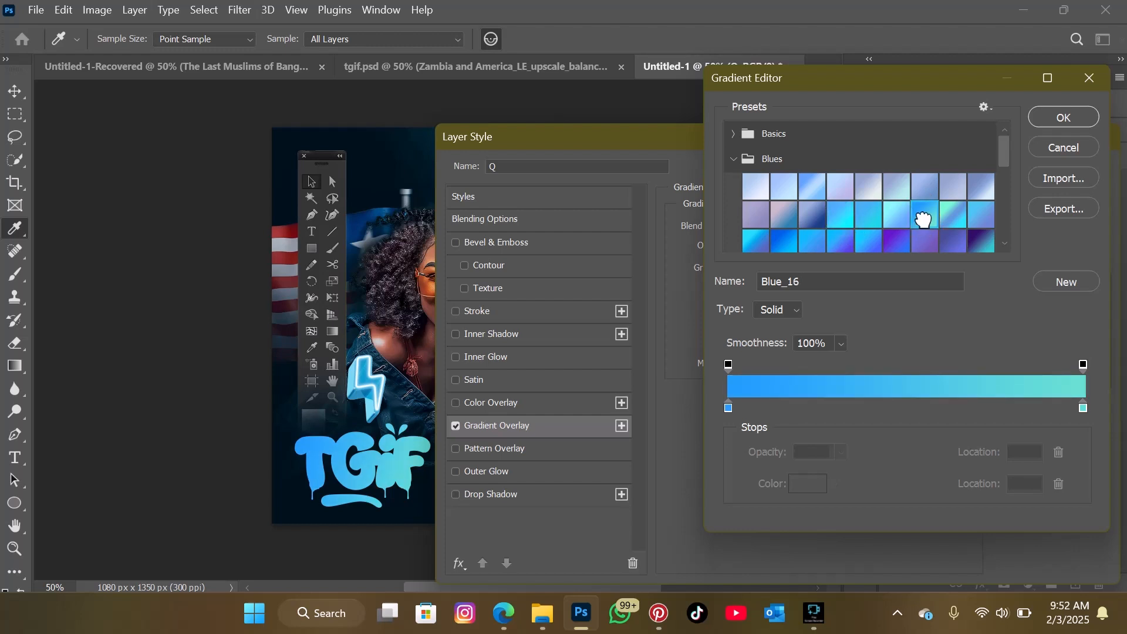
left_click(952, 215)
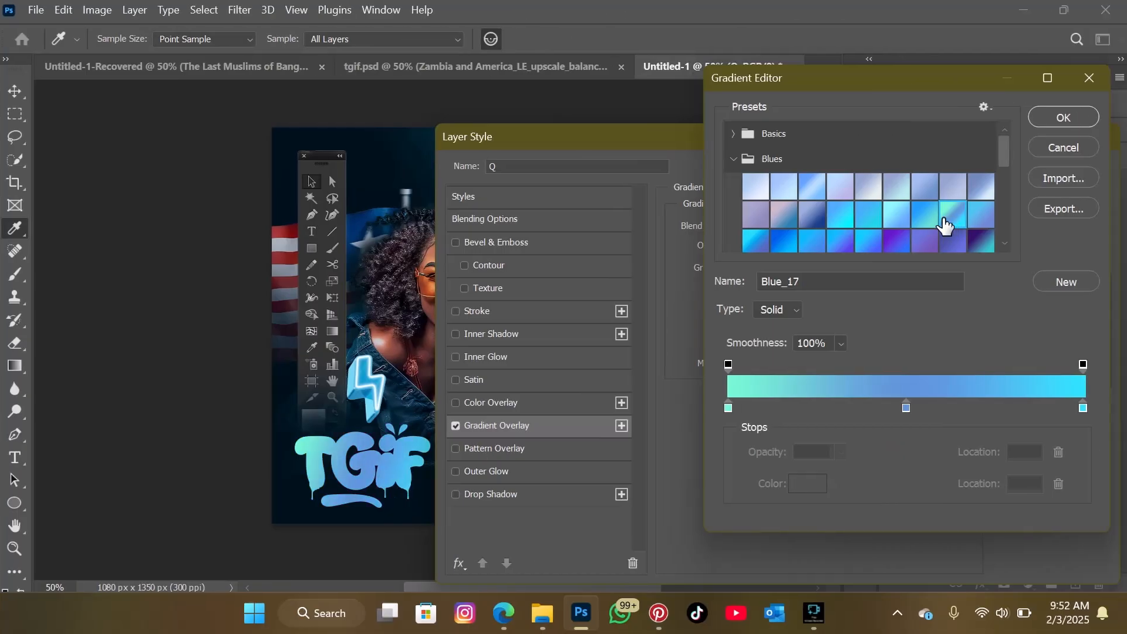
left_click(926, 218)
scroll(896, 223, "down", 1)
scroll(896, 222, "down", 1)
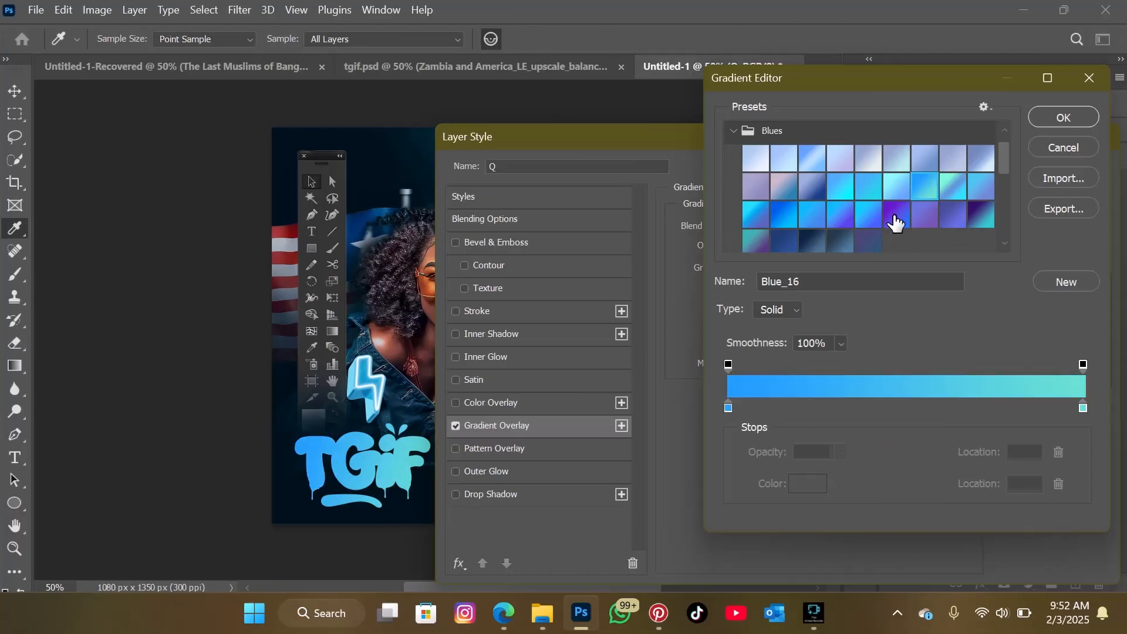
scroll(896, 223, "up", 2)
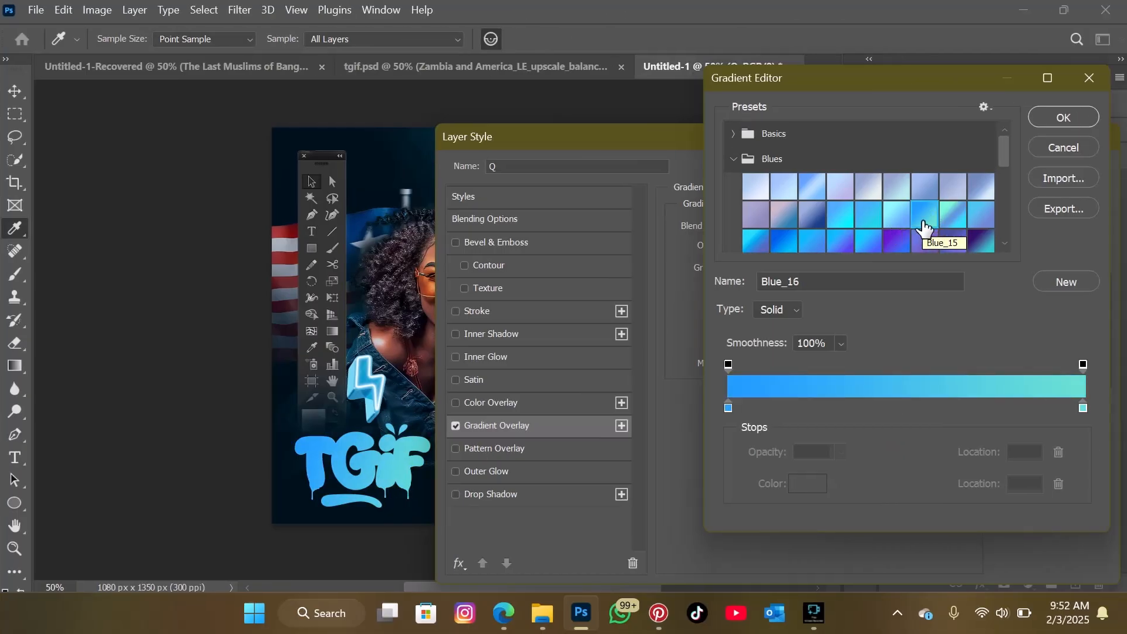
left_click(845, 218)
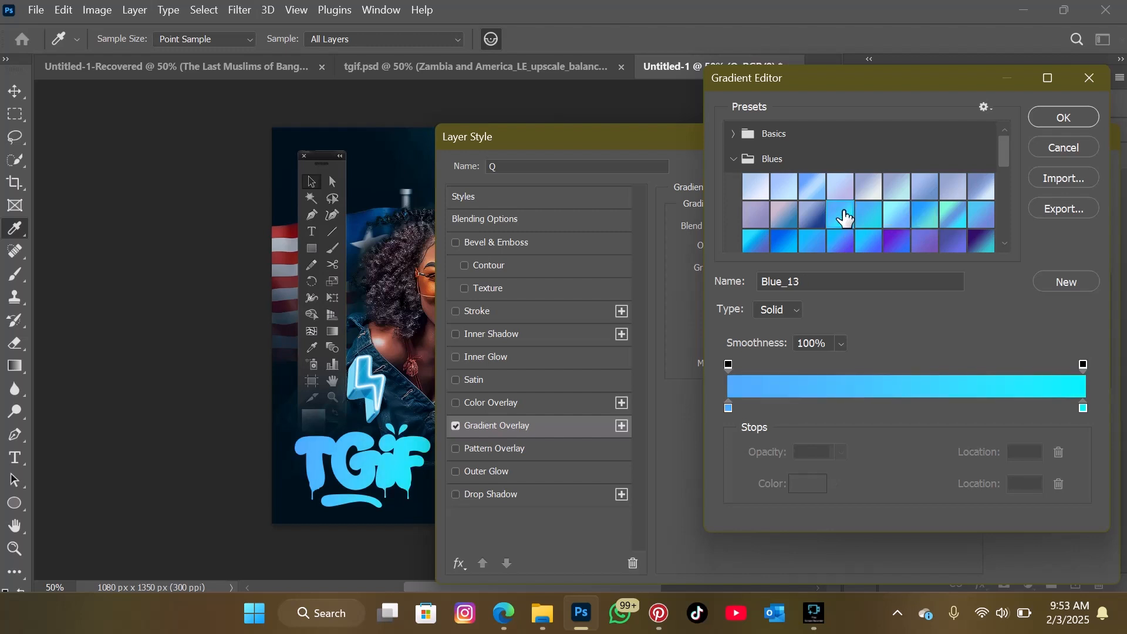
left_click(921, 217)
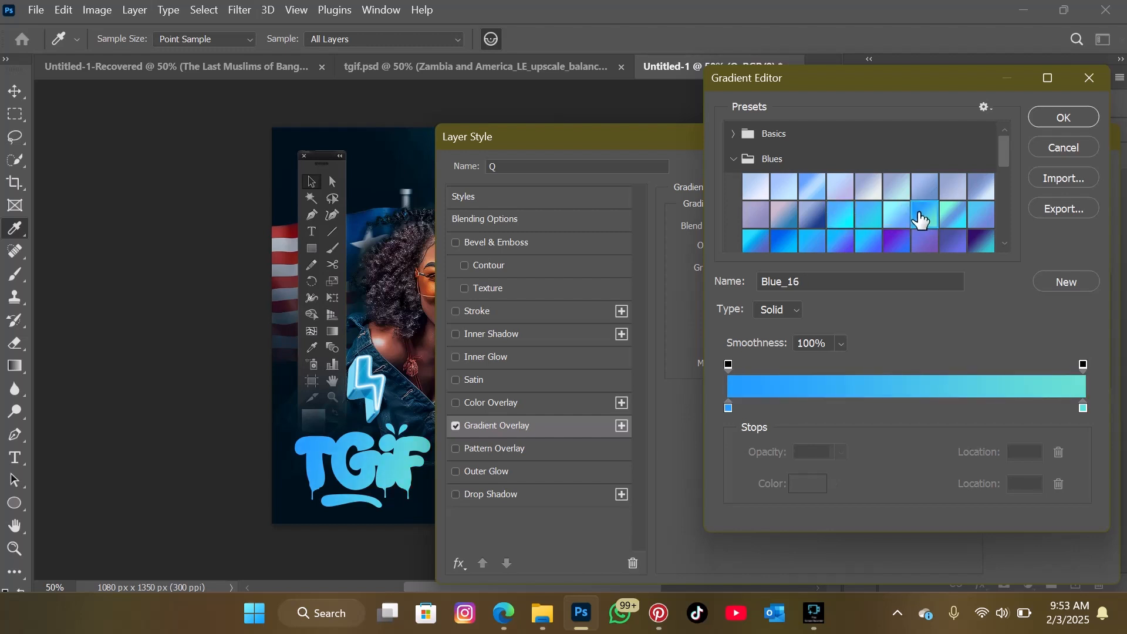
Step: Move the gradient's teal color stop to location 88 and apply the Gradient Overlay to the lettering
left_click_drag(1081, 409, 1043, 411)
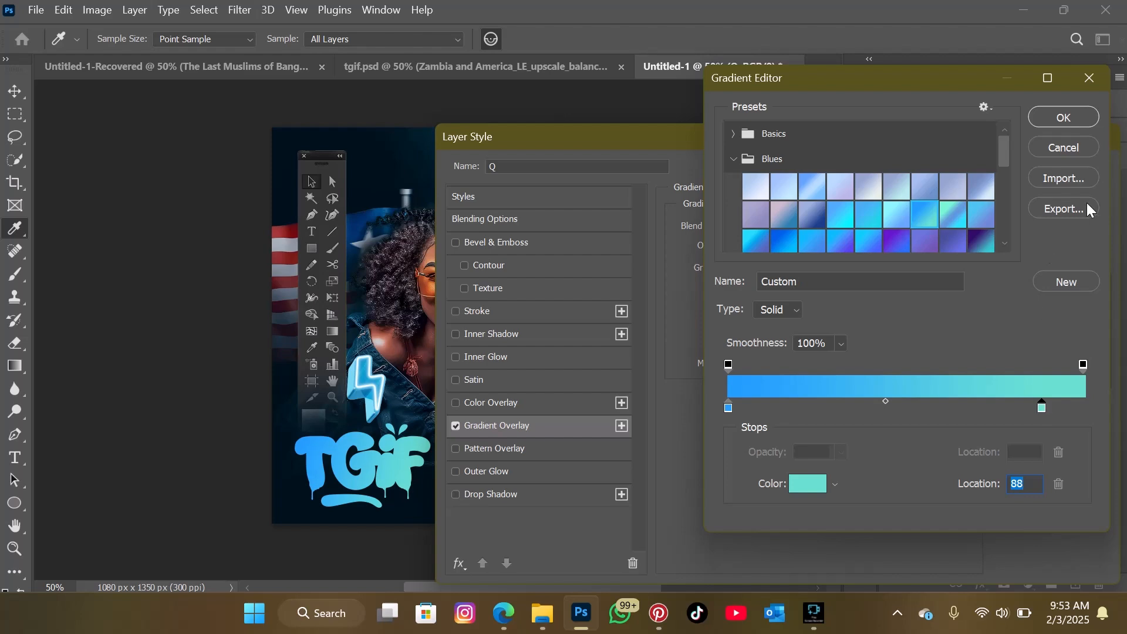
left_click(1067, 119)
left_click(1064, 172)
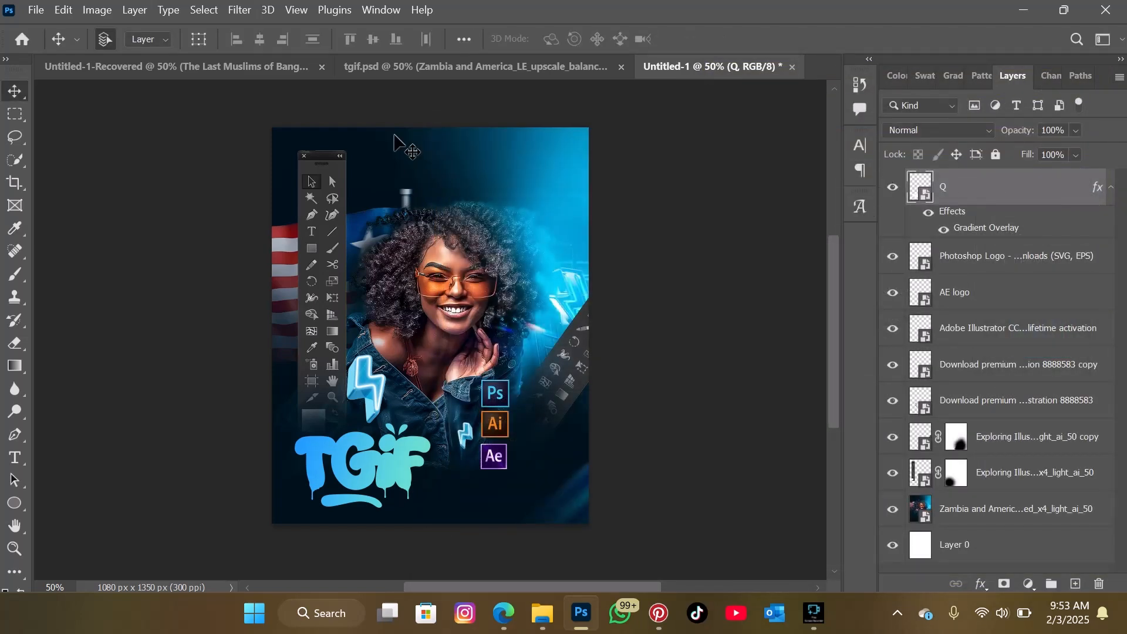
Step: Examine the finished TGIF lettering in tgif.psd as a reference and return to Untitled-1
left_click(412, 67)
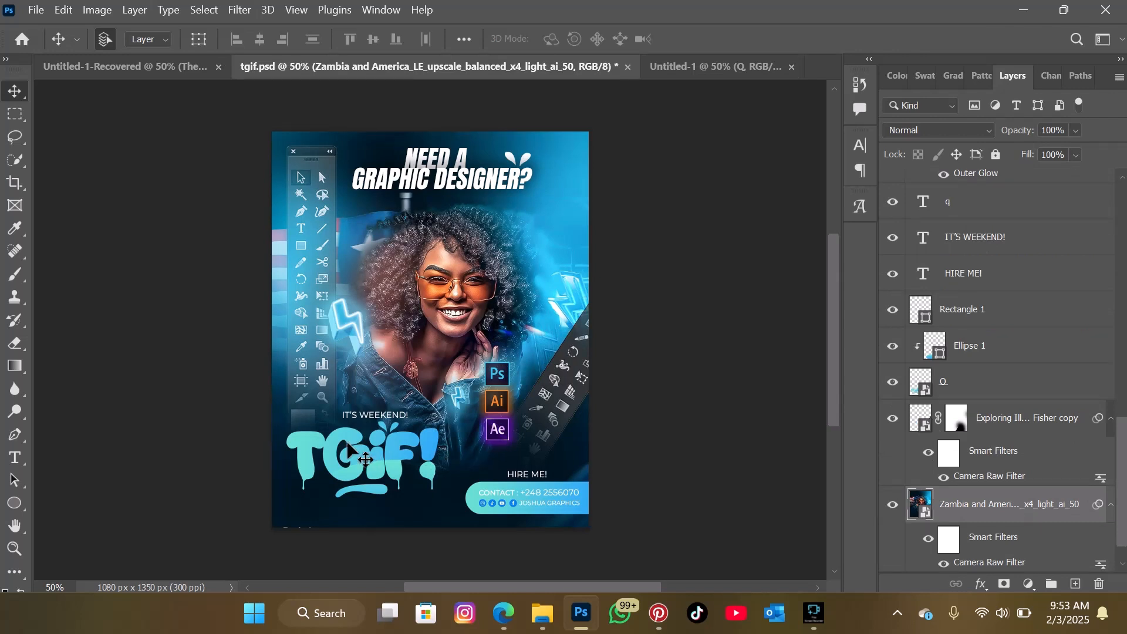
left_click(390, 467)
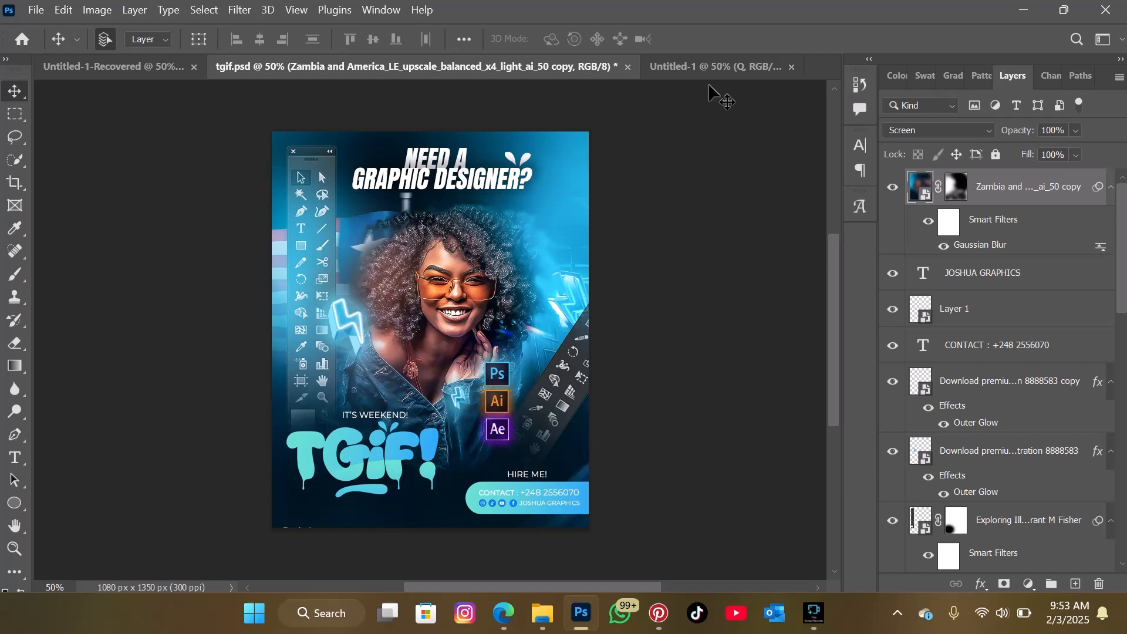
left_click(714, 69)
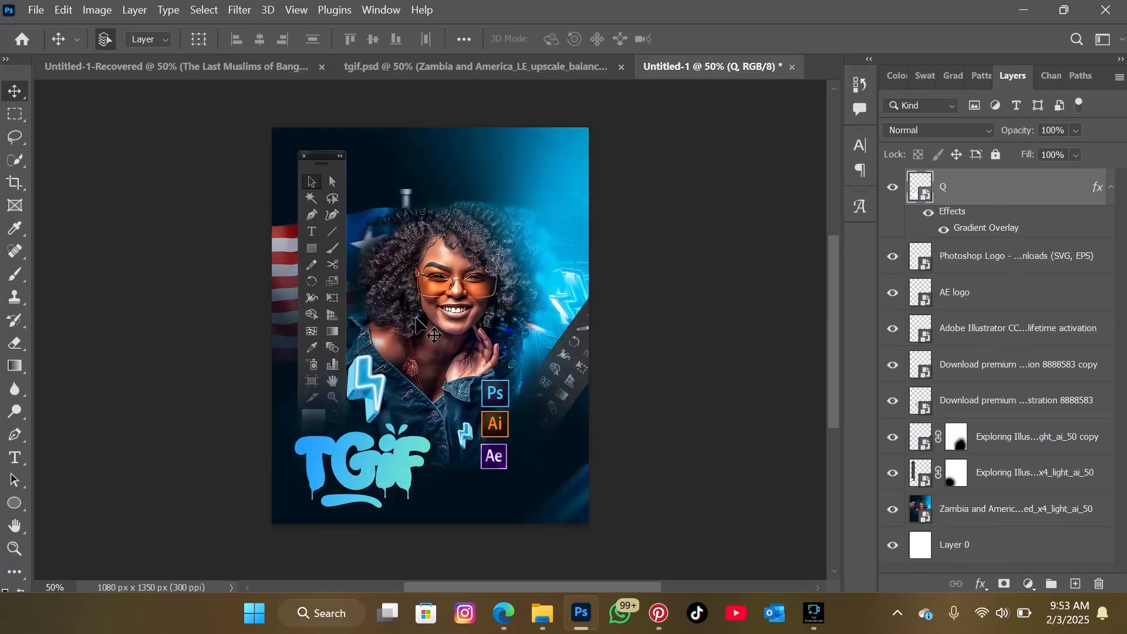
Step: Draw a white ellipse about 402 x 240 px over the lower part of the TGIF lettering with the Ellipse tool
left_click(12, 507)
left_click(12, 511)
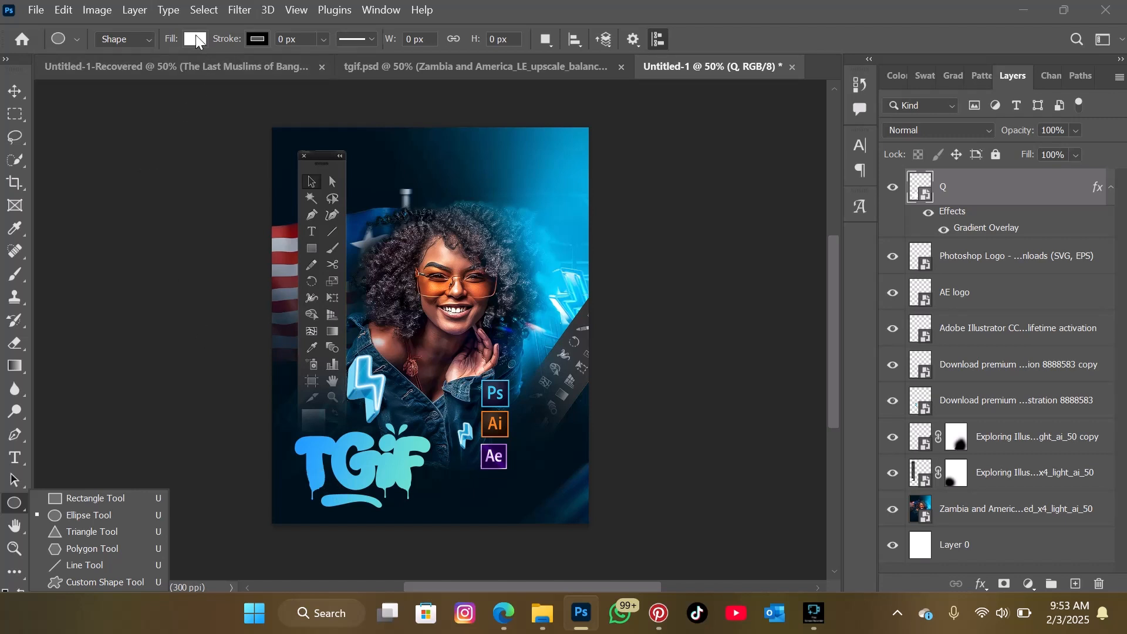
left_click_drag(318, 477, 435, 541)
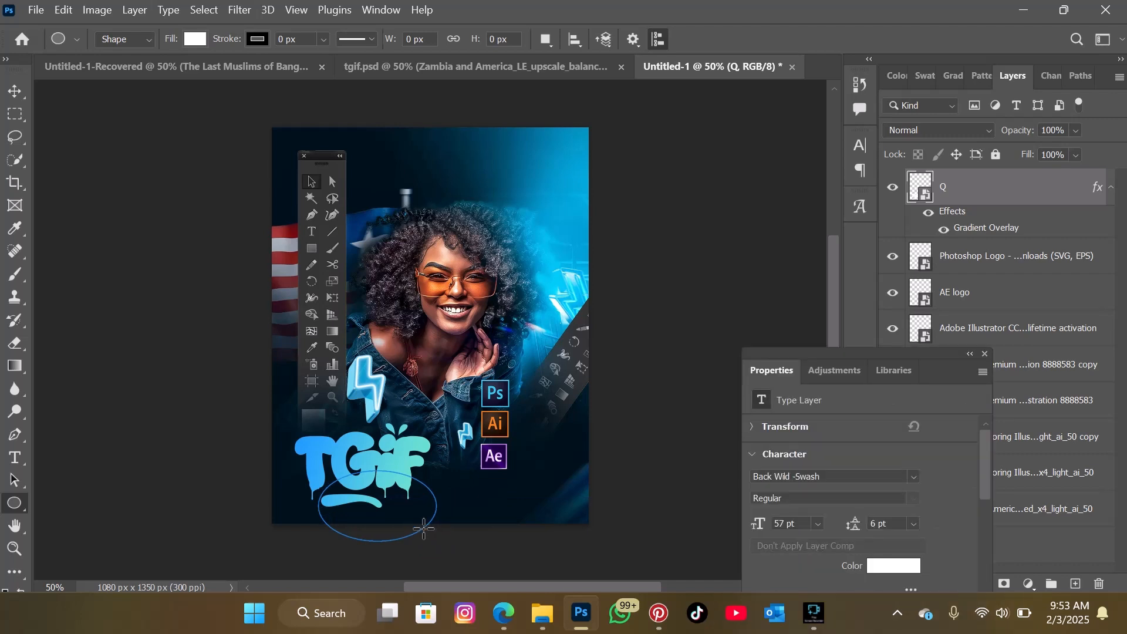
left_click(986, 354)
Step: Add a Gradient Overlay to the ellipse with the blue-to-teal gradient, Linear style and a -17° angle
left_click(980, 585)
left_click(1001, 531)
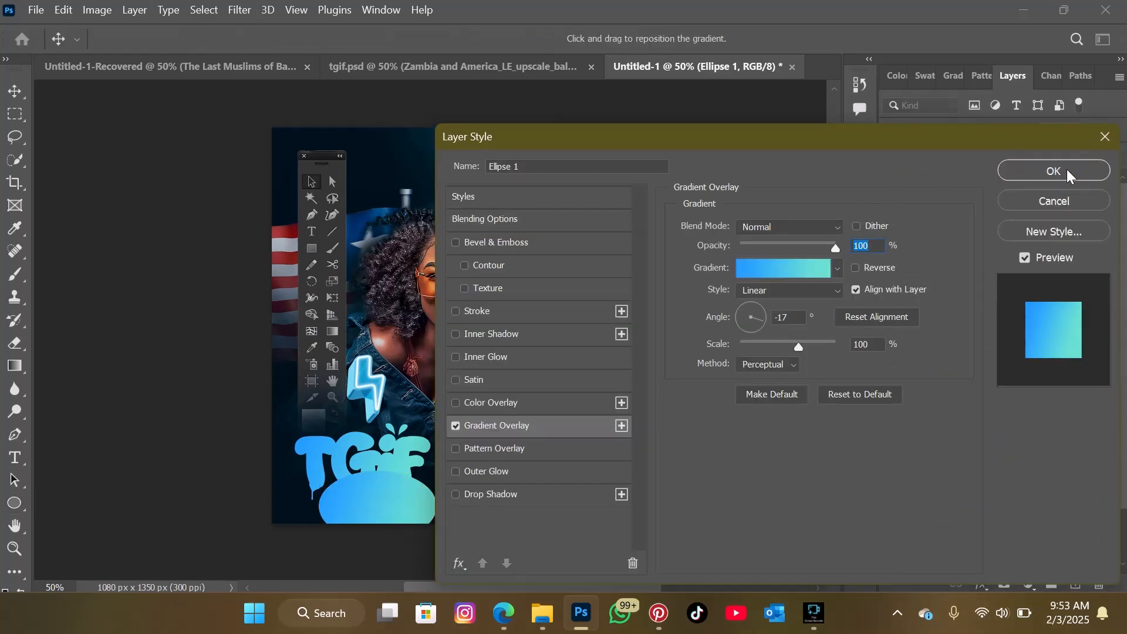
left_click(1067, 172)
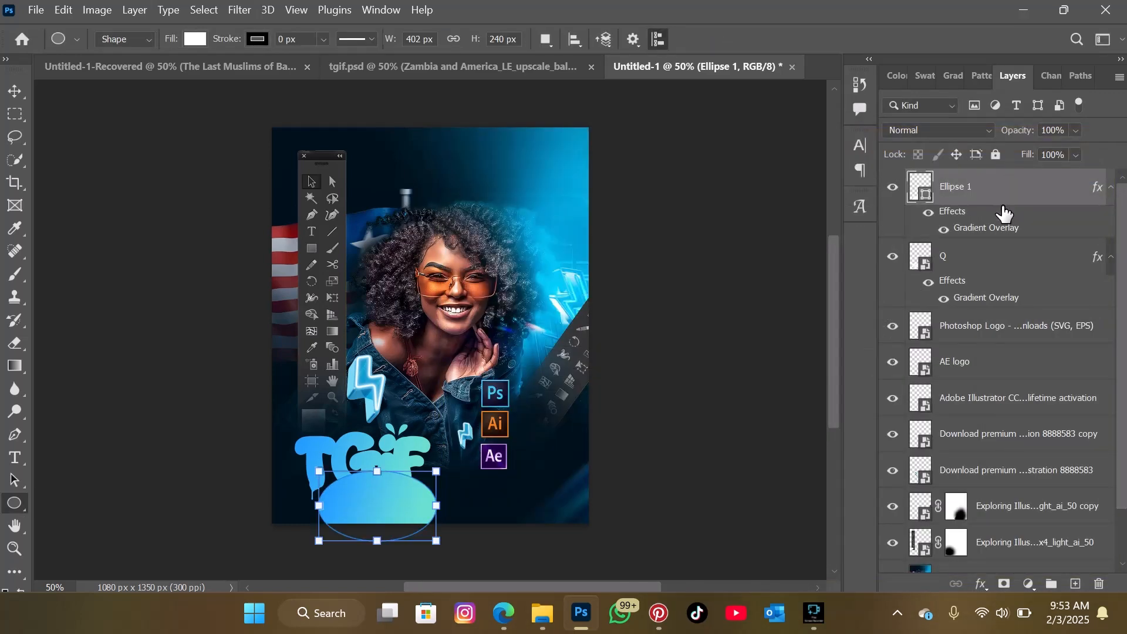
Step: Clip the ellipse to the TGIF lettering layer Q with a clipping mask
right_click(1012, 182)
left_click(880, 371)
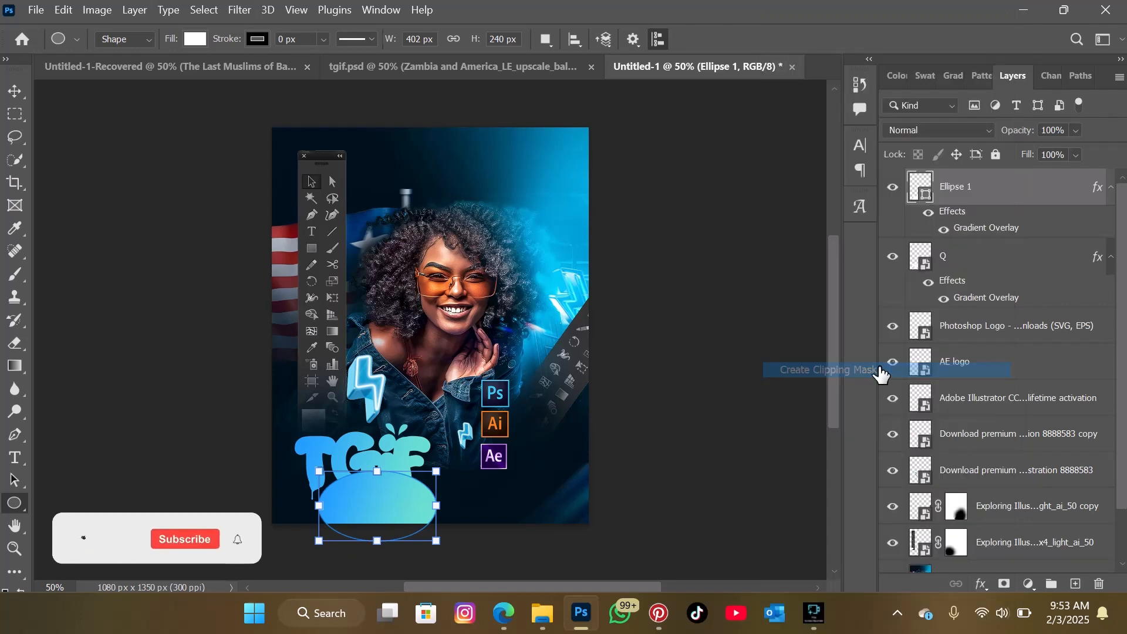
left_click(15, 89)
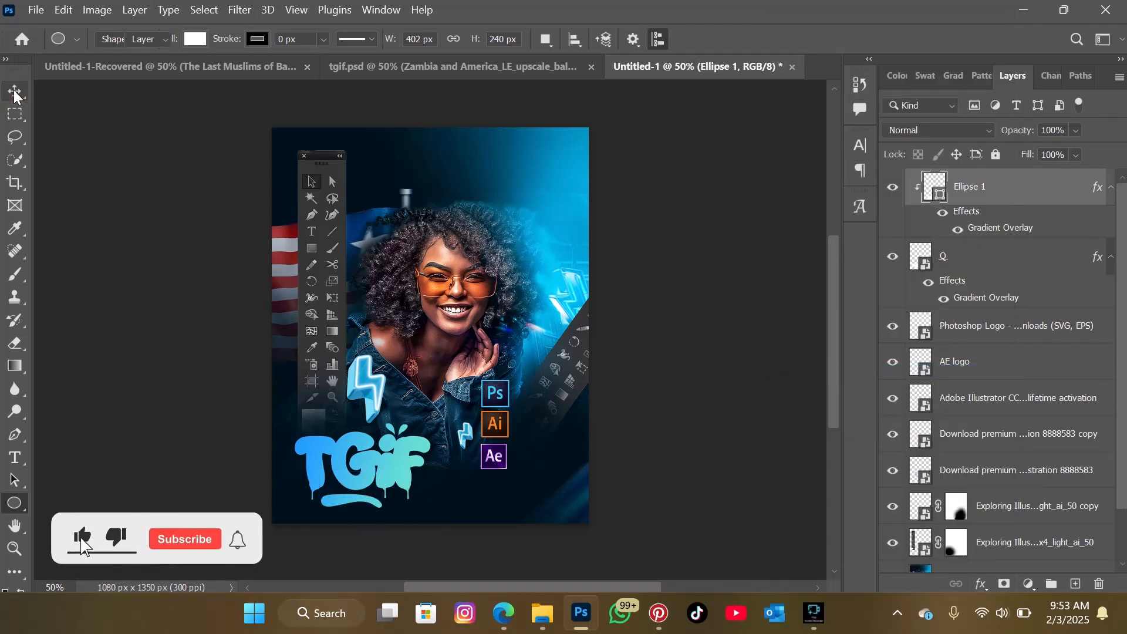
mouse_move(357, 482)
left_mouse_down()
mouse_move(405, 479)
mouse_move(357, 485)
left_mouse_up()
Step: Compare the Blue_16, Blue_13 and Blue_17 presets for the ellipse's Gradient Overlay and choose Blue_17
left_click(968, 586)
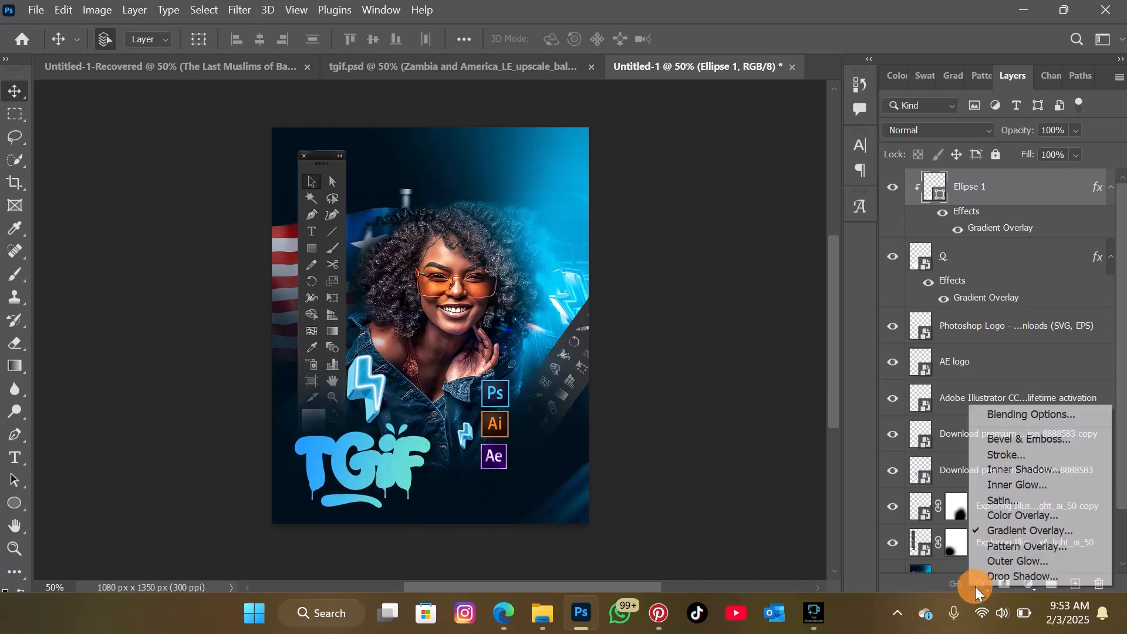
left_click(1006, 533)
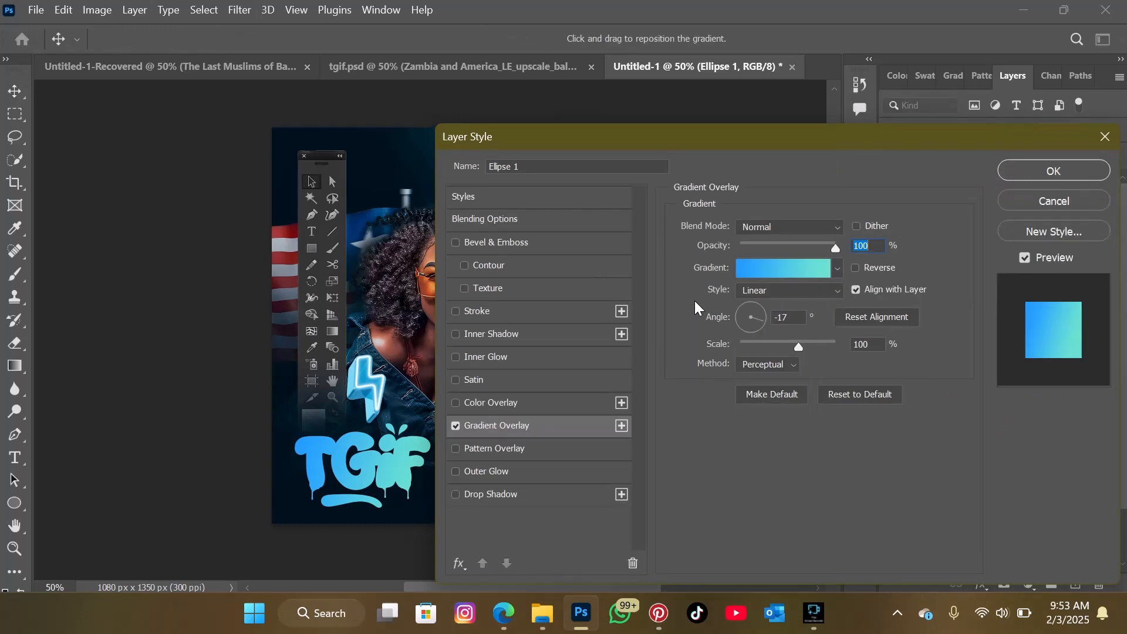
left_click(763, 277)
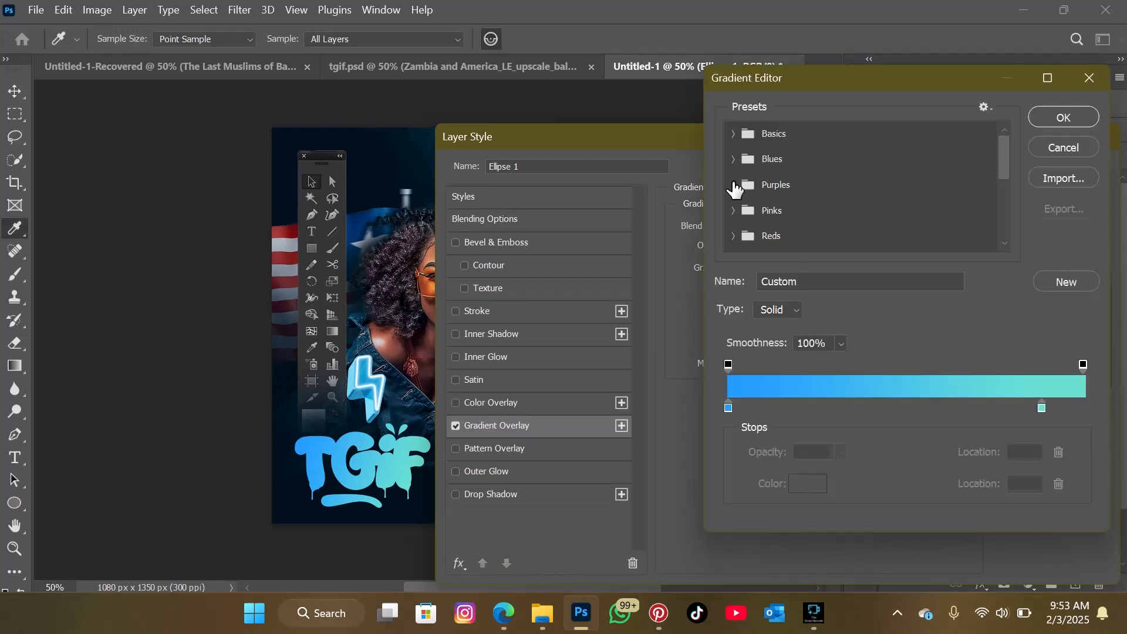
left_click(733, 160)
left_click(956, 218)
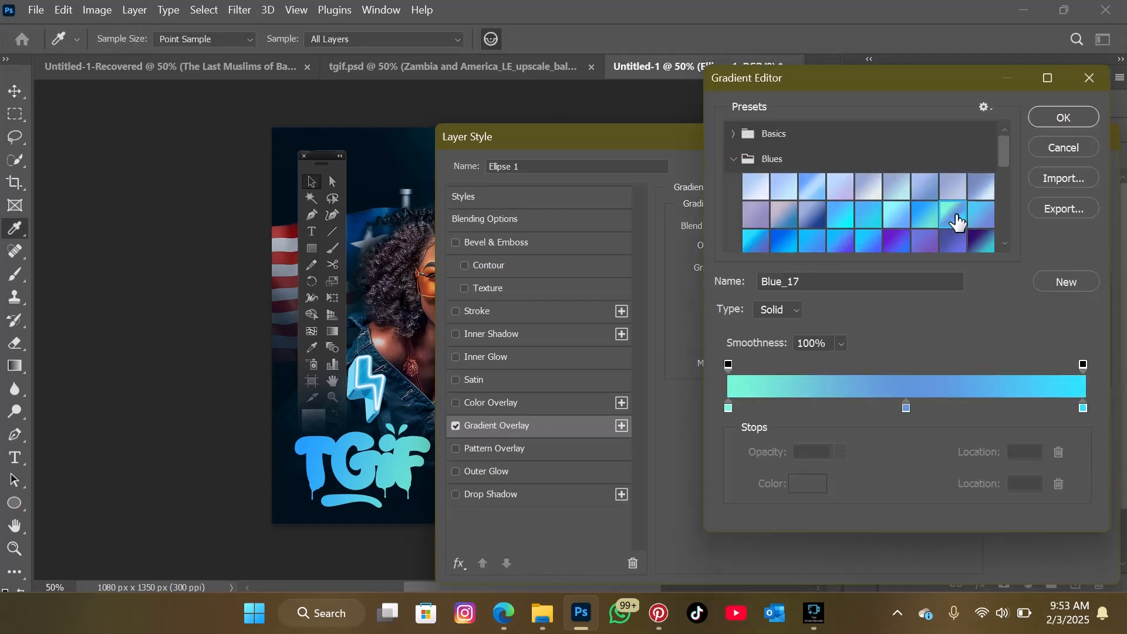
left_click(925, 216)
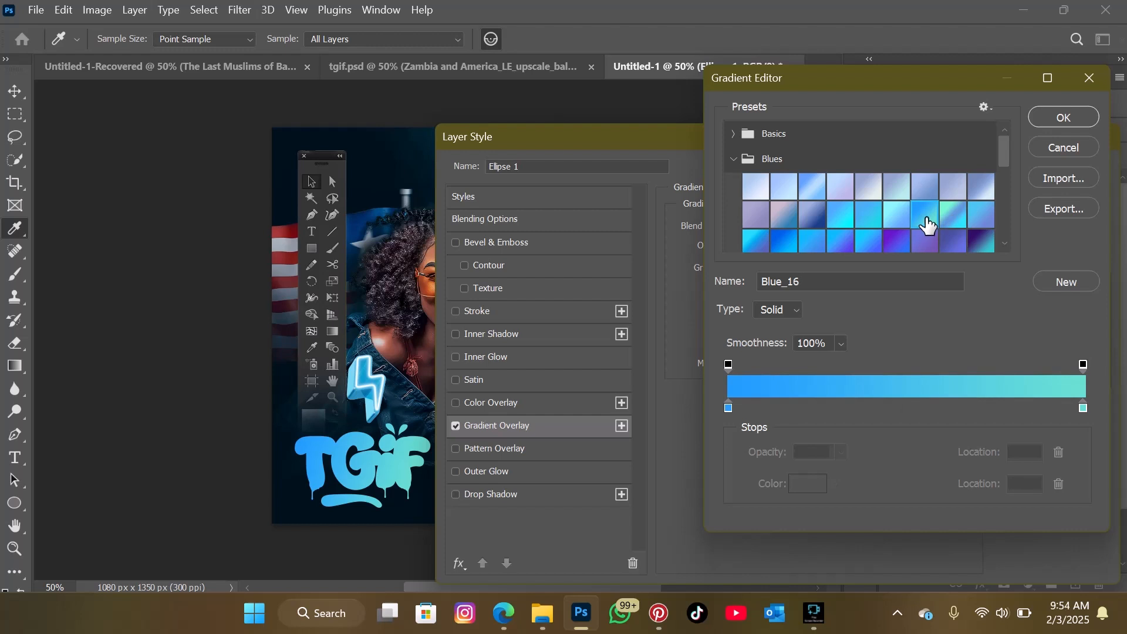
left_click(843, 213)
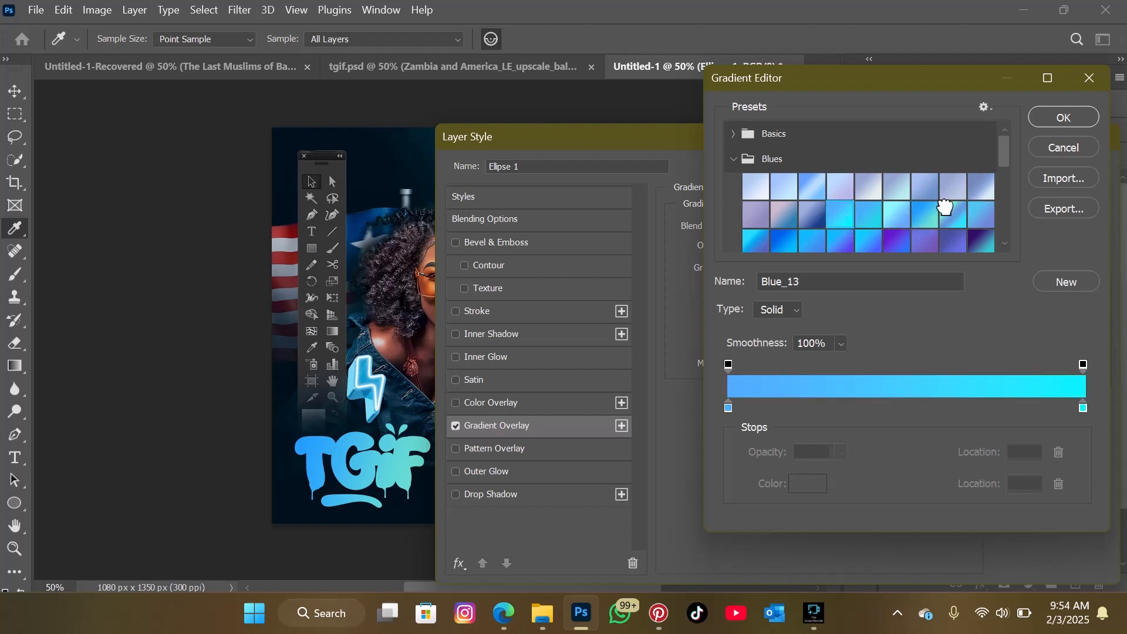
left_click(949, 211)
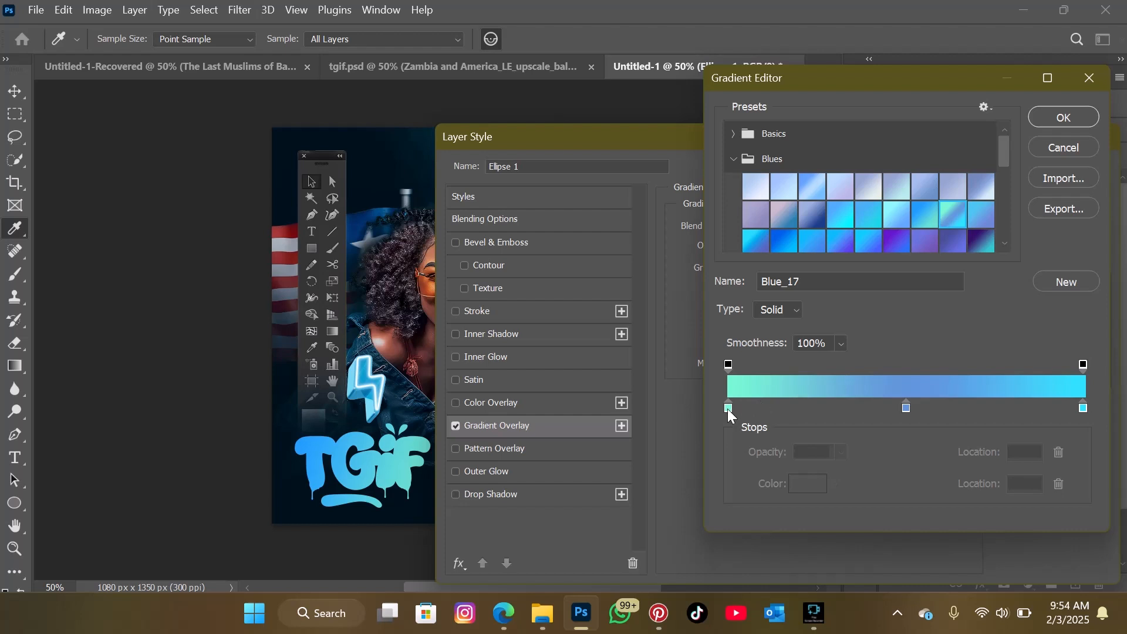
Step: Shift the ellipse gradient's teal stop inward, set its middle blue stop to location 66, and apply the overlay
left_click_drag(729, 409, 826, 413)
left_click_drag(906, 407, 966, 411)
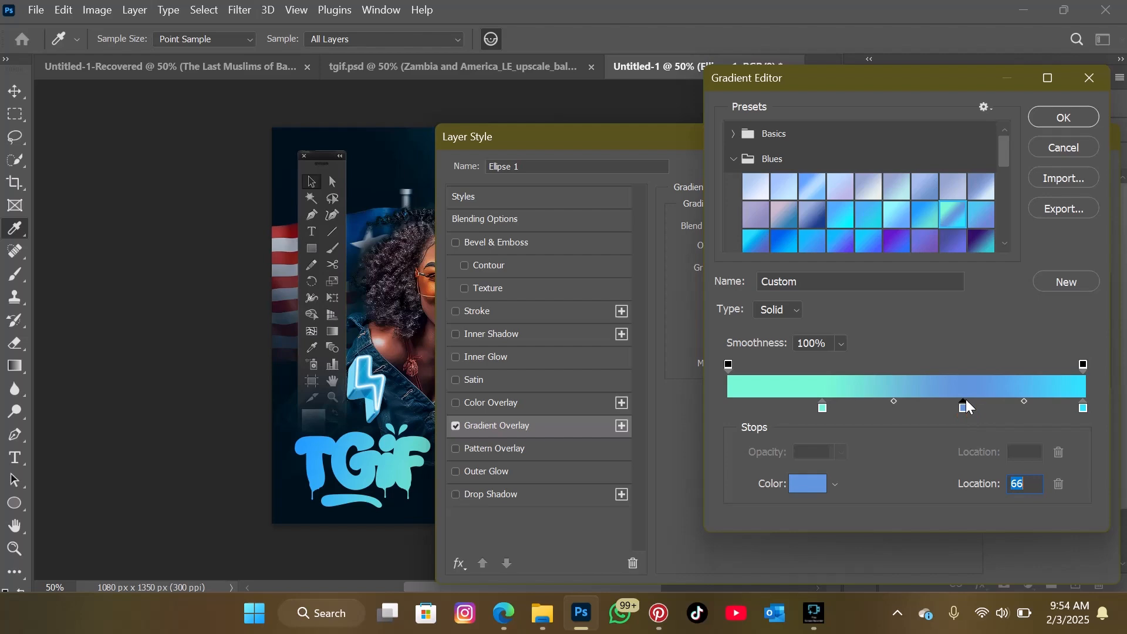
left_click(1072, 117)
left_click(1018, 176)
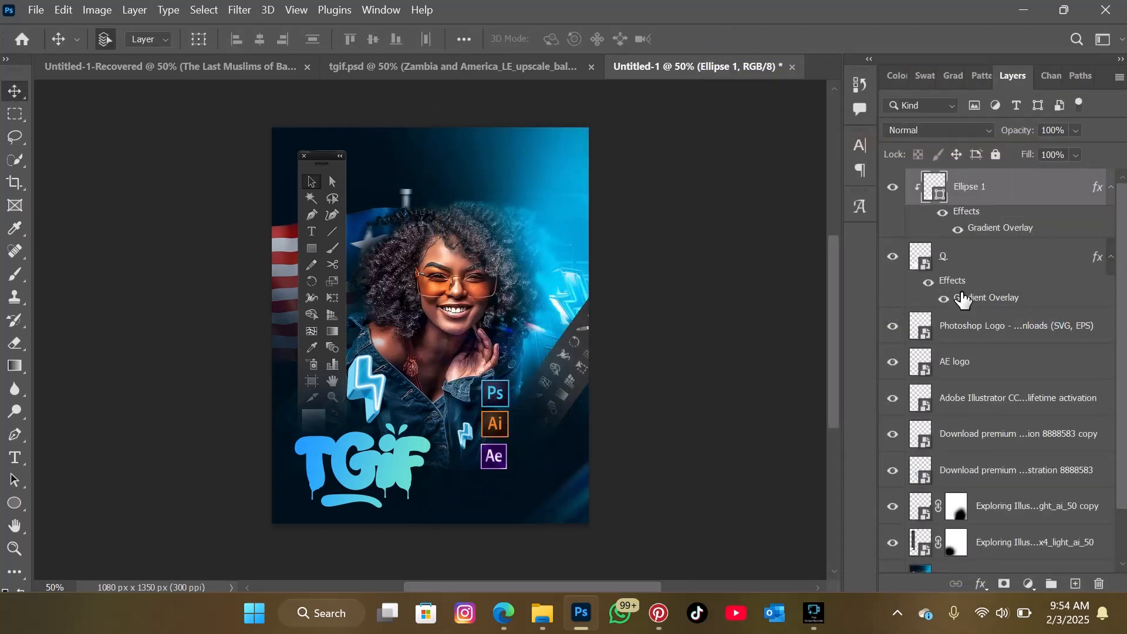
Step: Convert the TGIF lettering layer Q, including its Gradient Overlay, to a smart object
left_click(999, 251)
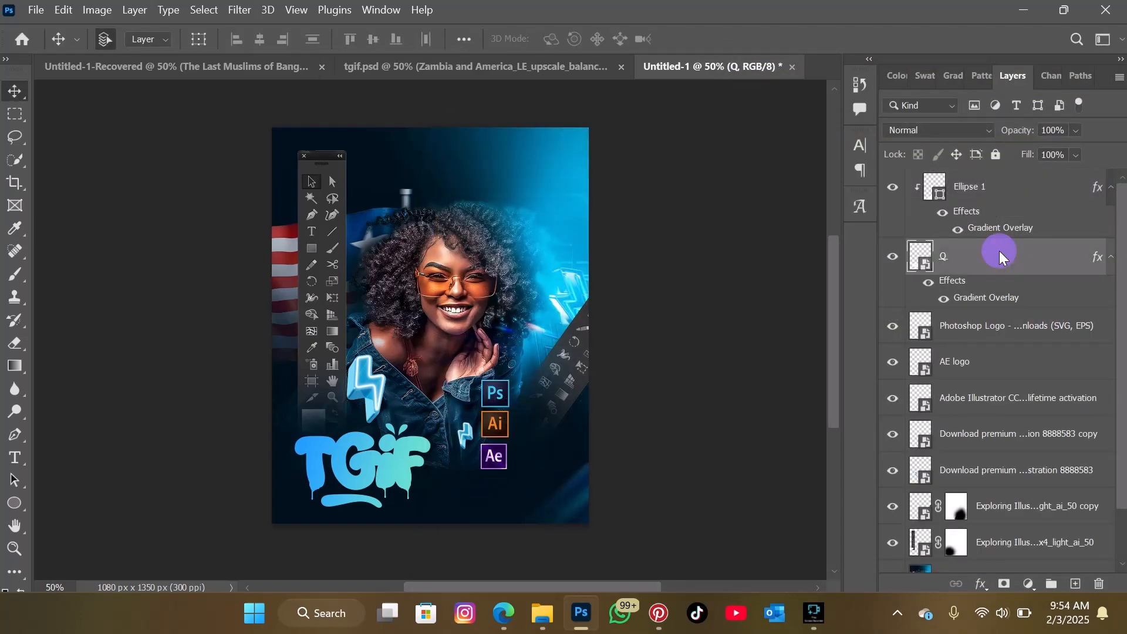
right_click(999, 252)
left_click(865, 213)
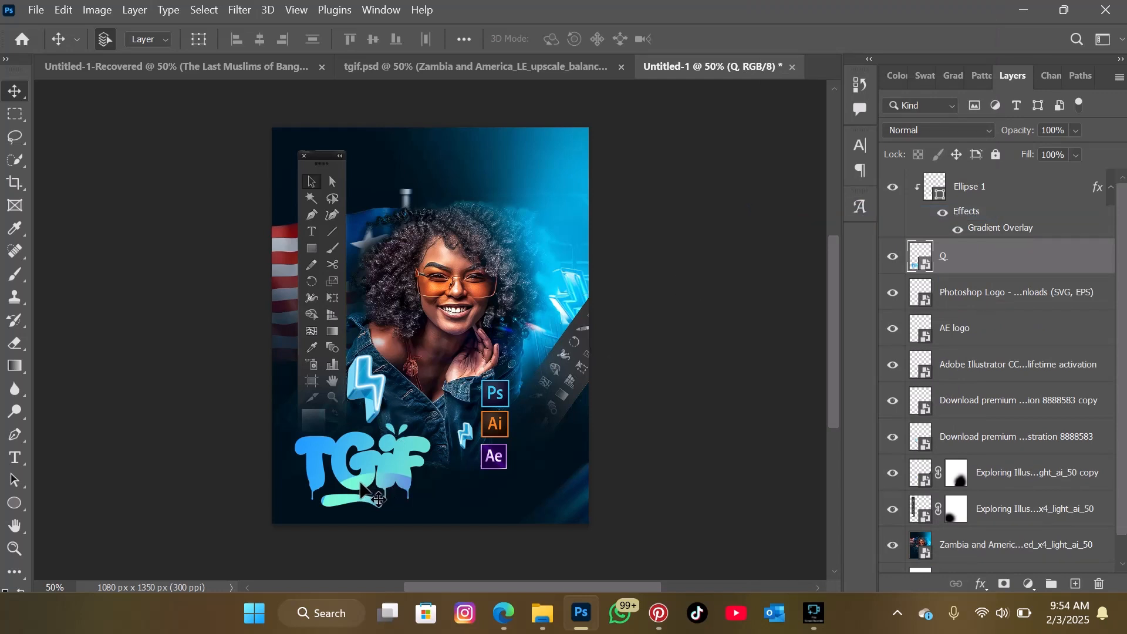
Step: Reposition the clipped ellipse and scale it to about 170% so its curve crosses the lower part of the TGIF letters
left_click(361, 488)
mouse_move(360, 489)
left_mouse_down()
mouse_move(389, 474)
mouse_move(371, 478)
mouse_move(399, 486)
mouse_move(378, 481)
left_mouse_up()
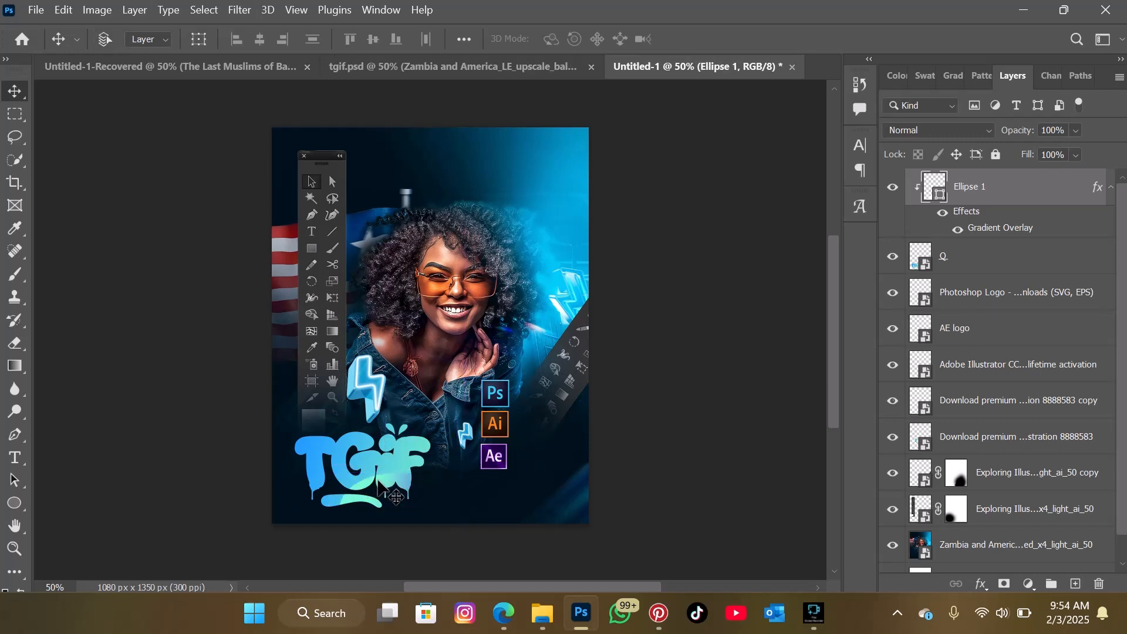
key("ctrl+t")
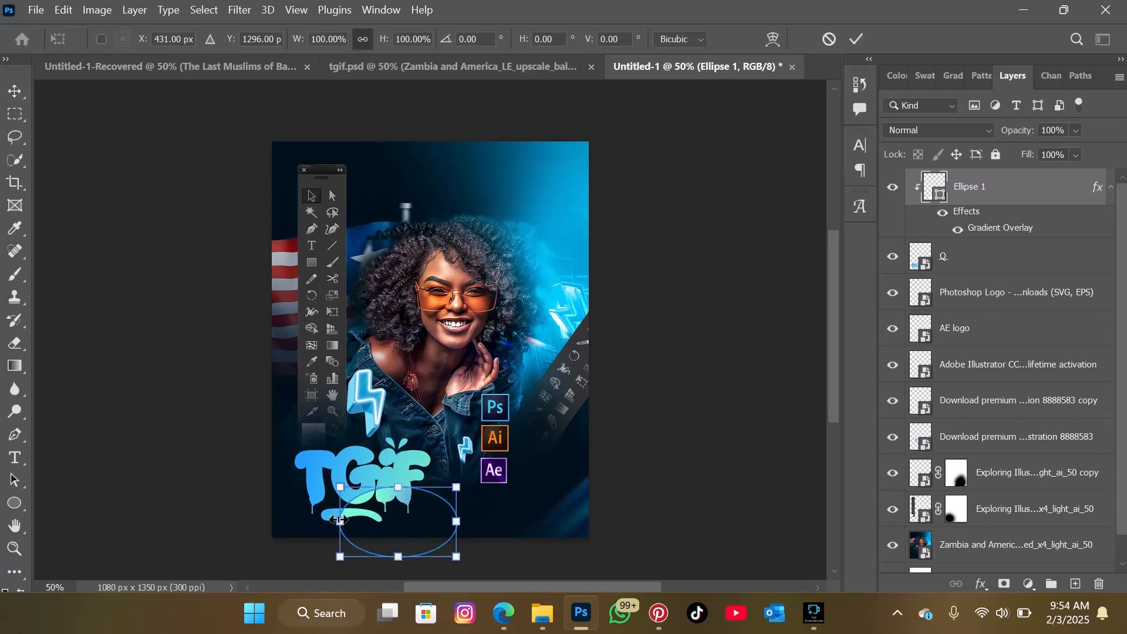
left_click_drag(339, 519, 252, 509)
left_click_drag(380, 520, 427, 542)
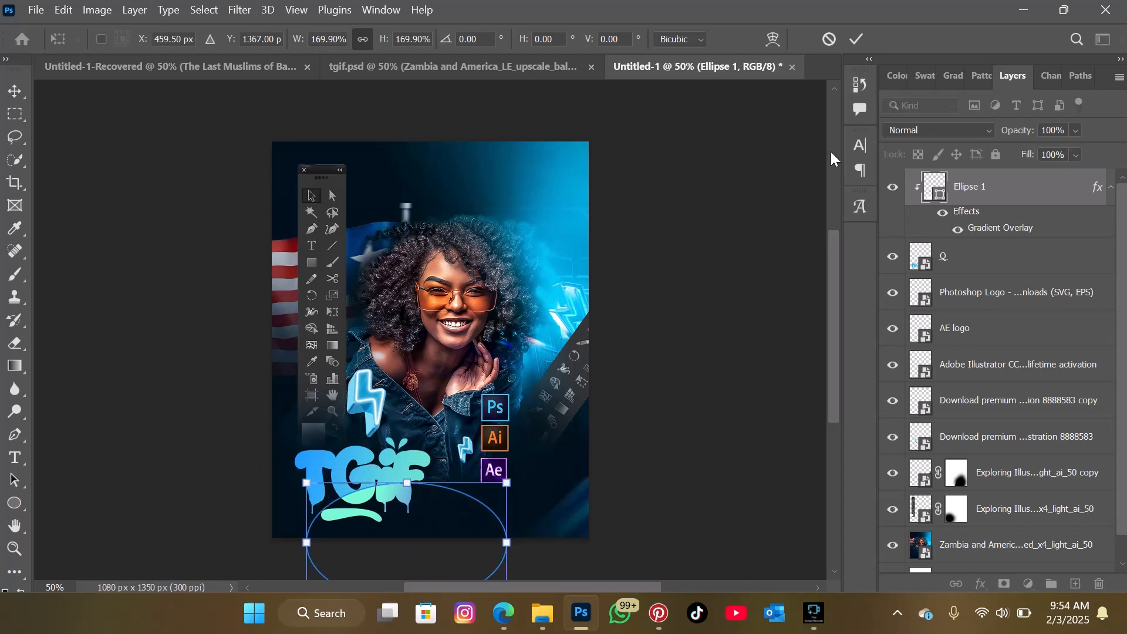
left_click(849, 34)
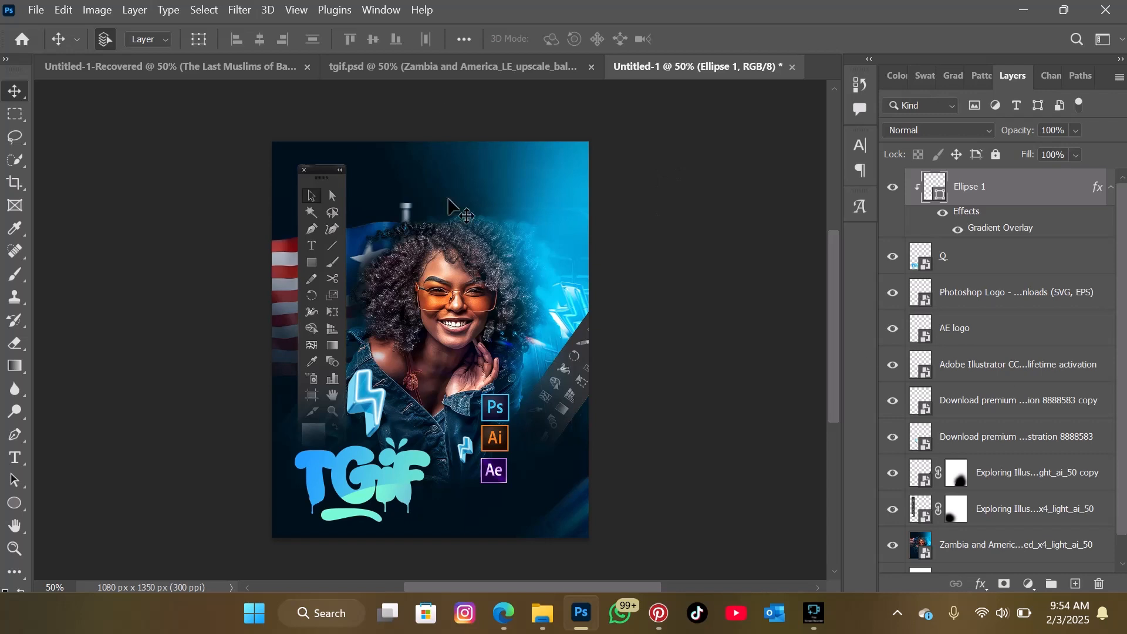
Step: Check the headline in tgif.psd, then start a text layer near the top of Untitled-1 in Anton Regular at 20 pt
left_click(437, 65)
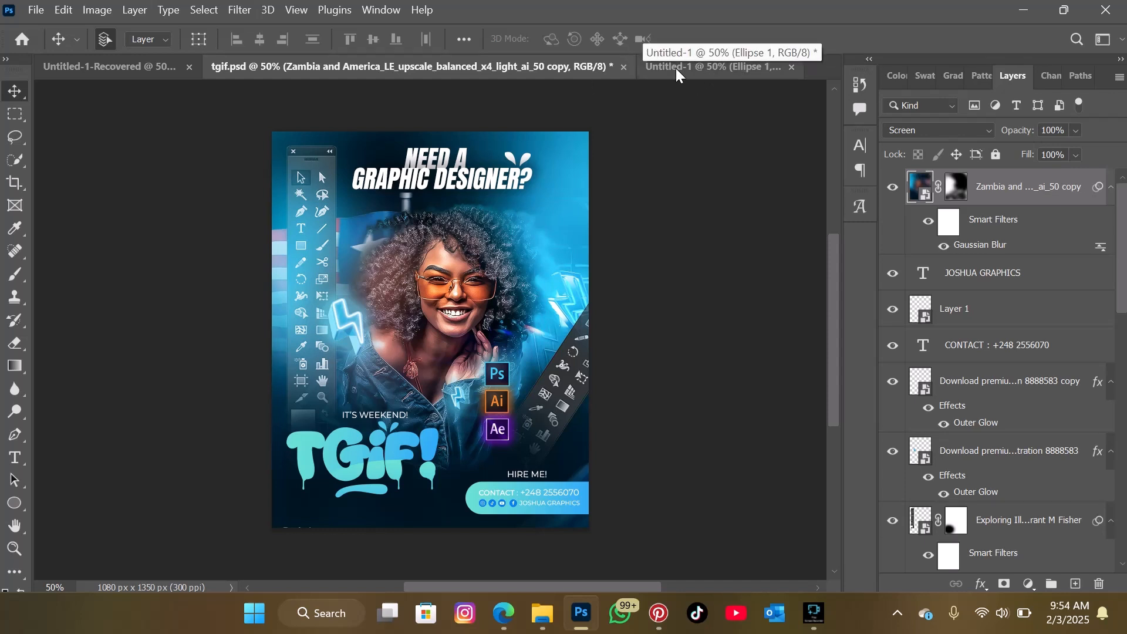
left_click(693, 64)
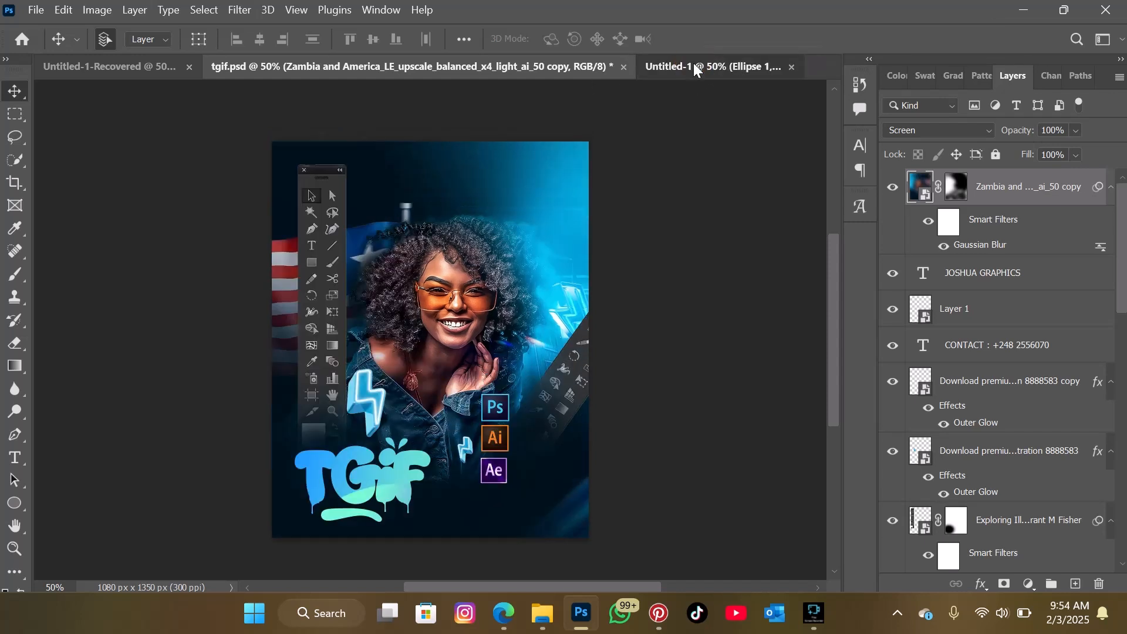
left_click(15, 457)
left_click(390, 174)
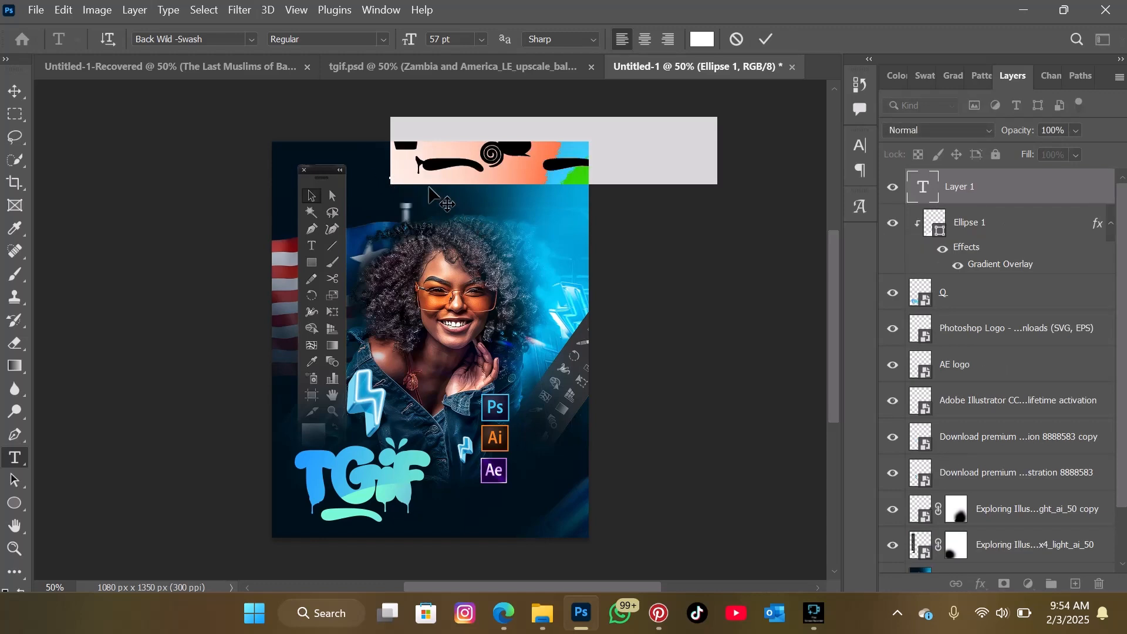
left_click(221, 36)
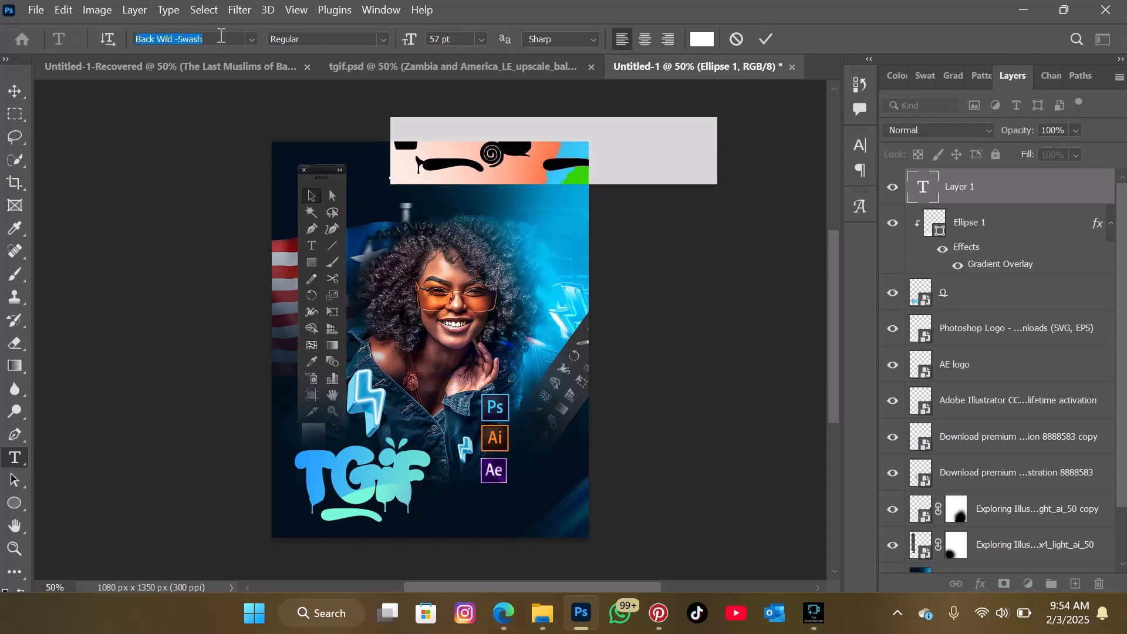
type("an")
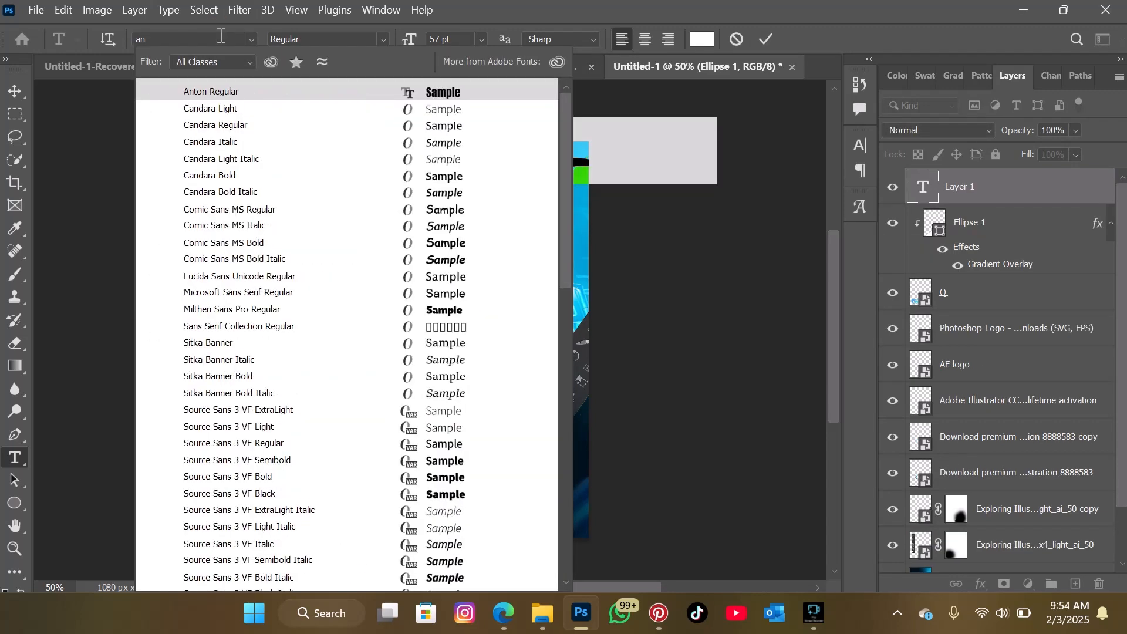
left_click(233, 92)
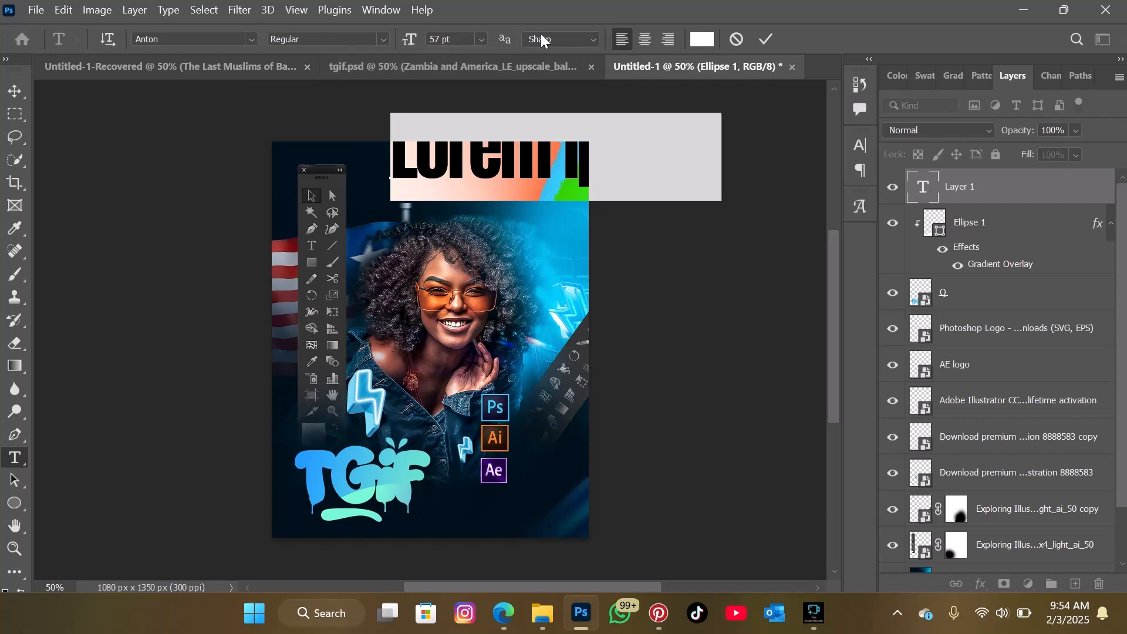
left_click(409, 39)
left_click_drag(409, 38, 374, 36)
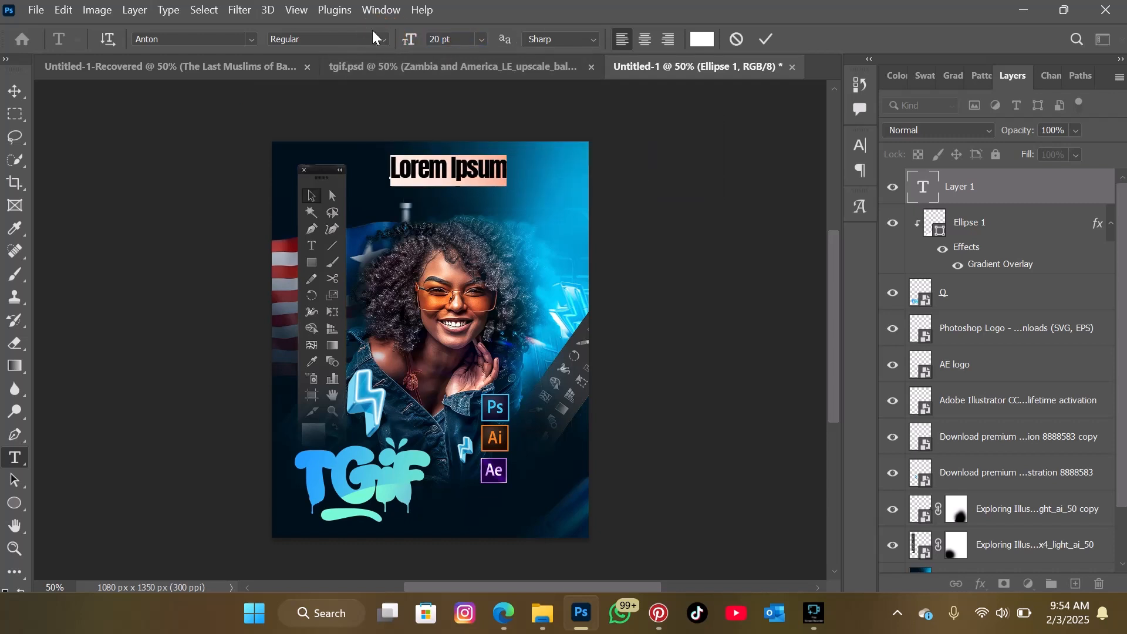
Step: Enter NEED A GRAPHIC as the headline text
type("NNE")
key("BackSpace")
key("BackSpace")
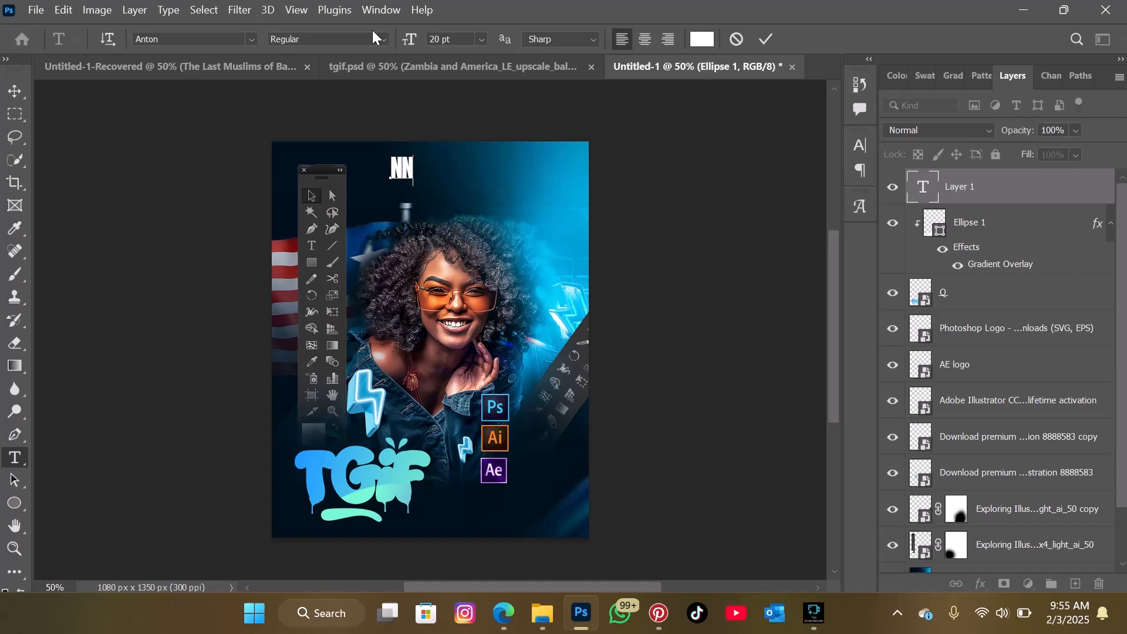
type("EON")
key("BackSpace")
key("BackSpace")
type("ED A GRAPHI")
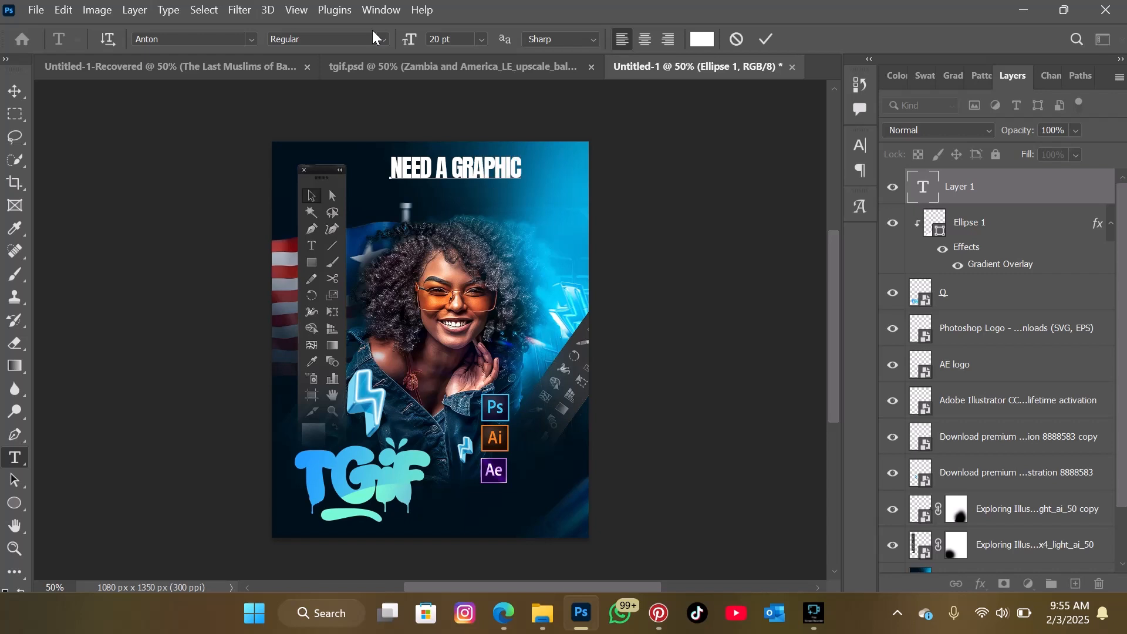
Step: Following the headline layout in tgif.psd, break the line after NEED A and extend the second line to GRAPHIC DESIGNER
left_click(405, 66)
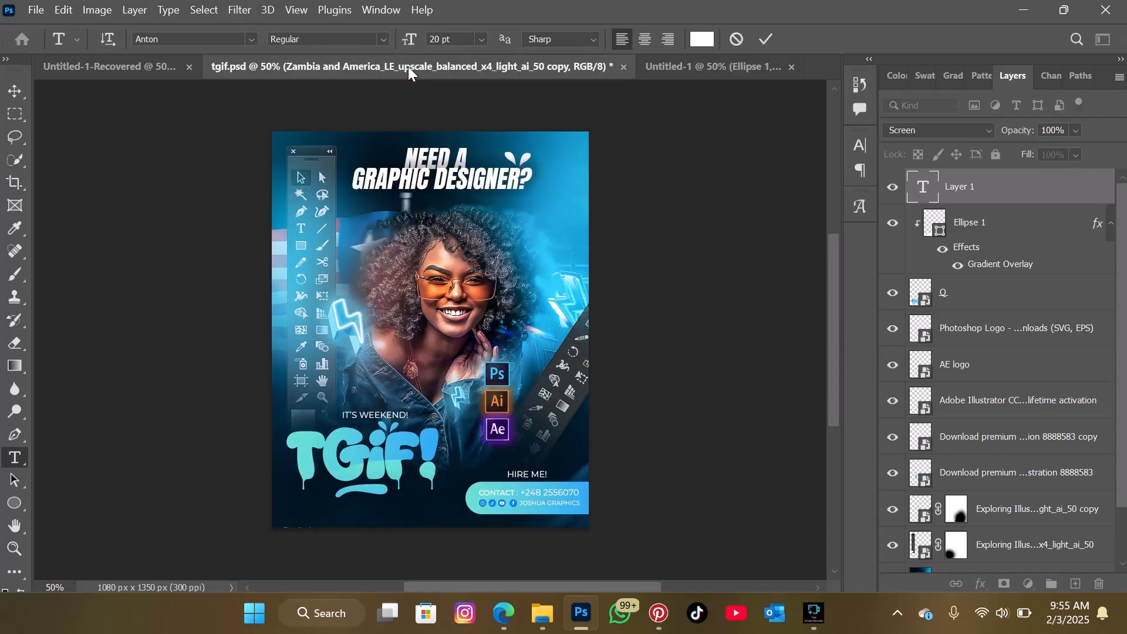
left_click(698, 62)
left_click(457, 161)
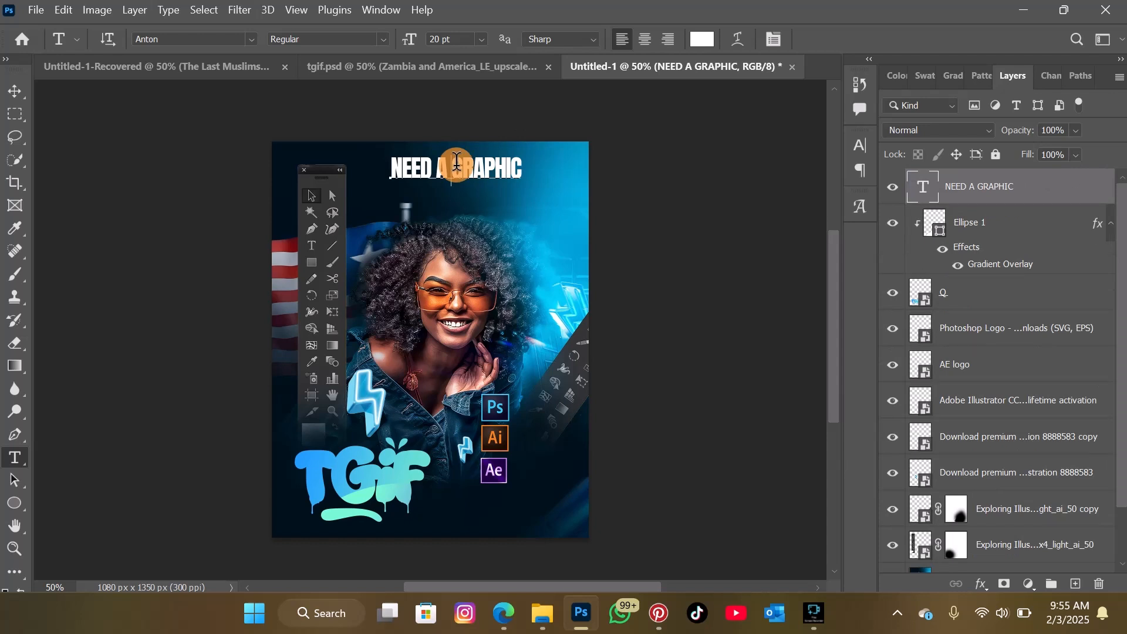
key("Return")
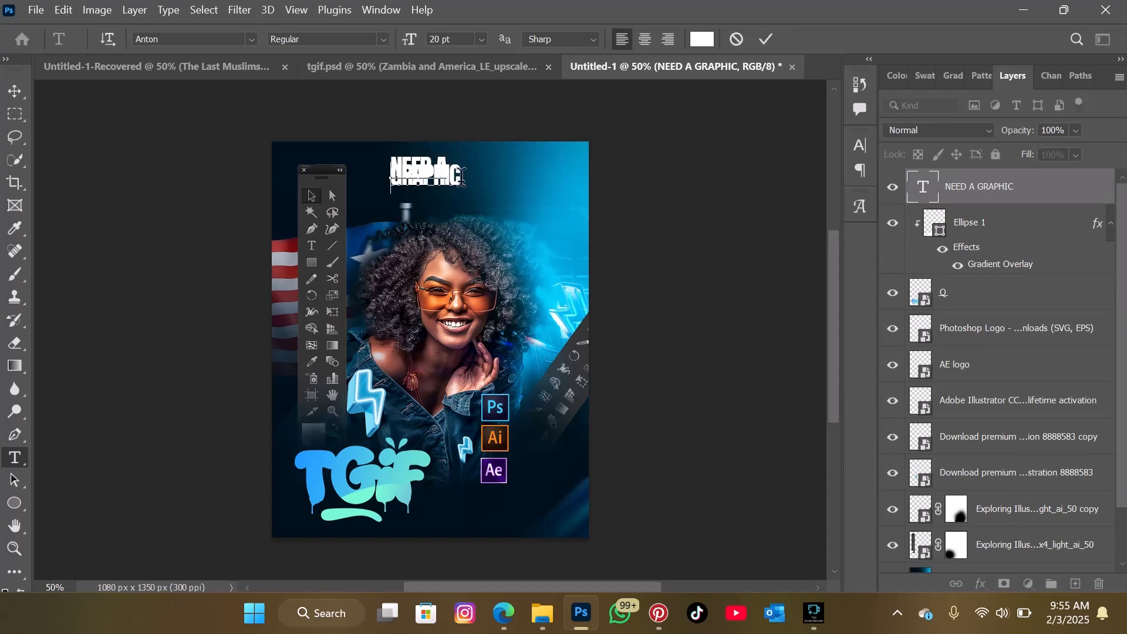
left_click(458, 176)
type("DES")
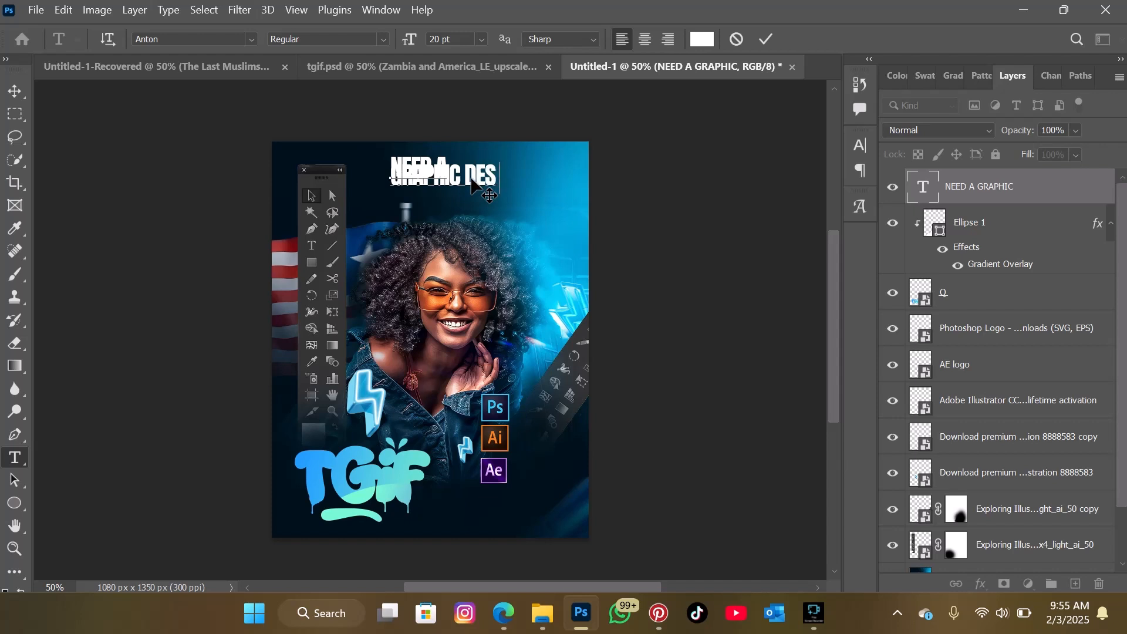
type("IGNER")
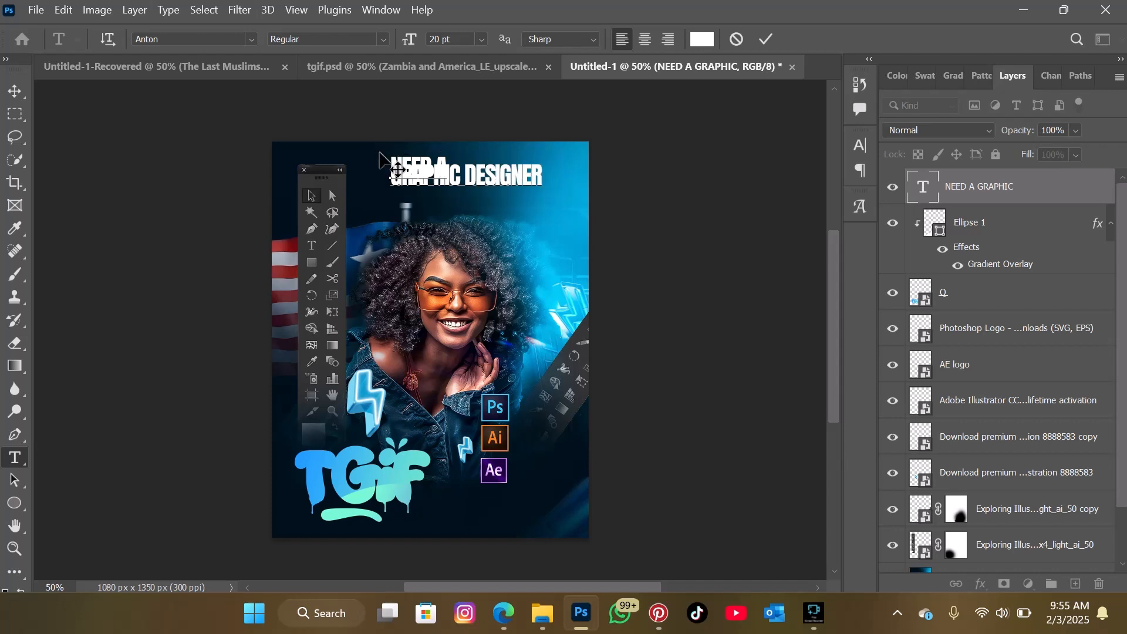
Step: Set the headline text's leading to 18 pt, centre-align it and apply faux italic
left_click(416, 170)
key("ctrl+a")
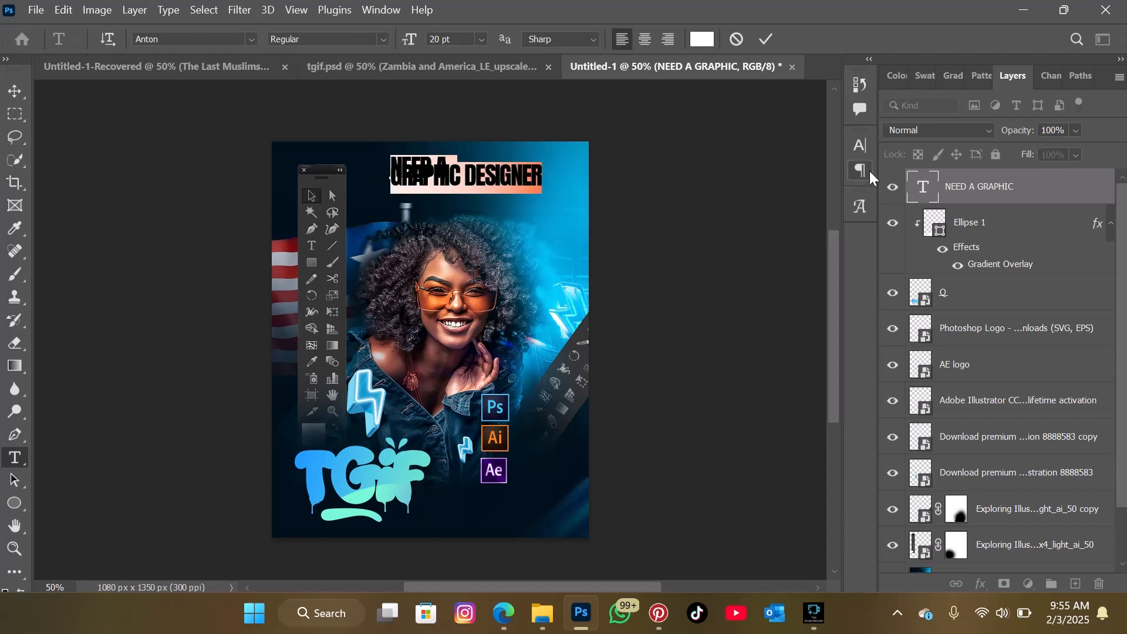
left_click(861, 146)
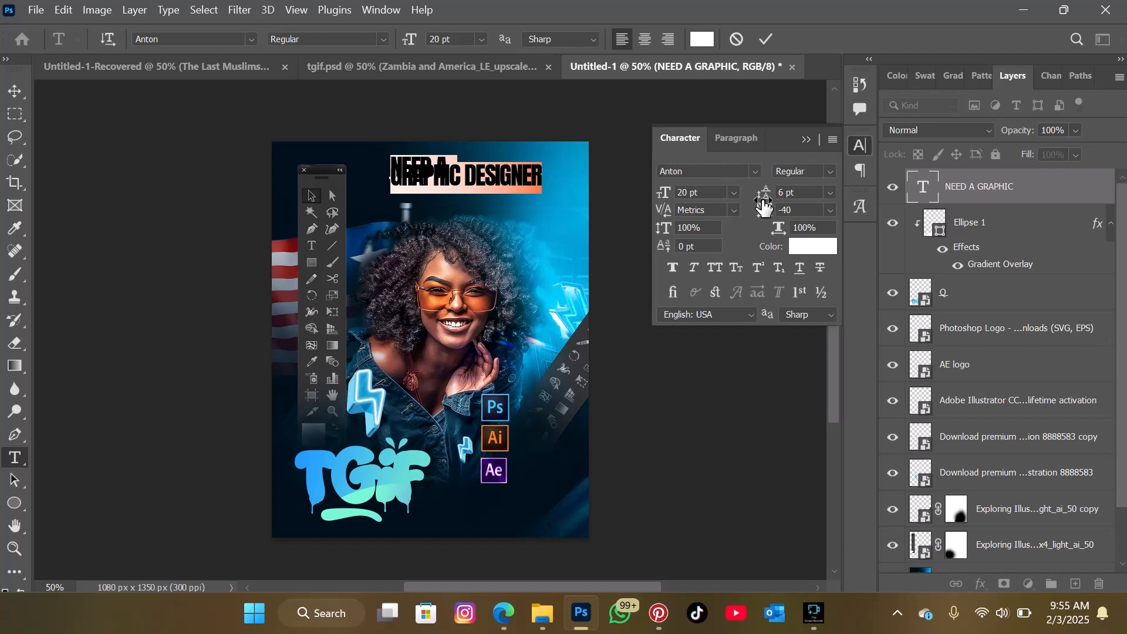
left_click_drag(766, 199, 770, 194)
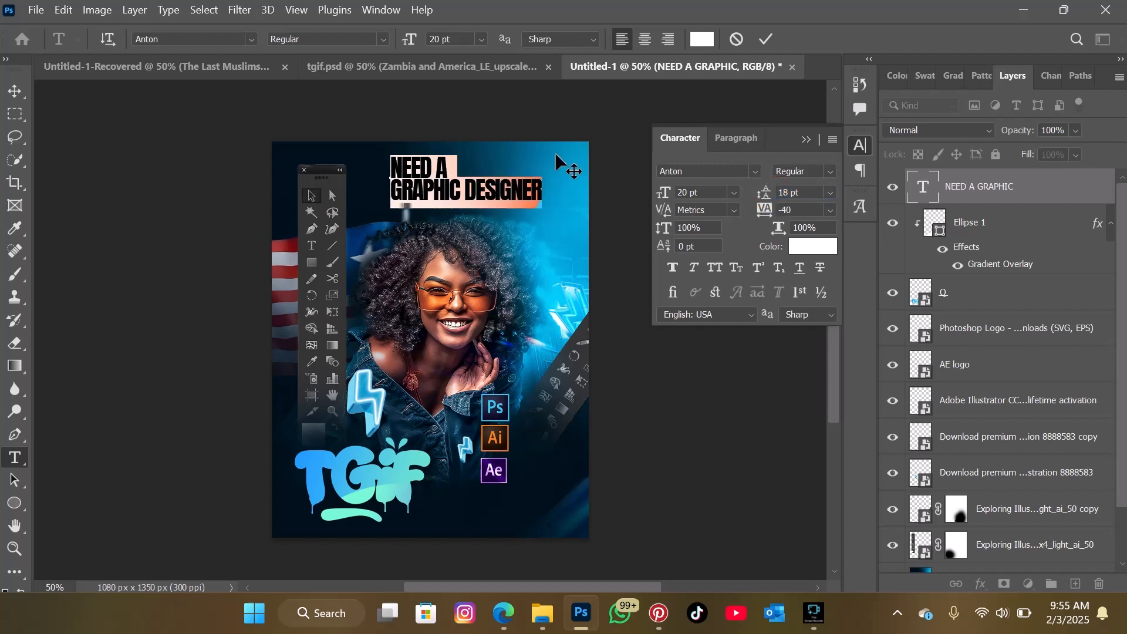
left_click(645, 39)
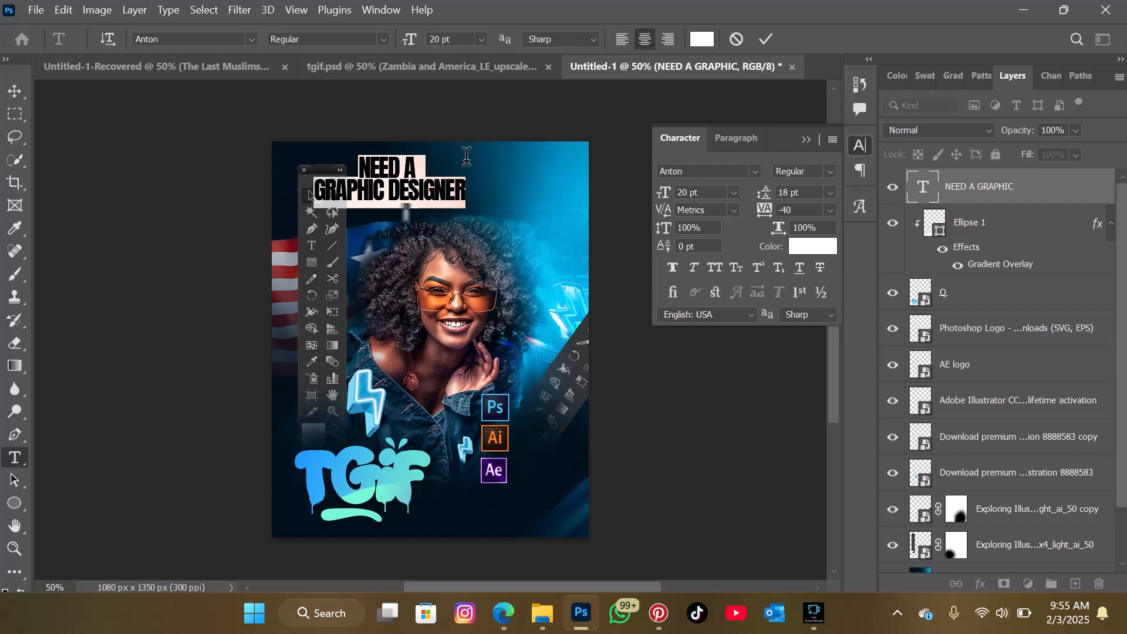
left_click(694, 269)
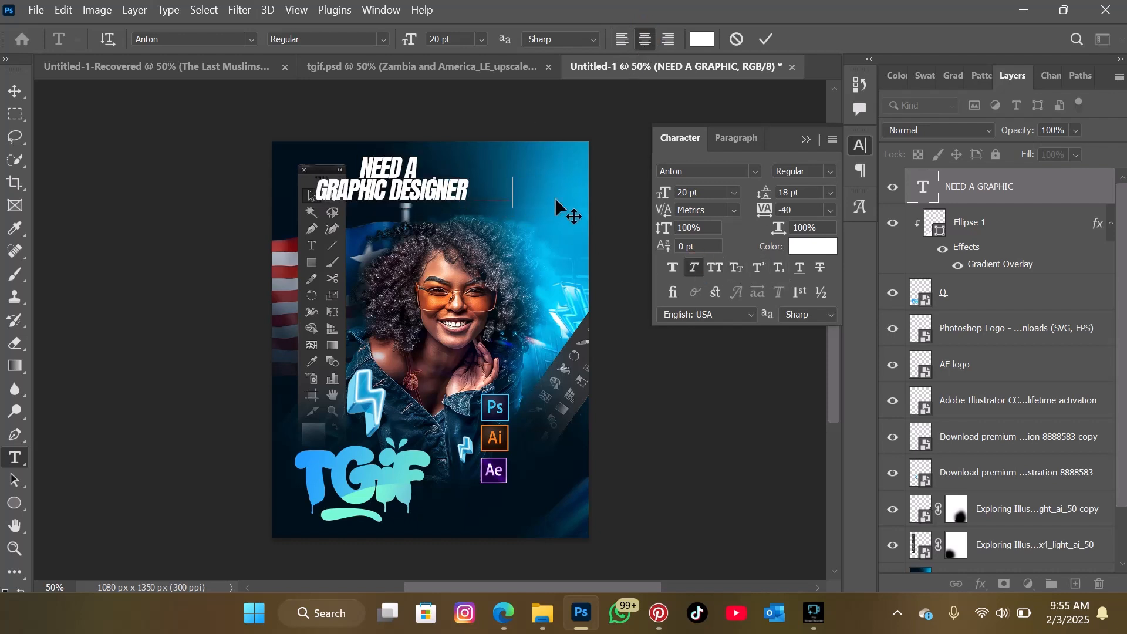
Step: Position the headline centrally near the flyer's top edge and add a question mark after DESIGNER
left_click_drag(556, 201, 567, 204)
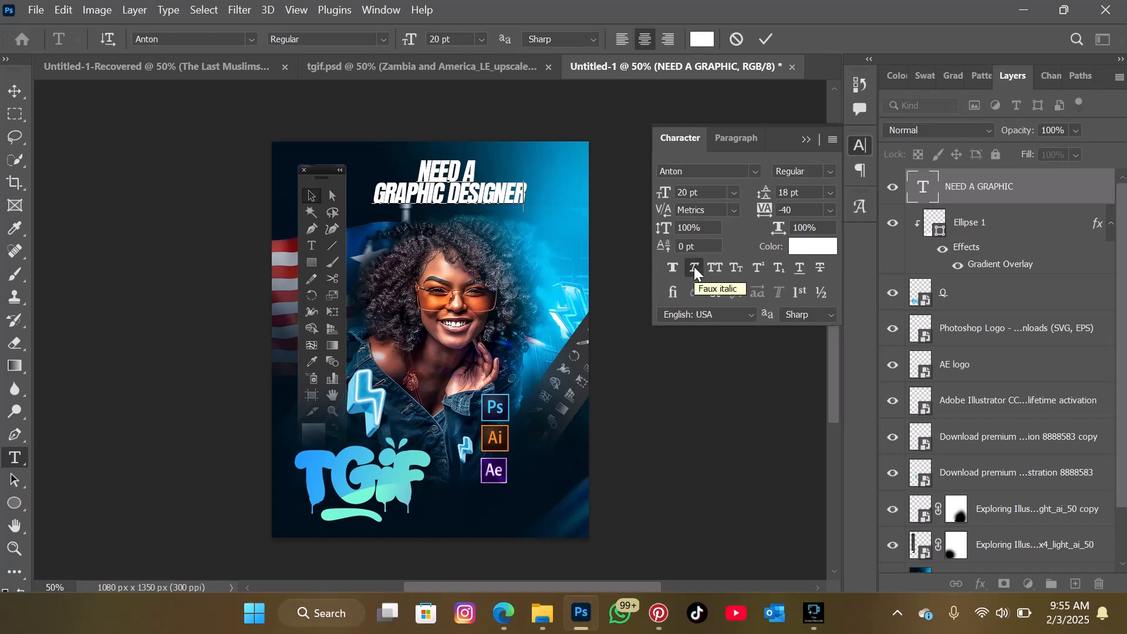
left_click_drag(558, 203, 552, 206)
left_click(524, 190)
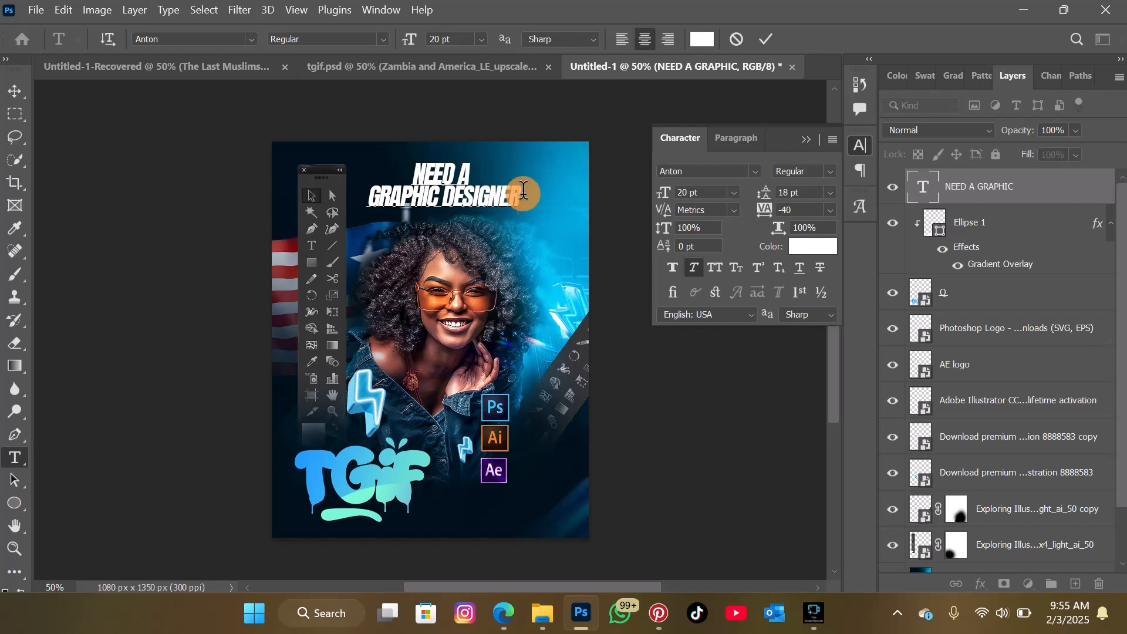
type("?")
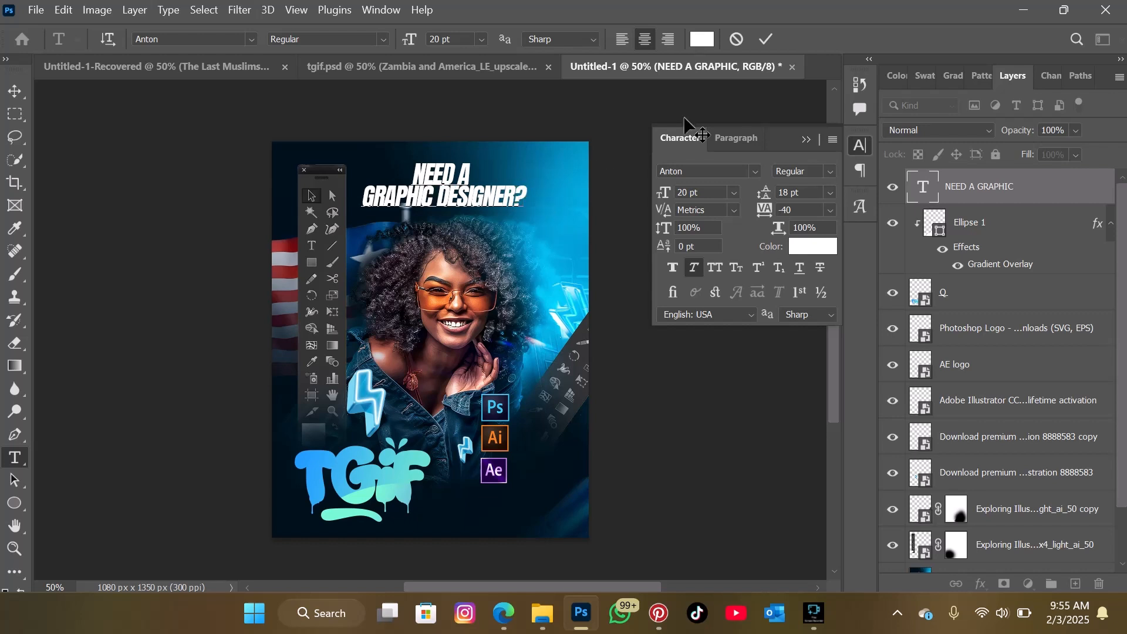
left_click_drag(557, 231, 559, 231)
left_click(757, 37)
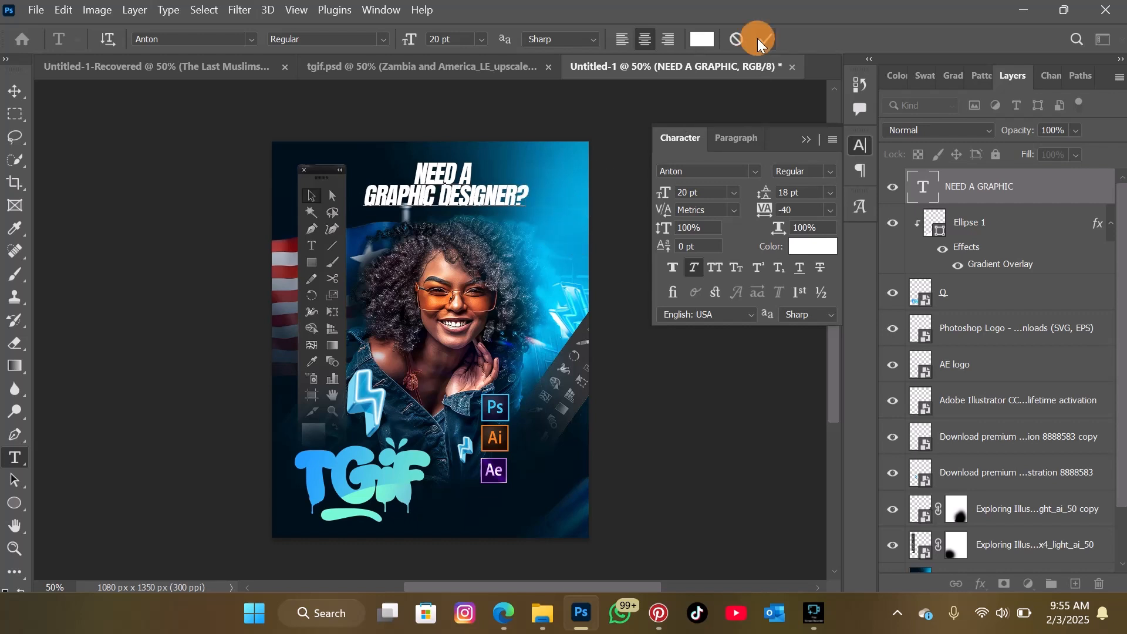
Step: Compare the headline with tgif.psd and add a drop shadow with 26% spread to the headline in Untitled-1
left_click(460, 65)
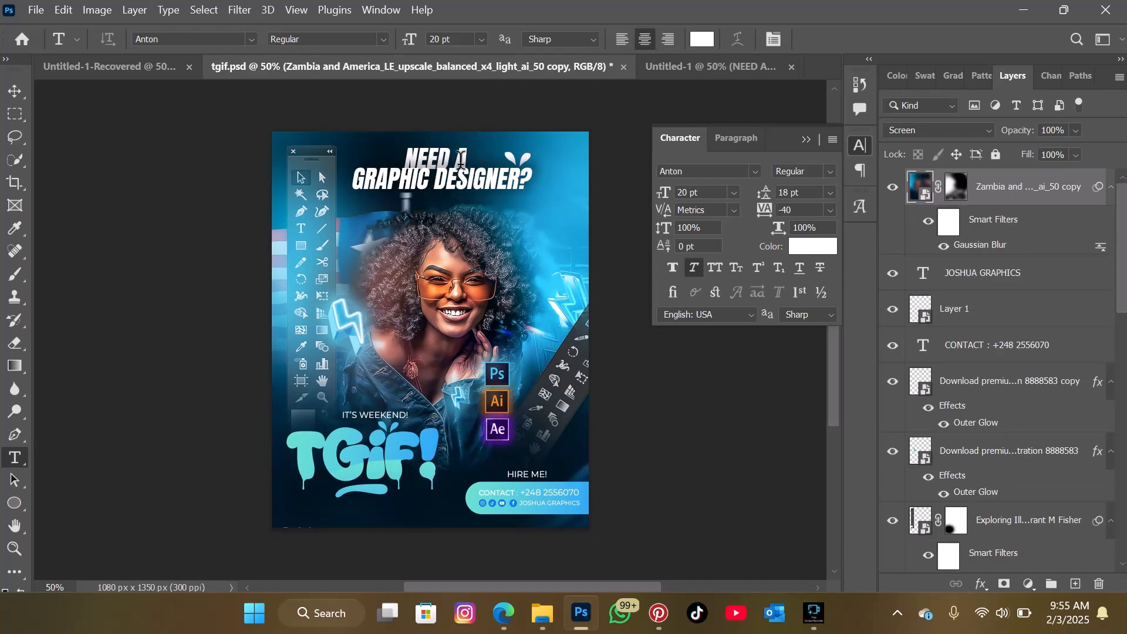
left_click(725, 81)
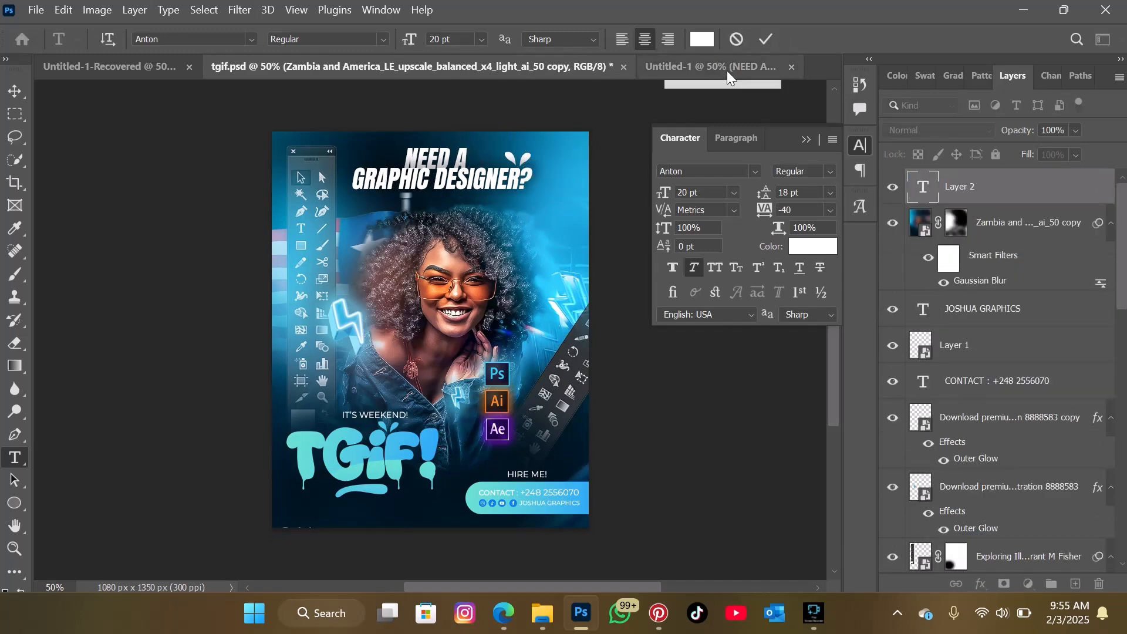
left_click(736, 39)
left_click(713, 65)
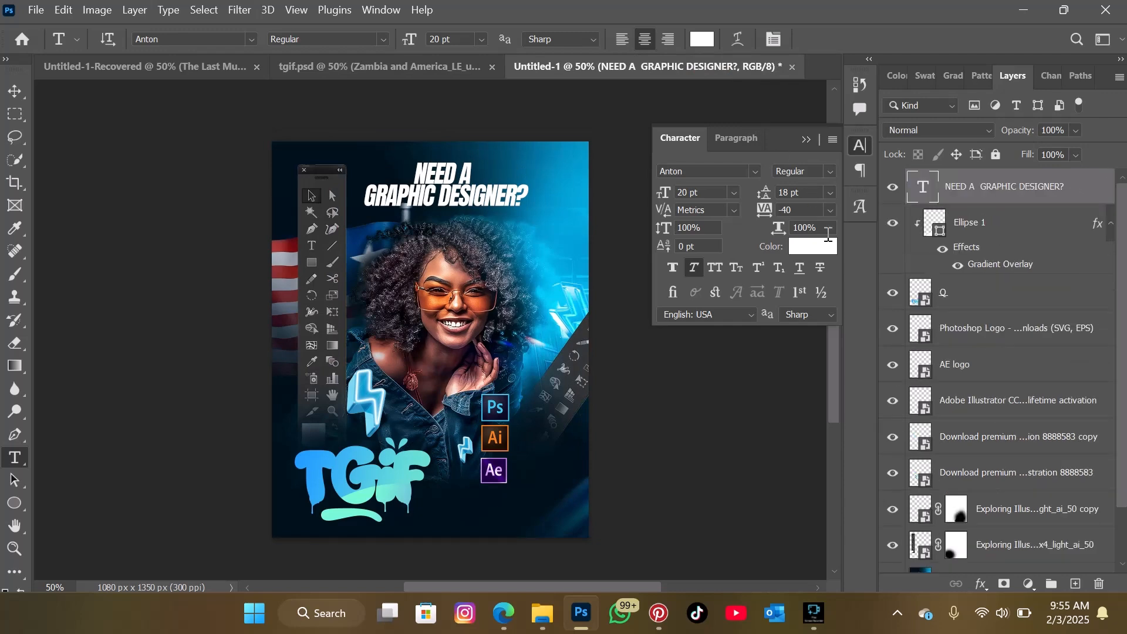
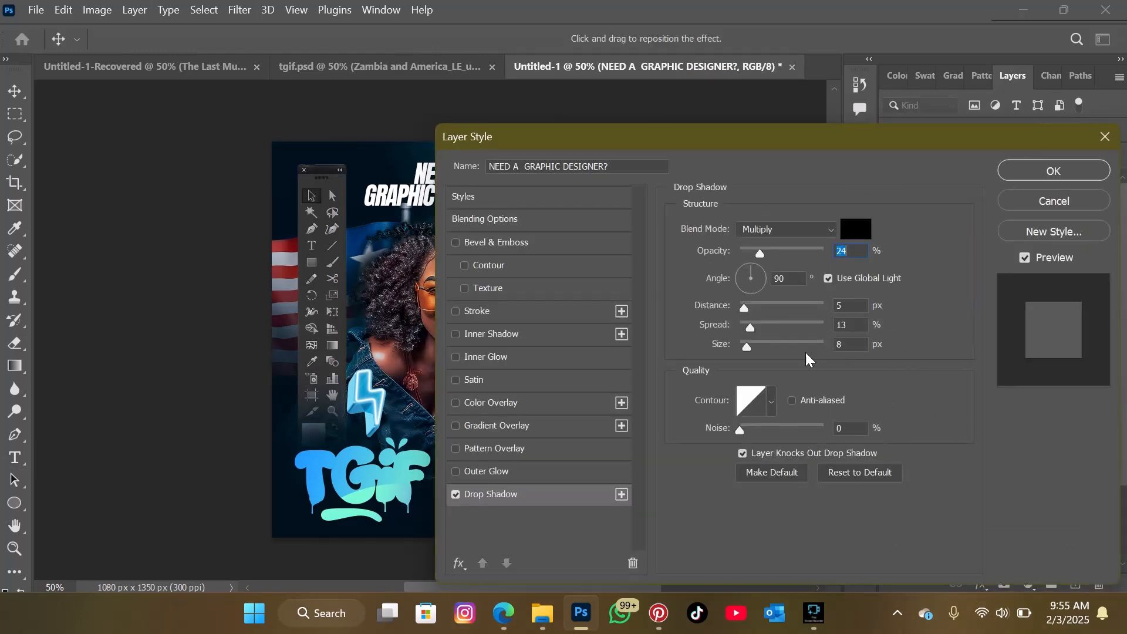
left_click_drag(707, 156, 880, 155)
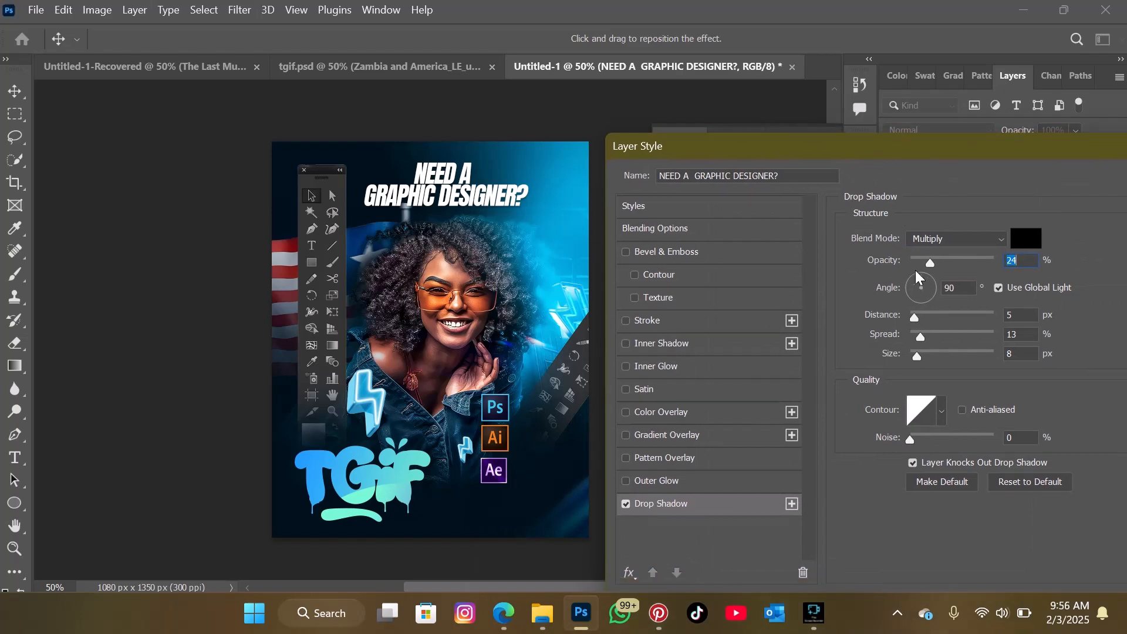
left_click_drag(926, 336, 932, 334)
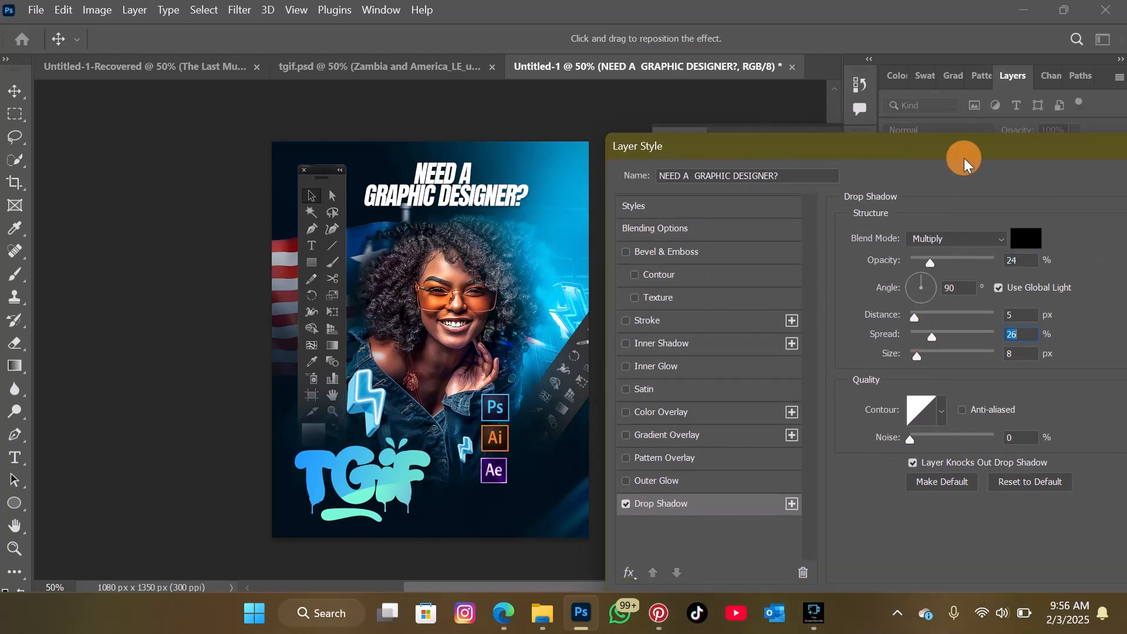
left_click_drag(964, 157, 755, 160)
left_click(973, 182)
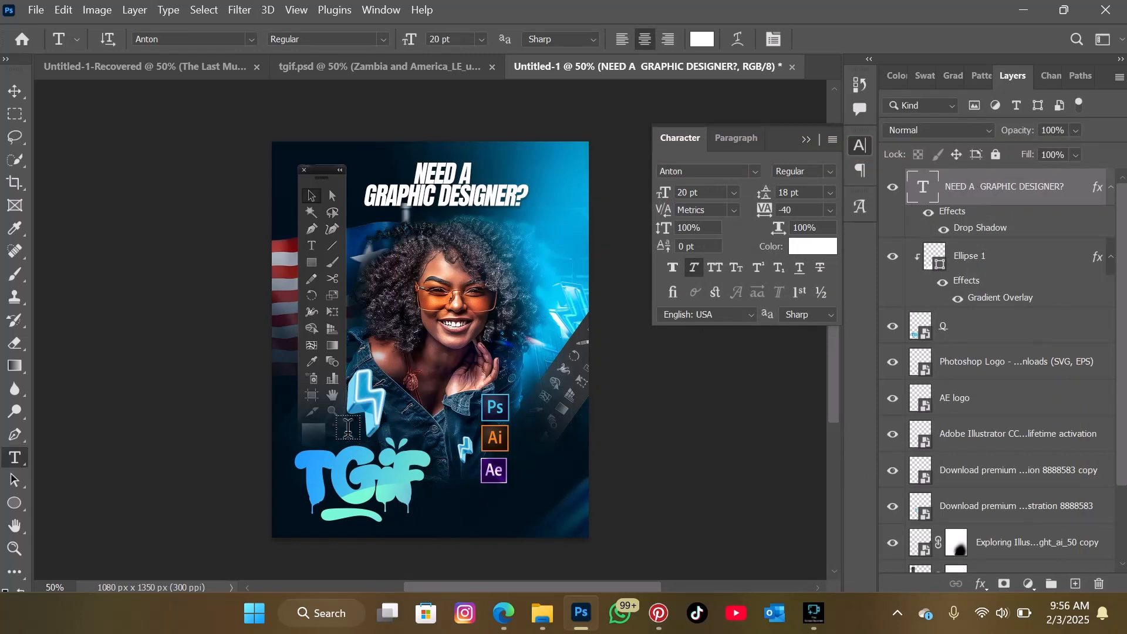
Step: Start a text layer just above the TGIF letters in Montserrat Regular at 7 pt
left_click(324, 432)
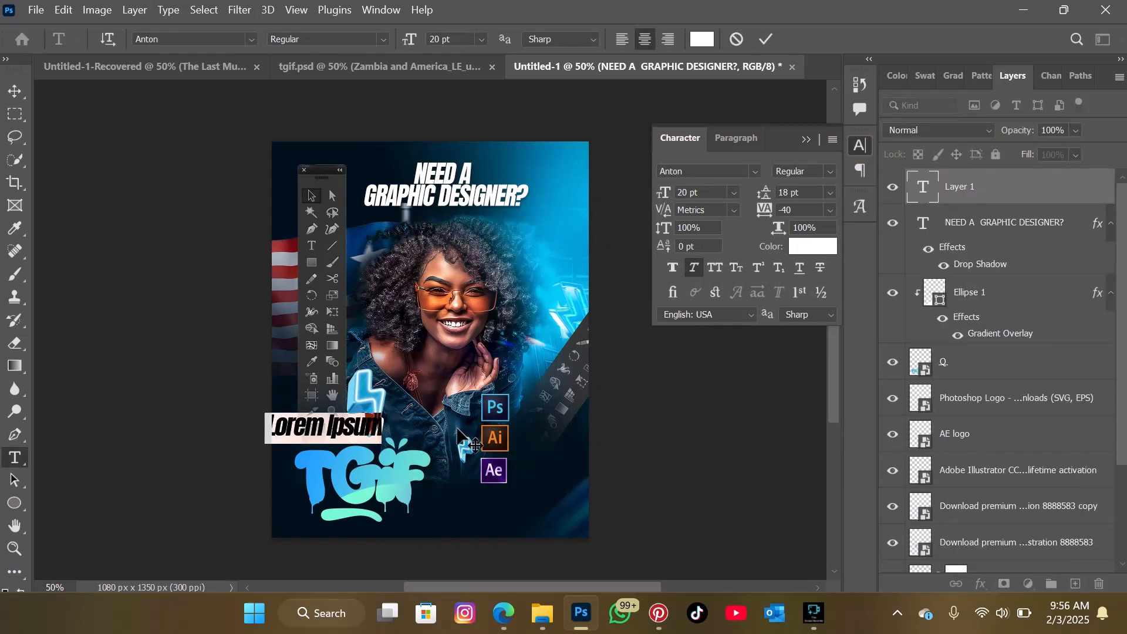
left_click(226, 39)
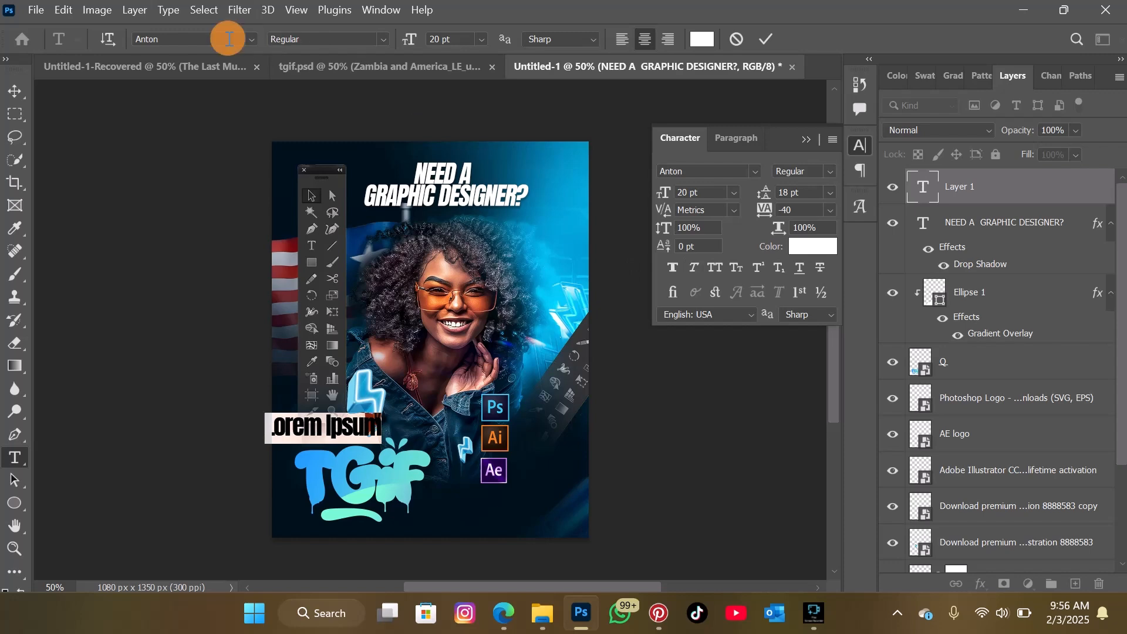
type("MON")
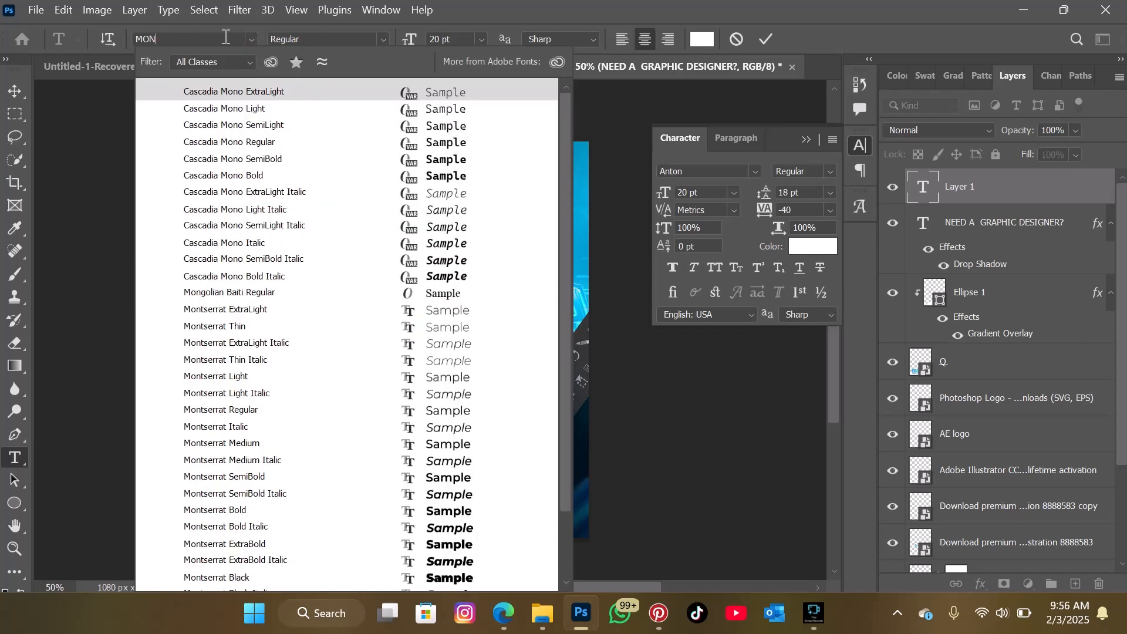
type("T")
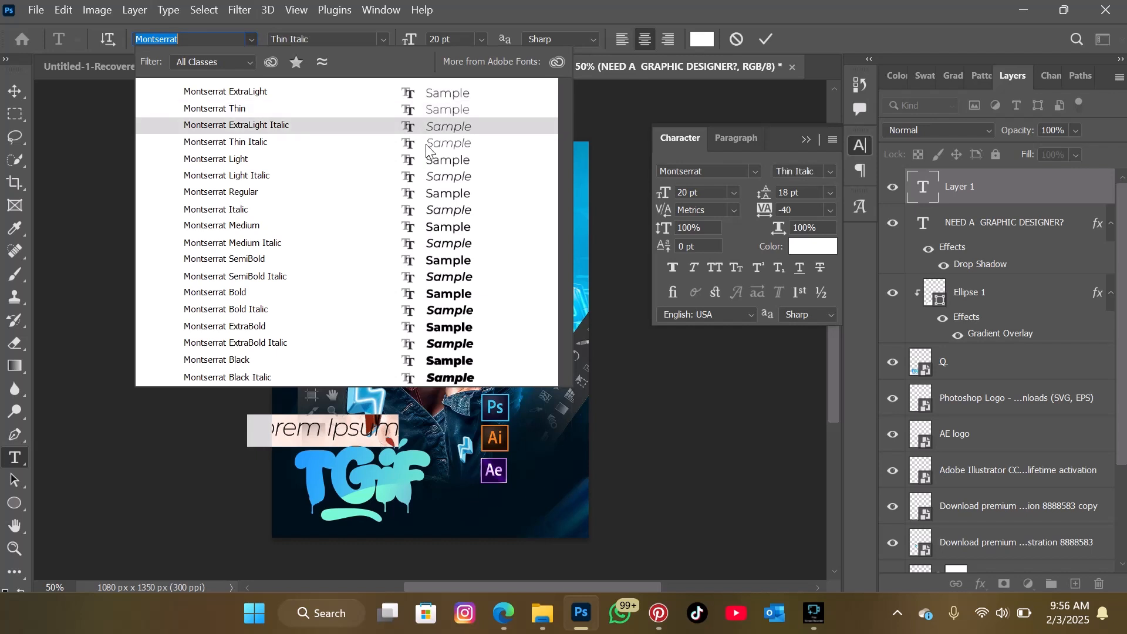
left_click(446, 192)
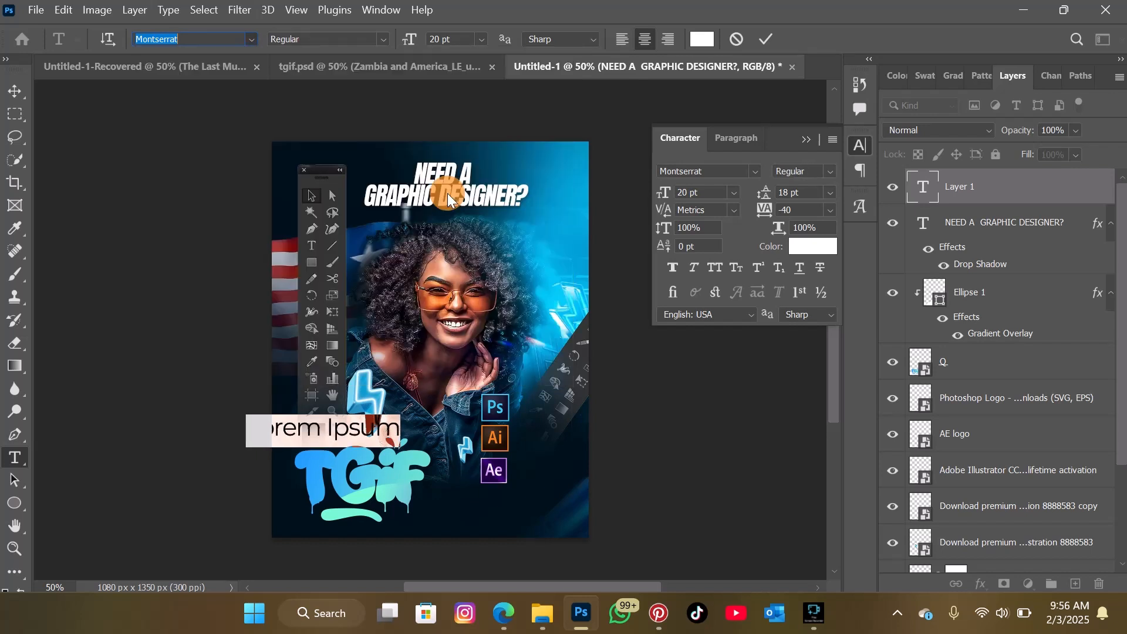
mouse_move(409, 44)
left_mouse_down()
mouse_move(391, 37)
mouse_move(396, 47)
left_mouse_up()
Step: Enter IT'S WEEKEND as the text and place it directly above the T and G of TGIF
key("BackSpace")
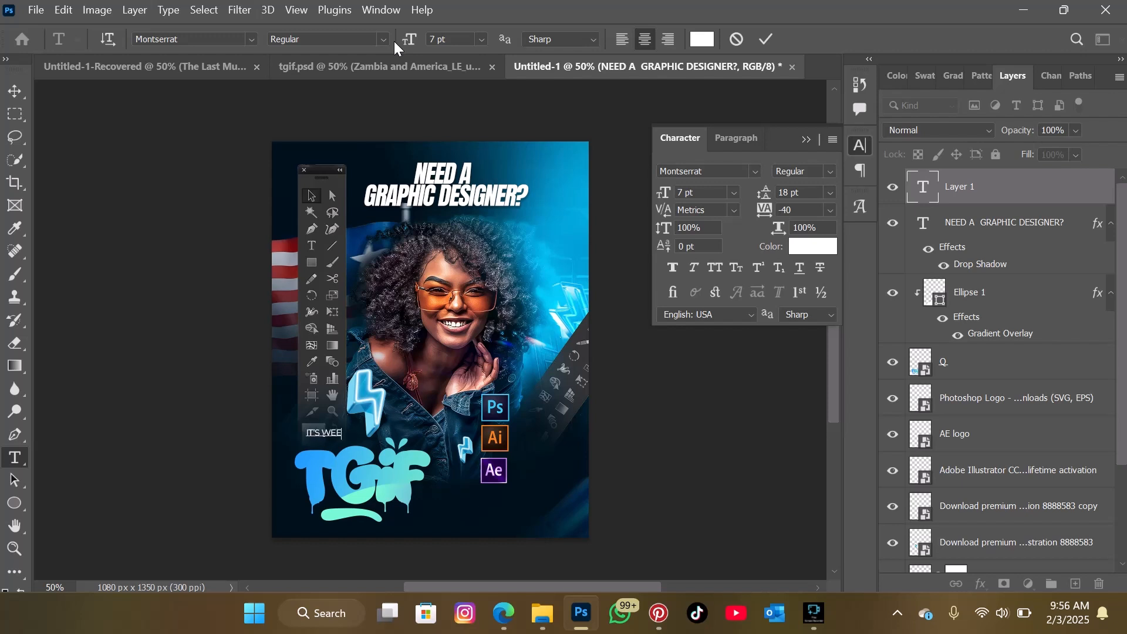
type("IT'S WEEKEND")
left_click_drag(445, 463, 446, 470)
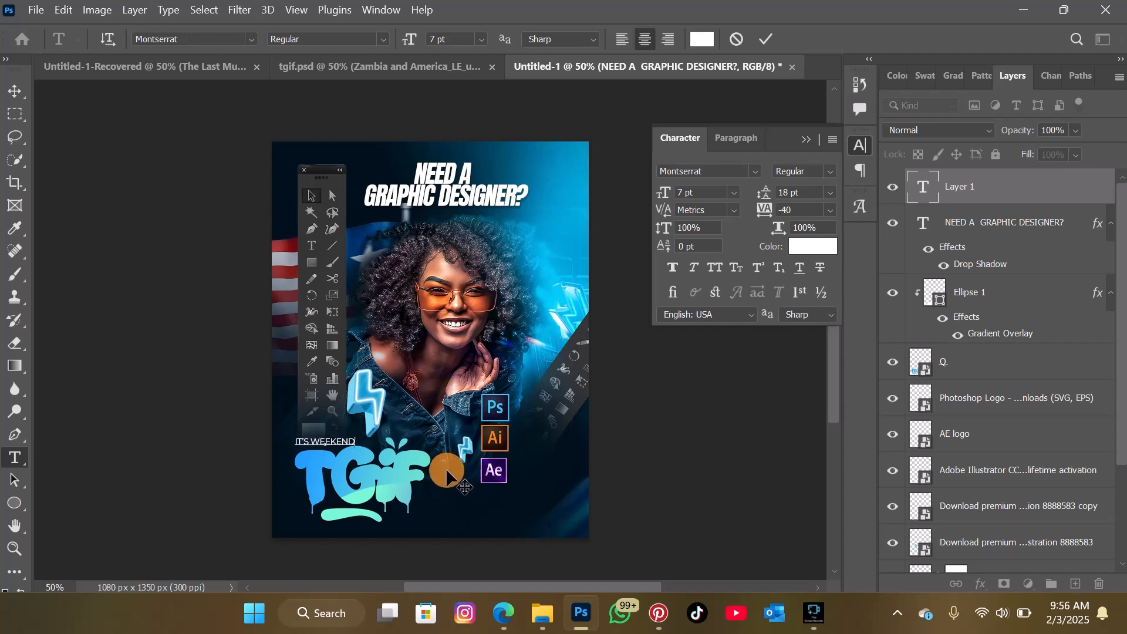
left_click(760, 40)
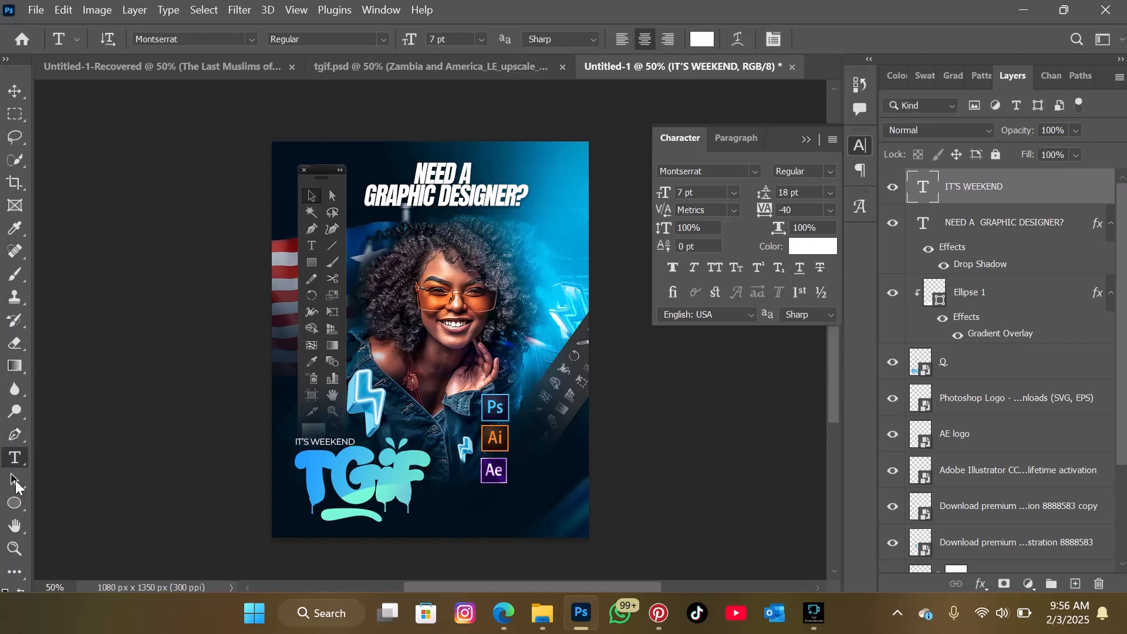
Step: Try a white rounded rectangle about 564 x 90 px with 28 px corners at the flyer's lower right, and undo it
left_click(16, 503)
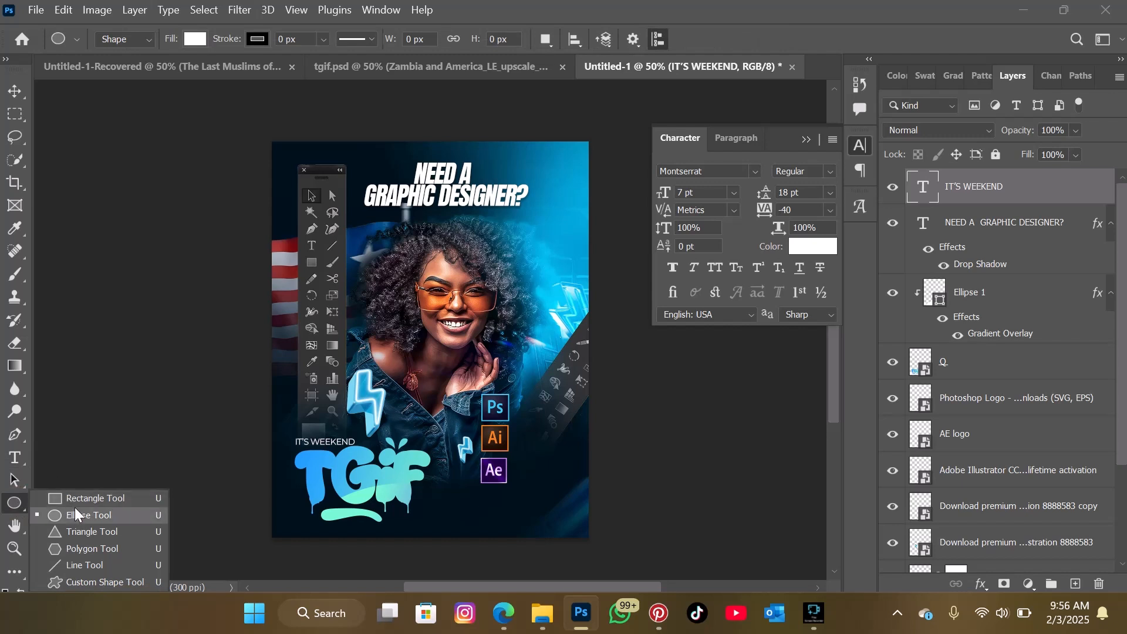
left_click(89, 518)
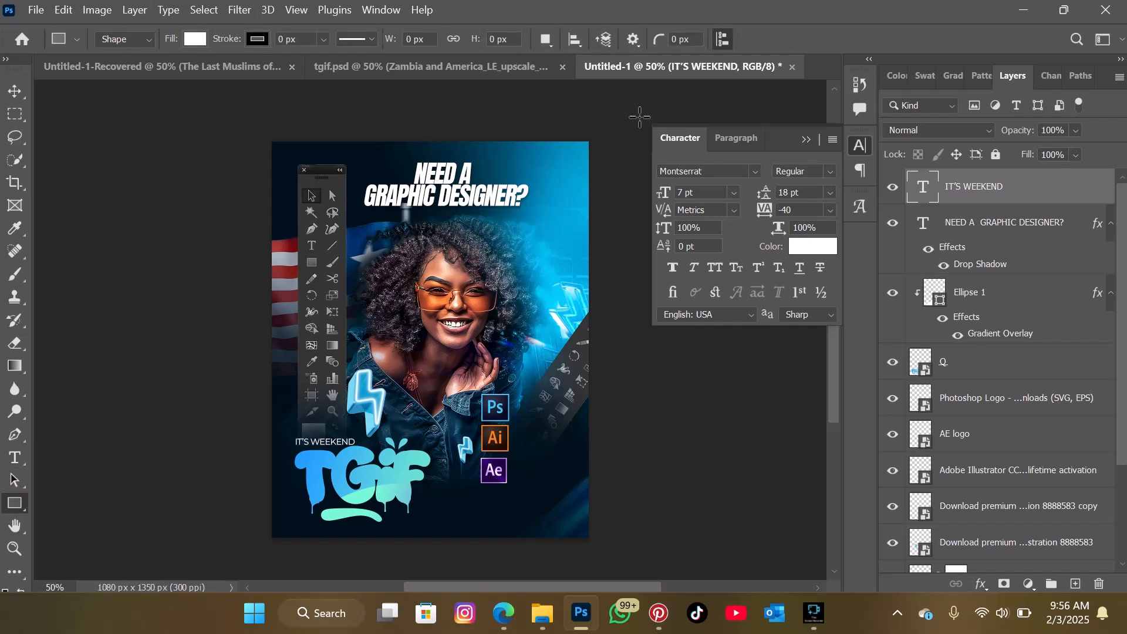
mouse_move(661, 42)
left_mouse_down()
mouse_move(680, 41)
mouse_move(670, 41)
left_mouse_up()
left_click_drag(454, 499, 619, 523)
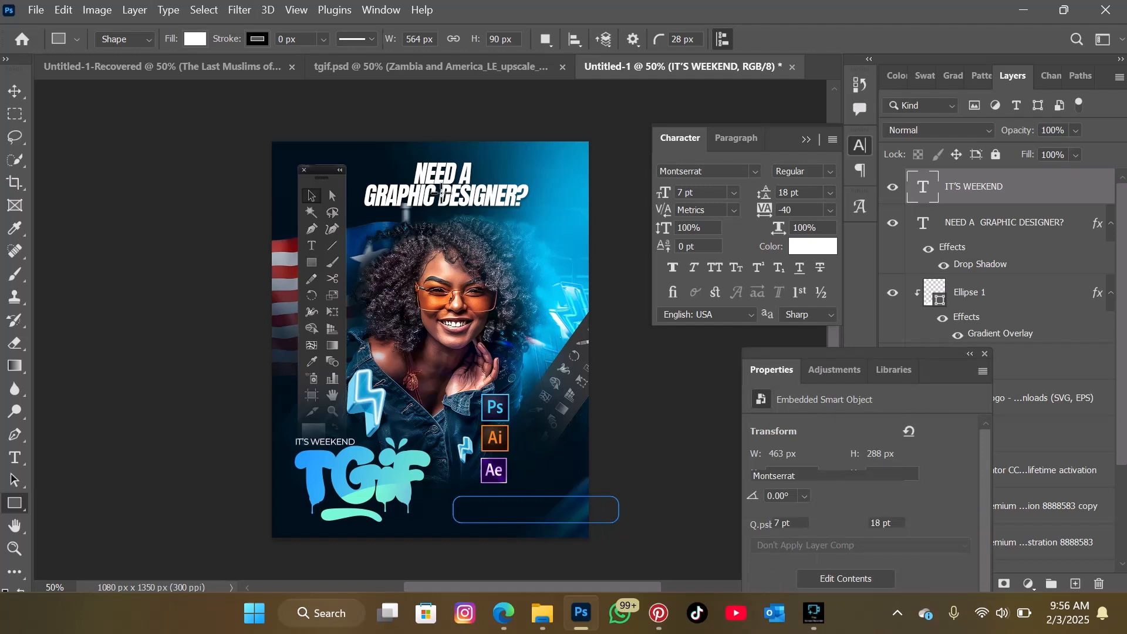
left_click(432, 65)
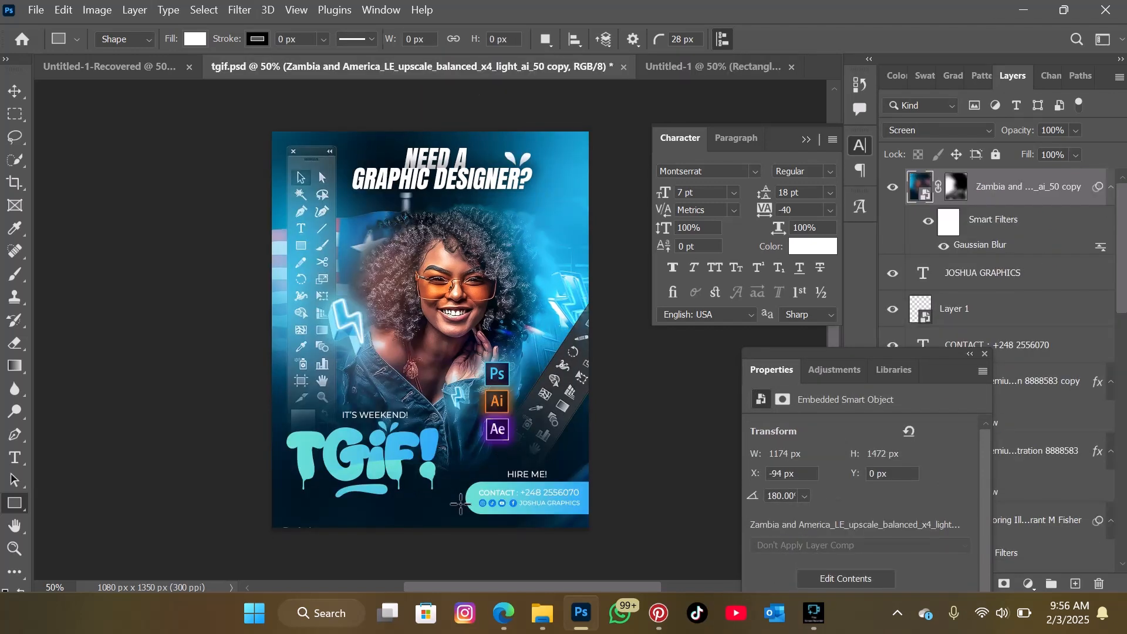
left_click(730, 66)
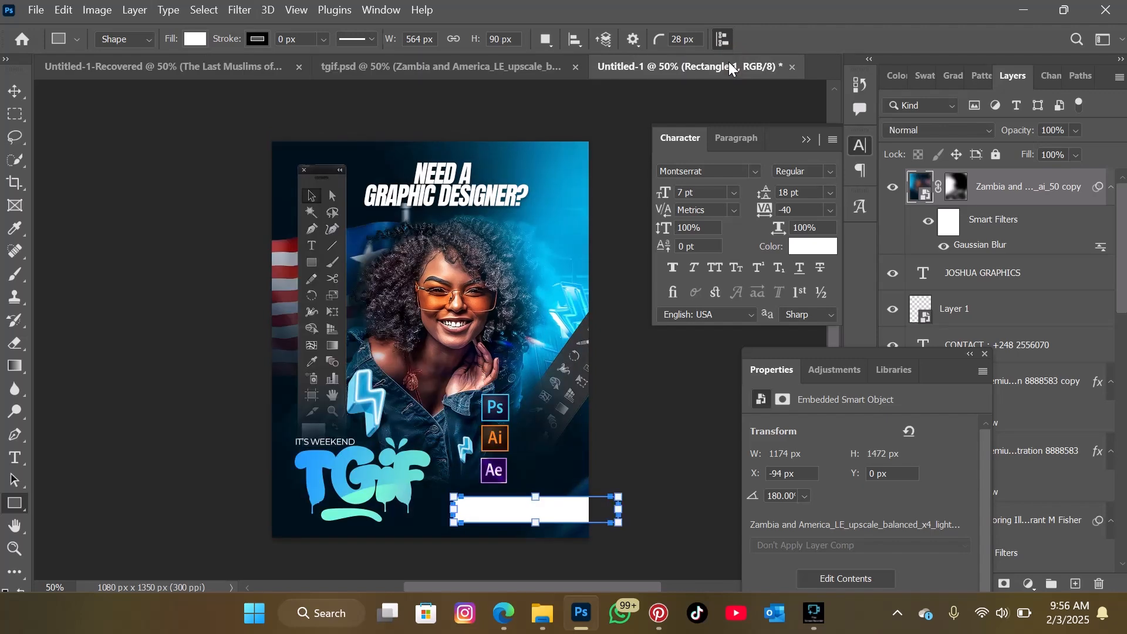
key("ctrl+z")
Step: Draw a white rectangle about 566 x 99 px with 60 px corners and place it at X 659, Y 1197 px, overhanging the flyer's right edge
left_click(658, 41)
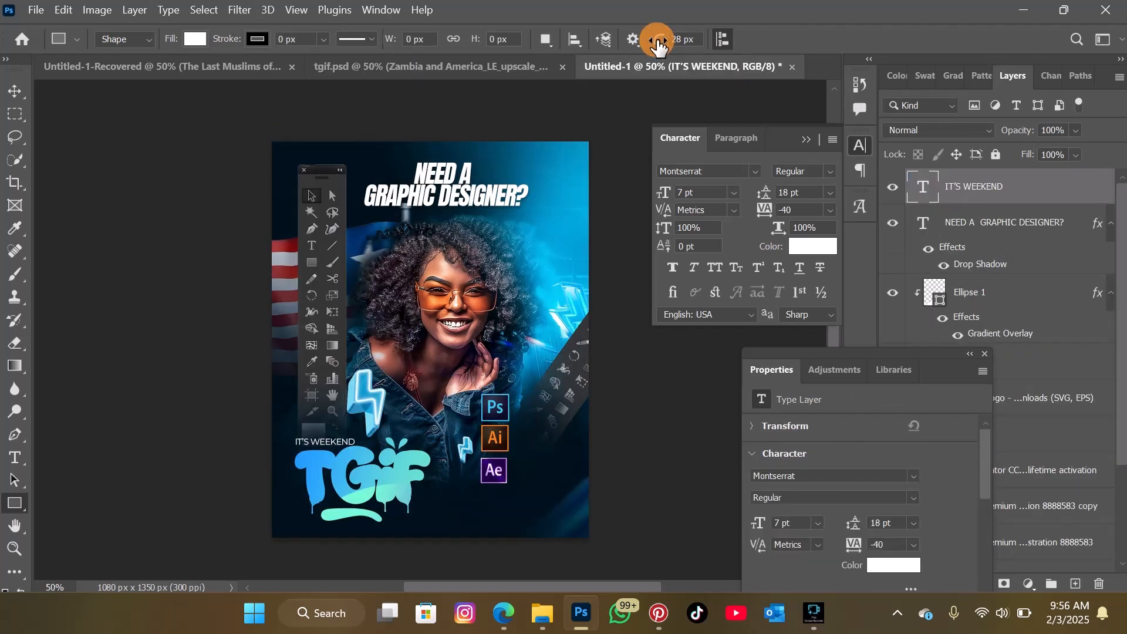
left_click_drag(658, 43, 682, 47)
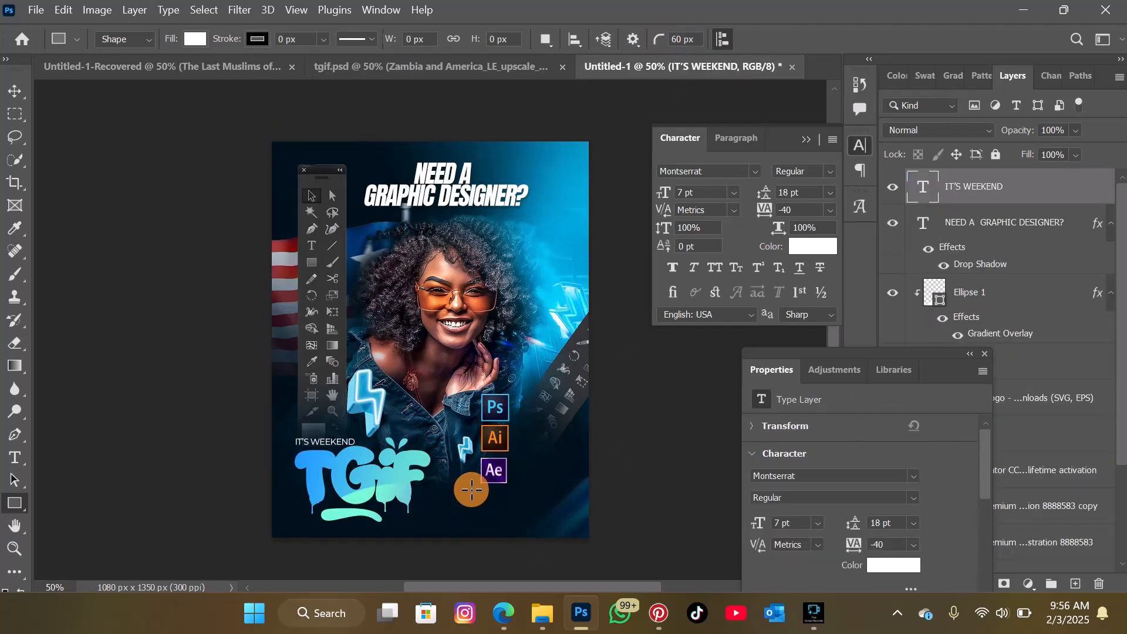
left_click_drag(472, 489, 637, 519)
left_click(12, 91)
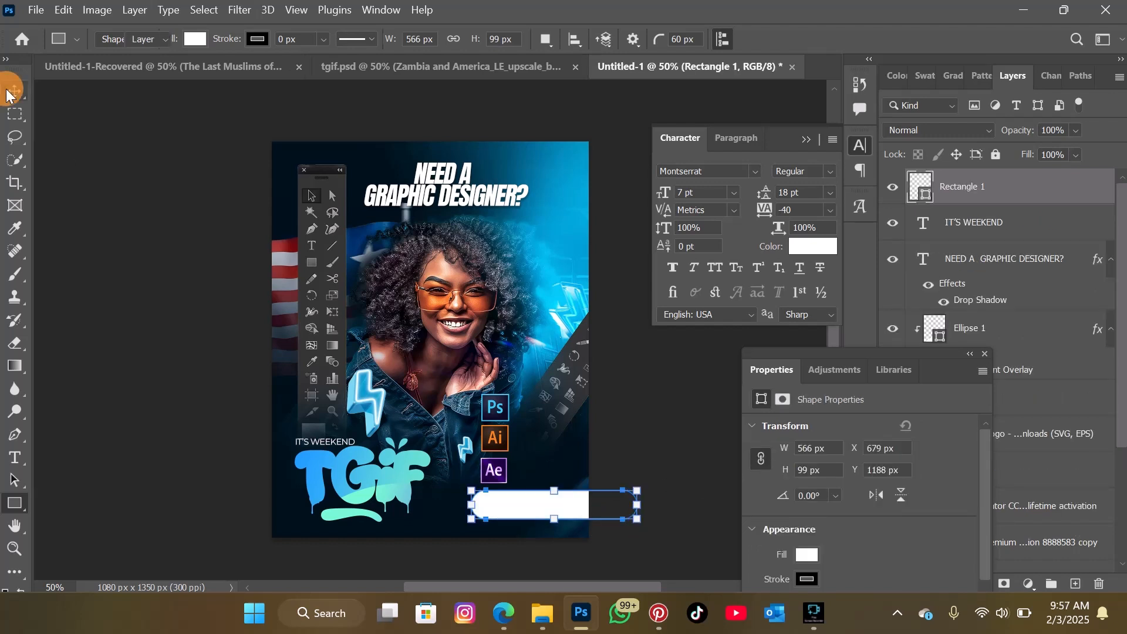
left_click(547, 505)
left_click_drag(547, 505, 541, 508)
Step: Check the contact bar in tgif.psd and add a Gradient Overlay to the white rounded bar in the new flyer
left_click(393, 71)
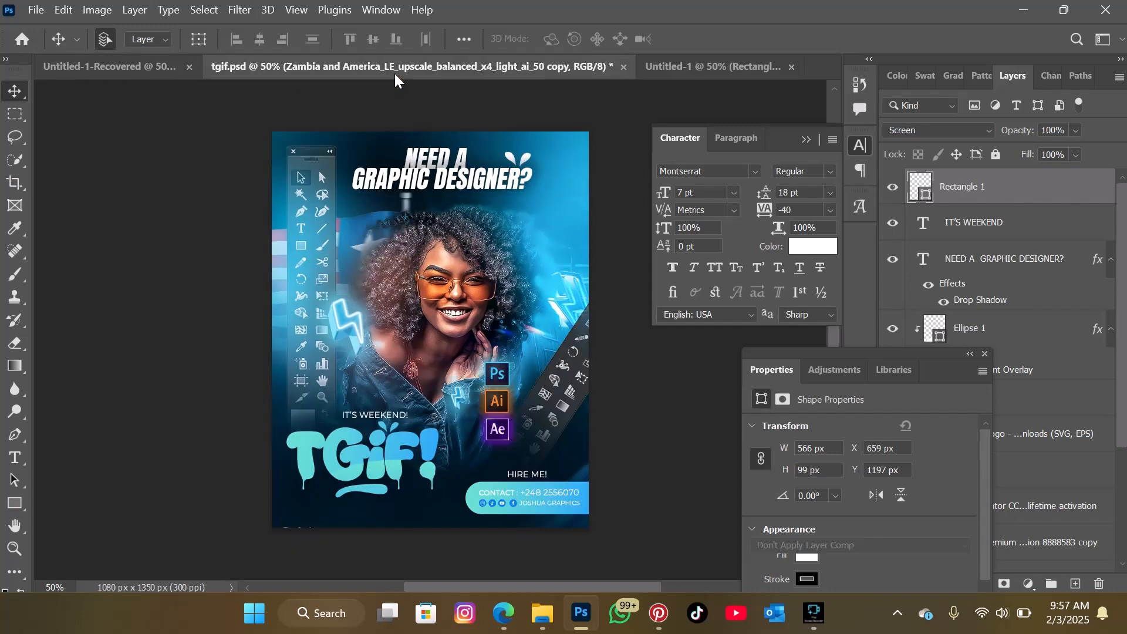
left_click(741, 66)
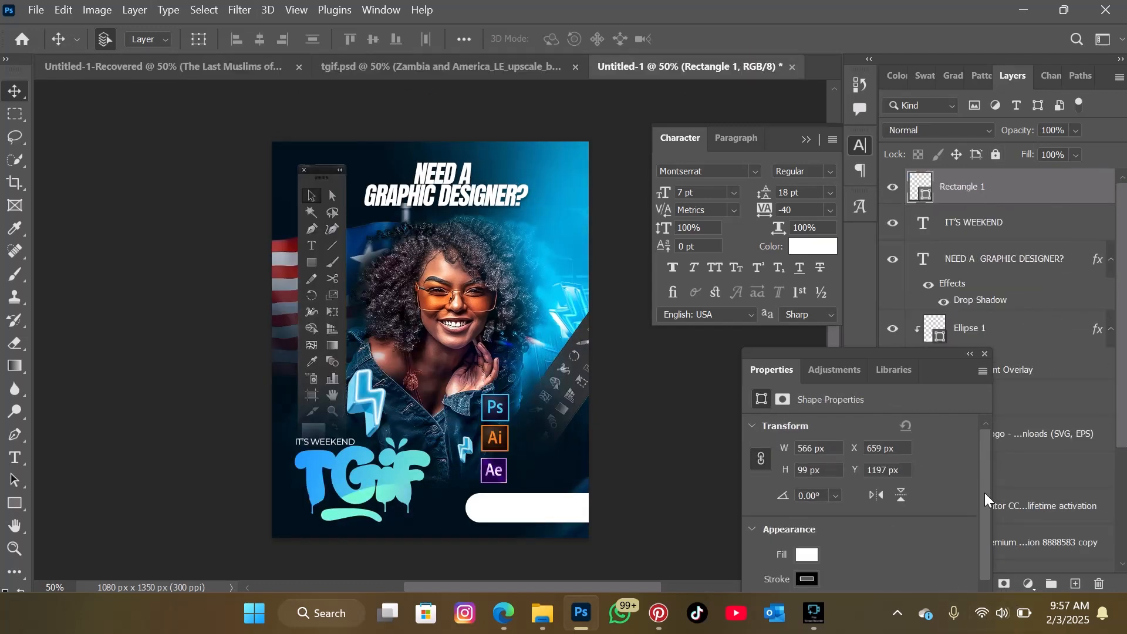
left_click(986, 354)
left_click(992, 585)
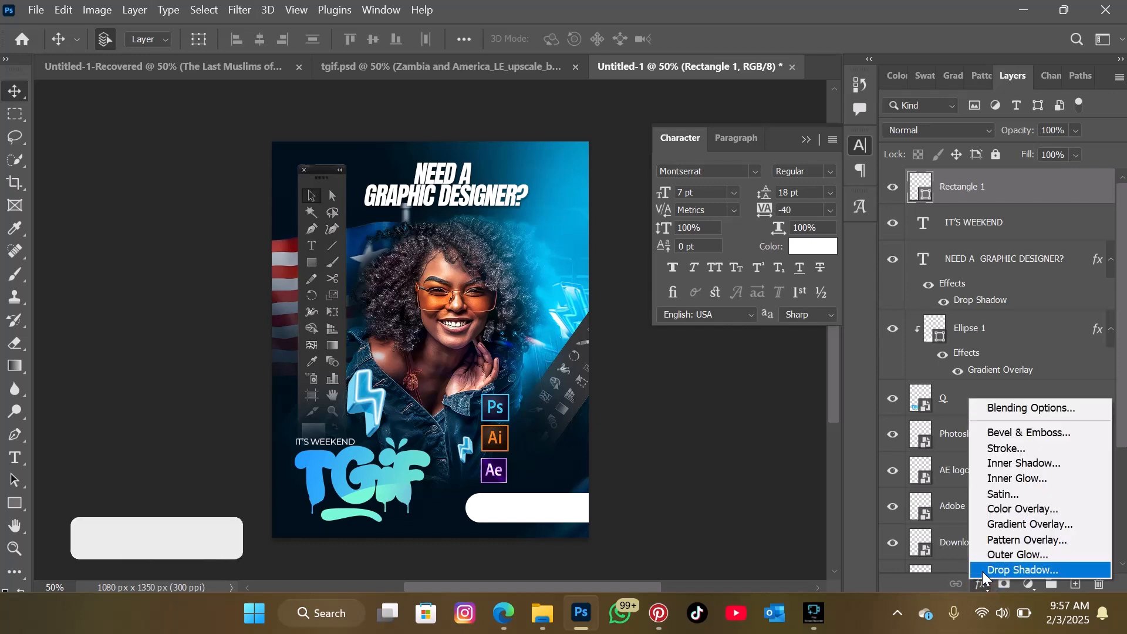
left_click(1007, 525)
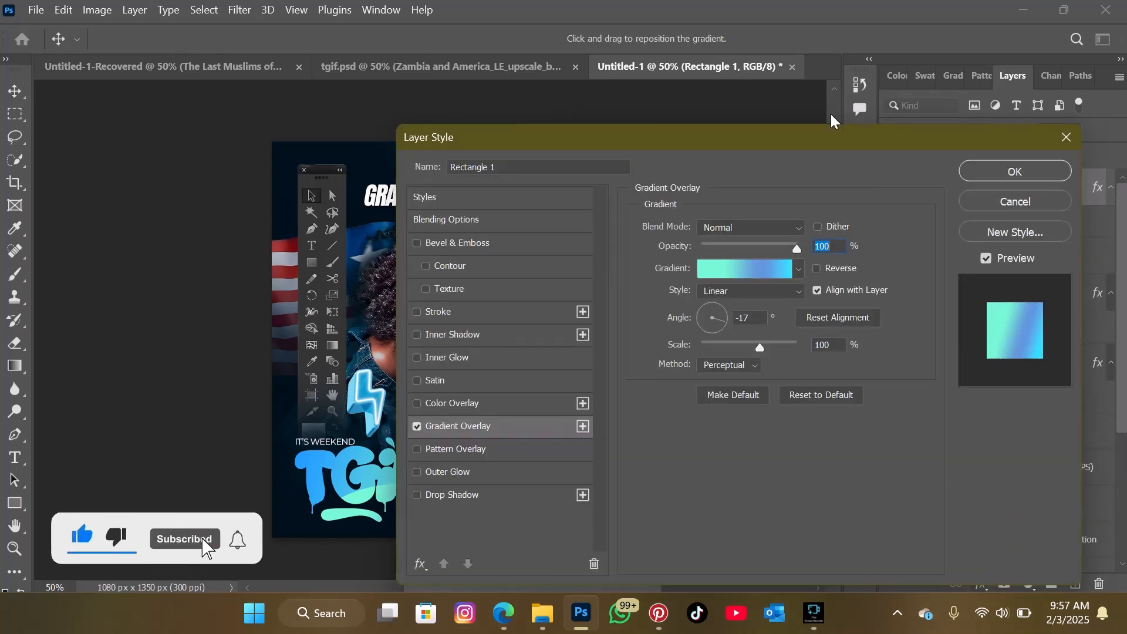
left_click_drag(762, 132, 937, 112)
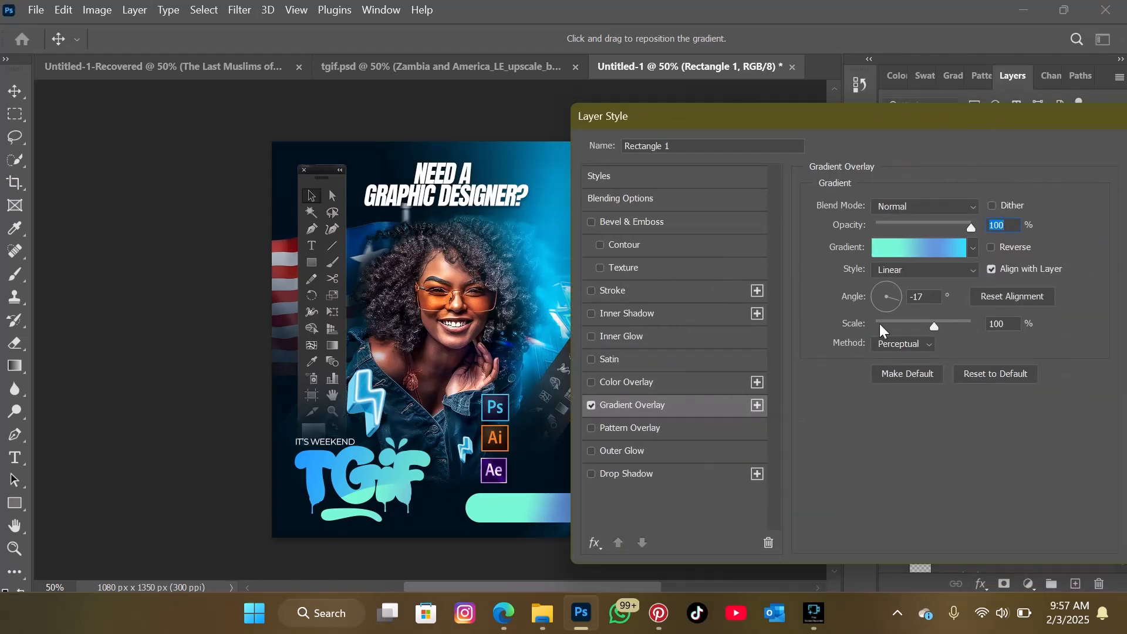
Step: Set the angle of the contact bar's gradient overlay to 15° and apply the layer style
left_click(879, 304)
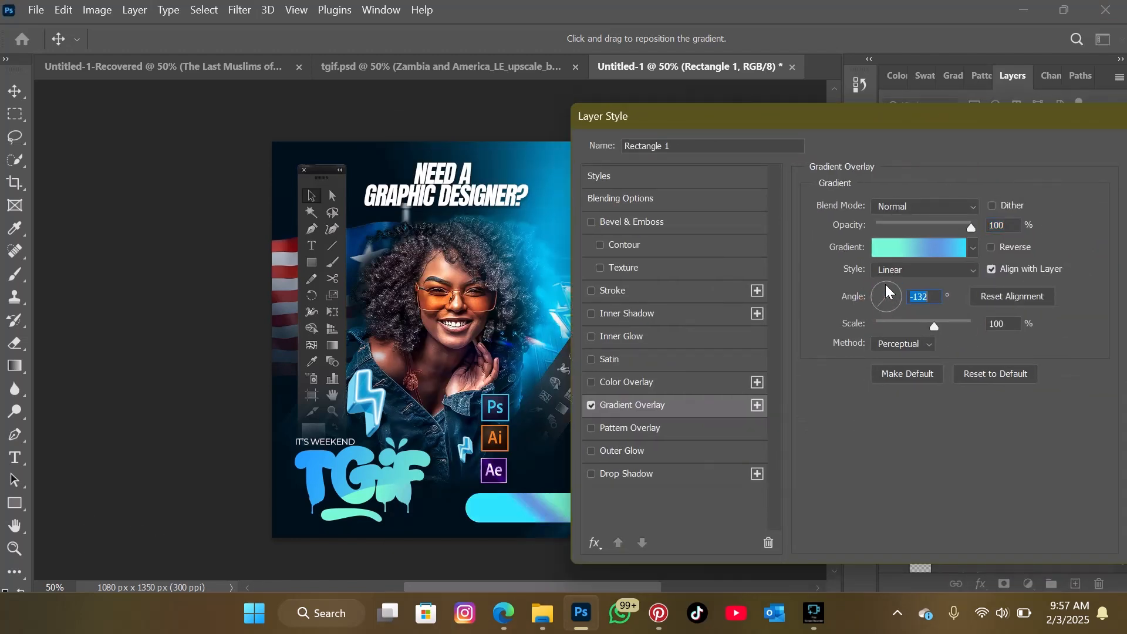
left_click(886, 284)
left_click(896, 298)
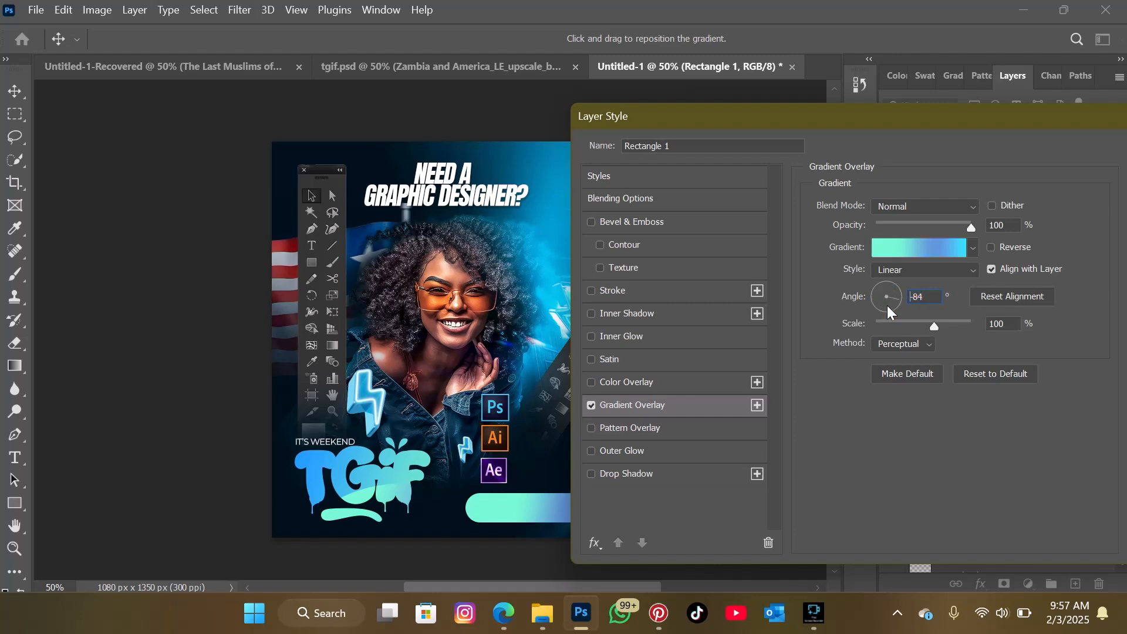
left_click(888, 306)
left_click(895, 301)
left_click(898, 295)
left_click_drag(1049, 103, 1046, 126)
left_click(1046, 126)
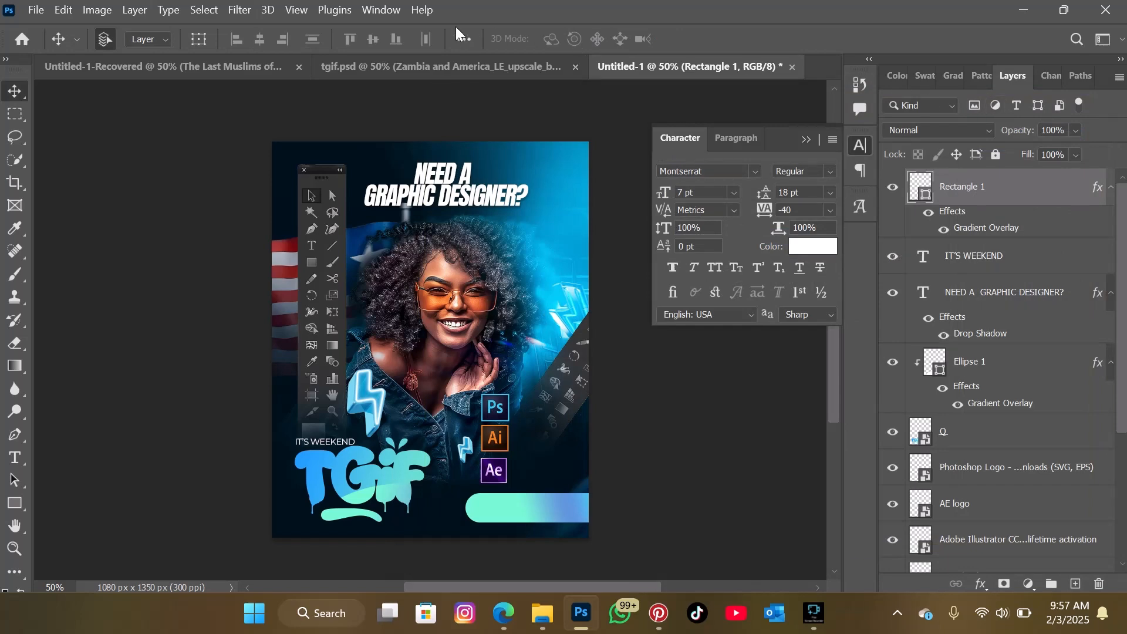
Step: Compare with tgif.psd and change the contact bar's gradient overlay to the Blue_16 preset from the Blues group
left_click(442, 64)
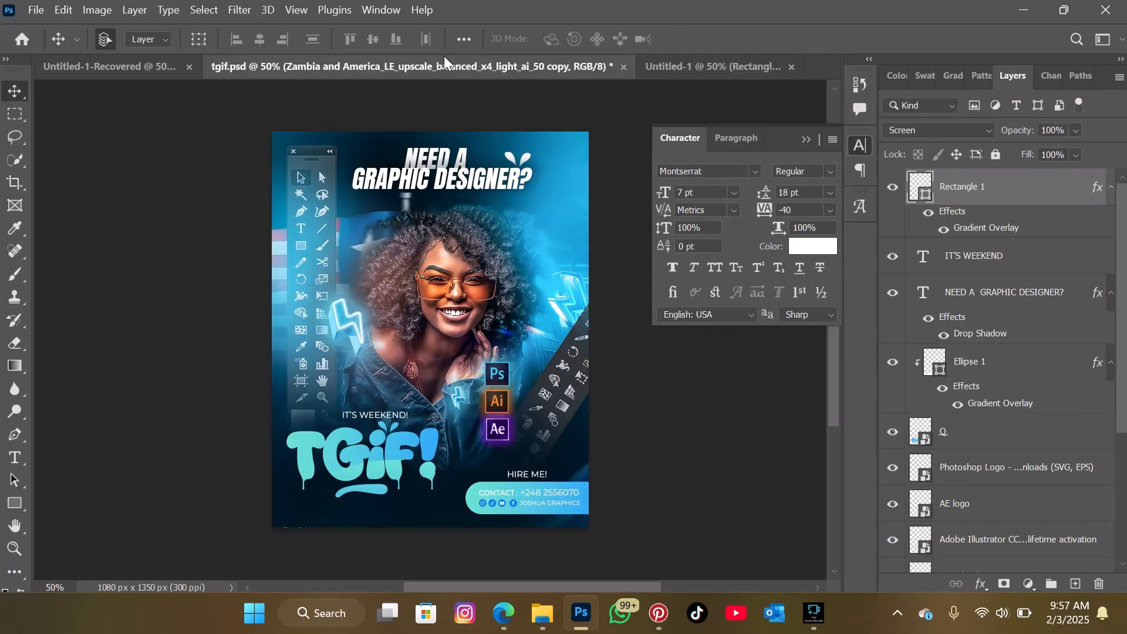
left_click(723, 65)
left_click(980, 584)
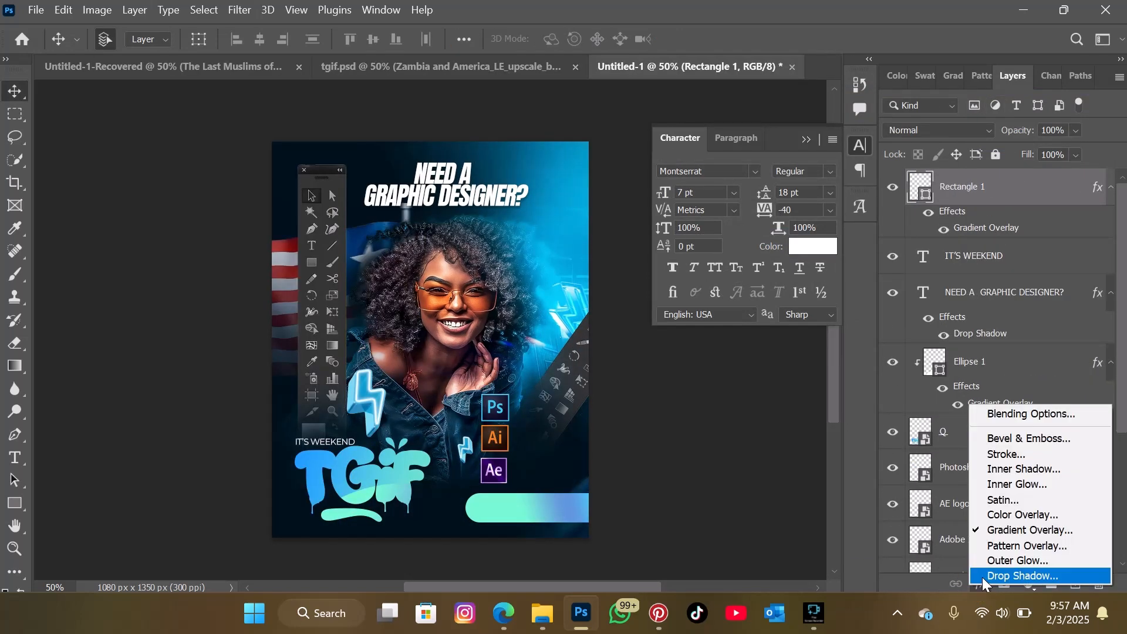
left_click(1007, 532)
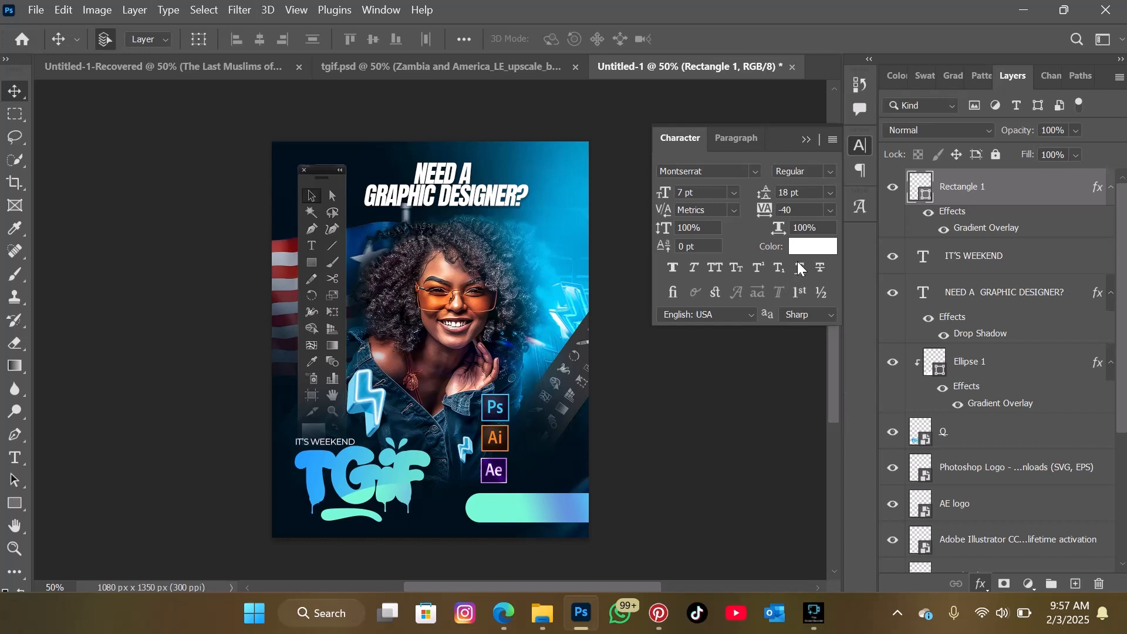
left_click(753, 239)
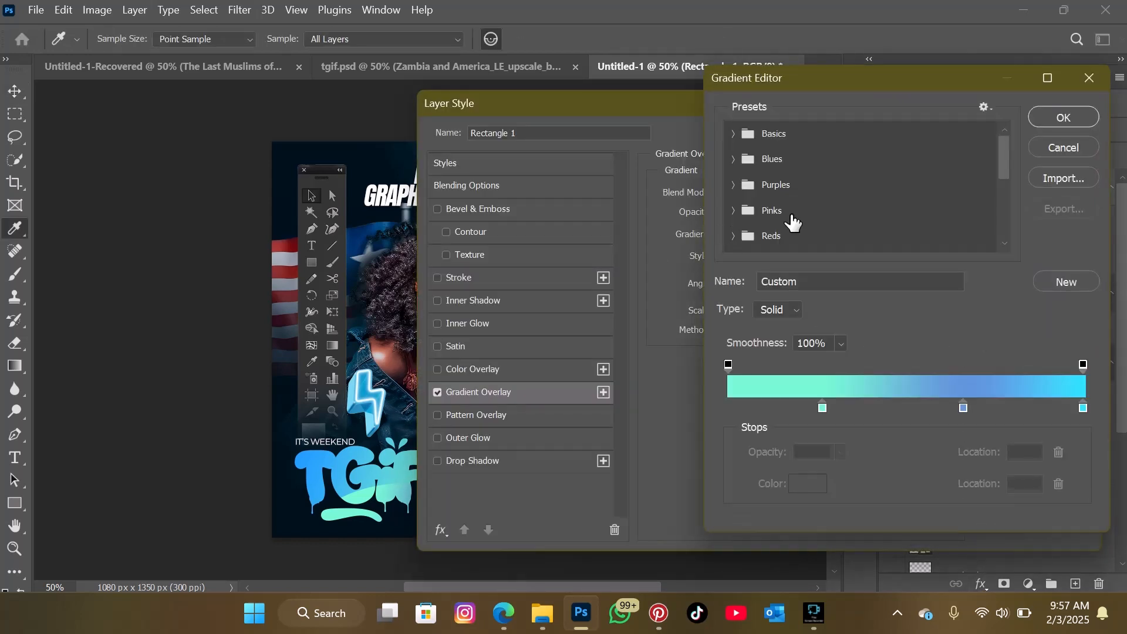
left_click(736, 158)
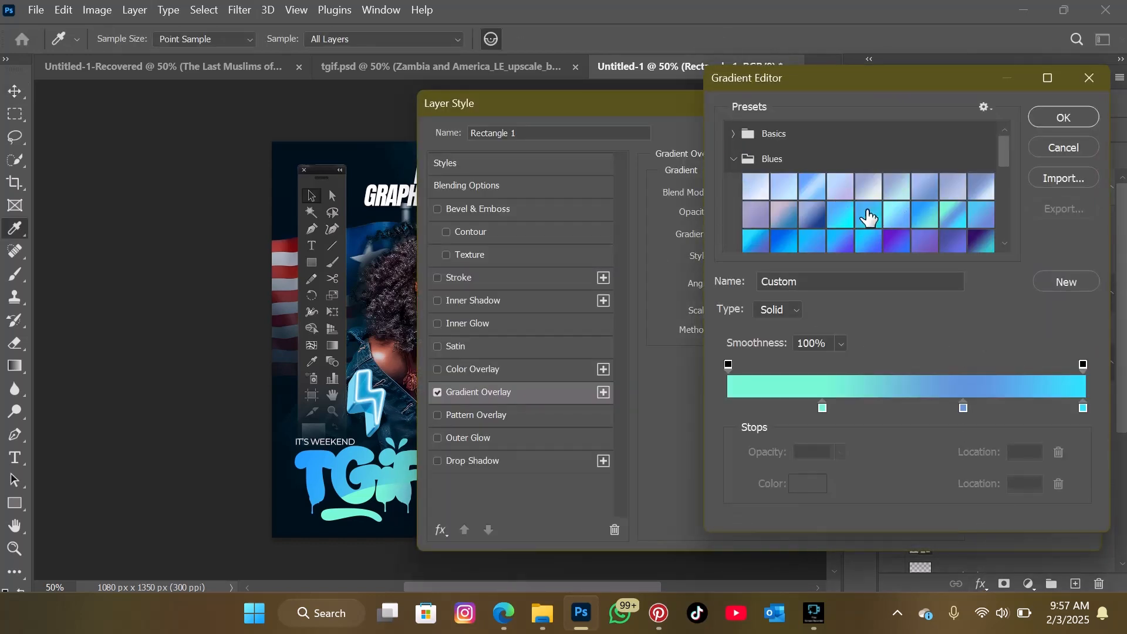
left_click(923, 215)
left_click(1097, 83)
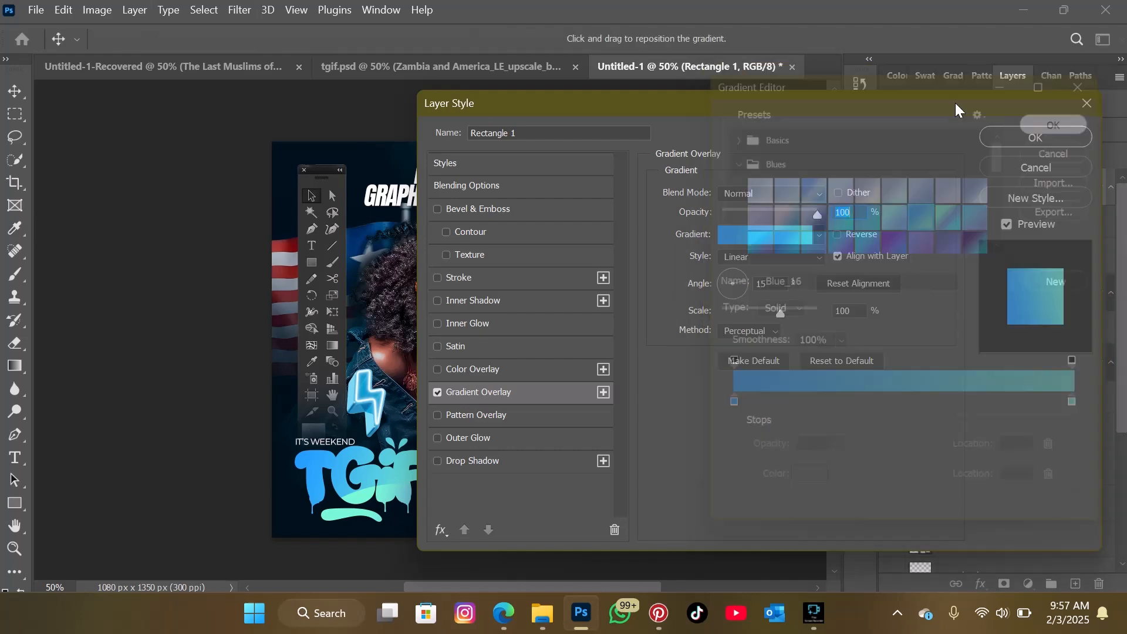
mouse_move(761, 101)
left_mouse_down()
mouse_move(1124, 103)
mouse_move(769, 115)
left_mouse_up()
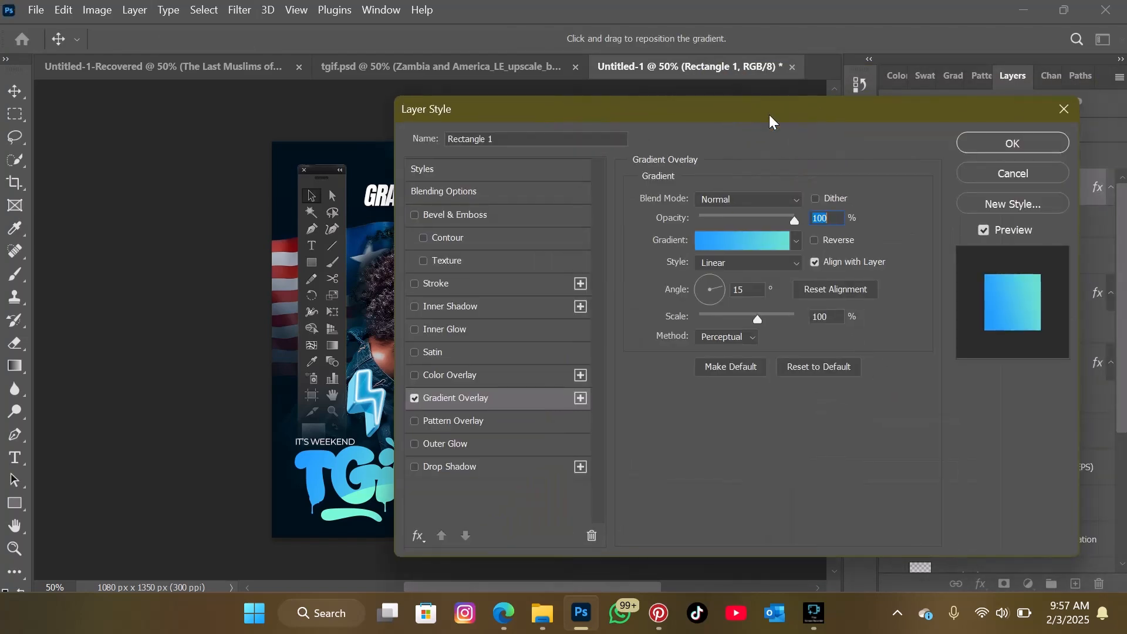
left_click(993, 142)
Step: Hide the blurred Screen-mode top layer in tgif.psd and copy its contact-number text onto the new flyer's bar
left_click(472, 69)
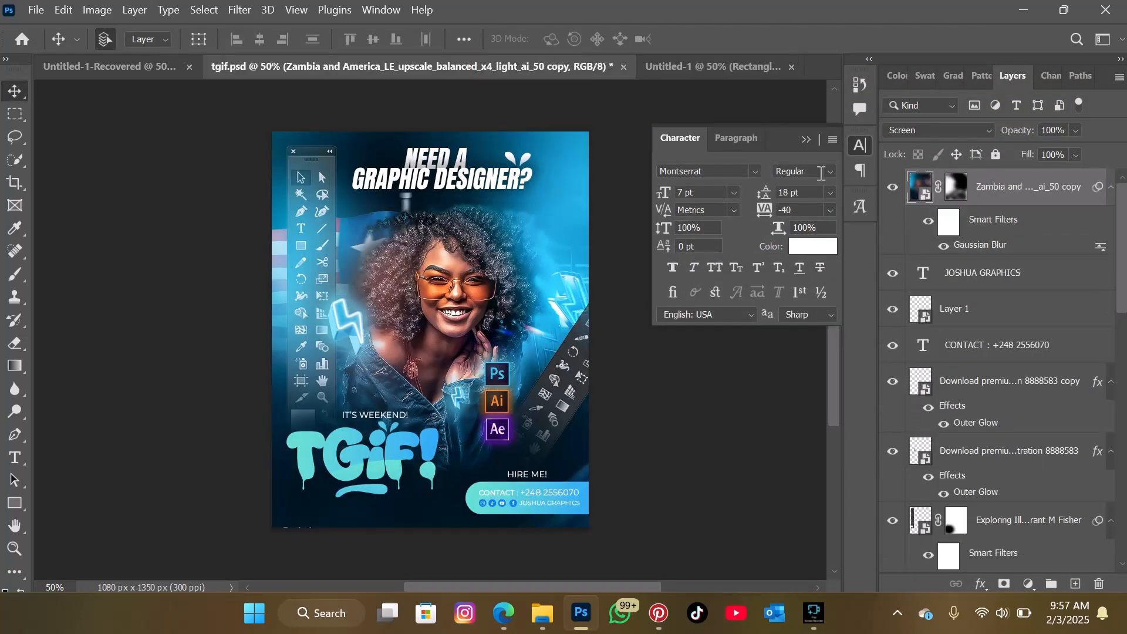
left_click_drag(552, 498, 565, 499)
left_click(893, 187)
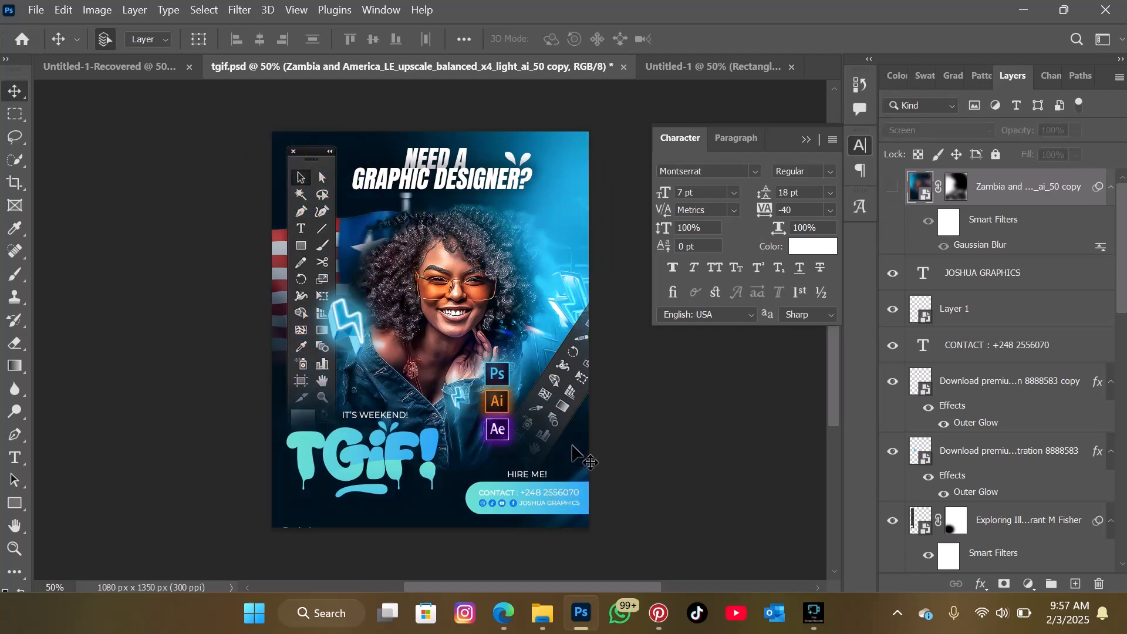
mouse_move(542, 491)
left_mouse_down()
mouse_move(554, 503)
mouse_move(692, 176)
mouse_move(716, 73)
mouse_move(517, 509)
mouse_move(533, 505)
left_mouse_up()
Step: Copy the social media icons and the JOSHUA GRAPHICS text from tgif.psd onto the new flyer's bar, below the contact line
left_click(453, 76)
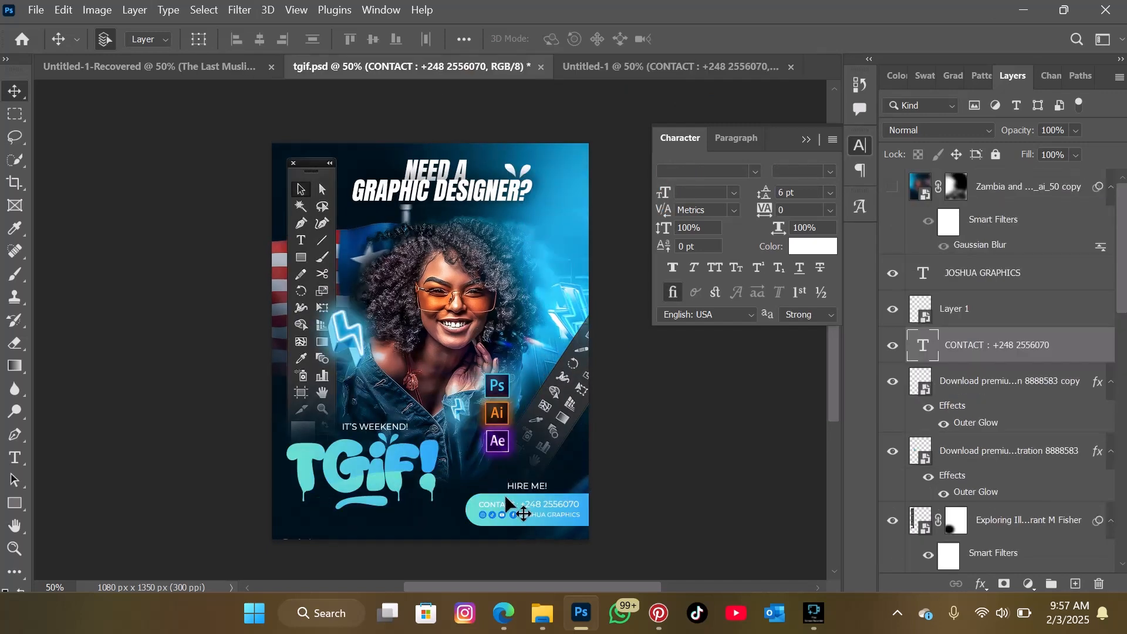
left_click(500, 517)
left_click_drag(500, 517, 553, 474)
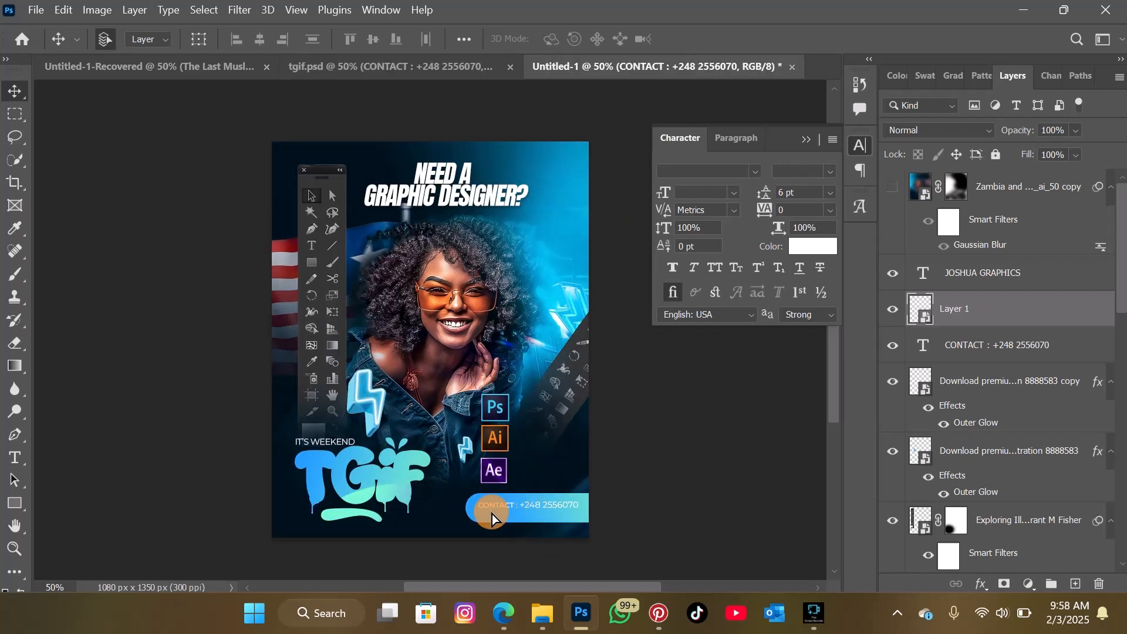
left_click_drag(492, 513, 493, 514)
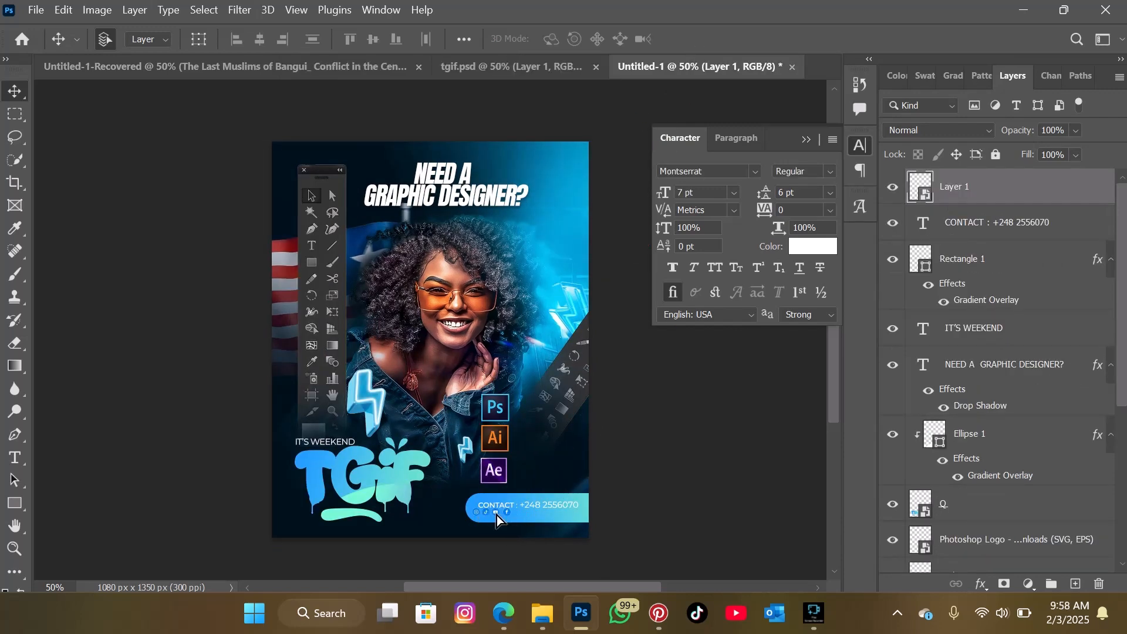
left_click(540, 69)
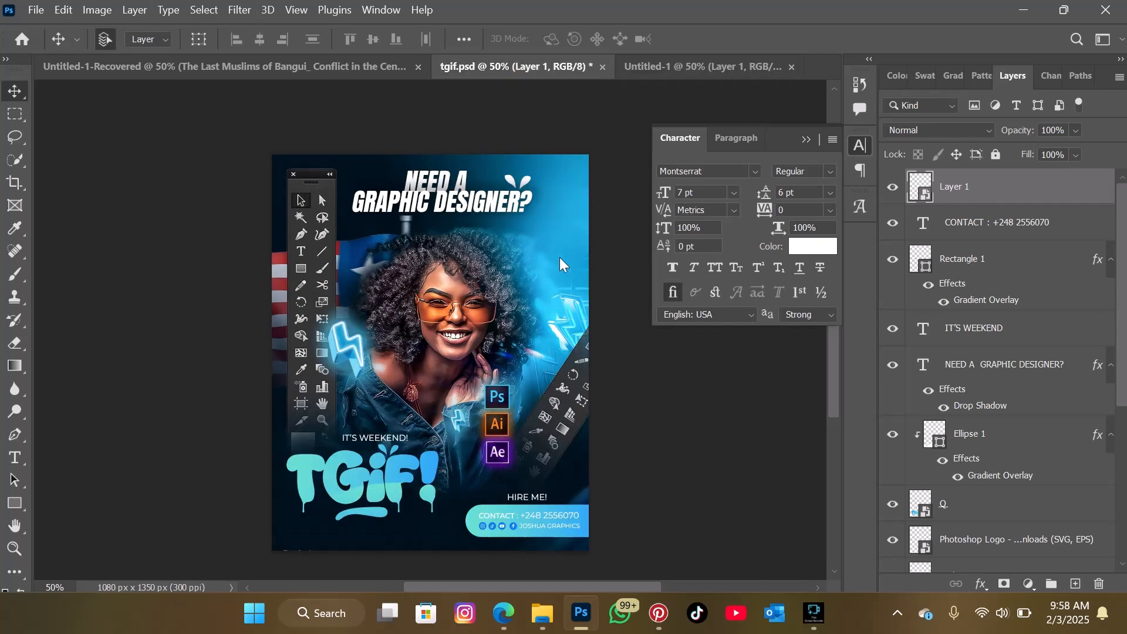
mouse_move(552, 526)
left_mouse_down()
mouse_move(653, 225)
mouse_move(750, 69)
mouse_move(604, 431)
mouse_move(548, 519)
left_mouse_up()
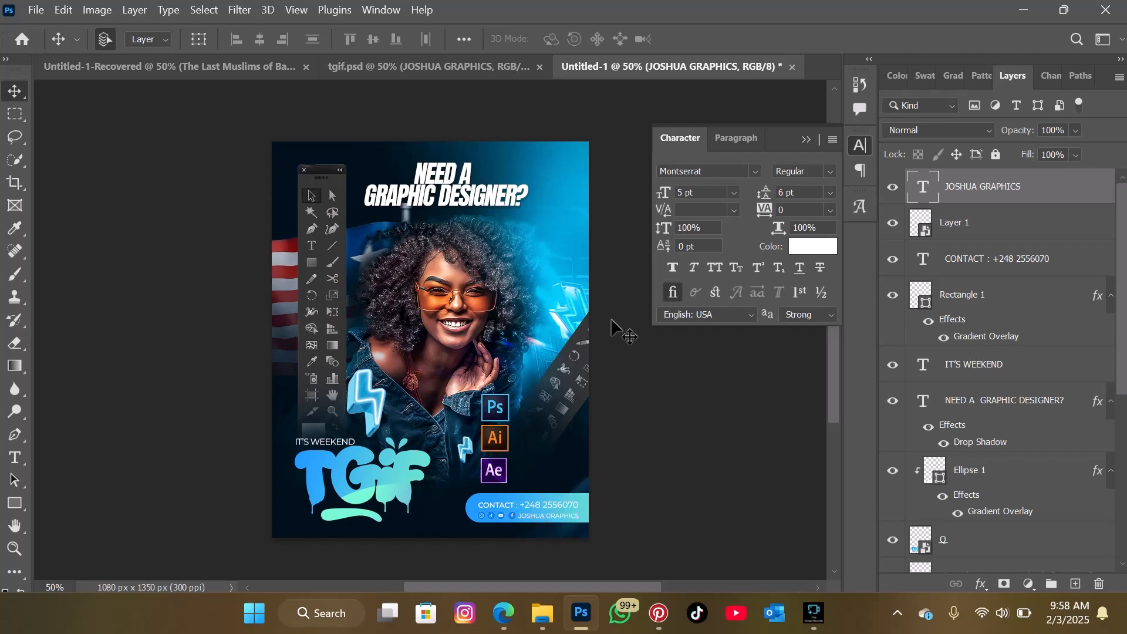
Step: Align the After Effects logo beneath the Illustrator logo and check how the logos are styled in tgif.psd
left_click_drag(493, 470, 496, 470)
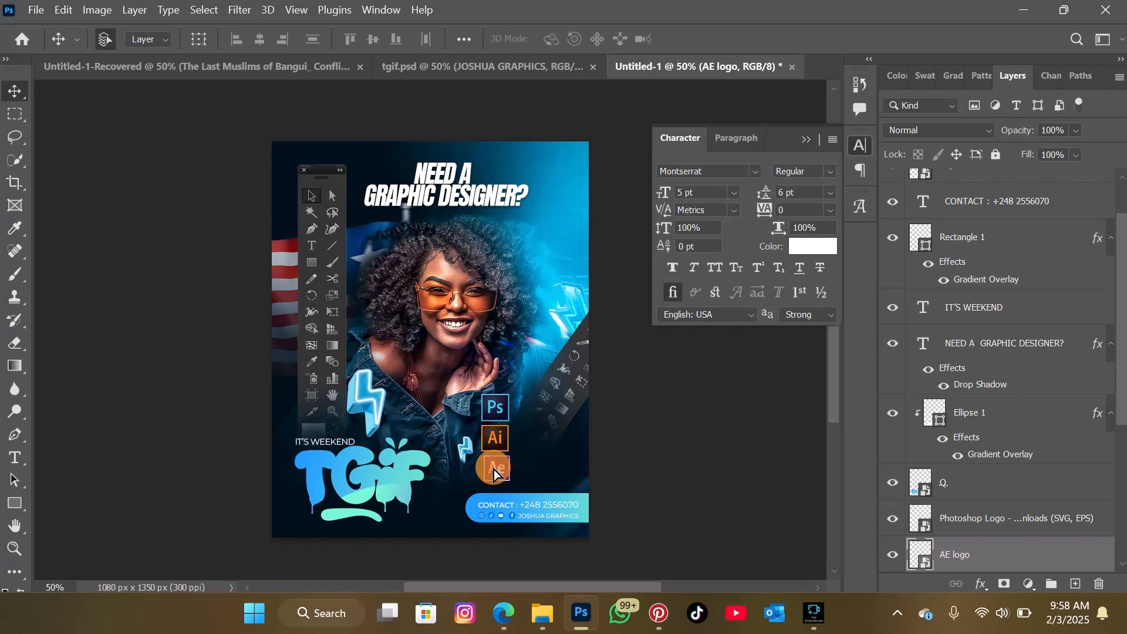
left_click_drag(495, 469, 495, 470)
left_click(545, 66)
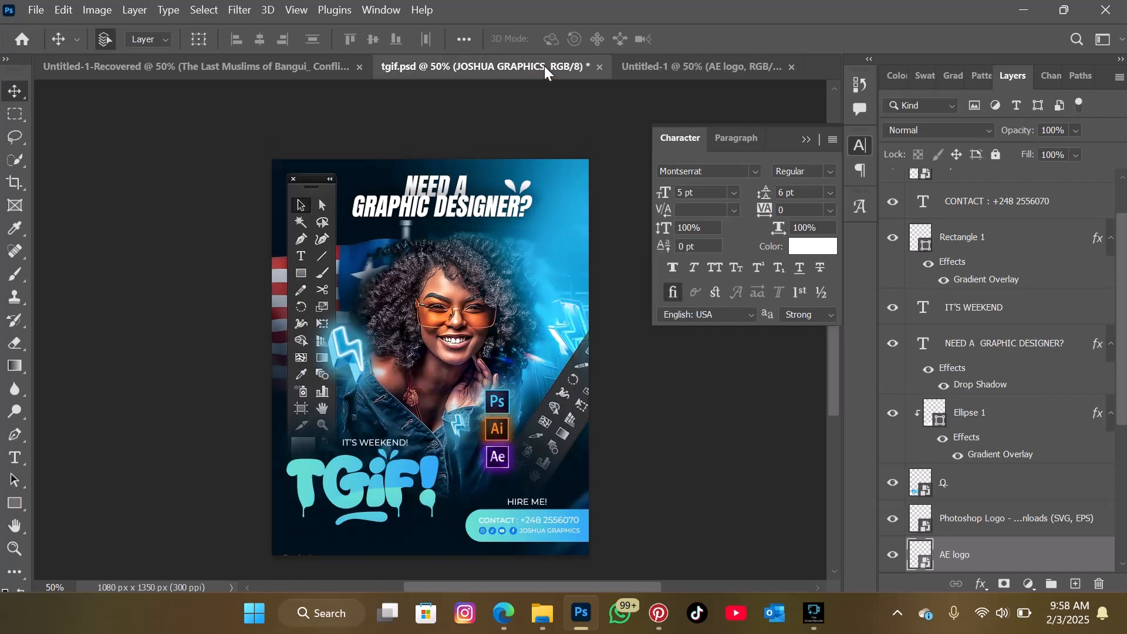
left_click(734, 59)
left_click(981, 585)
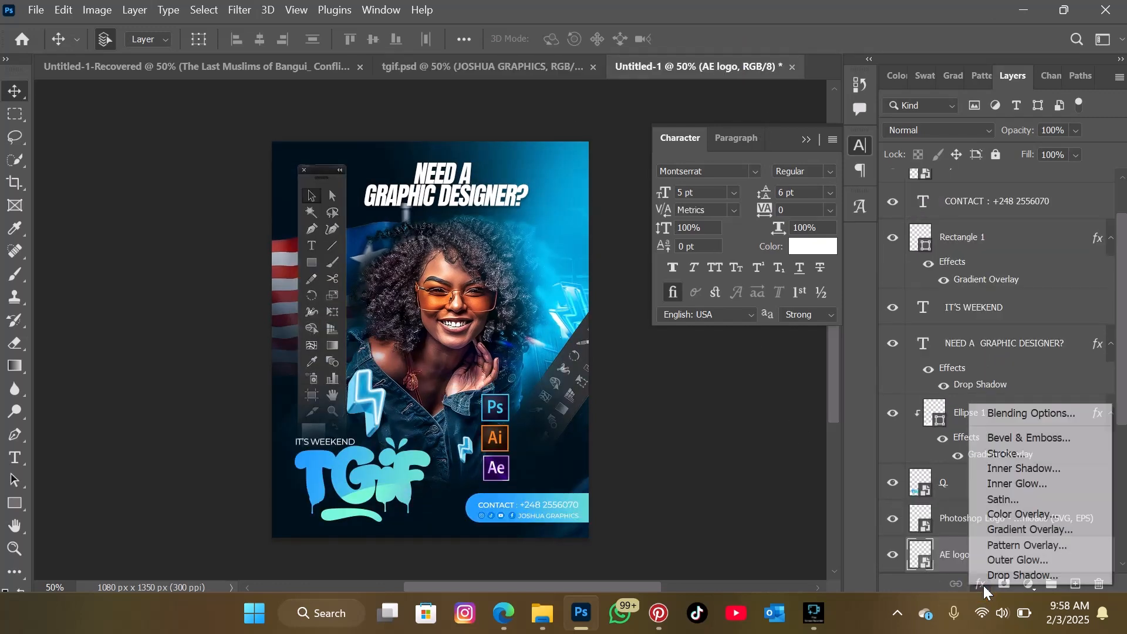
left_click(1005, 565)
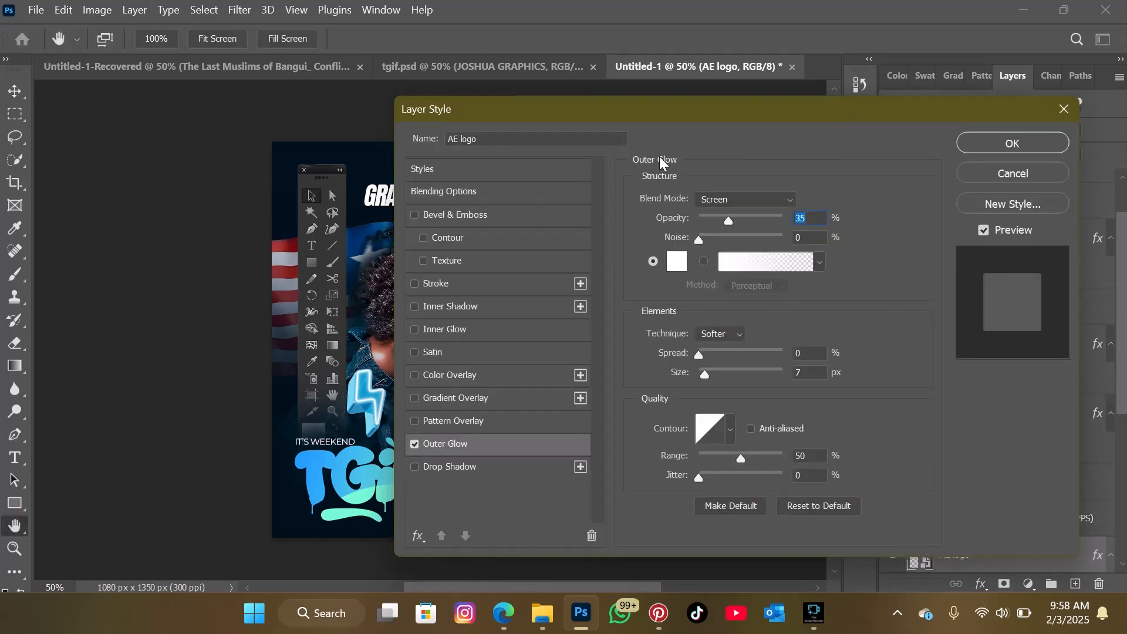
left_click(992, 174)
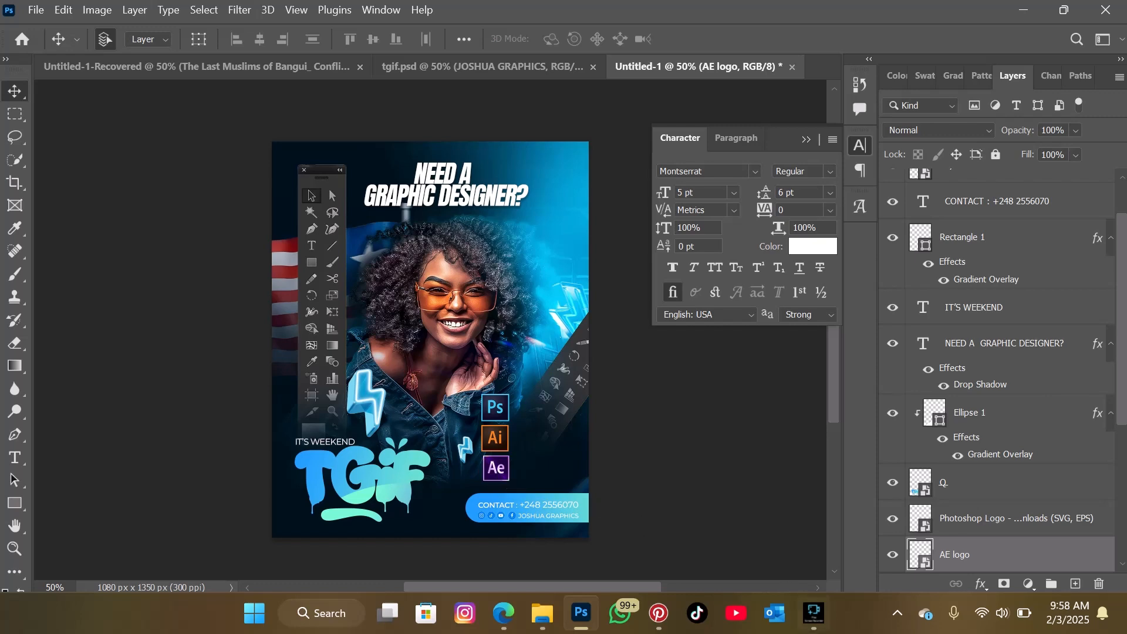
Step: Add an Outer Glow to the After Effects logo in a bright purple around #be70fa
left_click(982, 585)
left_click(1020, 563)
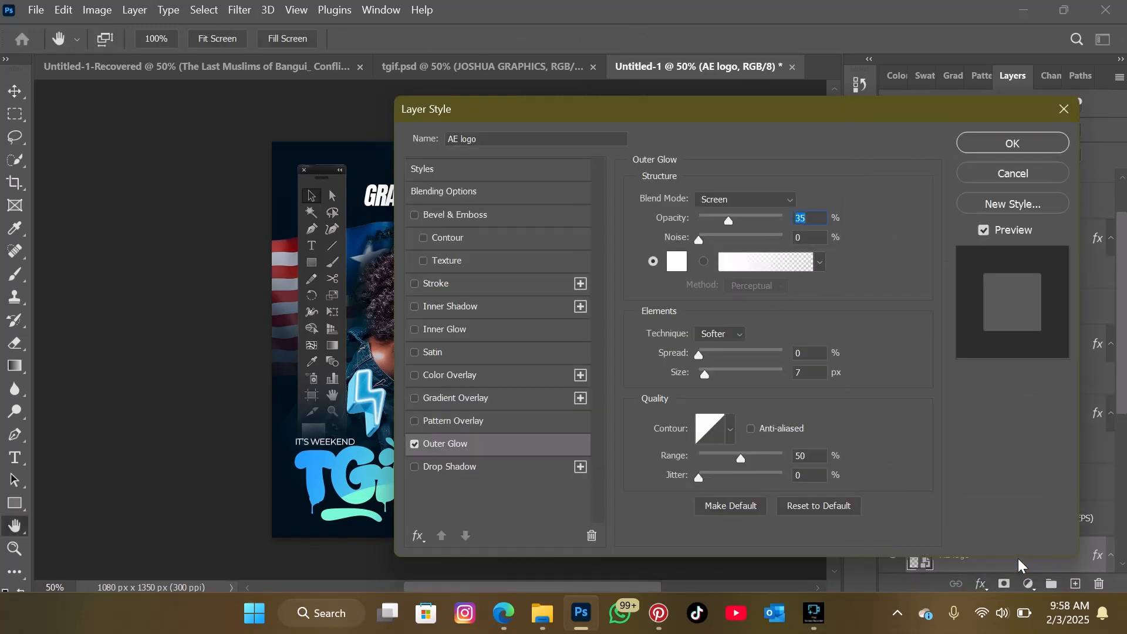
left_click_drag(776, 114, 950, 149)
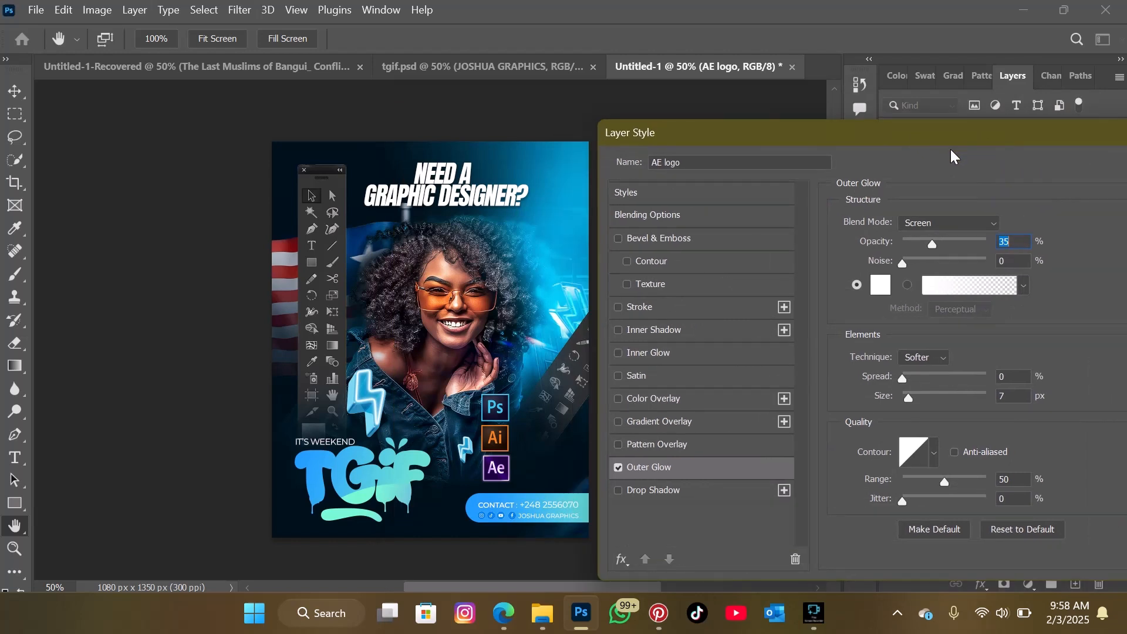
left_click(880, 289)
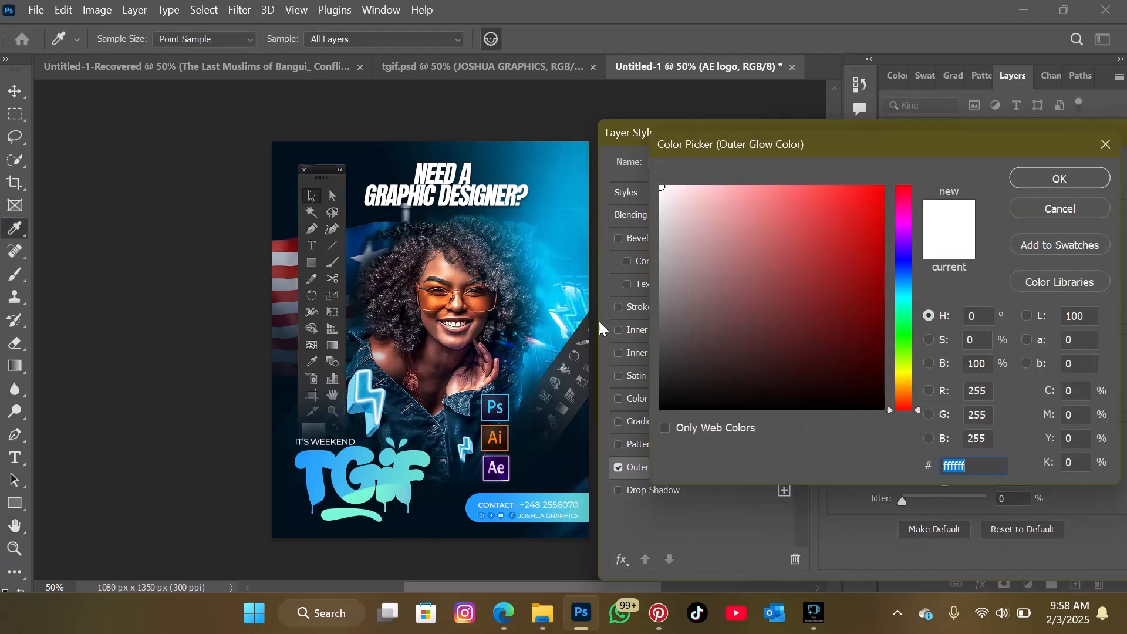
left_click(499, 469)
left_click(498, 469)
left_click(497, 468)
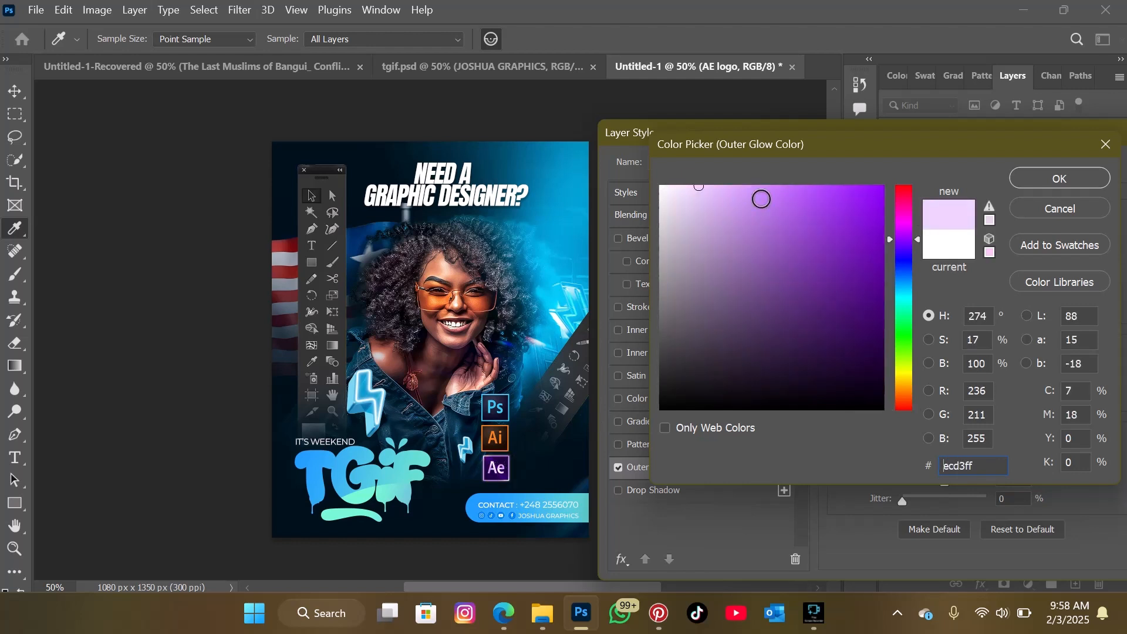
left_click_drag(762, 187, 784, 190)
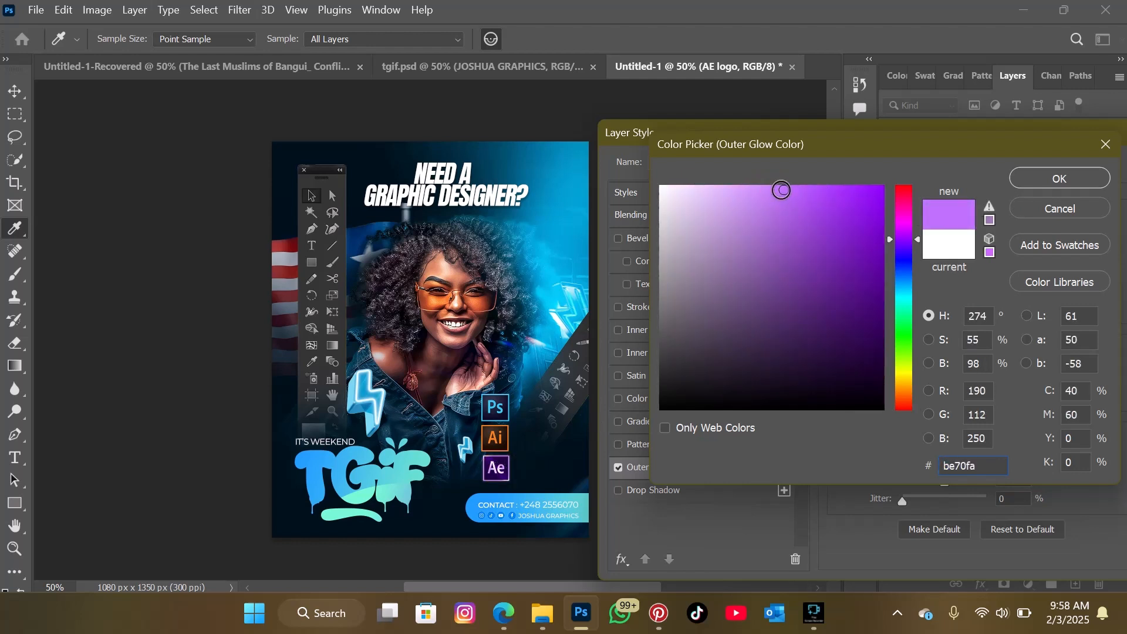
left_click(1040, 185)
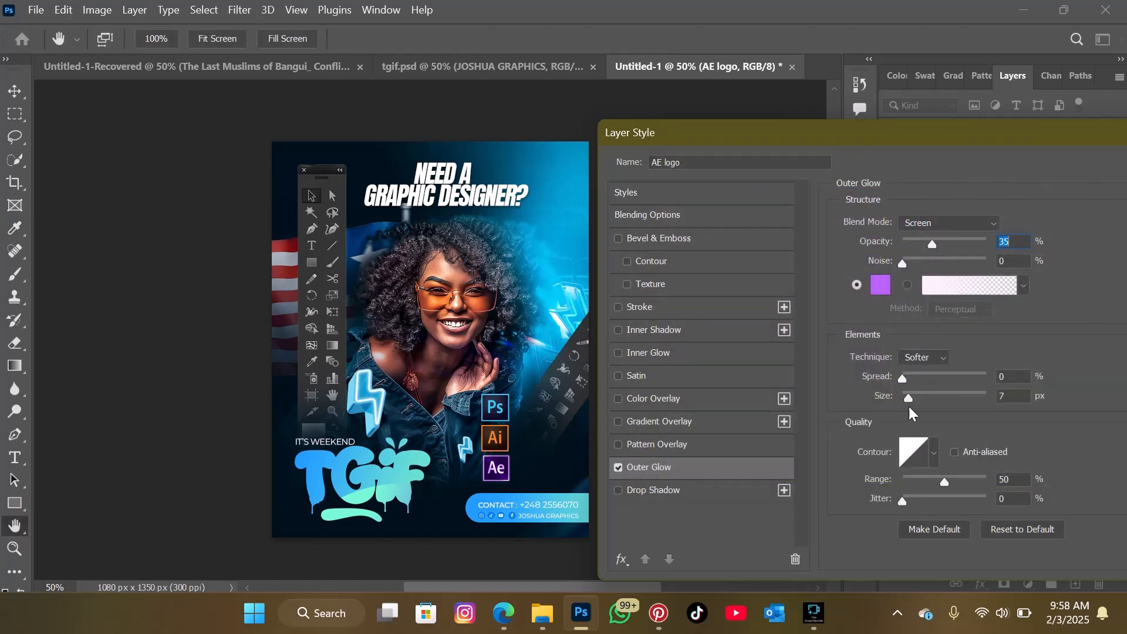
Step: Set the After Effects logo's Outer Glow to 72% opacity, 4% spread and 18 px size
mouse_move(908, 378)
left_mouse_down()
mouse_move(954, 383)
mouse_move(910, 396)
left_mouse_up()
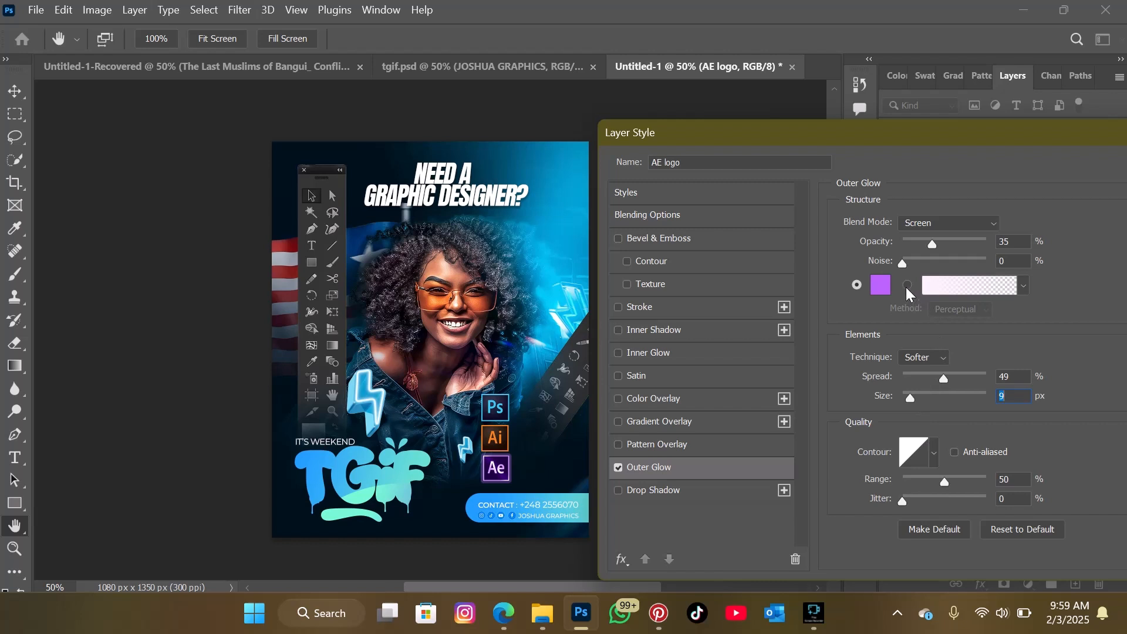
left_click_drag(936, 244, 964, 249)
left_click_drag(940, 381, 914, 393)
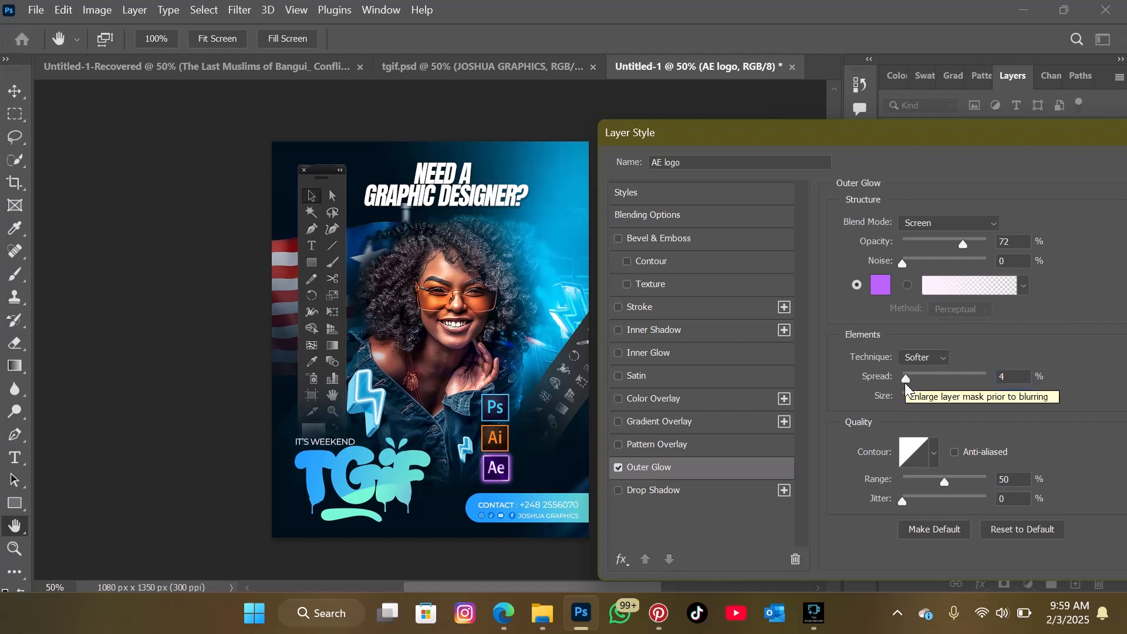
left_click_drag(995, 127, 878, 124)
left_click(1068, 164)
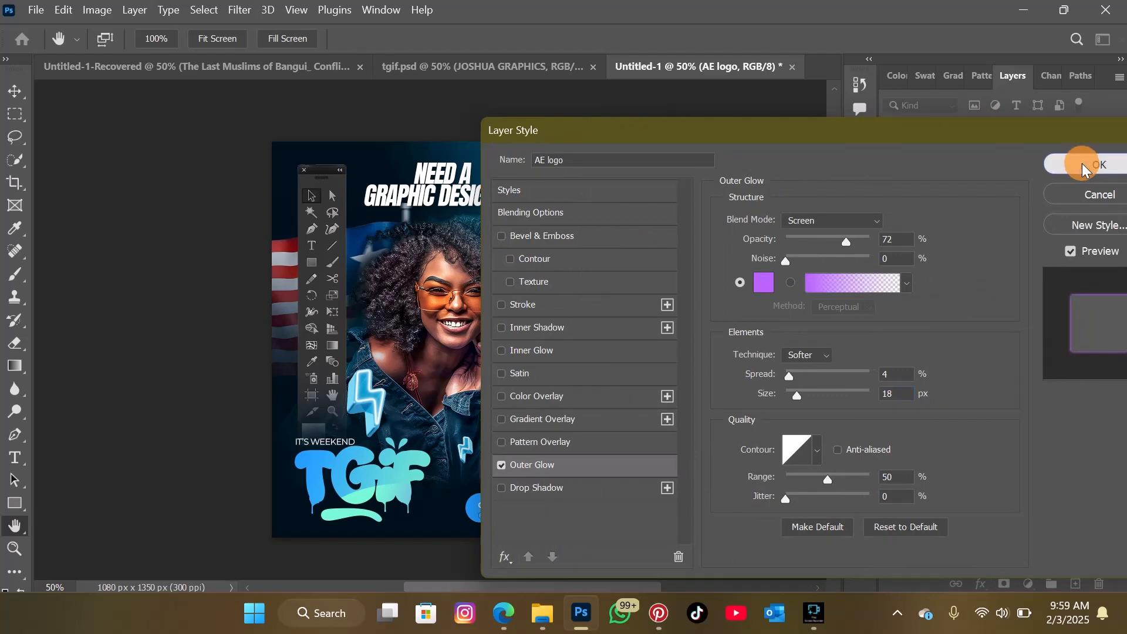
Step: Add an Outer Glow to the Illustrator logo in orange #ff9319, sampled from the logo itself
left_click(501, 439)
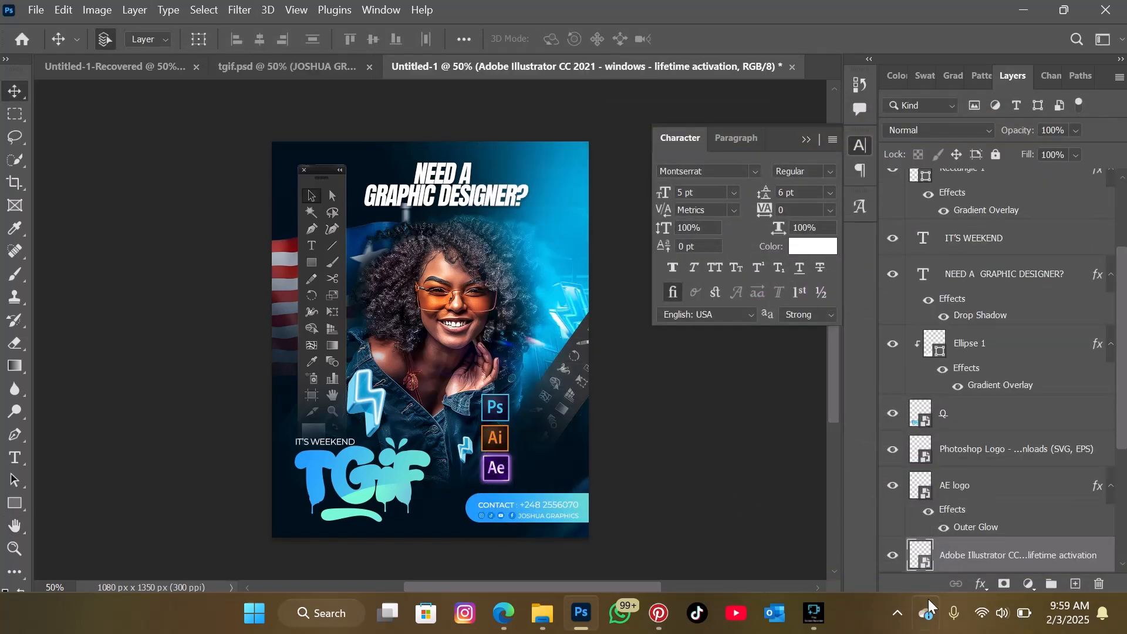
left_click(979, 578)
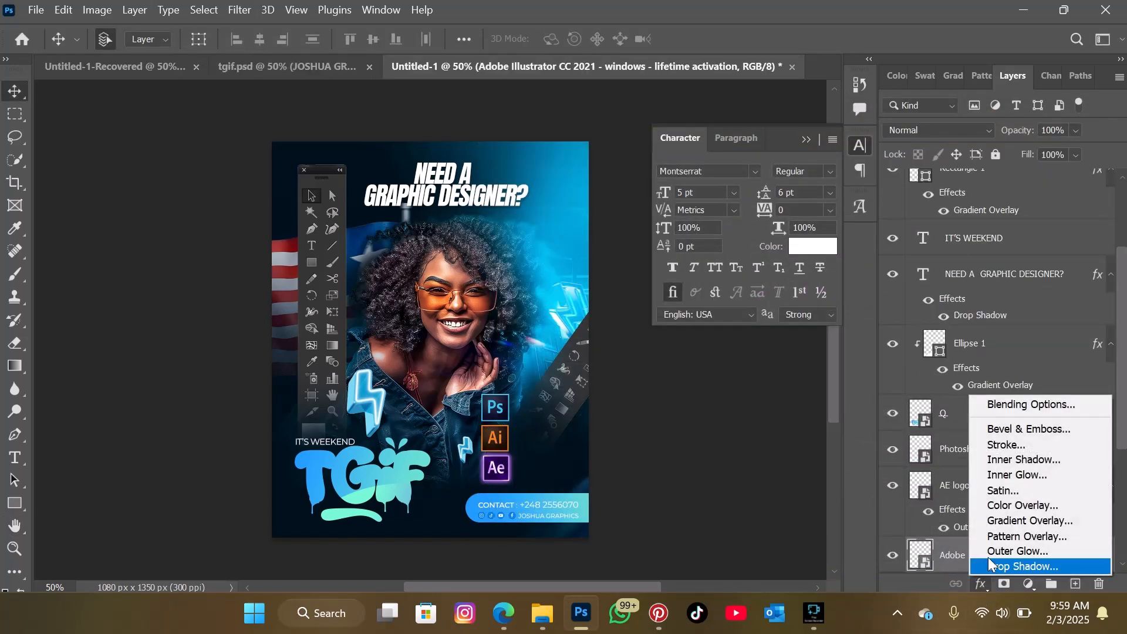
left_click(991, 551)
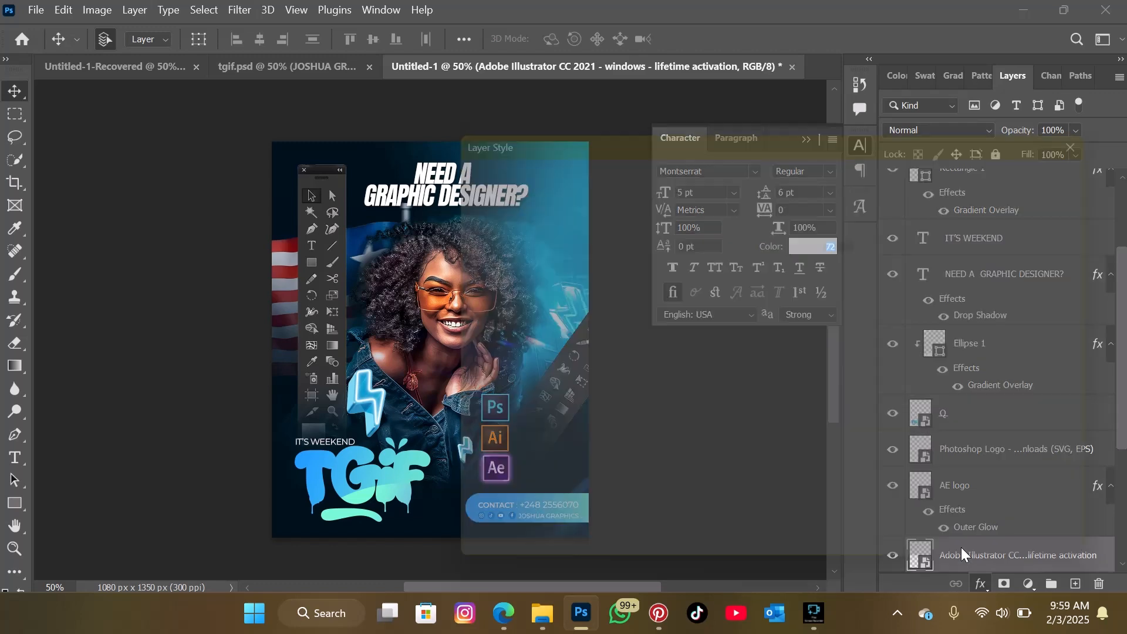
left_click_drag(611, 134, 773, 169)
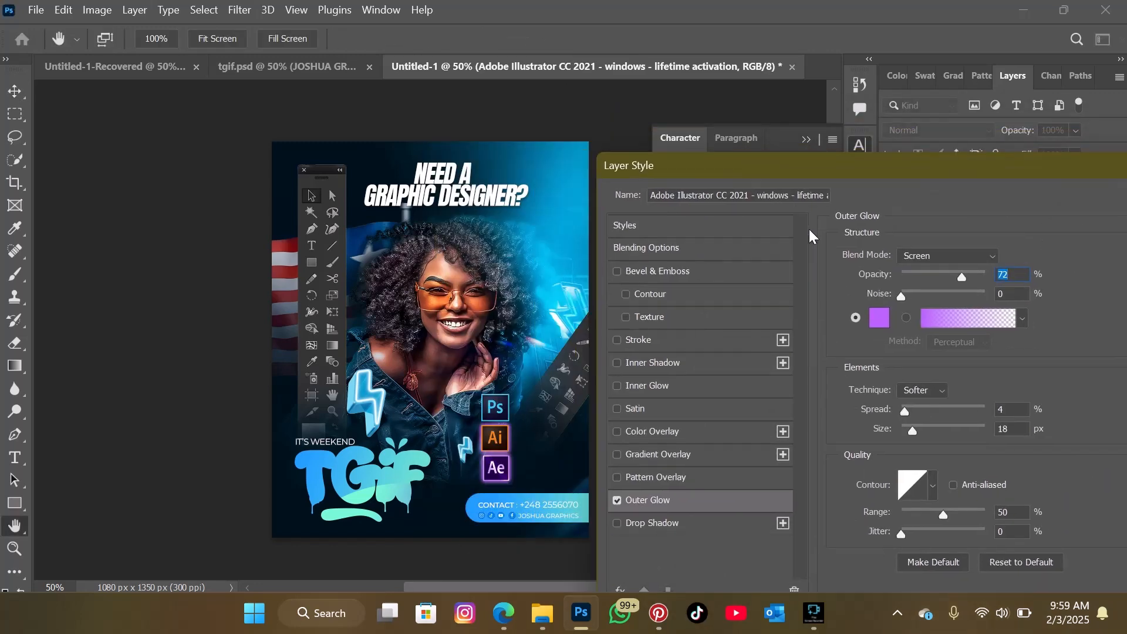
left_click(879, 318)
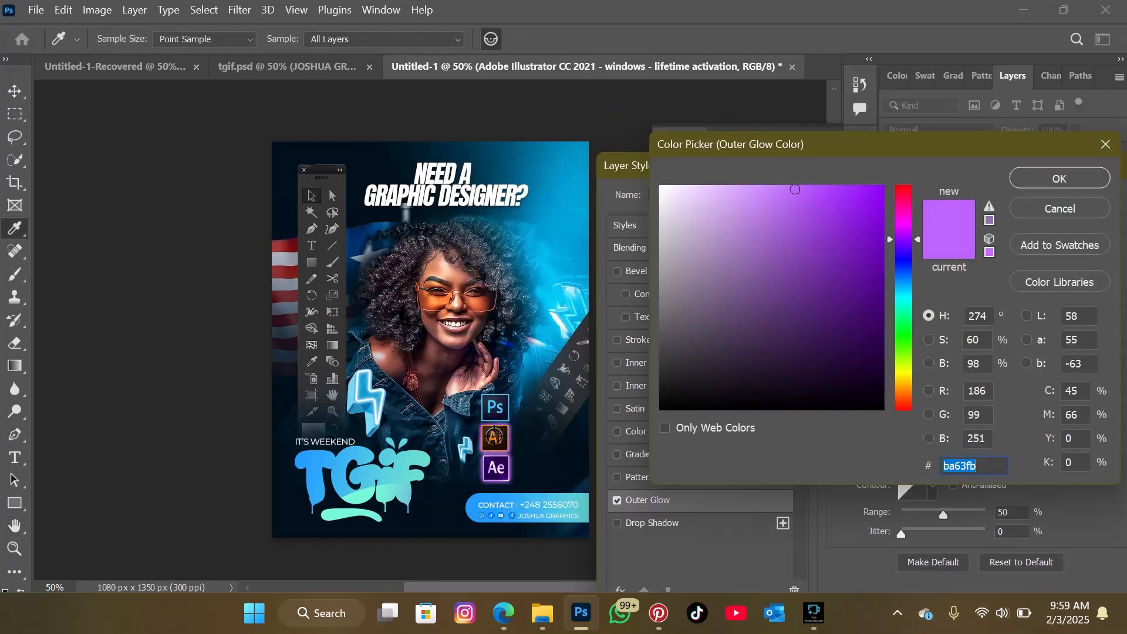
left_click(495, 437)
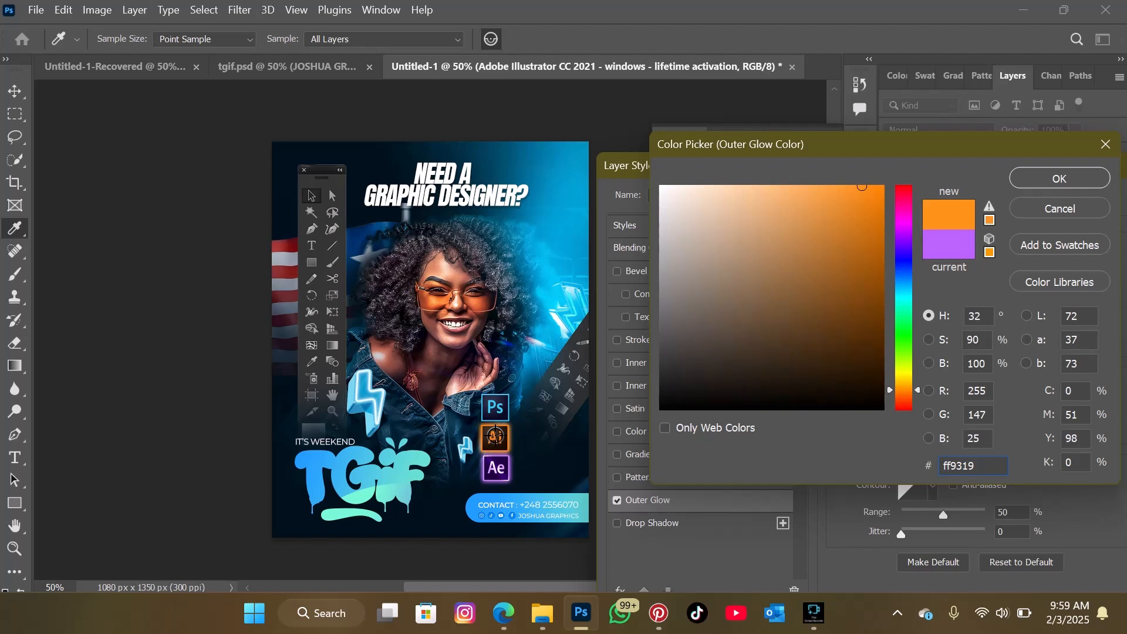
left_click(1027, 178)
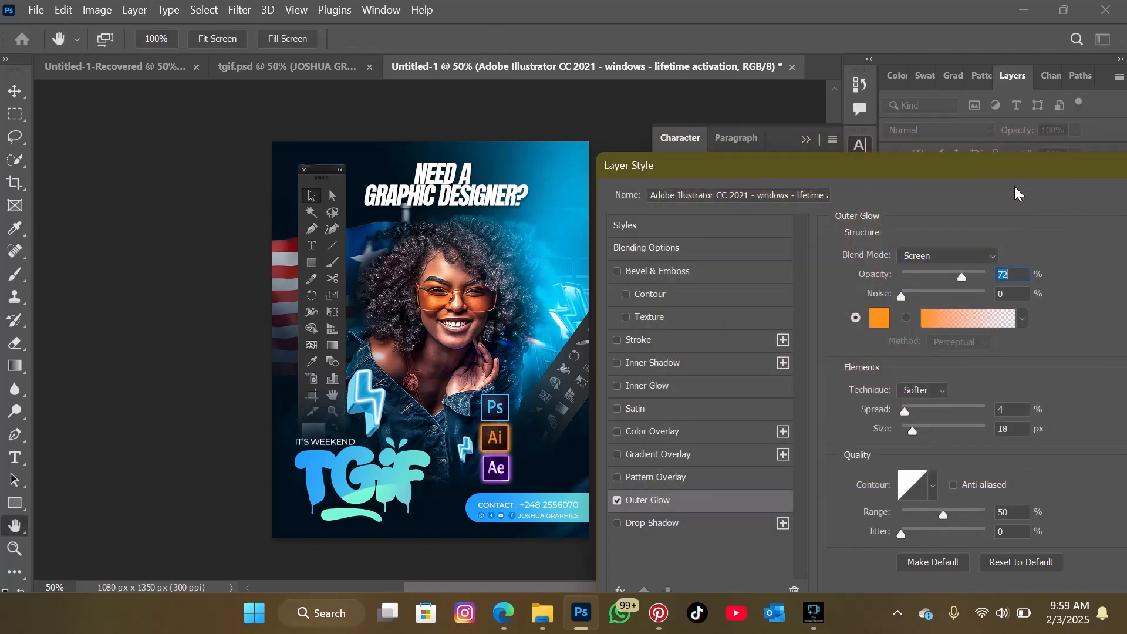
left_click_drag(999, 163, 902, 169)
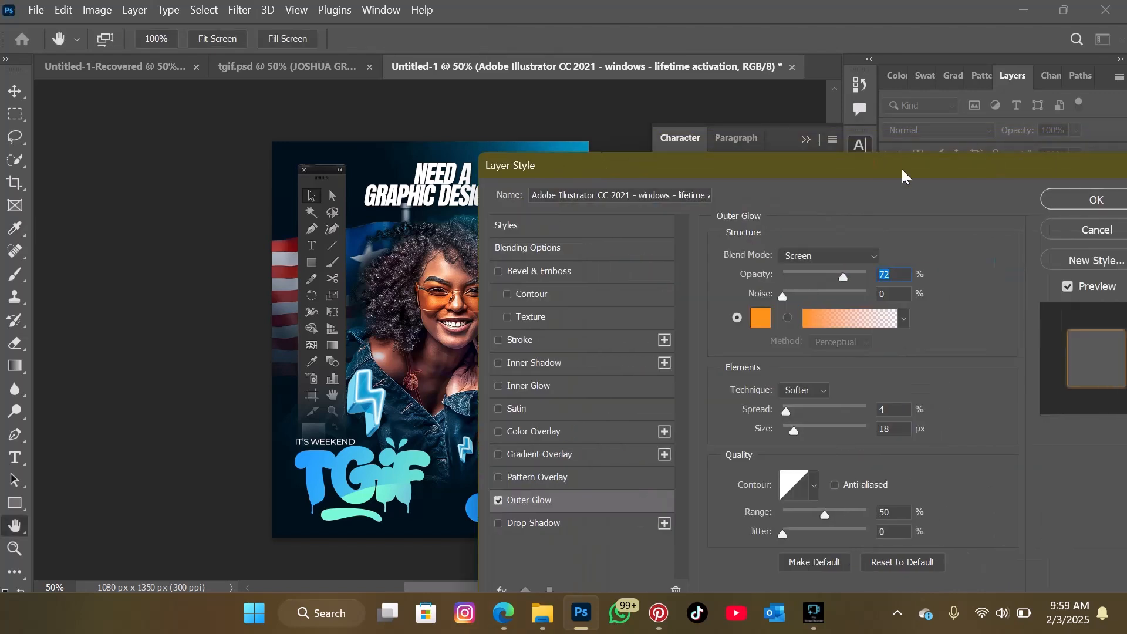
left_click(1058, 188)
Step: Add an Outer Glow to the Photoshop logo in light blue #32b9e2, sampled from the logo's lettering
left_click(496, 414)
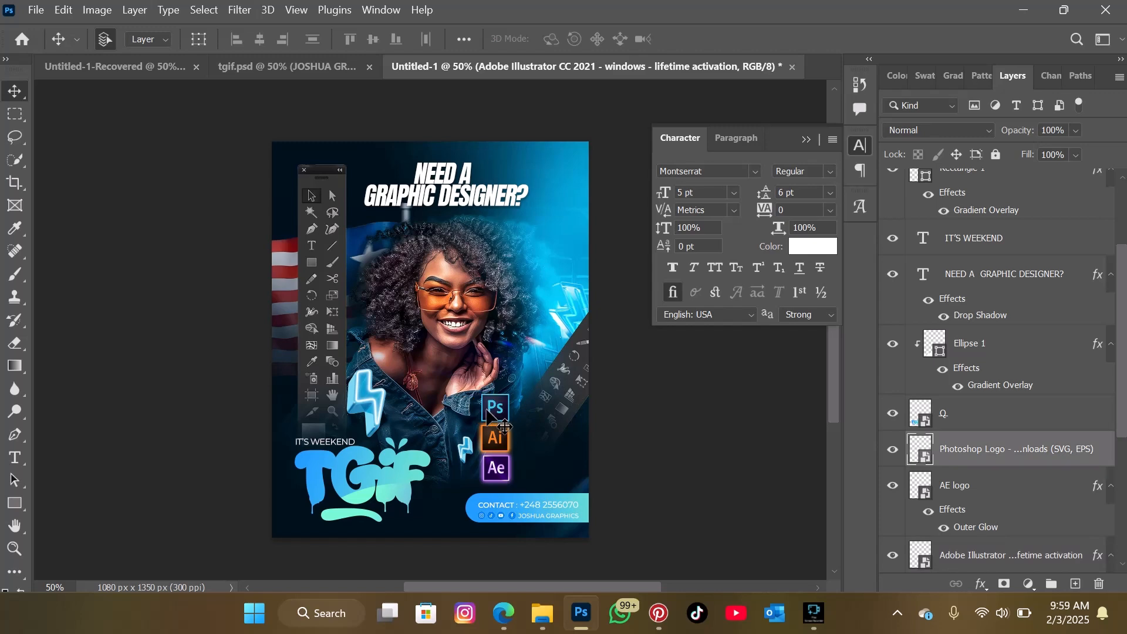
left_click(980, 584)
left_click(1009, 553)
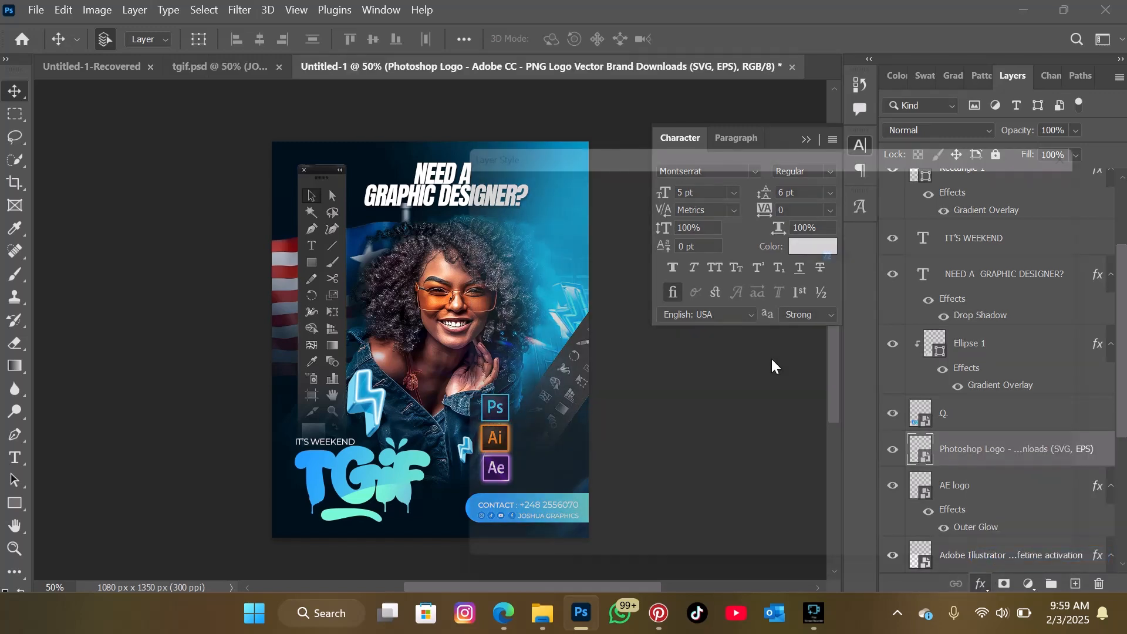
left_click(712, 289)
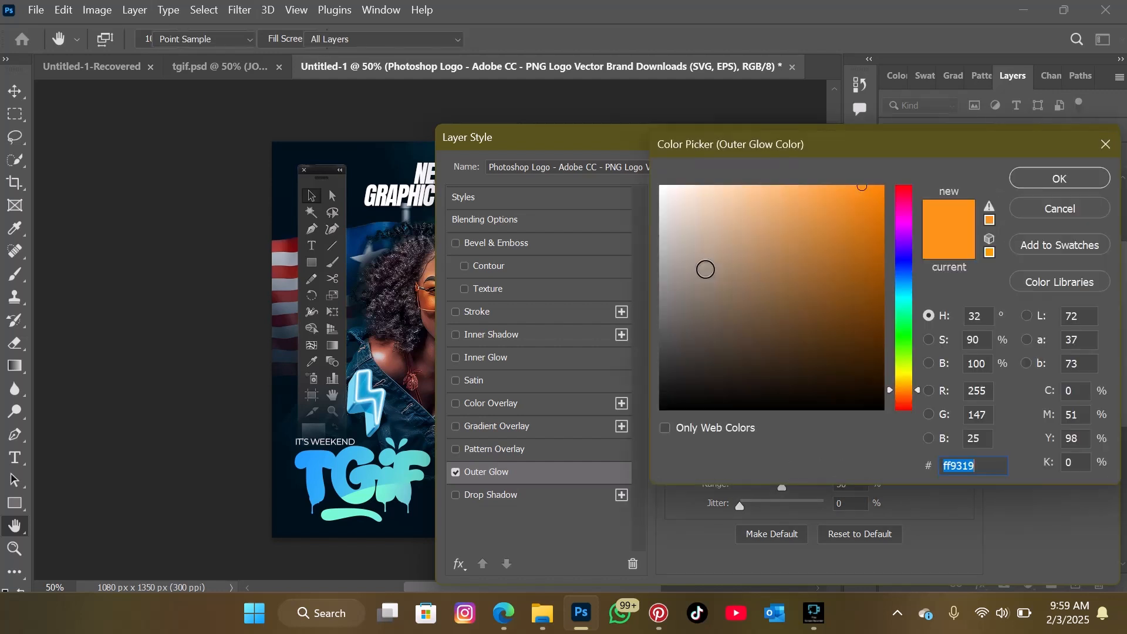
key("Return")
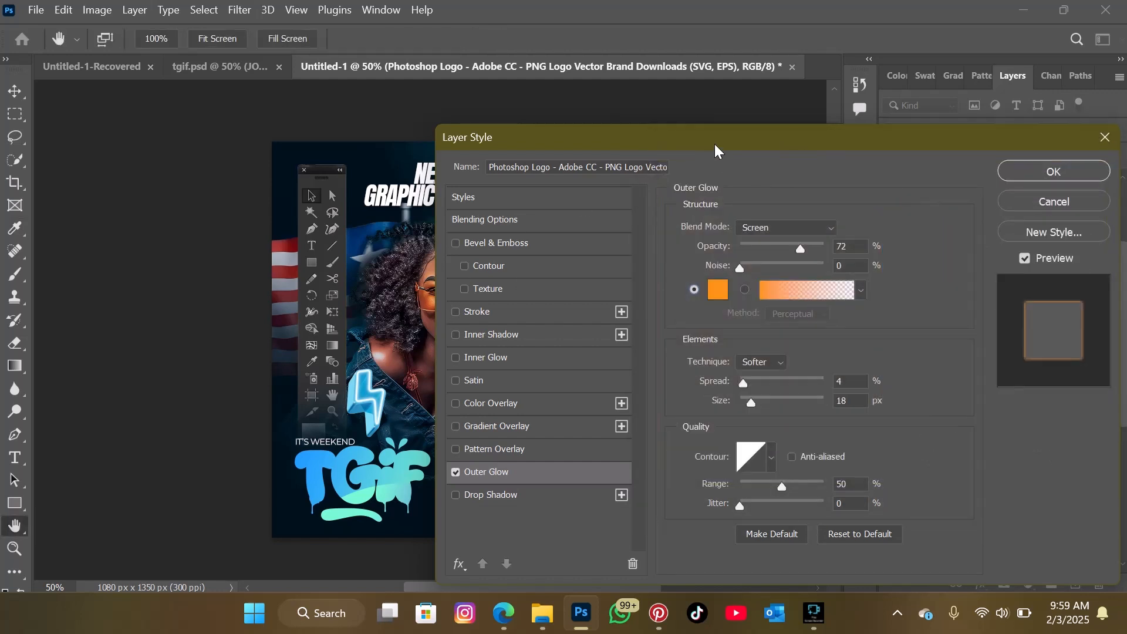
left_click_drag(714, 143, 899, 172)
left_click(901, 319)
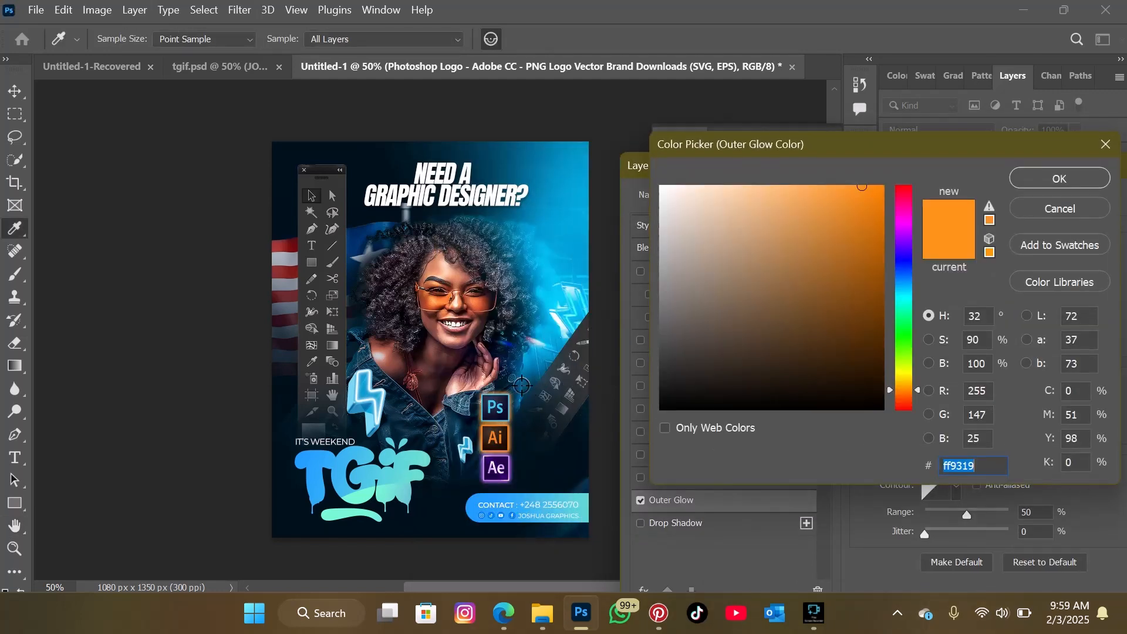
left_click(491, 405)
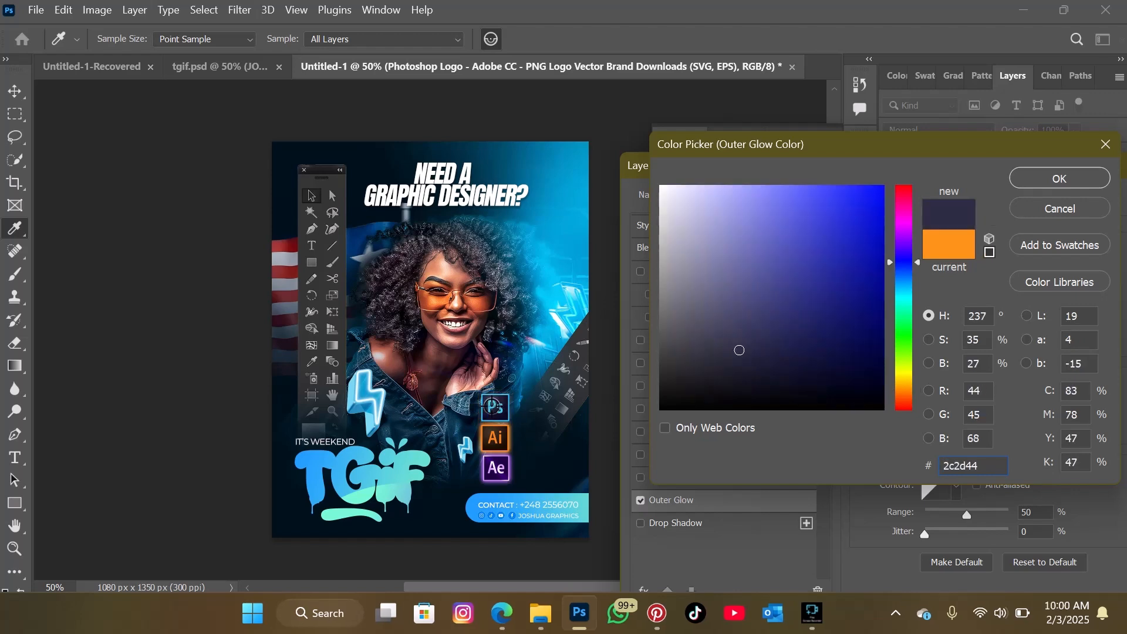
left_click(493, 406)
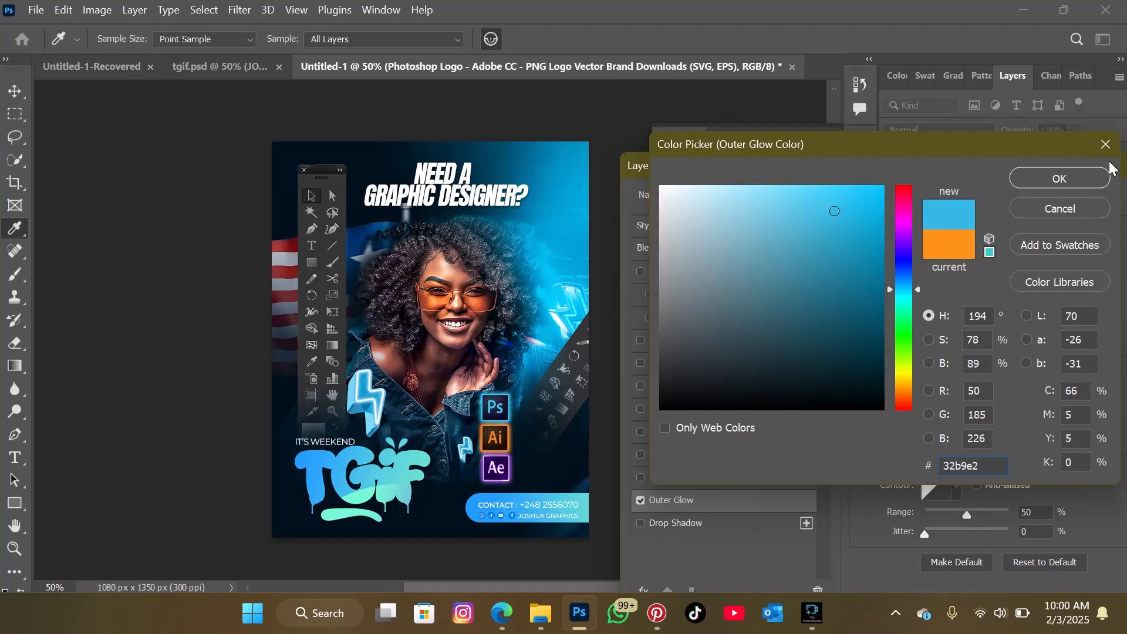
left_click(1093, 178)
left_click_drag(870, 165, 752, 184)
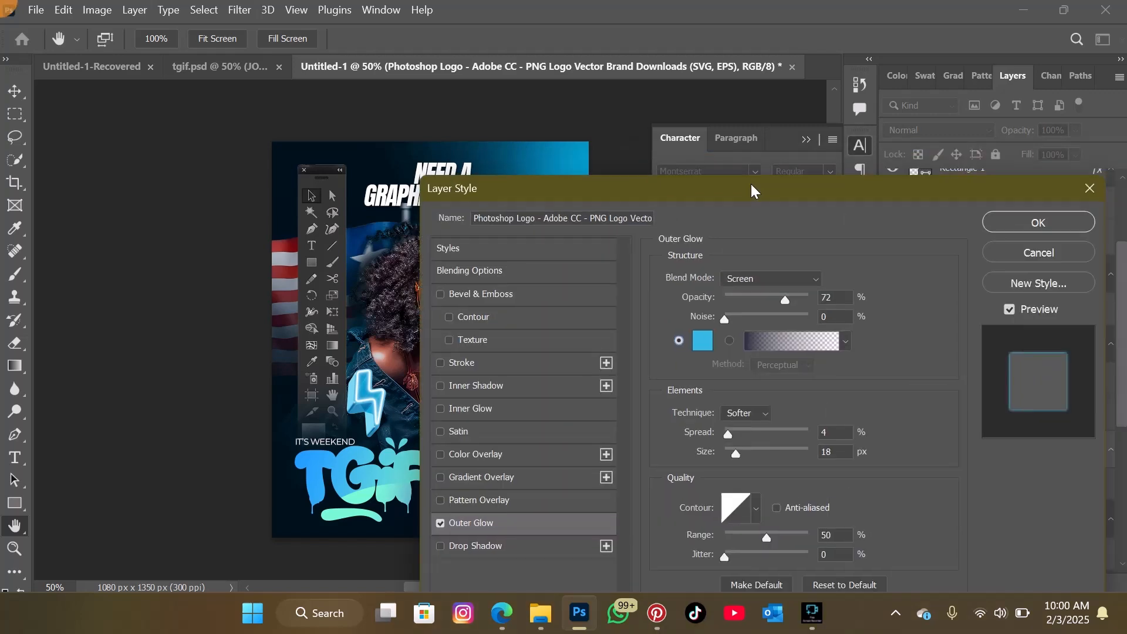
left_click(1009, 223)
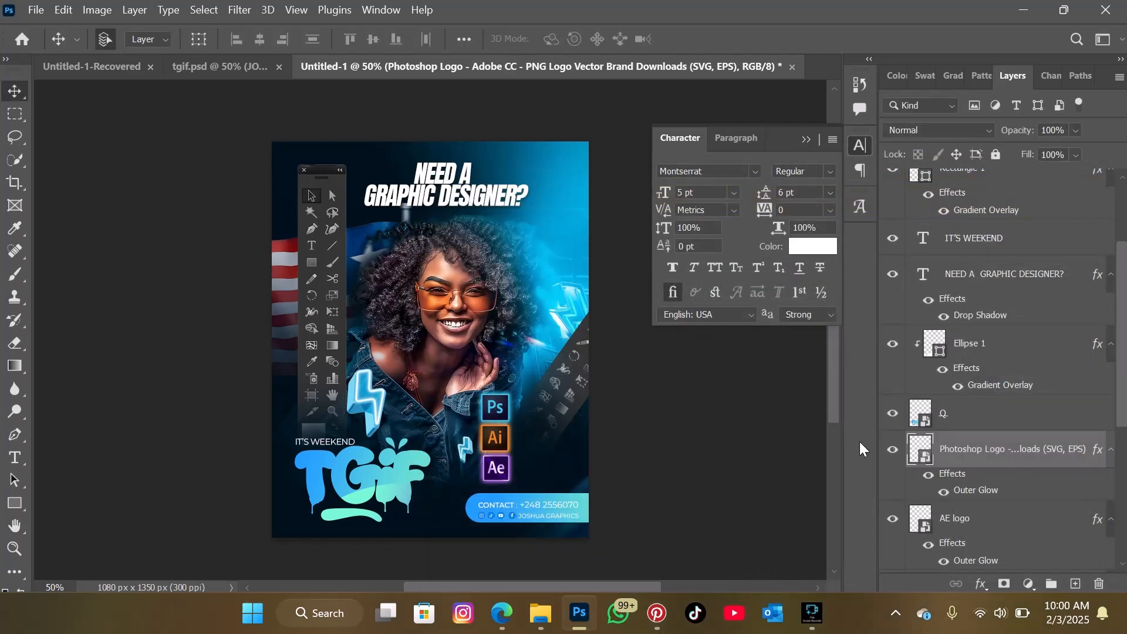
Step: Duplicate the background photo layer of the woman and apply a Gaussian Blur of 42.9 pixels to the copy
left_click(561, 299)
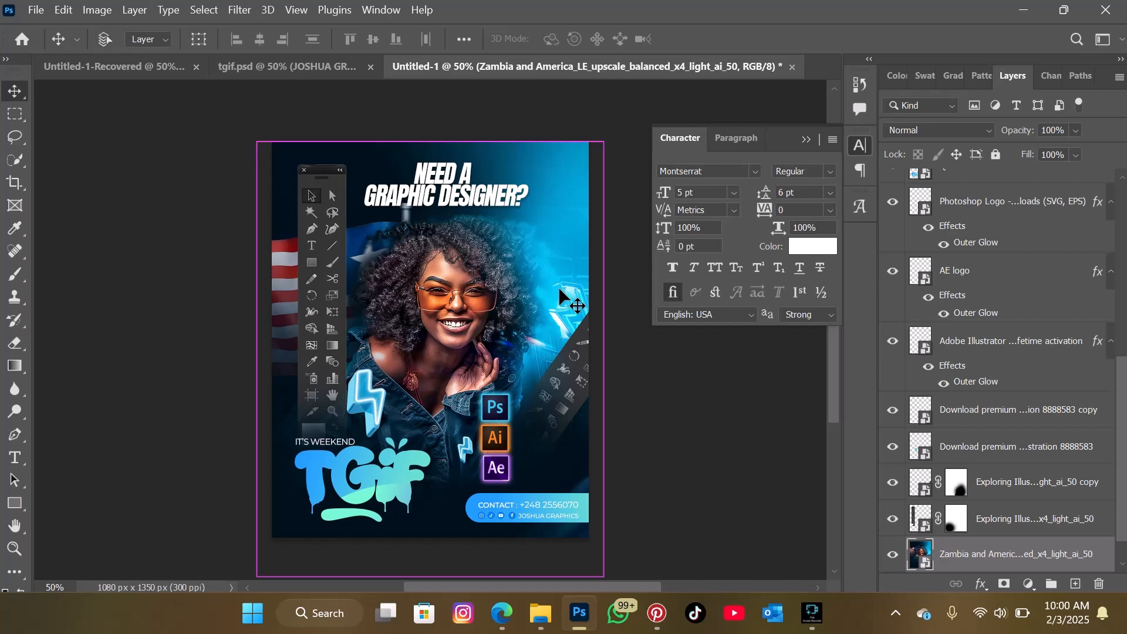
key("ctrl+j")
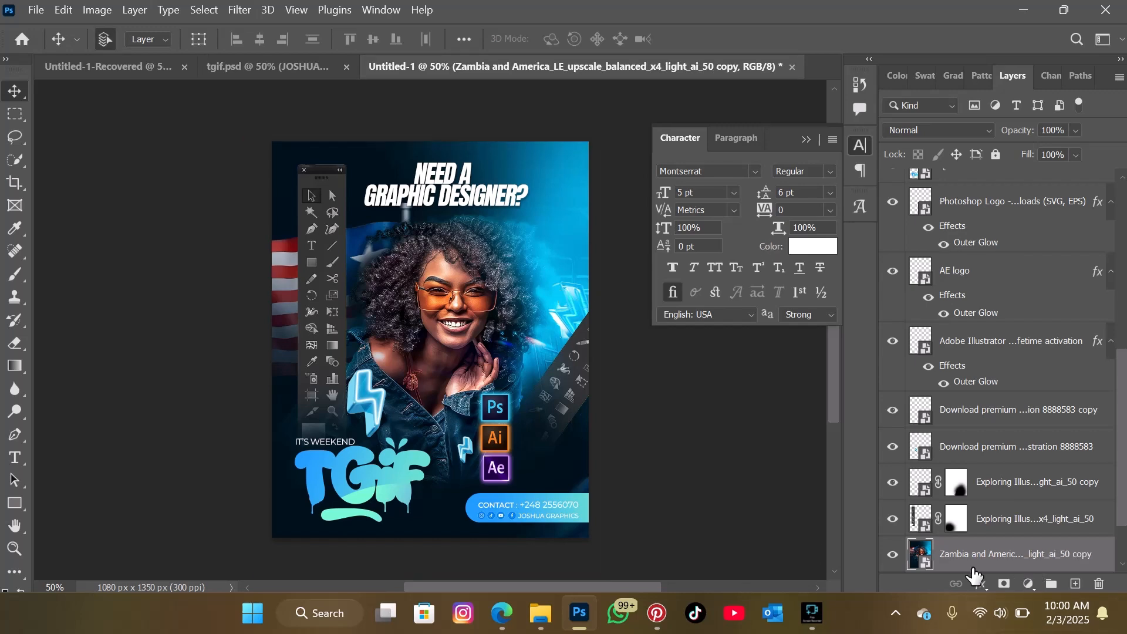
left_click(240, 10)
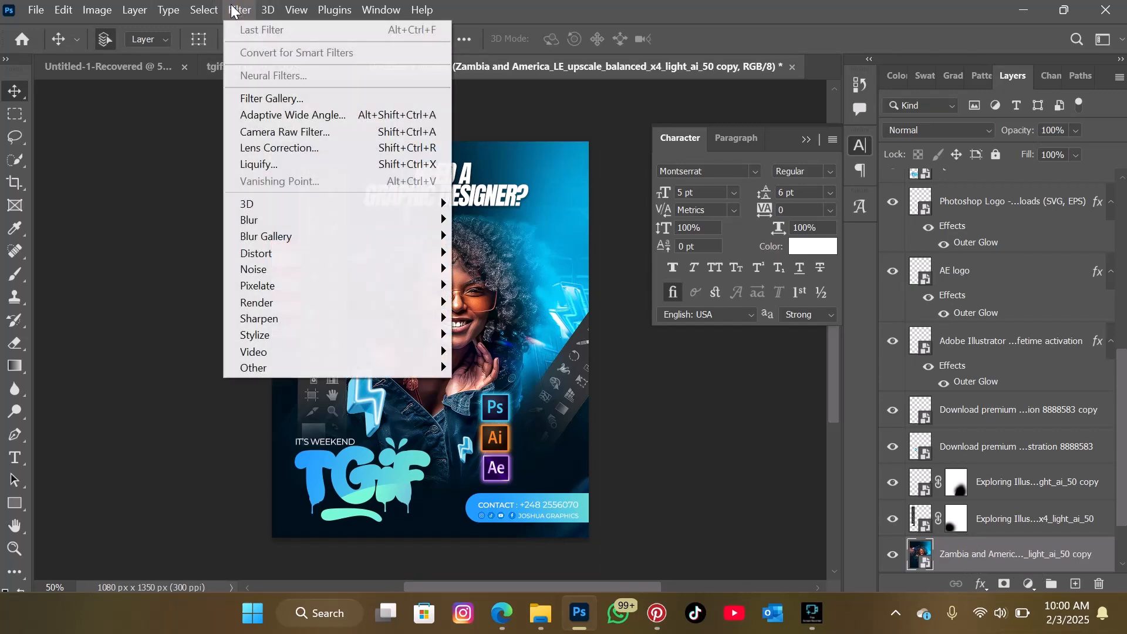
mouse_move(376, 226)
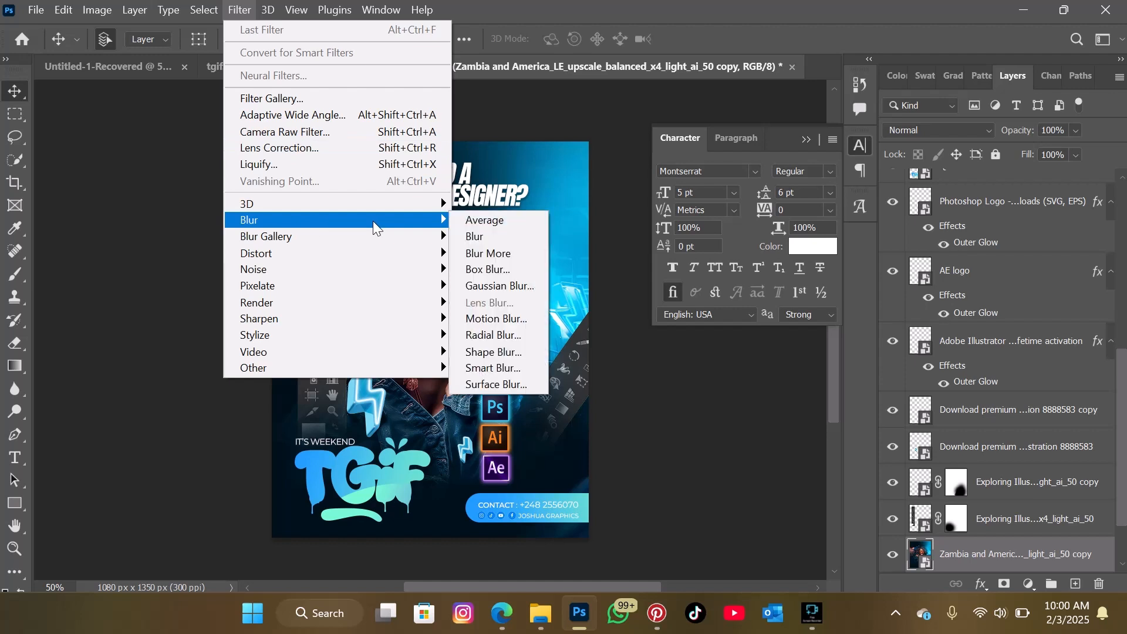
left_click(518, 290)
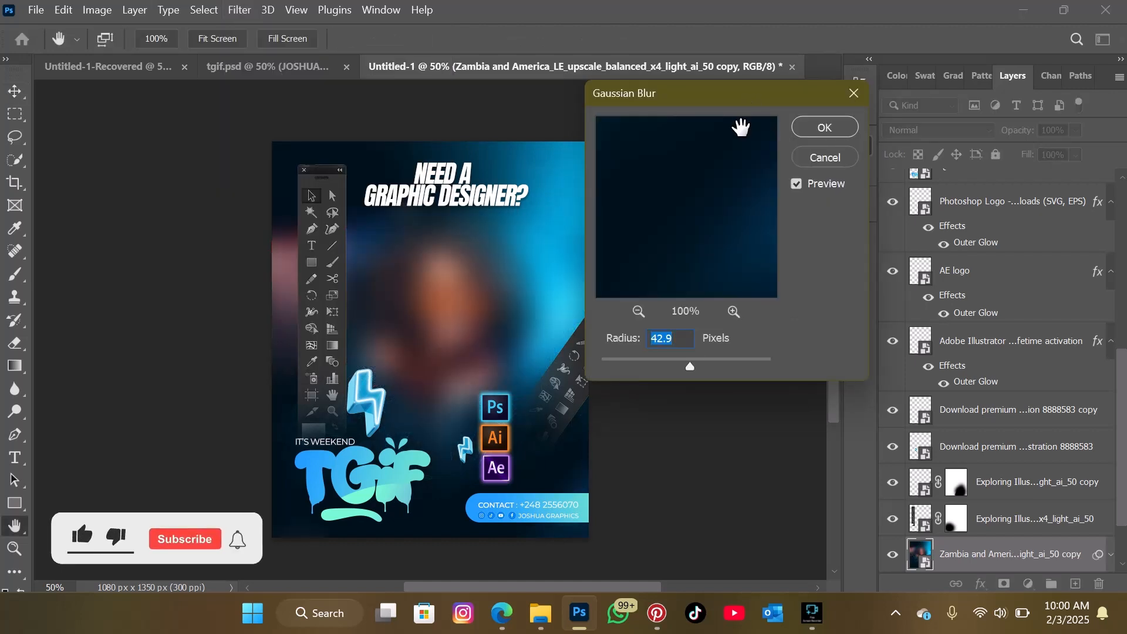
left_click(808, 128)
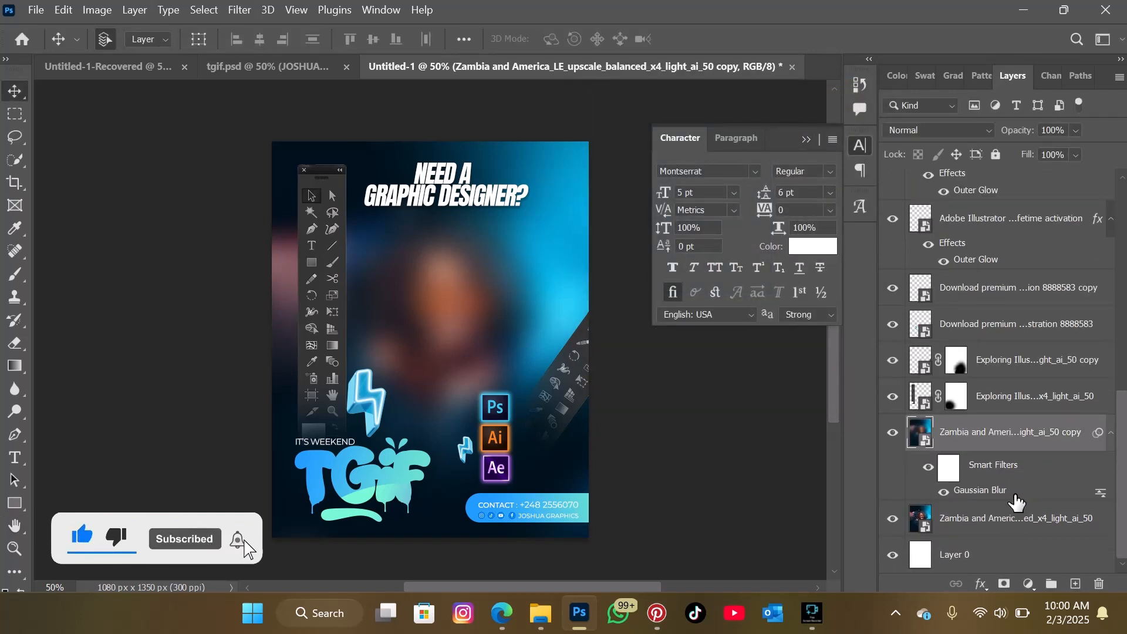
Step: Place the blurred photo copy at the top of the layer stack and flip it horizontally across the canvas
left_click_drag(1009, 431, 997, 183)
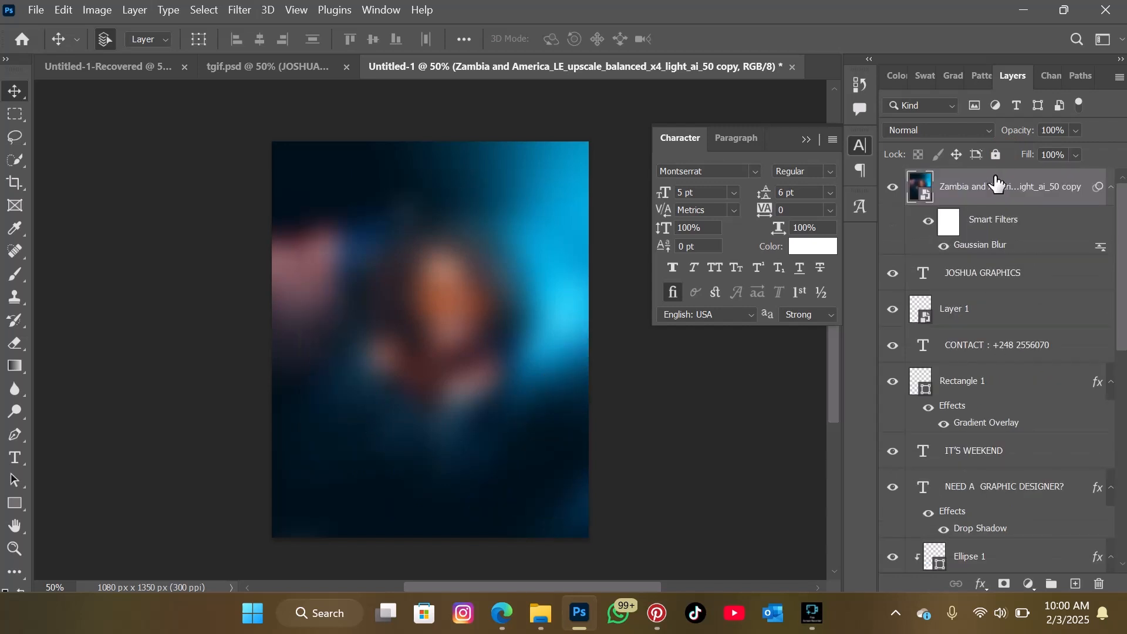
key("ctrl+t")
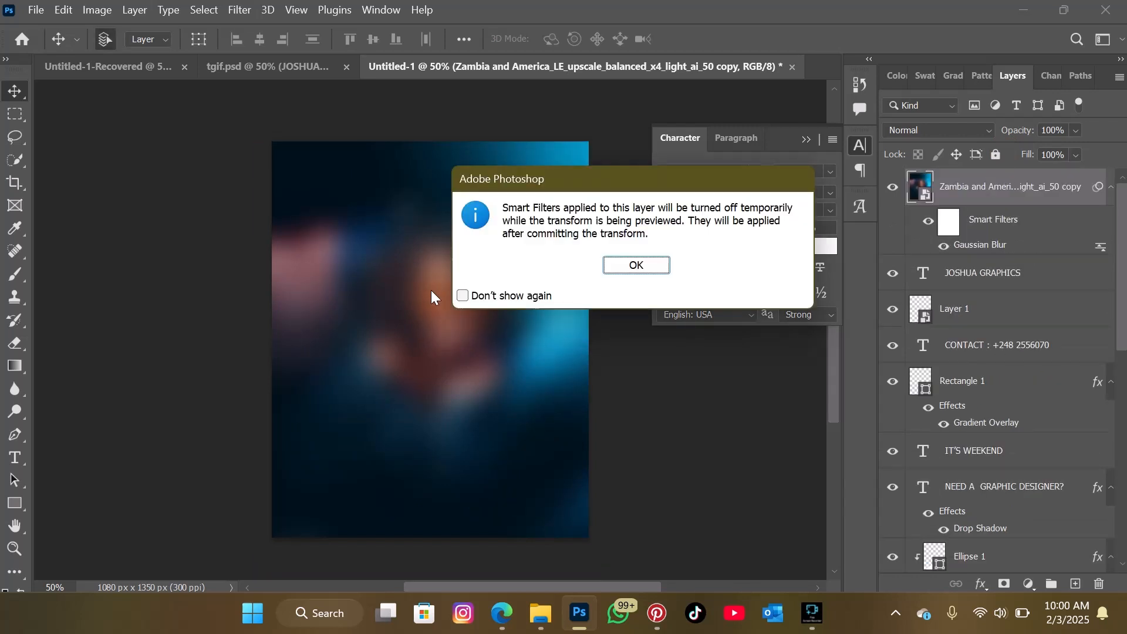
left_click(640, 264)
right_click(453, 326)
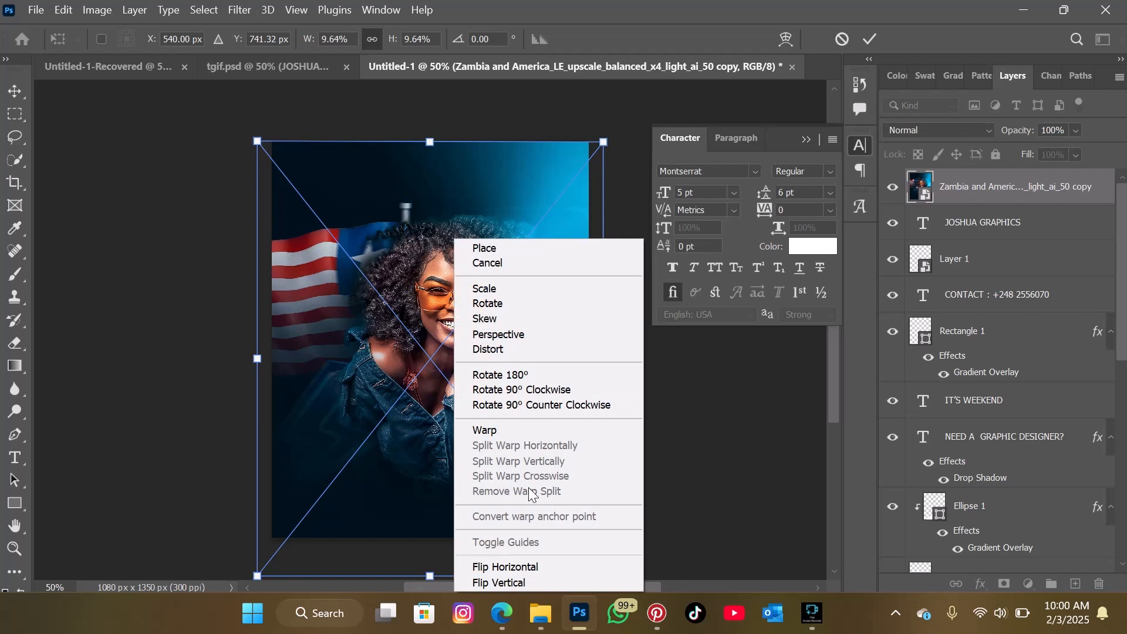
left_click(538, 565)
left_click_drag(498, 443, 498, 430)
left_click(871, 38)
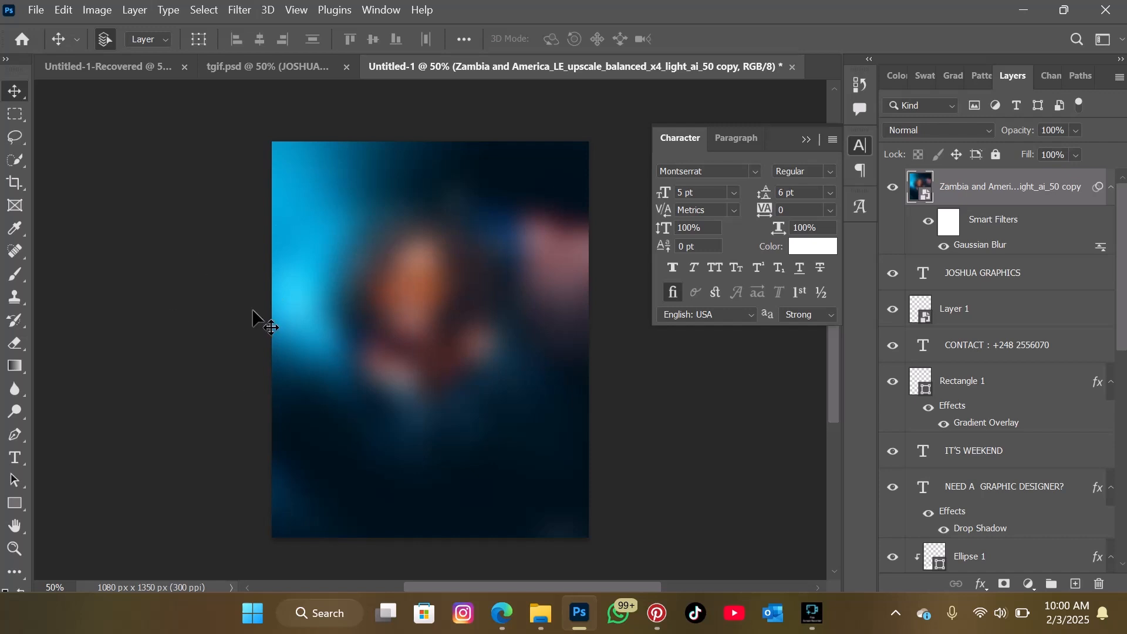
mouse_move(364, 376)
left_mouse_down()
mouse_move(481, 380)
mouse_move(667, 470)
mouse_move(456, 448)
mouse_move(380, 379)
mouse_move(354, 370)
left_mouse_up()
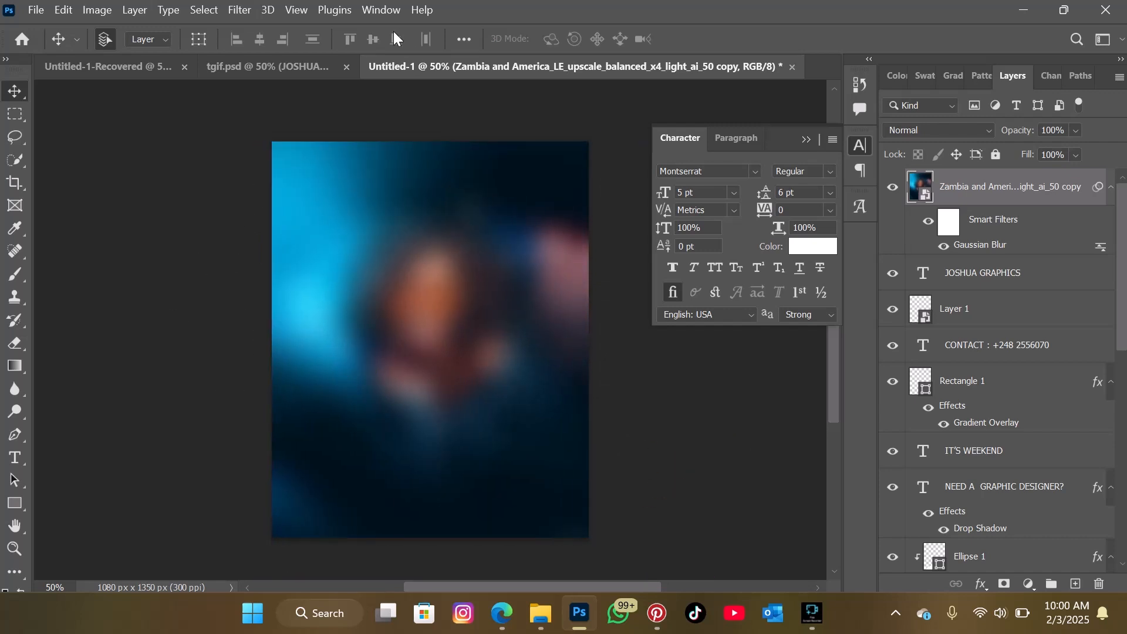
left_click(239, 10)
left_click(239, 10)
left_click(239, 10)
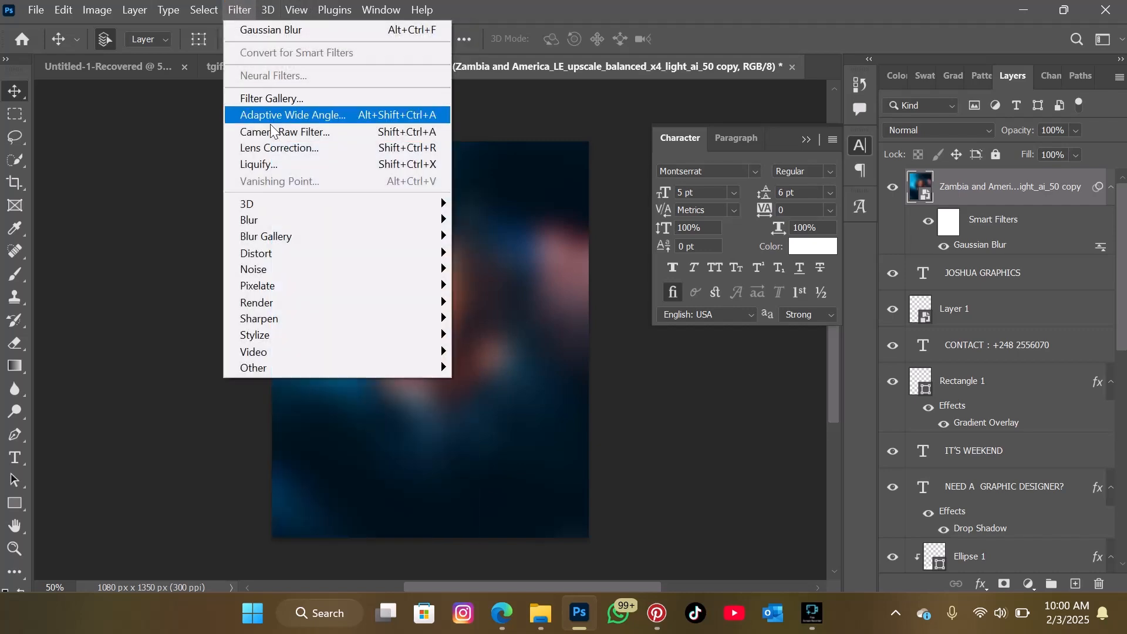
left_click(294, 30)
Step: Set the blurred top layer's blending mode to Screen and shift the layer slightly over the flyer
left_click(938, 127)
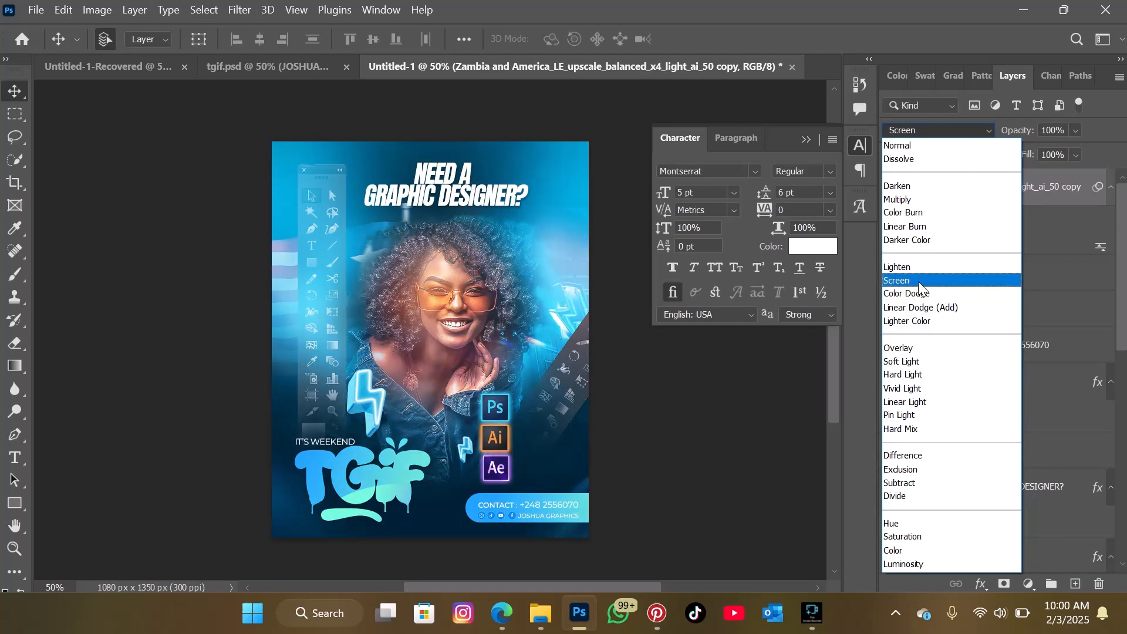
left_click(920, 283)
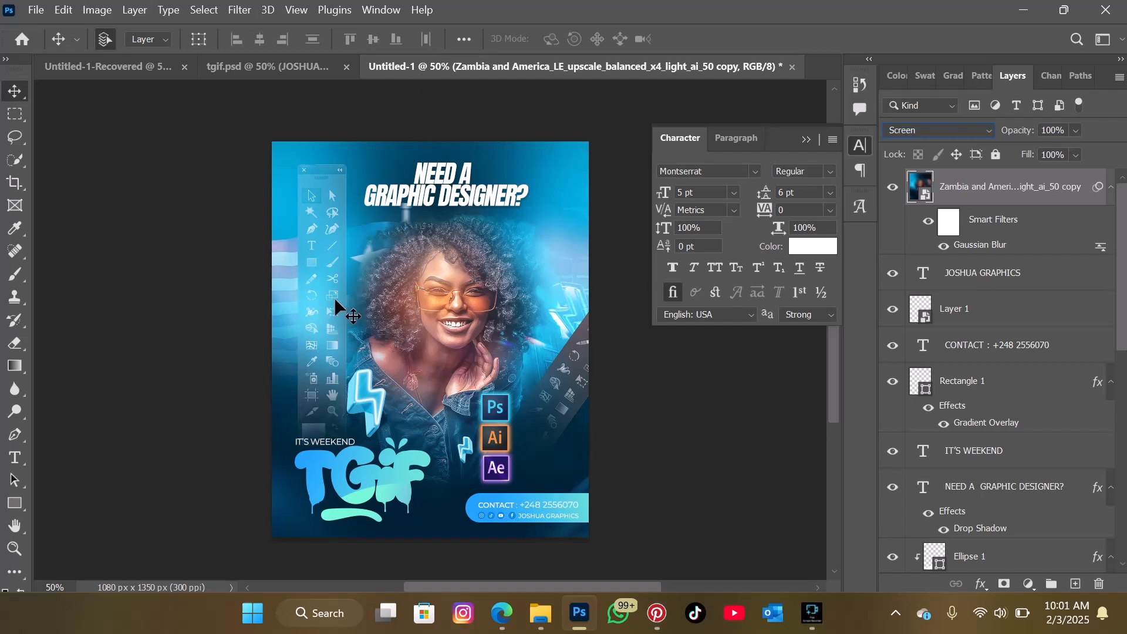
mouse_move(335, 301)
left_mouse_down()
mouse_move(322, 290)
mouse_move(338, 286)
mouse_move(330, 280)
left_mouse_up()
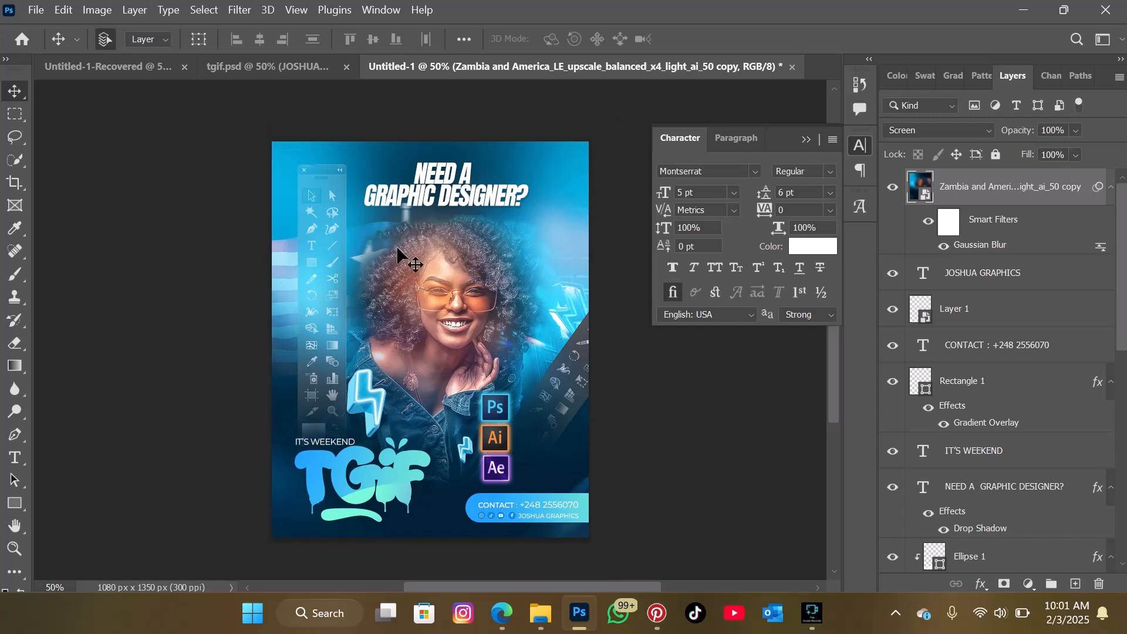
Step: Nudge the blurred Screen overlay, add a layer mask to it, and brush the overlay away from the woman's face, hair and body
mouse_move(371, 239)
left_mouse_down()
mouse_move(372, 267)
mouse_move(376, 249)
left_mouse_up()
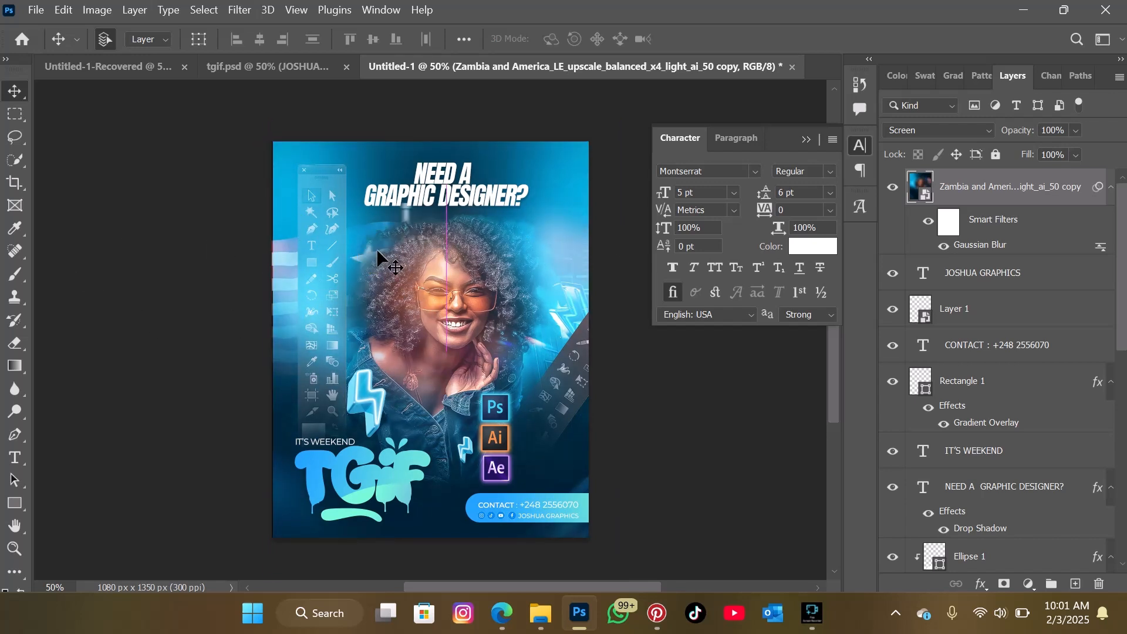
left_click(1004, 584)
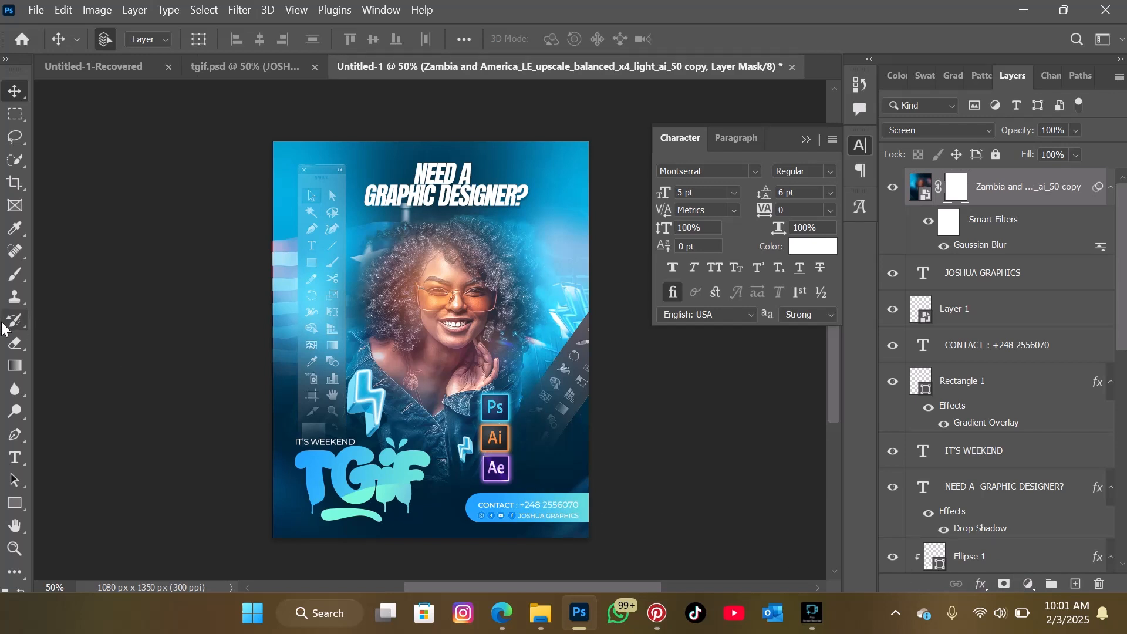
left_click(14, 274)
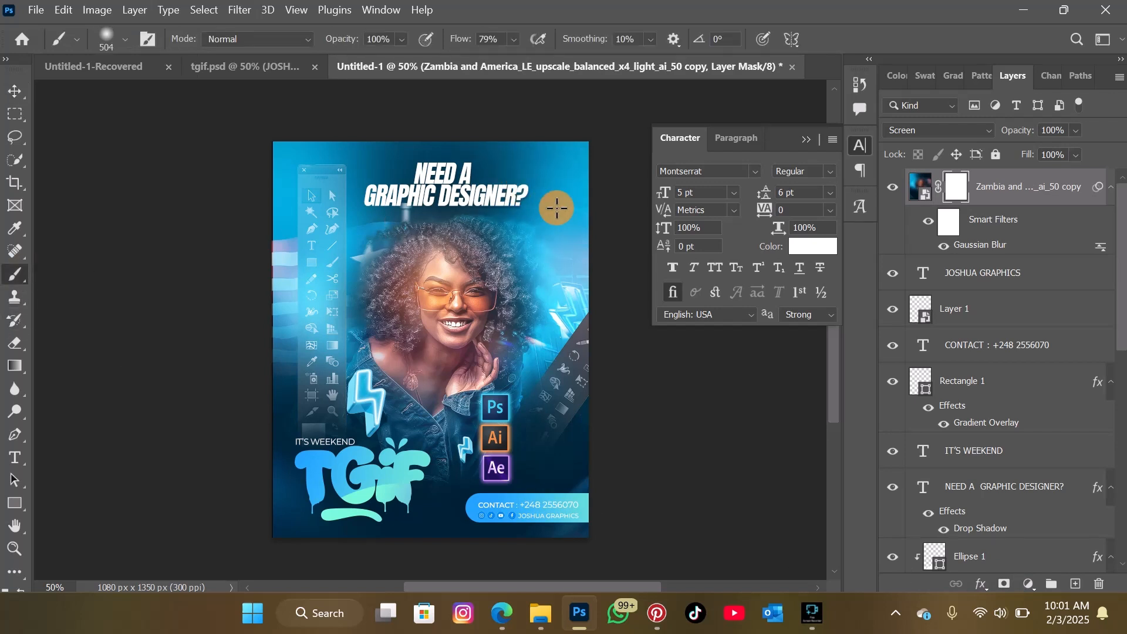
mouse_move(544, 150)
left_mouse_down()
mouse_move(609, 178)
mouse_move(531, 338)
mouse_move(495, 329)
mouse_move(573, 267)
mouse_move(554, 431)
mouse_move(563, 513)
mouse_move(428, 538)
mouse_move(331, 524)
mouse_move(478, 393)
mouse_move(449, 366)
mouse_move(445, 247)
mouse_move(489, 201)
mouse_move(478, 151)
mouse_move(538, 151)
mouse_move(352, 158)
left_mouse_up()
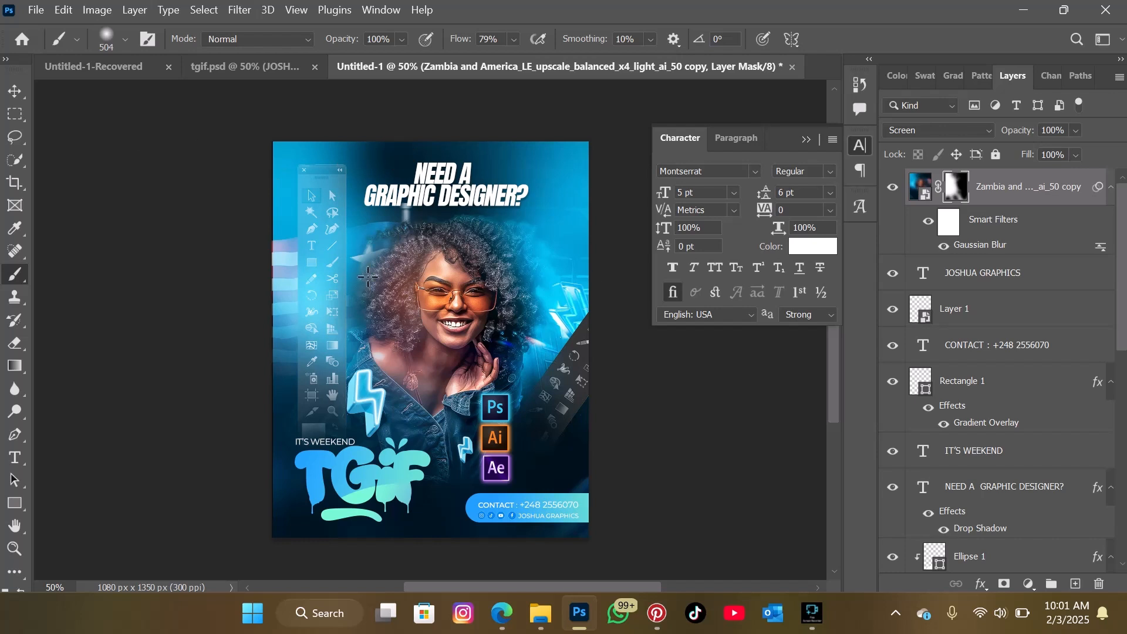
Step: With the blurred overlay temporarily hidden, add a light blue Screen-mode Outer Glow to the large lightning bolt, spread 4% and size 18 px
left_click(15, 91)
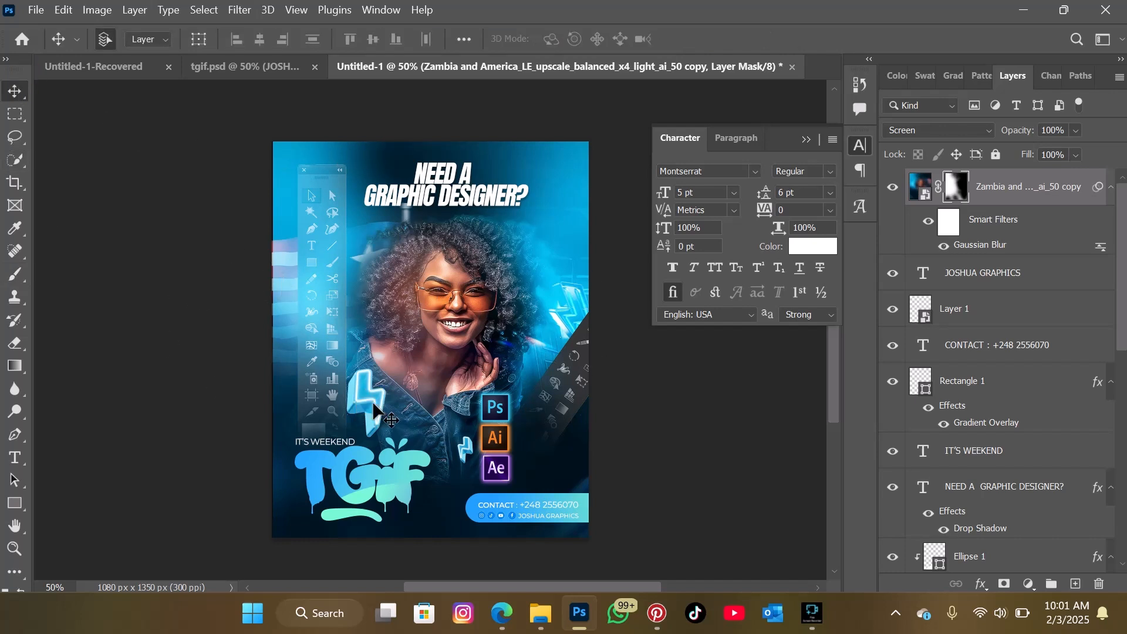
left_click(892, 186)
left_click(369, 389)
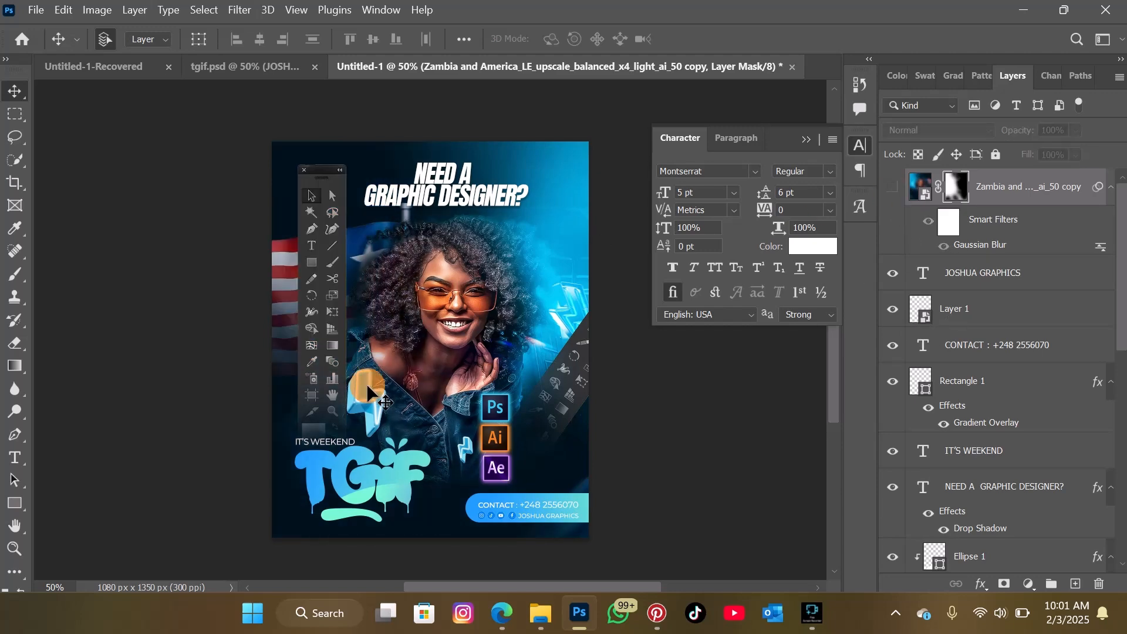
left_click(981, 584)
left_click(999, 558)
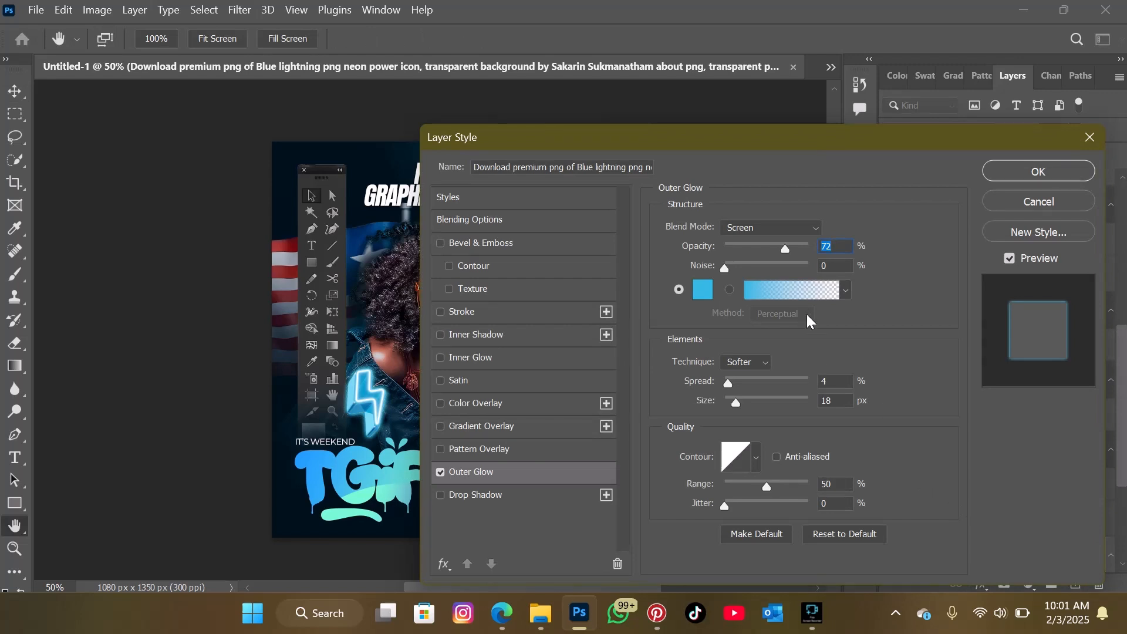
left_click_drag(786, 250, 788, 248)
left_click(1036, 174)
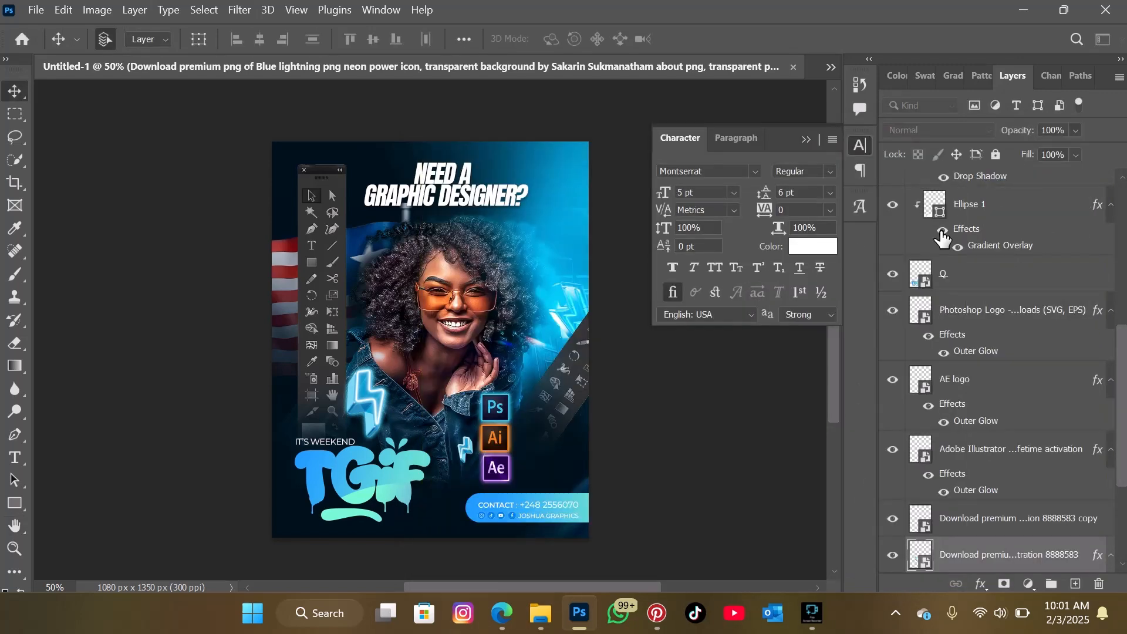
scroll(905, 188, "up", 5)
left_click(892, 187)
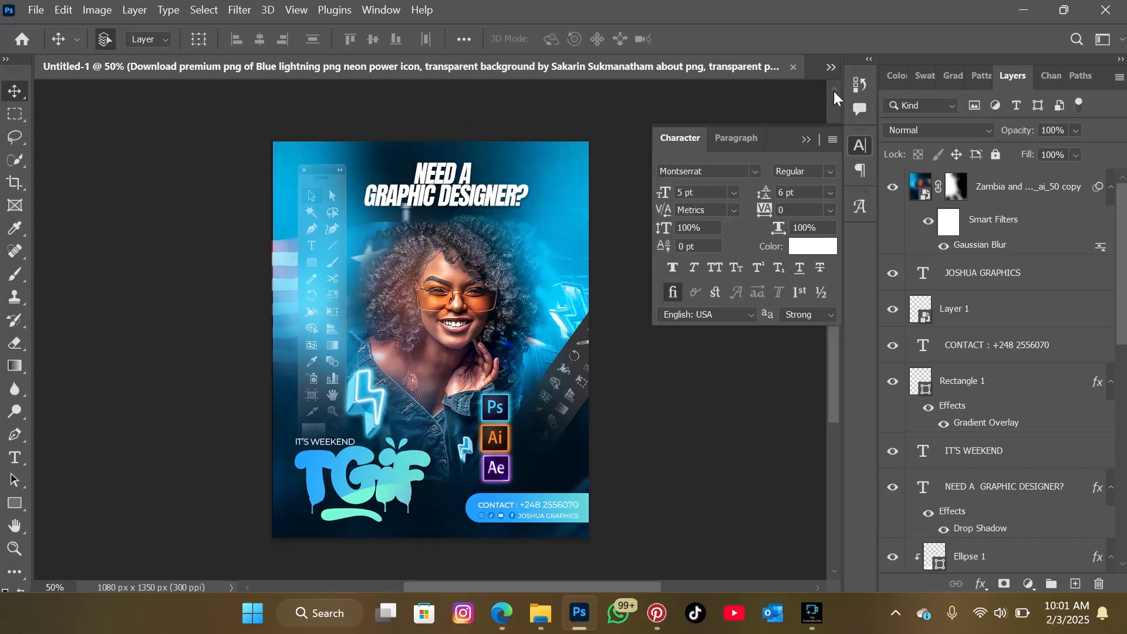
Step: Turn on the blurred overlay layer in tgif.psd to compare its lighting with the new flyer, and return to Untitled-1
left_click(831, 67)
left_click(860, 92)
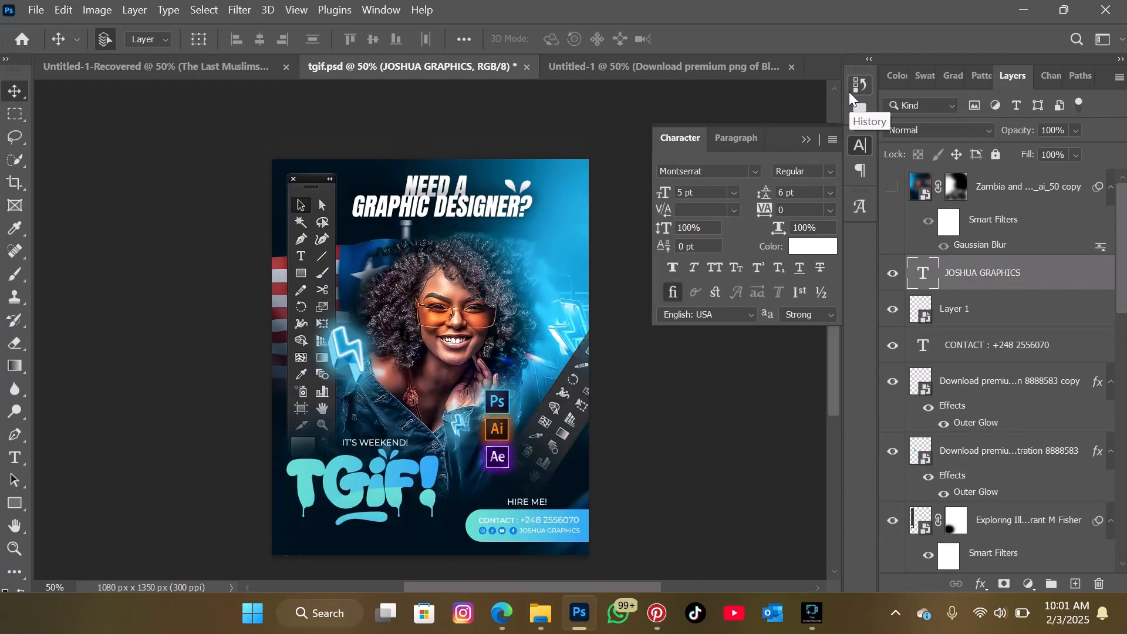
left_click(893, 187)
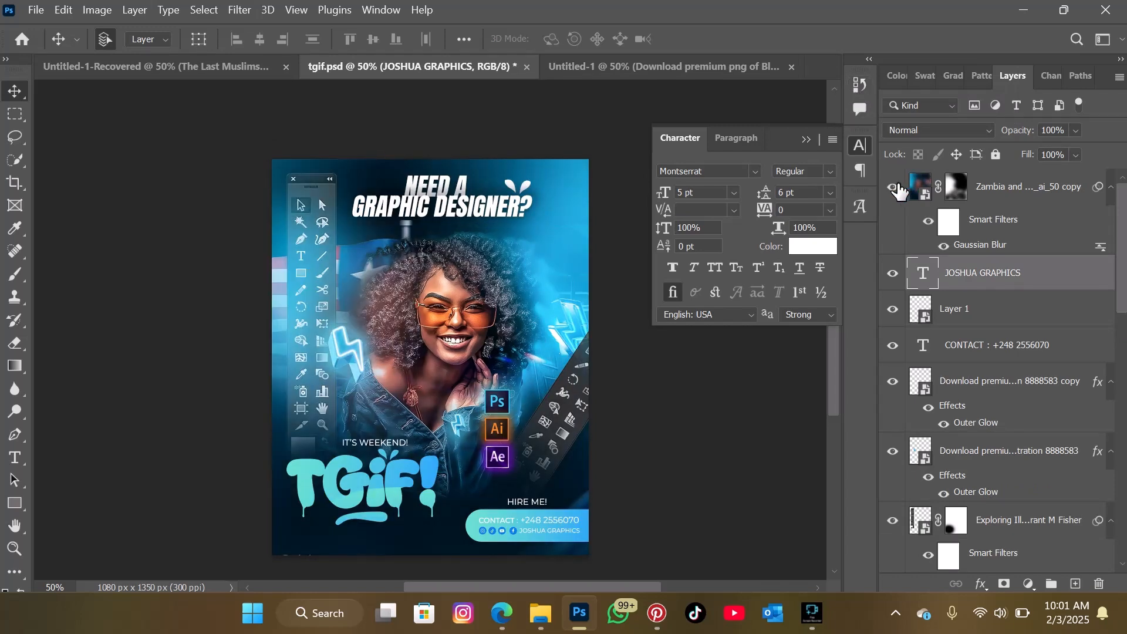
left_click(763, 73)
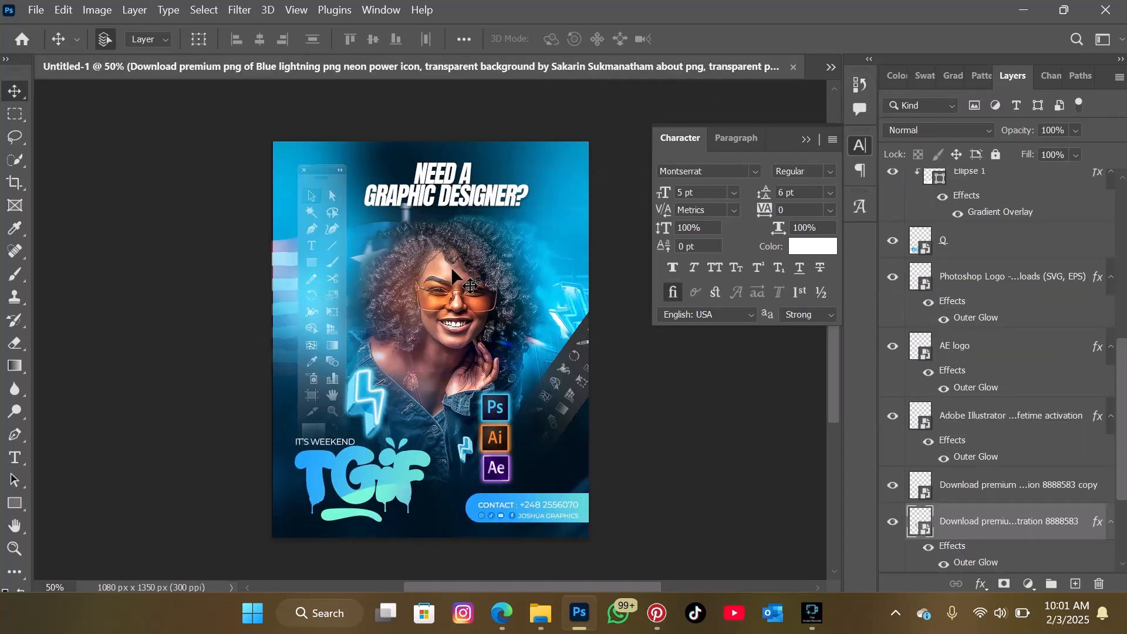